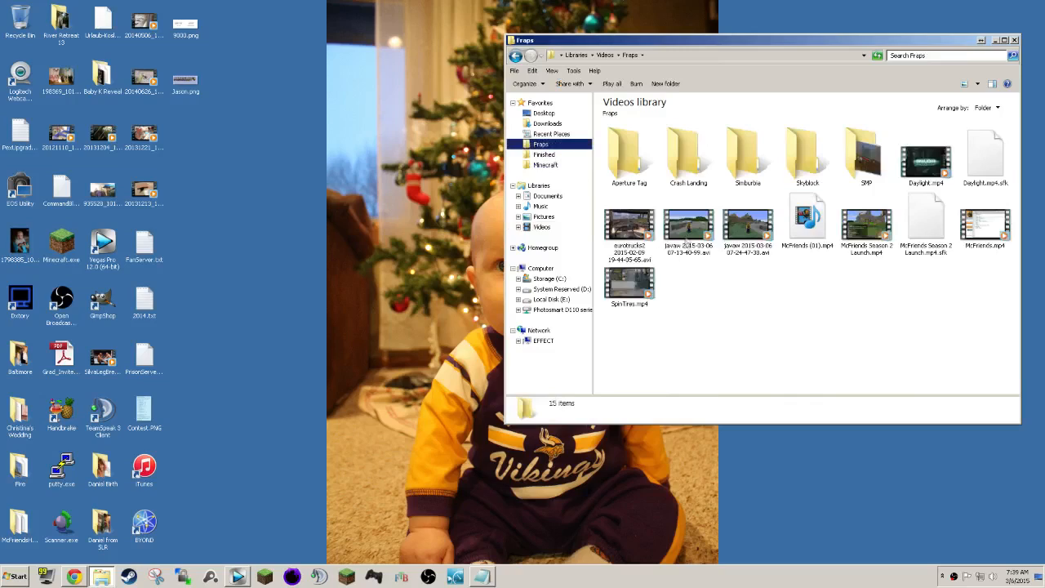
Try to delete the McFriends (01).mp4 file from the Fraps folder.
left_click(759, 231)
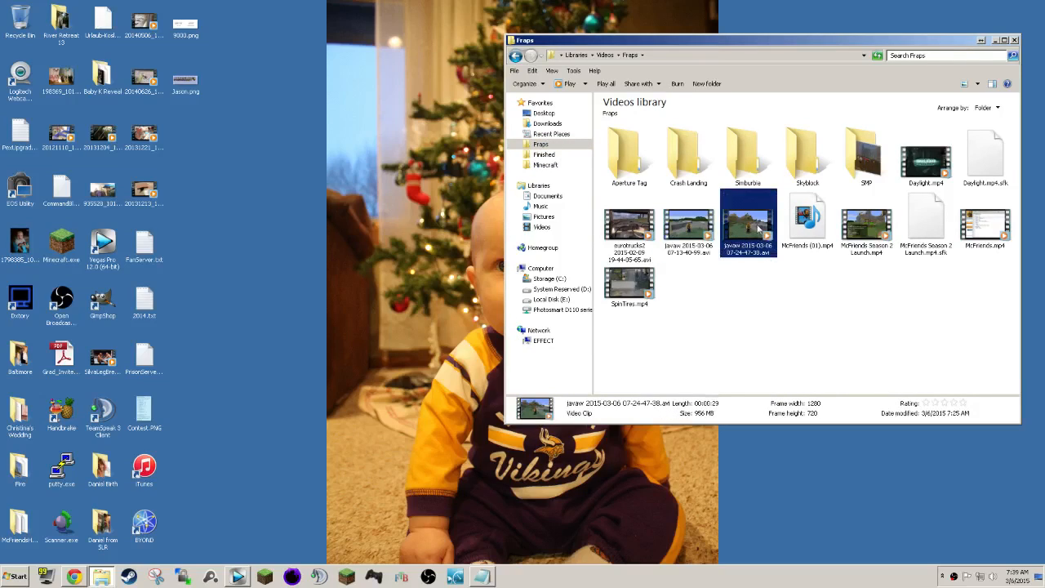
left_click(820, 232)
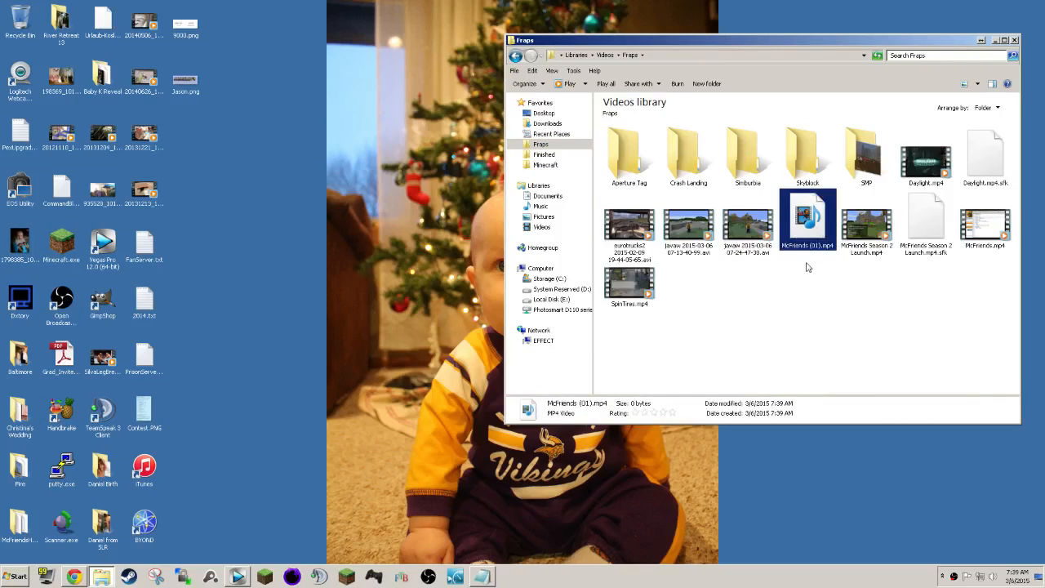
left_click(989, 227)
left_click(812, 217)
key("Delete")
key("Return")
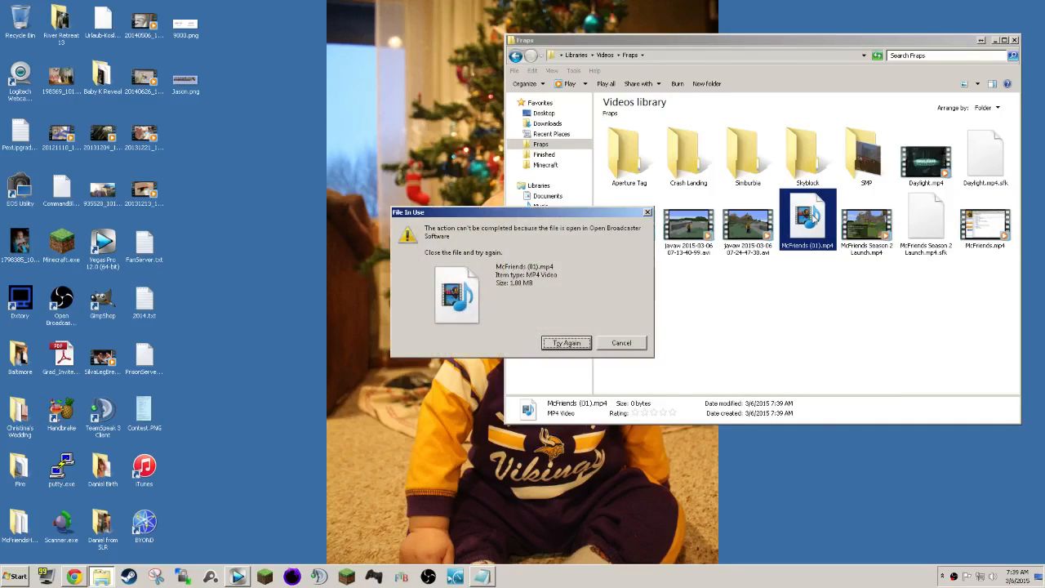
left_click(621, 343)
left_click(863, 291)
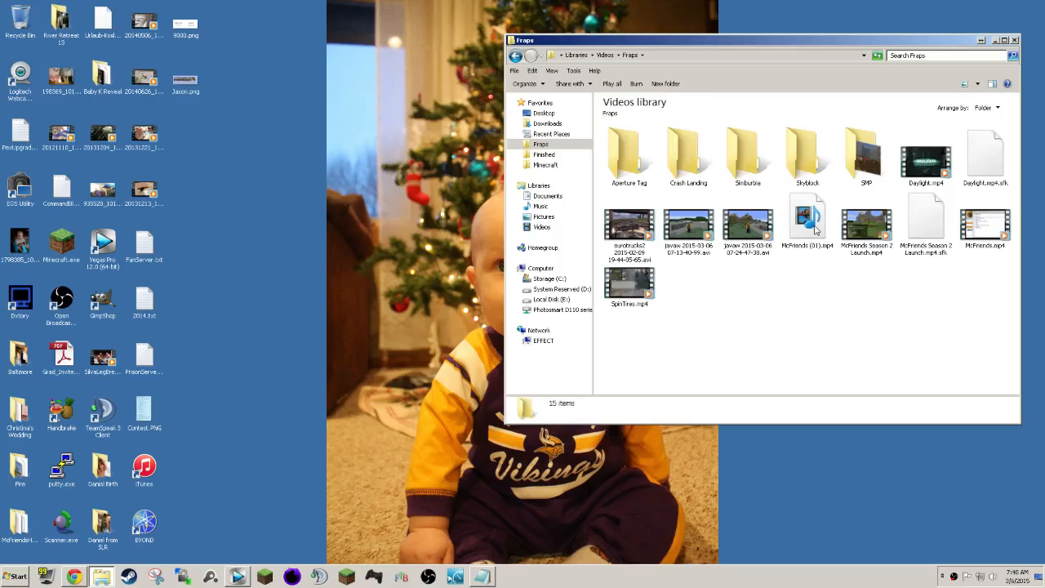
Select the two javaw 2015-03-06 recordings together in the Fraps folder.
left_click(982, 234)
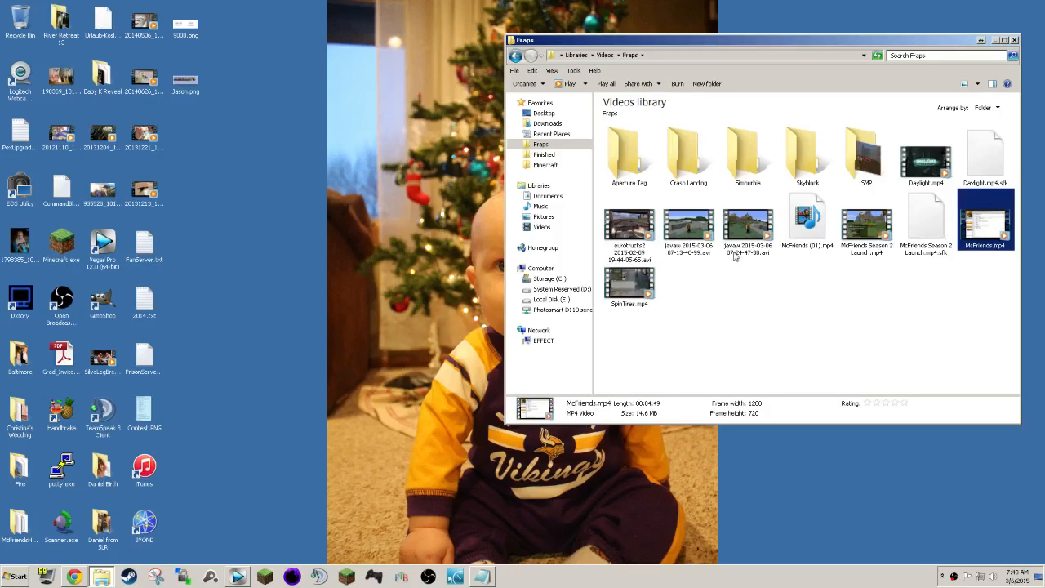
left_click_drag(696, 274, 730, 221)
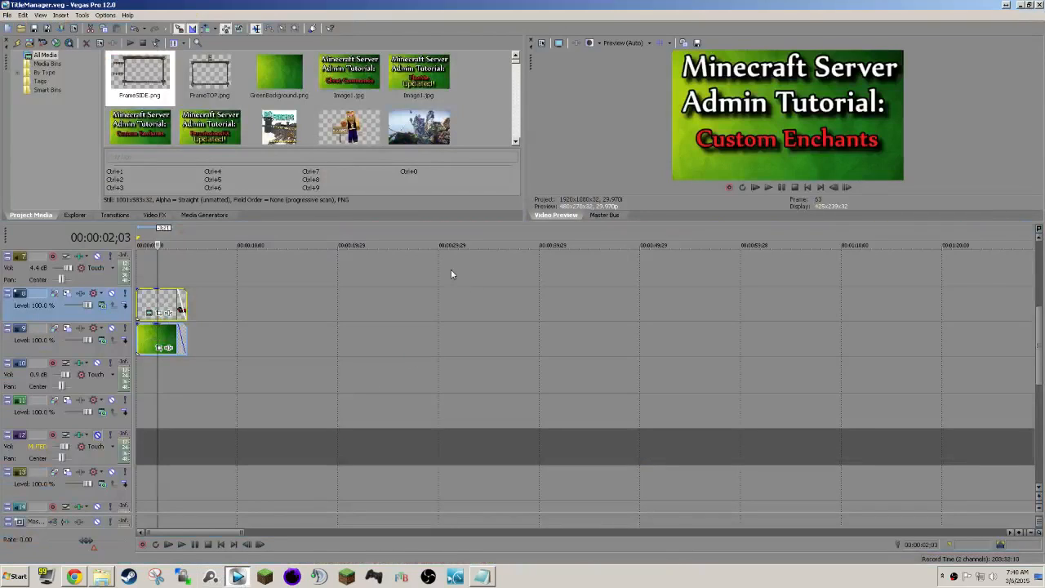
Switch to the TitleManager.veg project in Vegas Pro and examine the clips left on its timeline, including the isolated text clip on track 8.
scroll(412, 318, "down", 6)
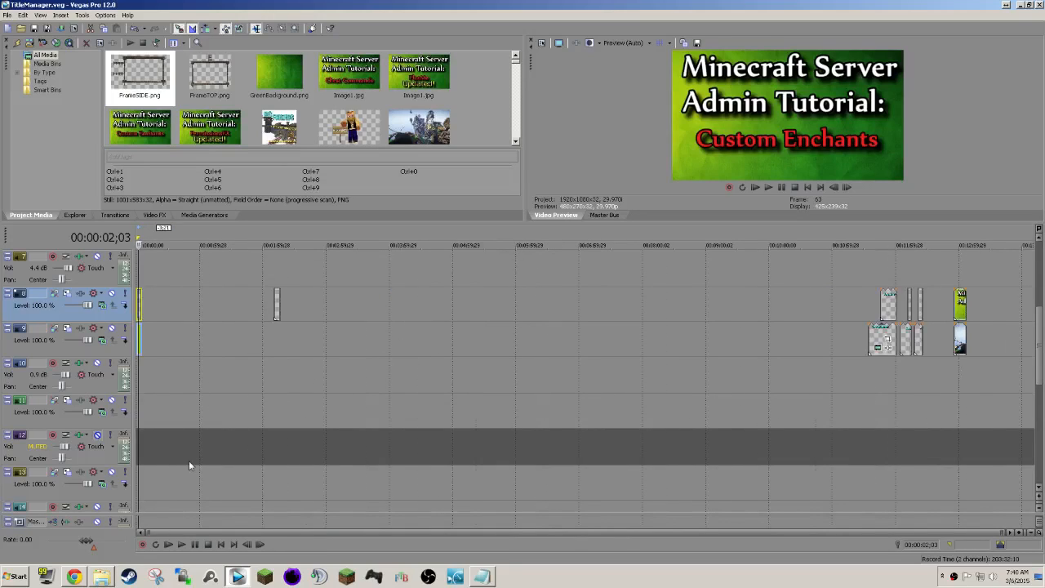
scroll(221, 395, "right", 2)
scroll(221, 395, "left", 2)
scroll(221, 396, "down", 2)
scroll(222, 390, "up", 1)
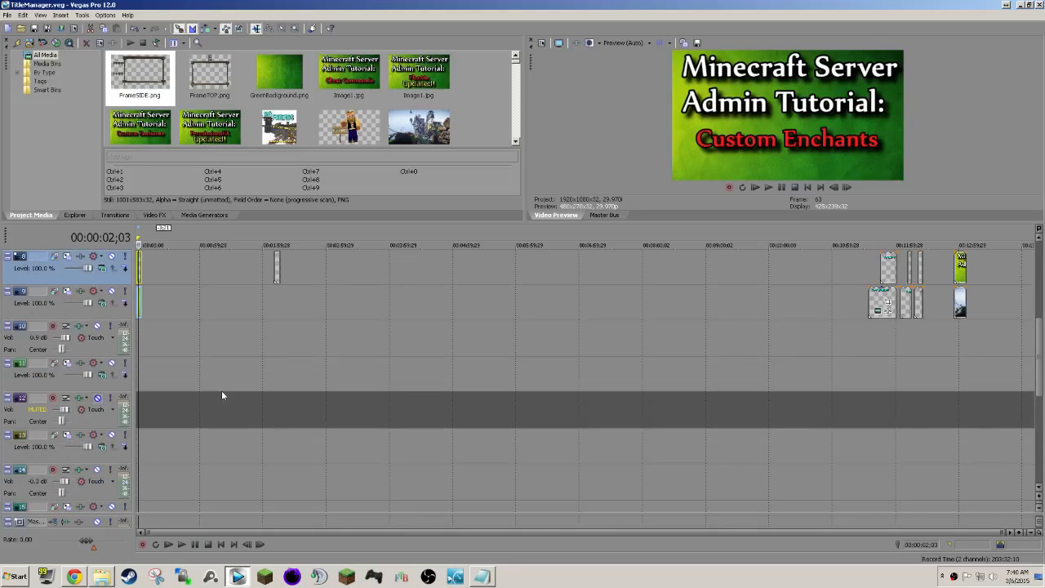
scroll(286, 426, "up", 4)
scroll(285, 423, "down", 3)
left_click(276, 301)
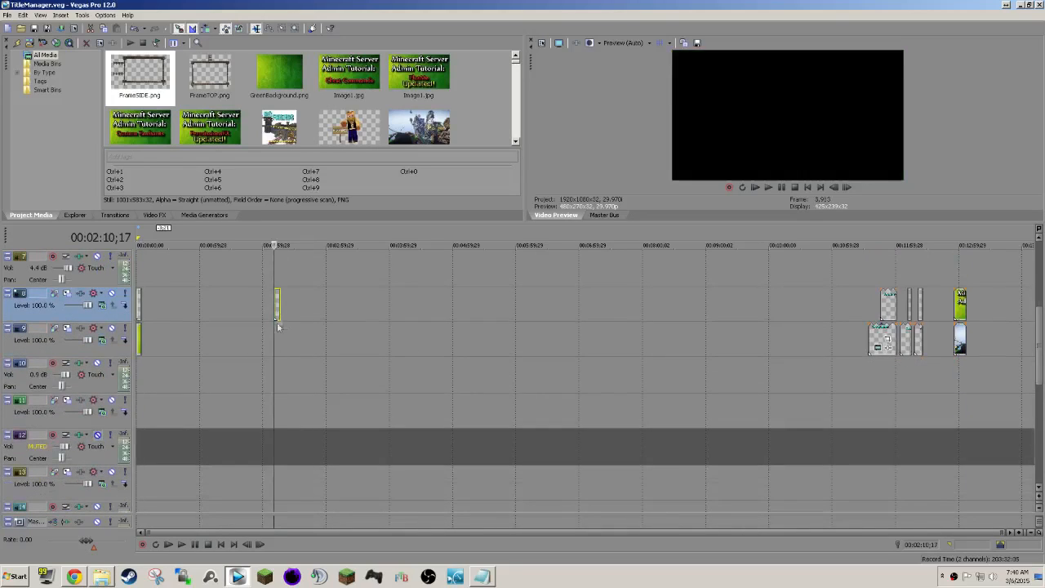
scroll(300, 348, "up", 5)
left_click(594, 303)
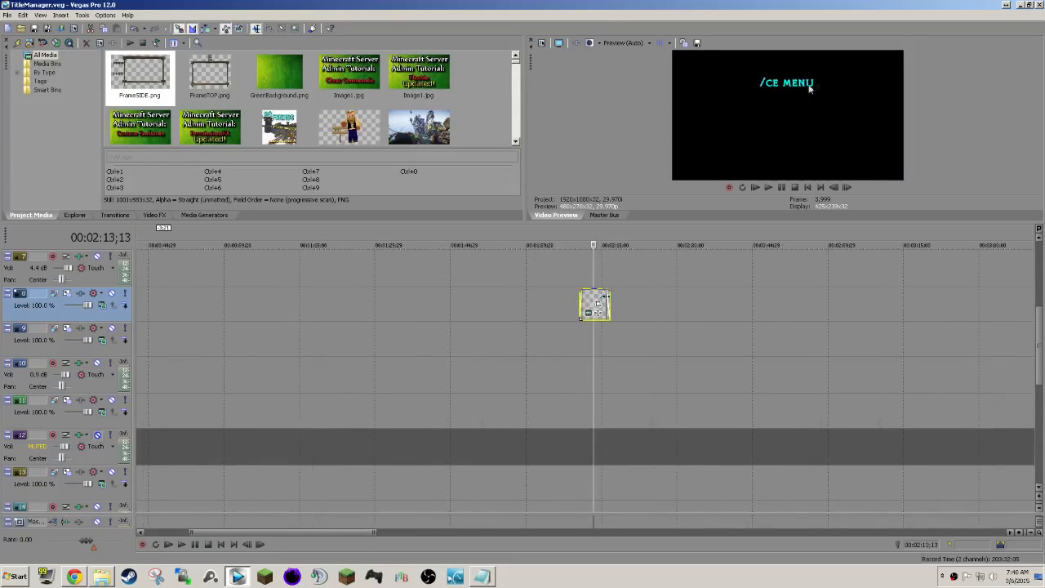
Delete the old clips on tracks 8 and 9 shortly before the end screen, and preview the end screen.
scroll(752, 311, "down", 5)
left_click(882, 341)
key("Delete")
left_click(904, 341)
key("Delete")
left_click(919, 341)
key("Delete")
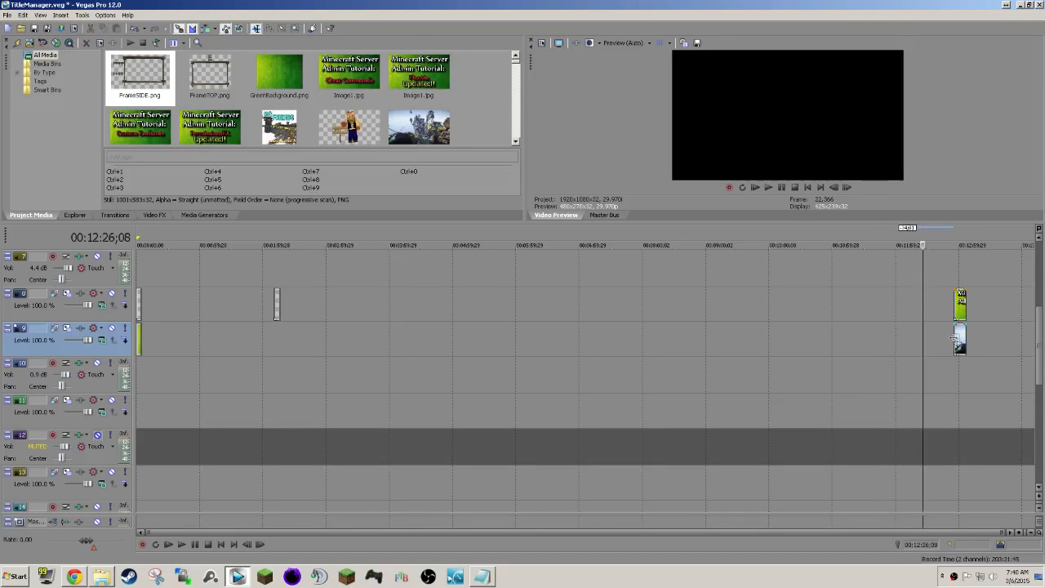
left_click(959, 343)
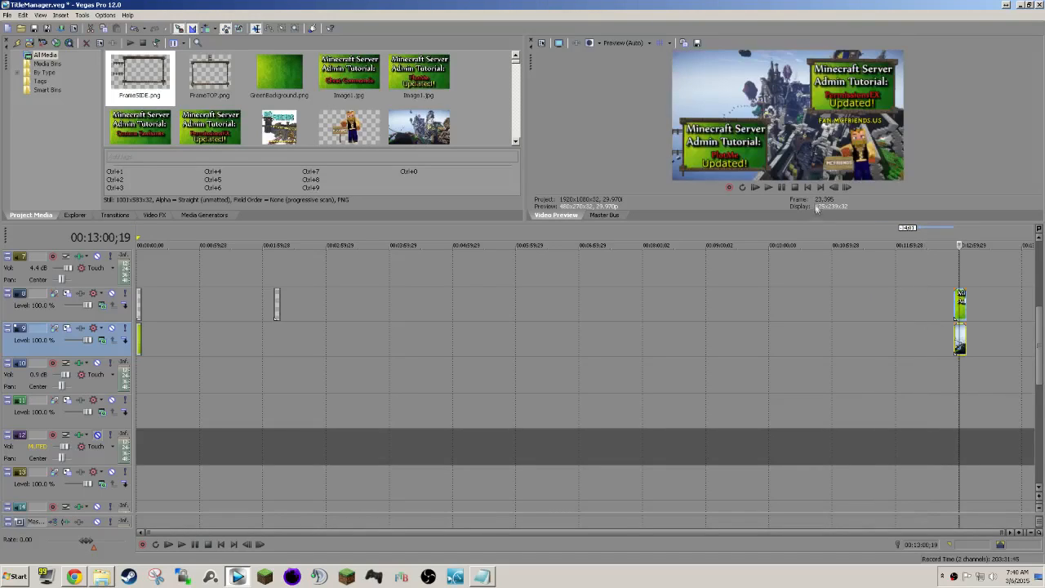
Change the red text in the intro title on track 8 to "Title Manager".
key("ctrl+Home")
scroll(275, 360, "up", 5)
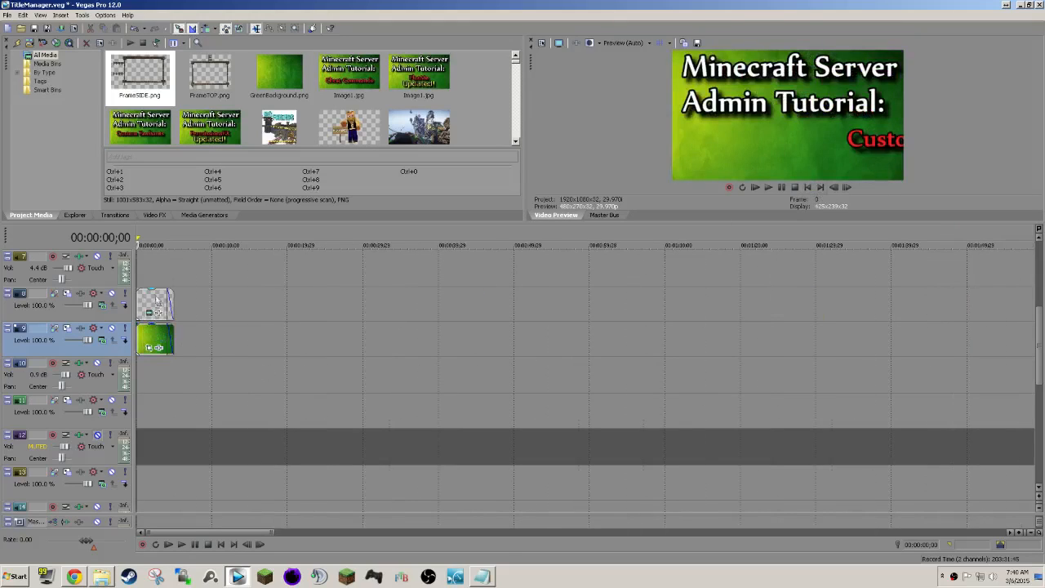
left_click(153, 301)
scroll(158, 332, "up", 5)
scroll(158, 332, "down", 2)
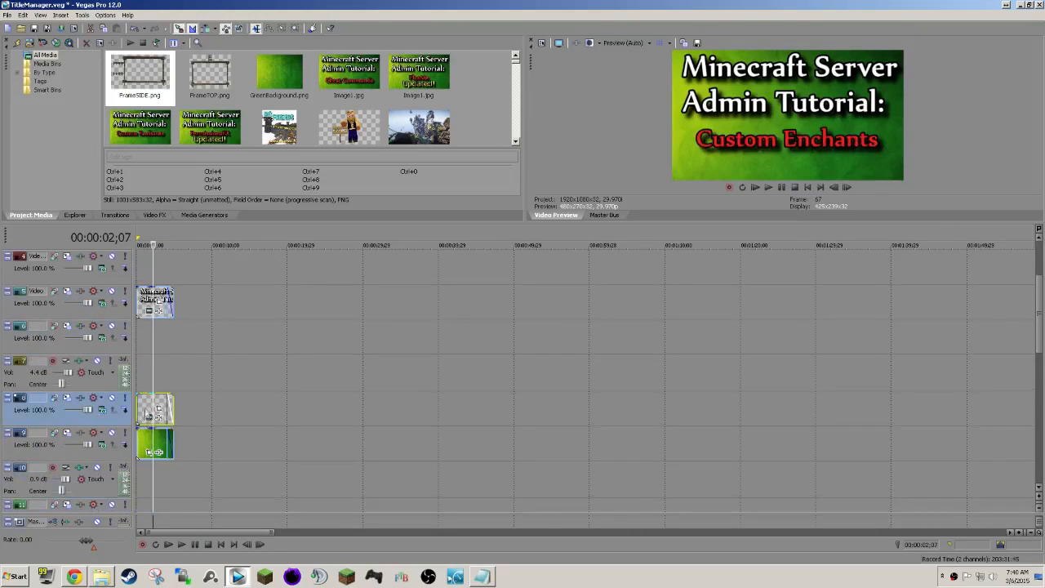
right_click(145, 412)
left_click(247, 128)
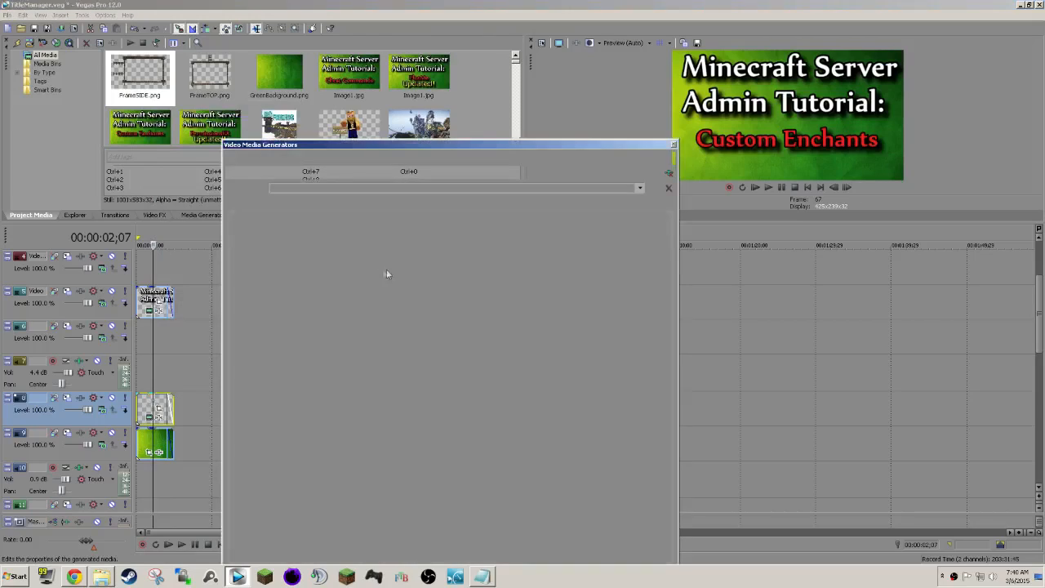
key("ctrl+a")
type("Title Manager")
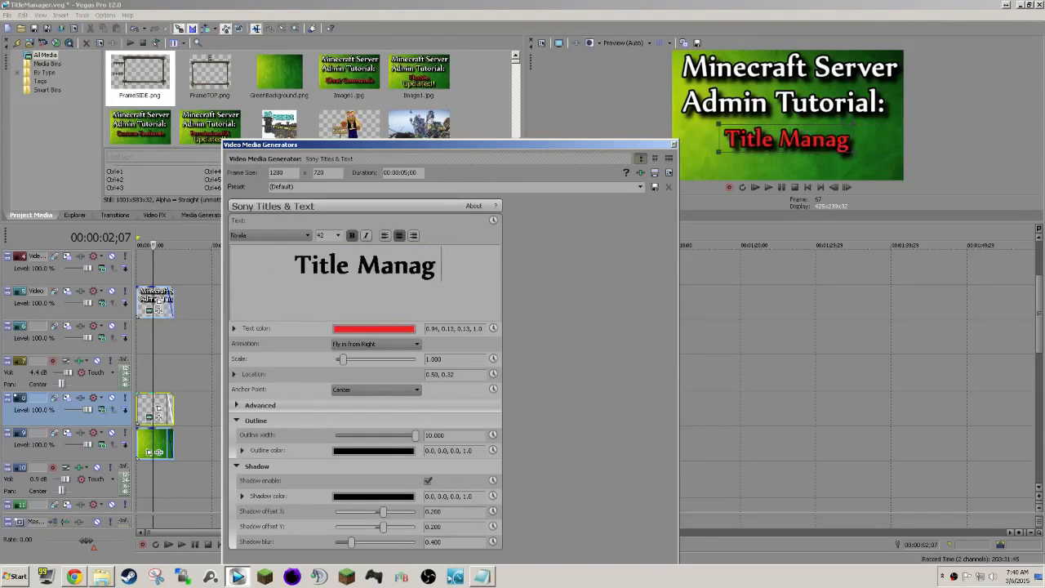
left_click(673, 144)
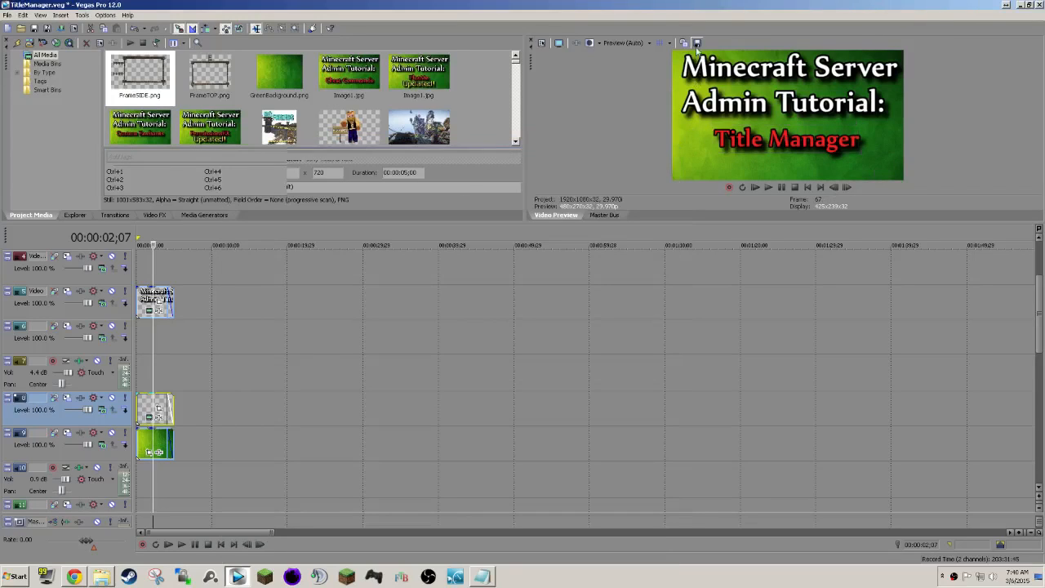
Save a snapshot of the title preview as Image4.jpg in the Title Manager folder under Minecraft > Tutorial.
left_click(695, 44)
left_click(561, 127)
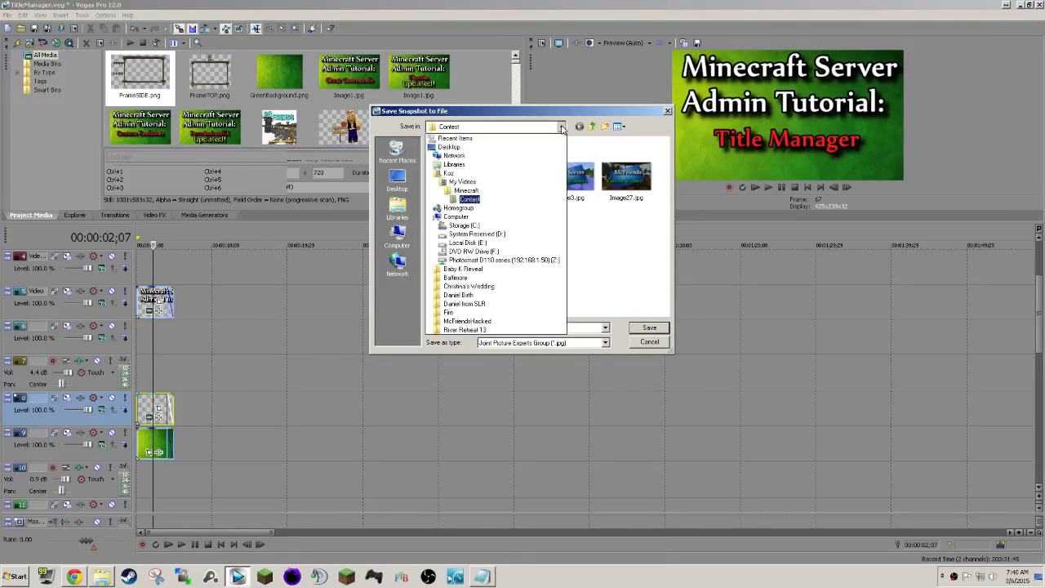
left_click(505, 190)
scroll(522, 260, "down", 5)
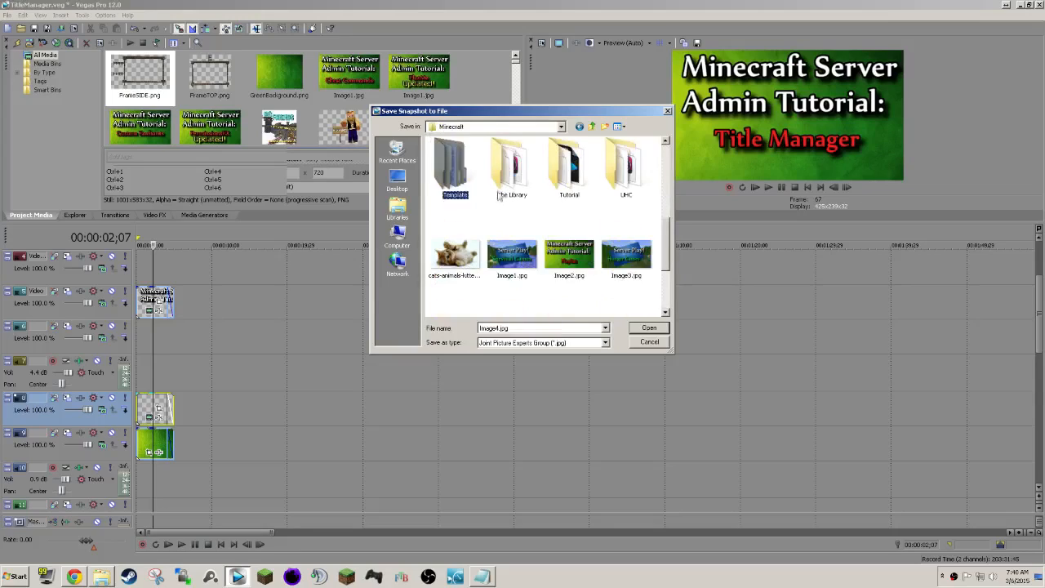
double_click(569, 168)
left_click(512, 246)
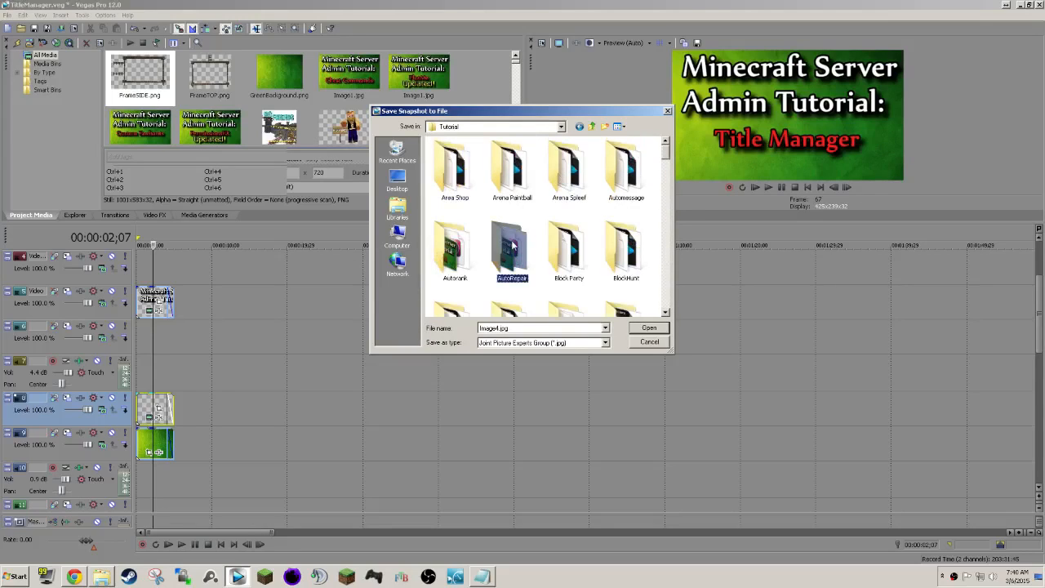
key("t")
double_click(558, 170)
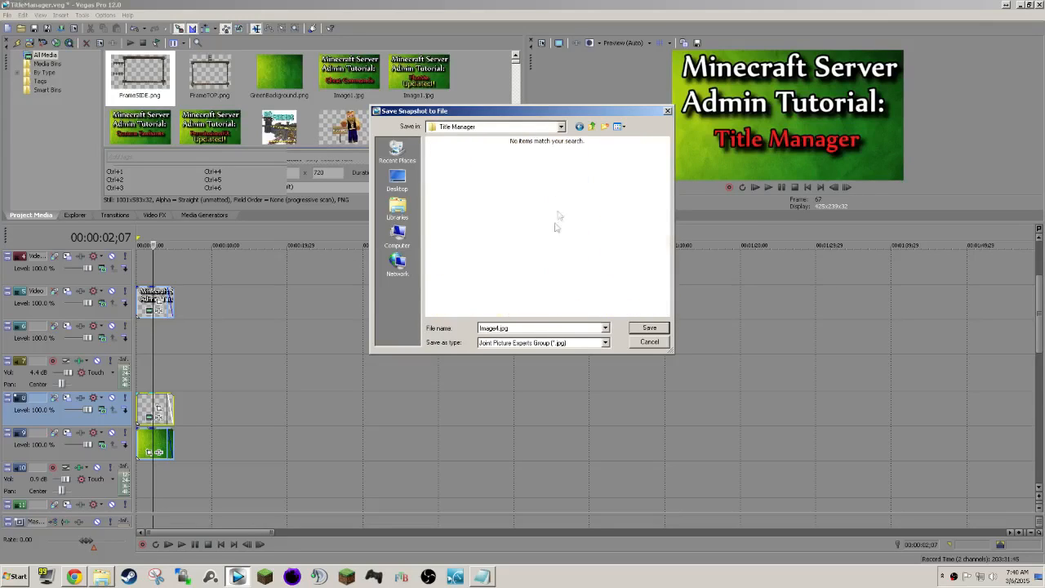
double_click(498, 328)
left_click(647, 328)
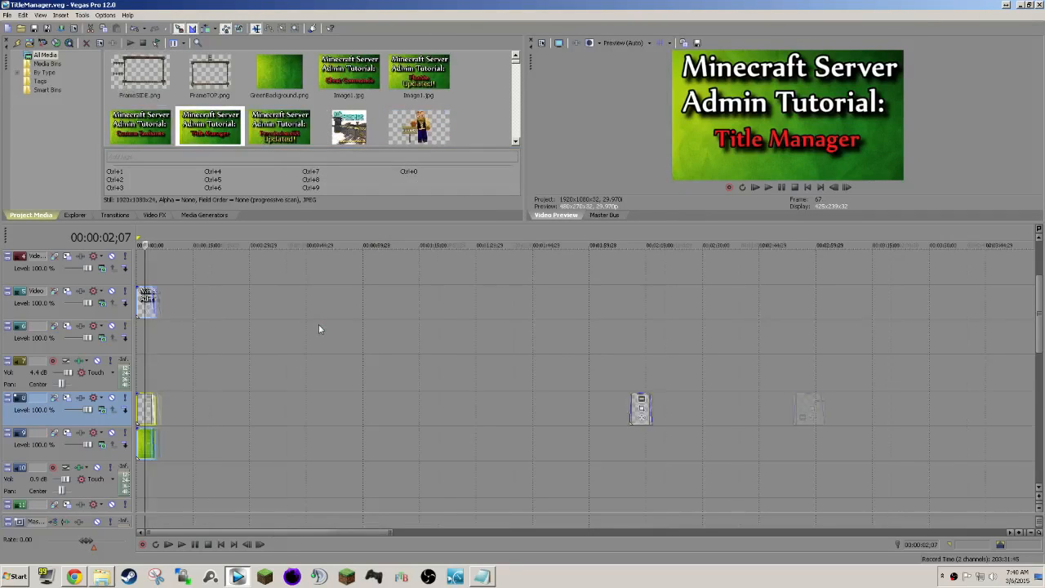
Add the two javaw recordings and McFriends.mp4 from the Fraps folder to track 13, just before the intro title ends.
scroll(318, 324, "down", 4)
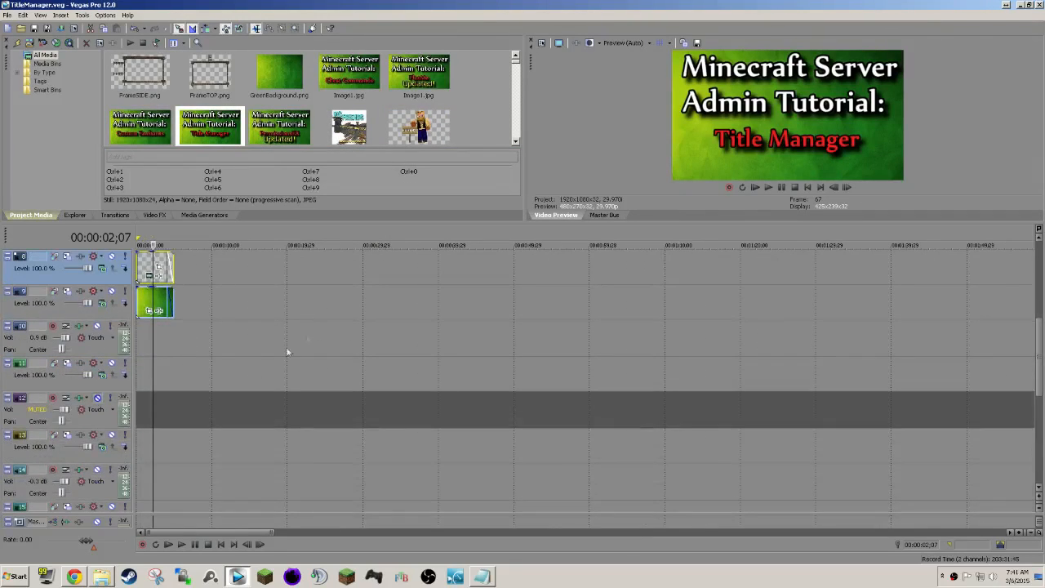
left_click(101, 576)
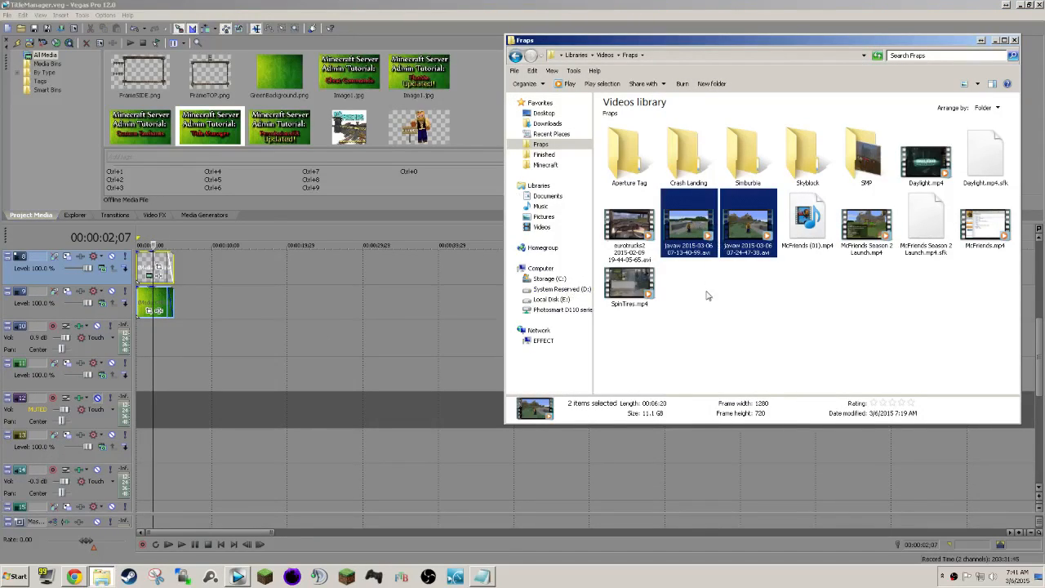
left_click(976, 226, "ctrl")
left_click_drag(685, 226, 170, 463)
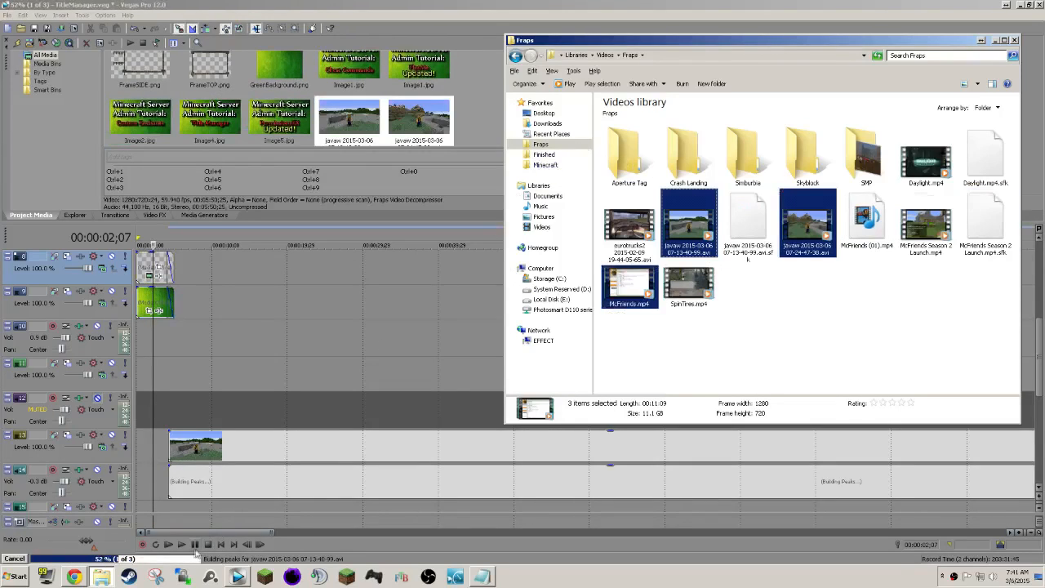
Add FaceCam.mp4 and FaceCam1.mp4 from the Title Manager folder to track 11, starting level with the game recording.
left_click(515, 55)
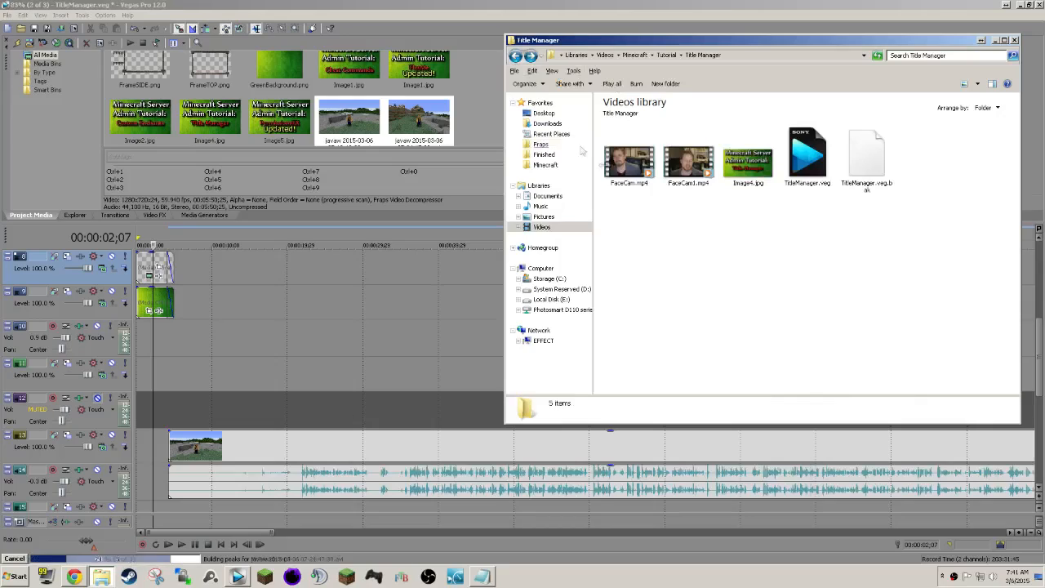
left_click(628, 159)
left_click(686, 173, "ctrl")
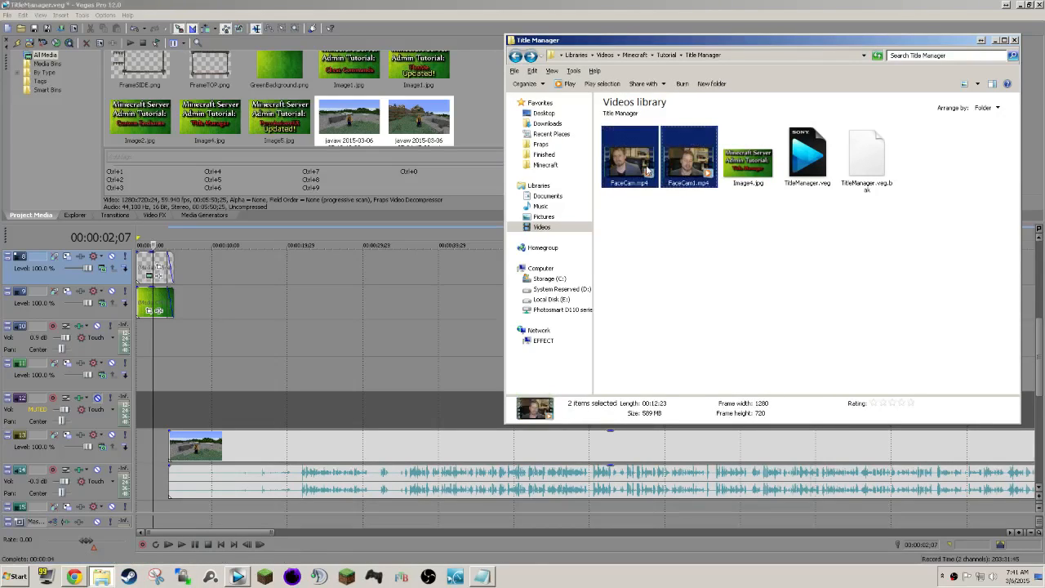
left_click_drag(629, 170, 176, 362)
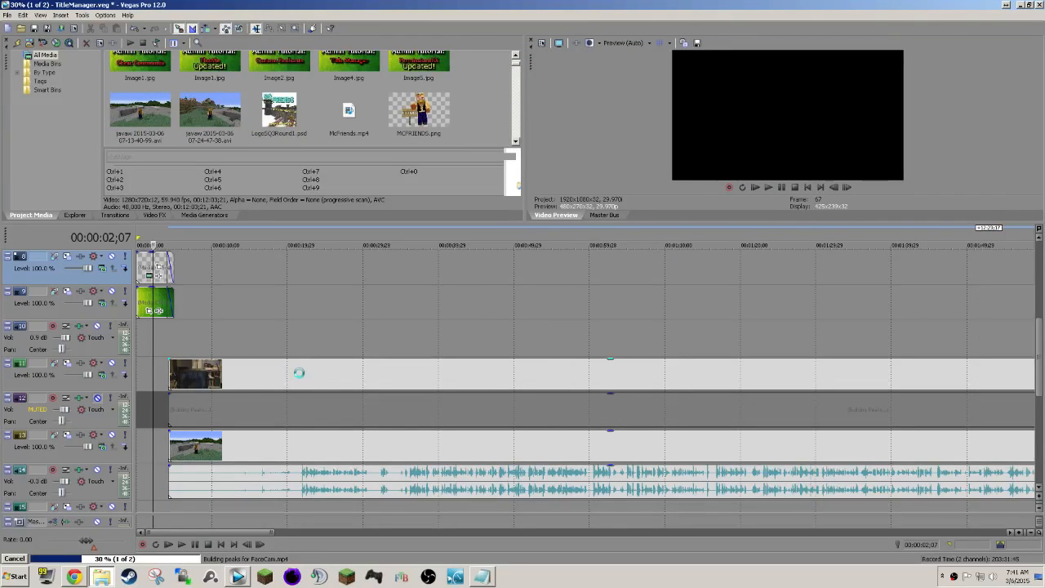
left_click(297, 373)
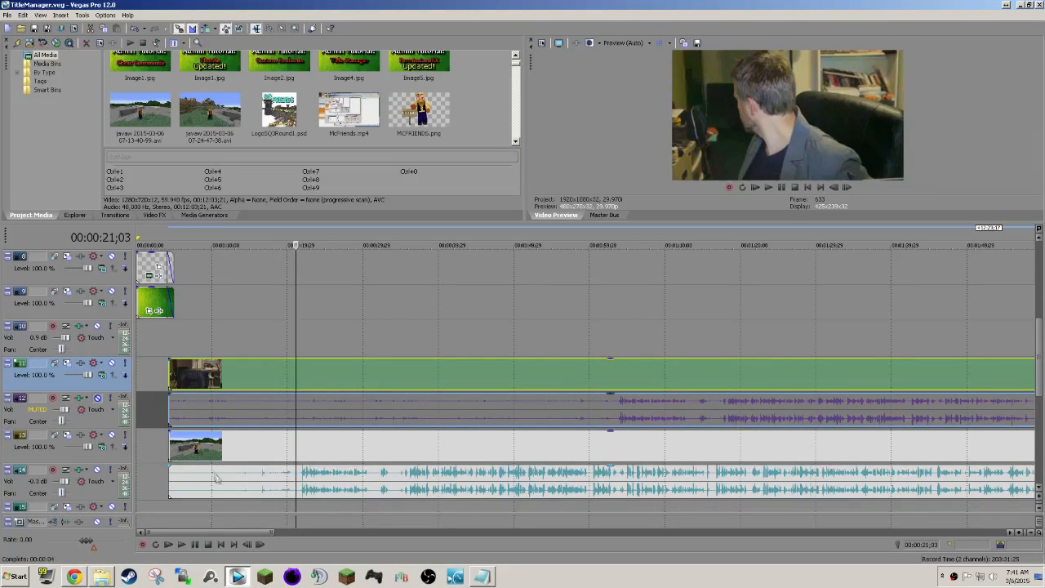
Trim the start of the face camera clip on track 11 and shift the clip to align its audio waveform with the game recording's.
scroll(359, 445, "down", 6)
scroll(363, 444, "down", 2)
scroll(362, 443, "up", 8)
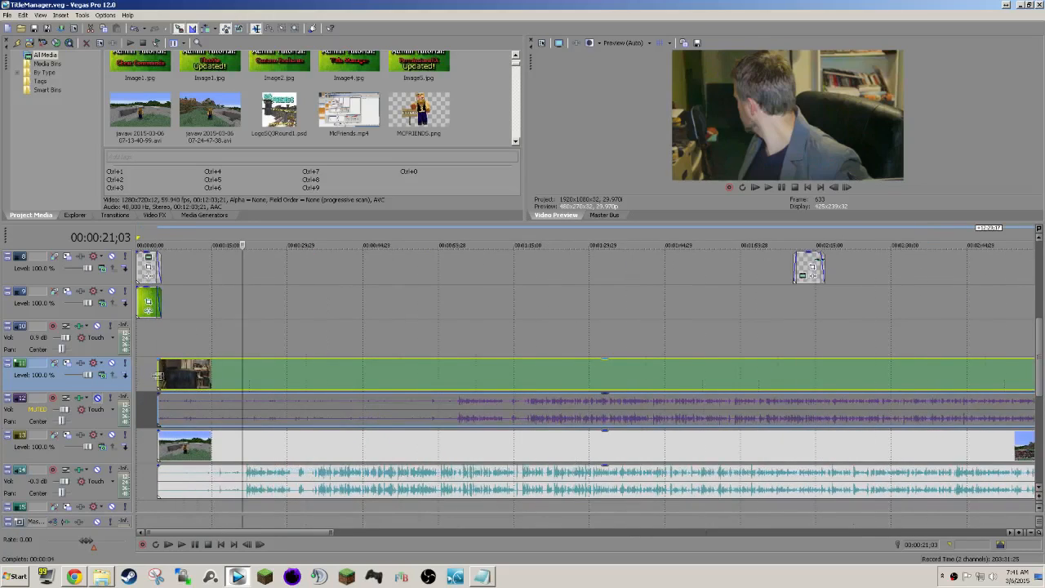
left_click_drag(158, 376, 219, 372)
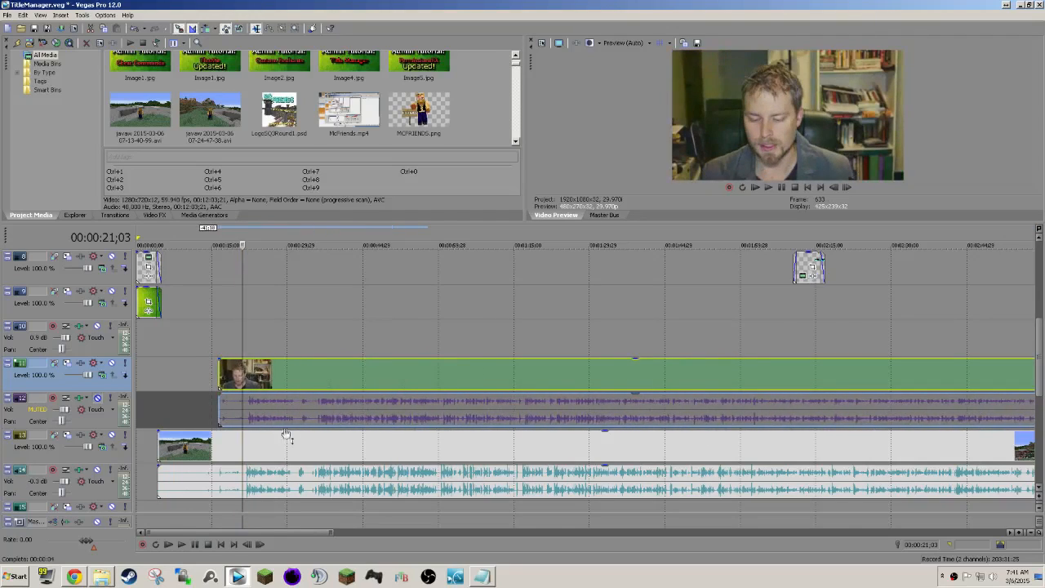
scroll(415, 436, "up", 5)
scroll(414, 436, "up", 1)
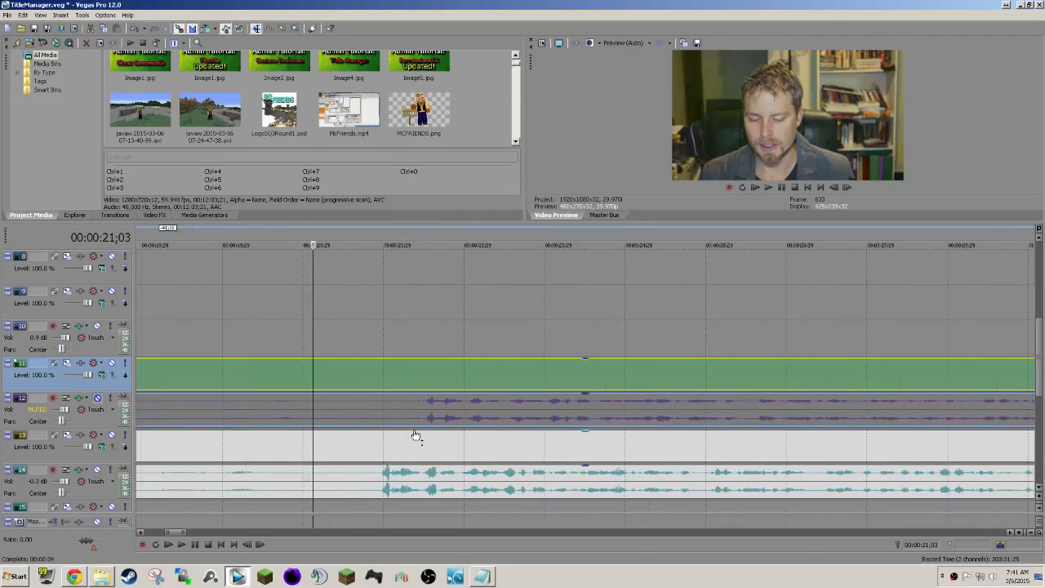
left_click_drag(458, 369, 415, 370)
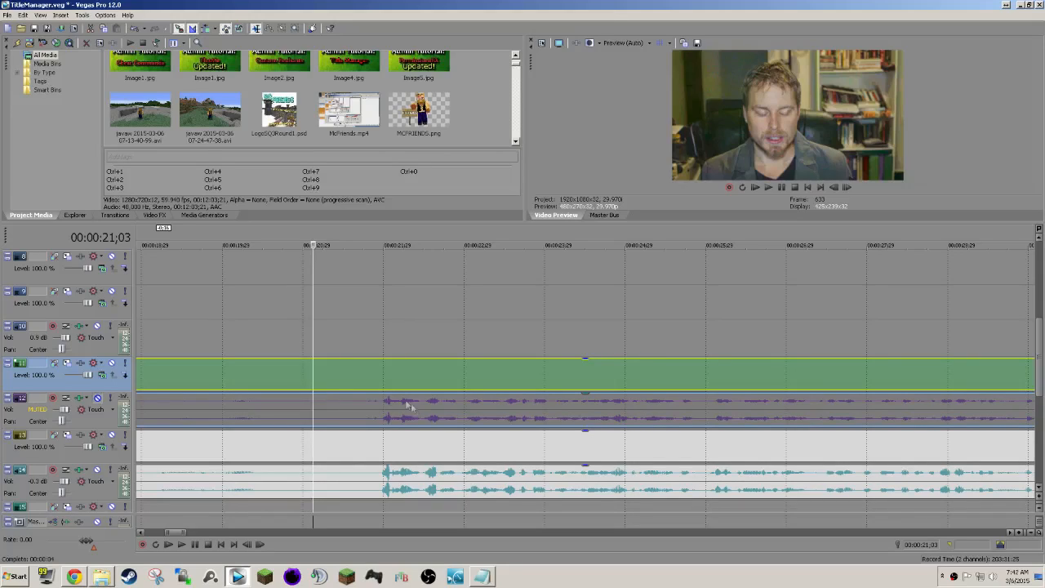
Check the sync of the face camera and game audio closely at the first speech, playing back from about 00:00:21;29.
left_click(386, 384)
scroll(494, 441, "up", 3)
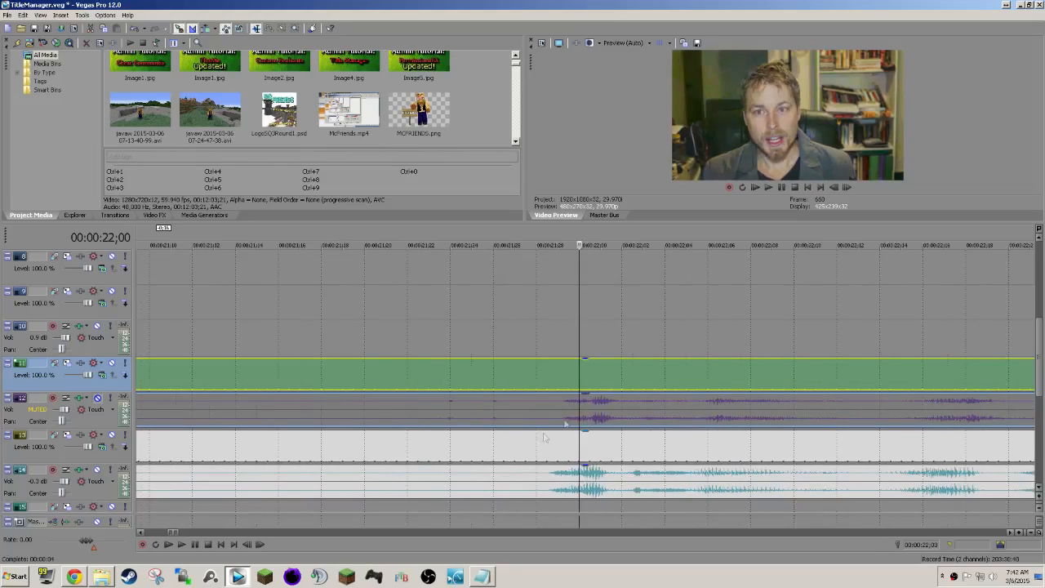
left_click(536, 376)
key("space")
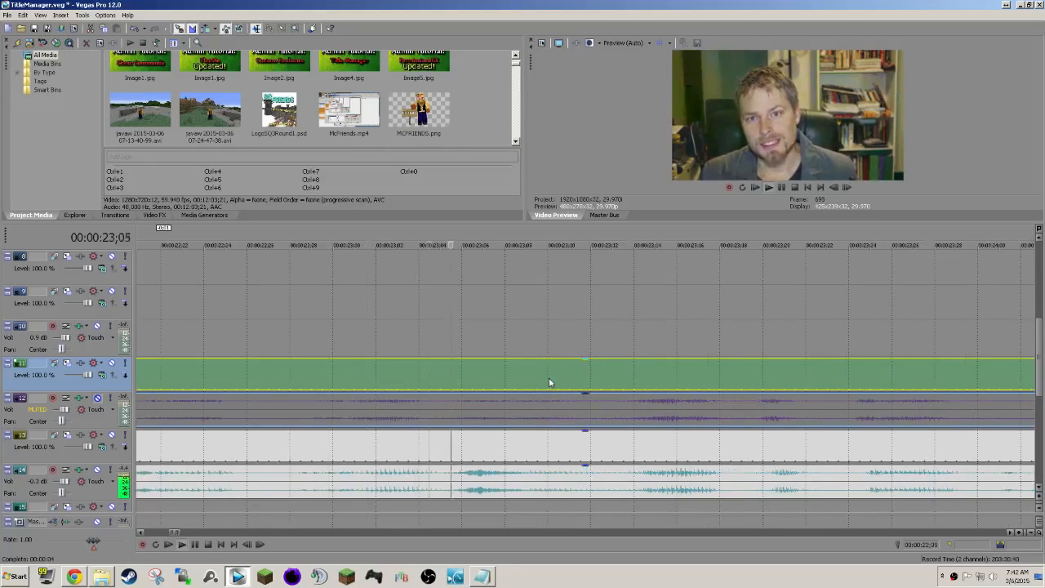
Shift the face camera clip on track 11 about one frame later and recheck its sync with the game audio from 00:00:21;28.
key("space")
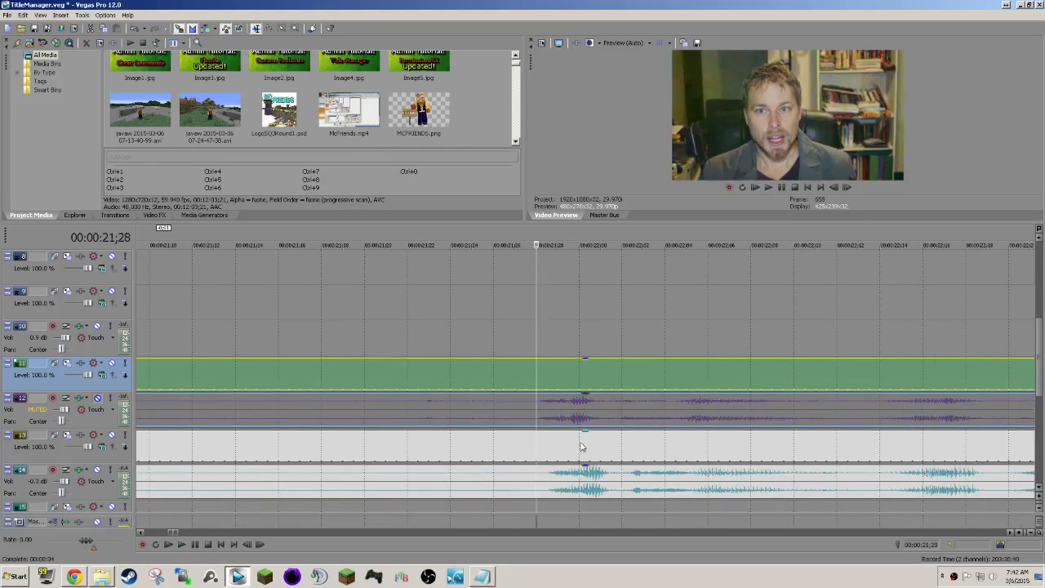
key("space")
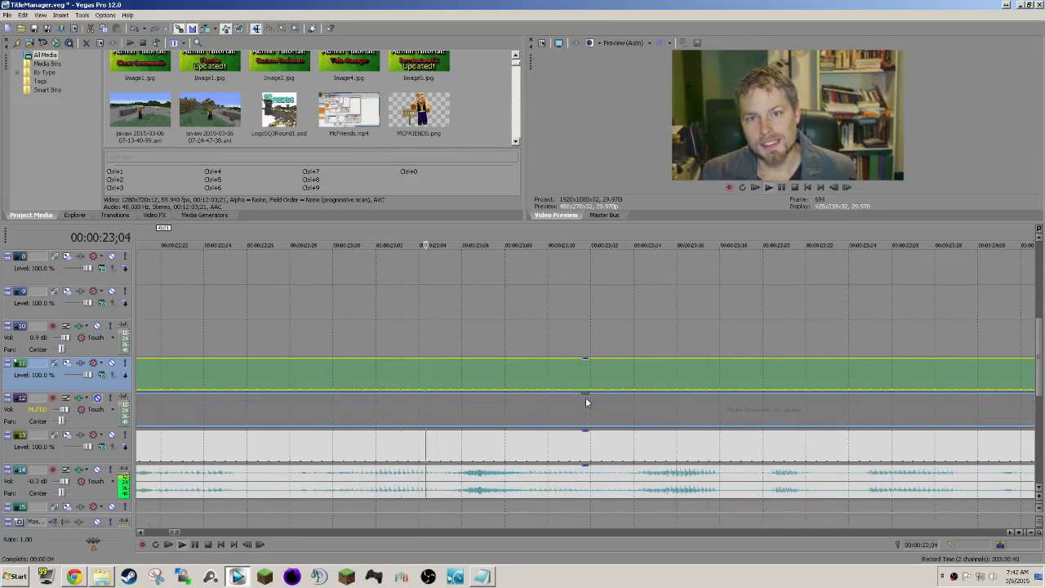
key("space")
left_click_drag(577, 377, 589, 376)
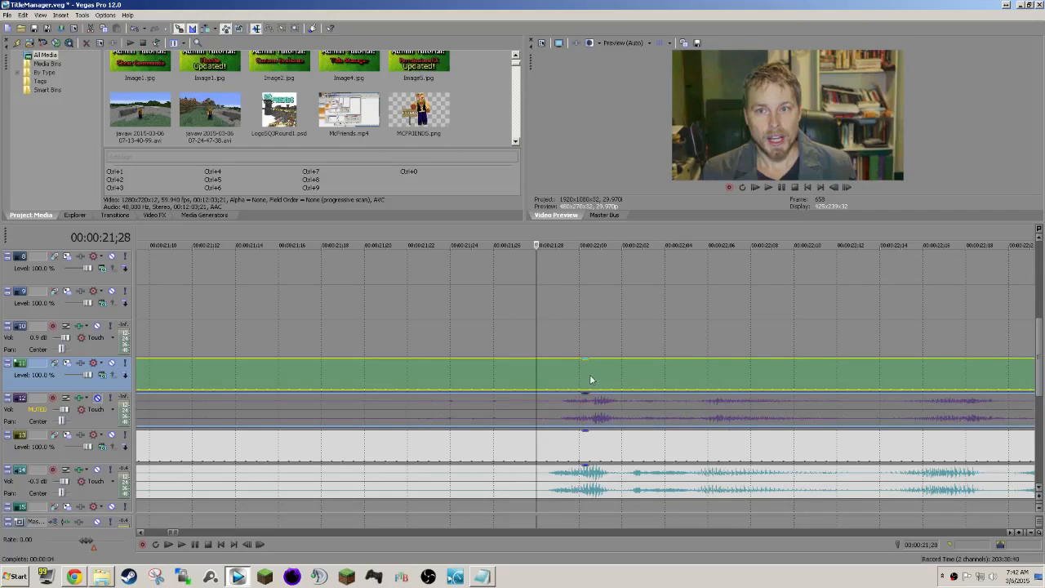
key("space")
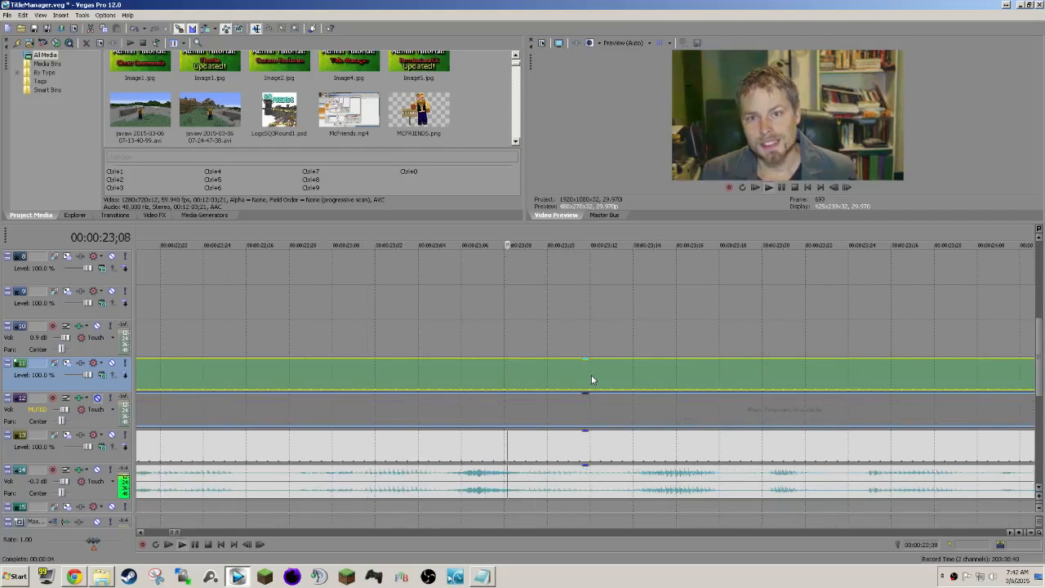
key("space")
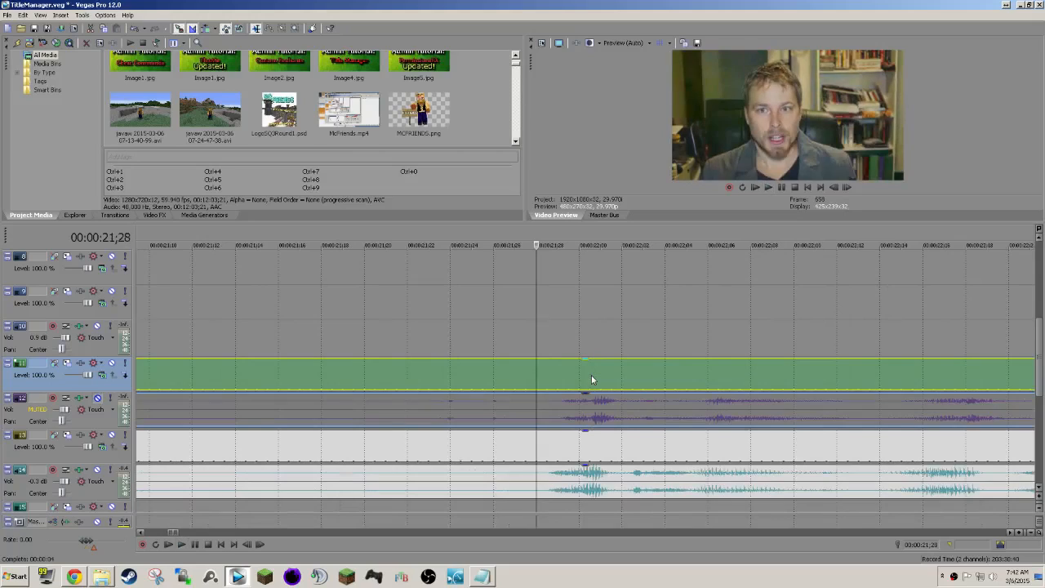
Select the face camera video and audio together with the game recording's video and audio on tracks 11 to 14 and group them.
scroll(591, 375, "down", 4)
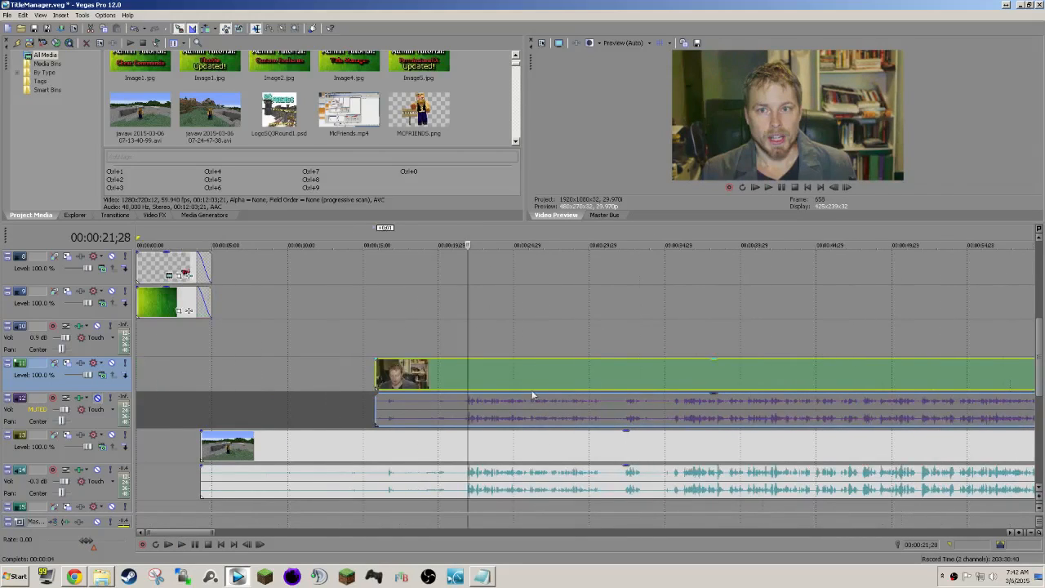
scroll(516, 389, "up", 1)
scroll(562, 376, "down", 1)
left_click(460, 372)
left_click(459, 408, "ctrl")
left_click(457, 446, "ctrl")
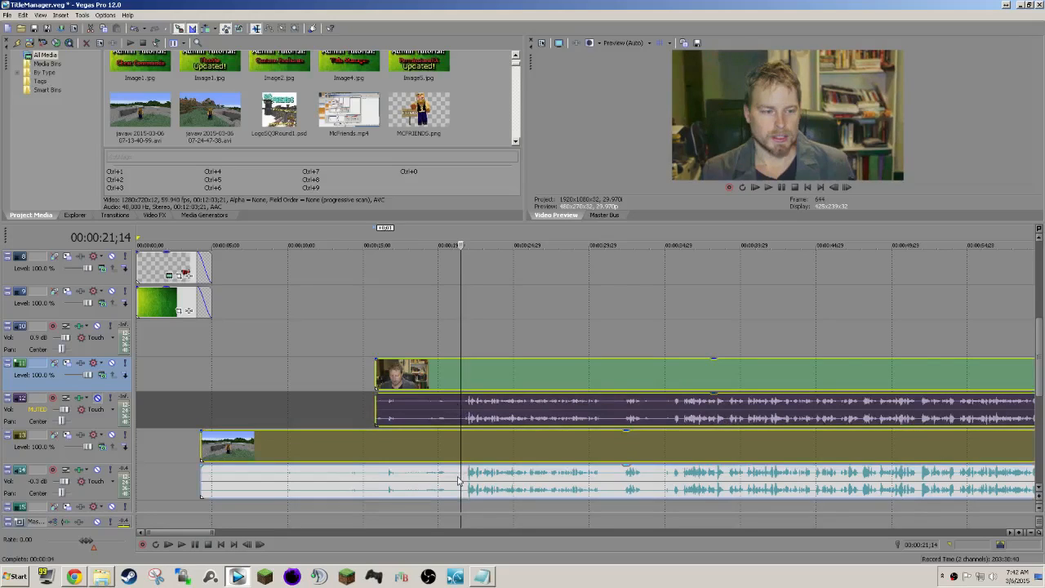
left_click(457, 476, "ctrl")
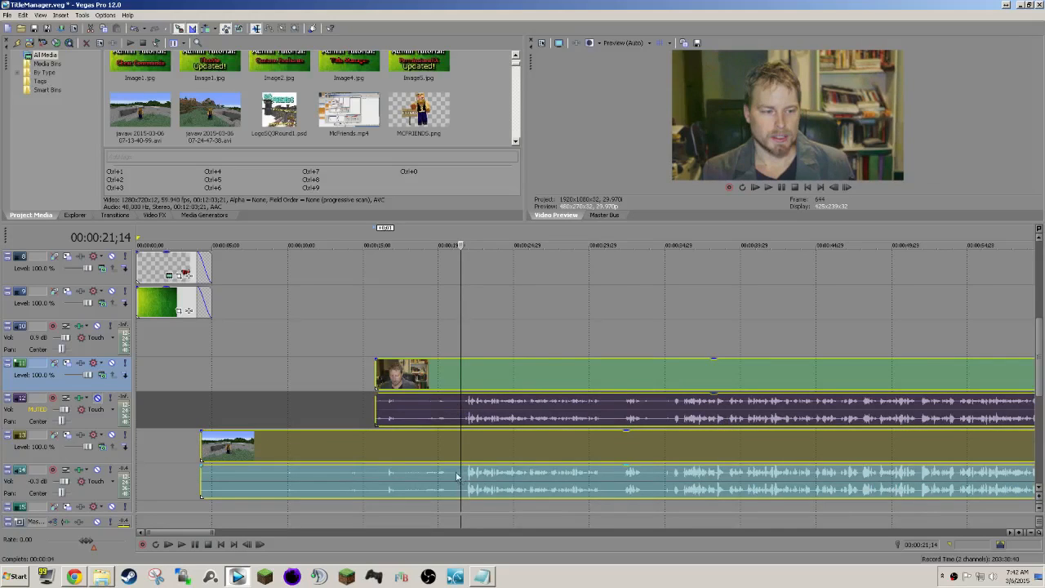
Split the grouped recordings just before the first speech at about 00:00:21;28 and delete the part before the split.
left_click(468, 378)
scroll(503, 438, "up", 6)
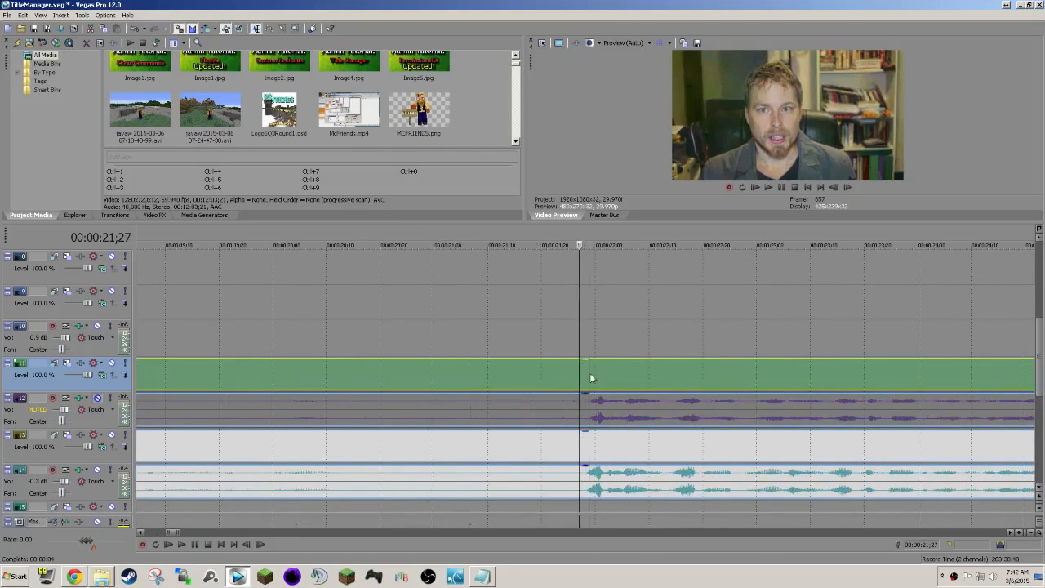
key("s")
left_click(499, 380)
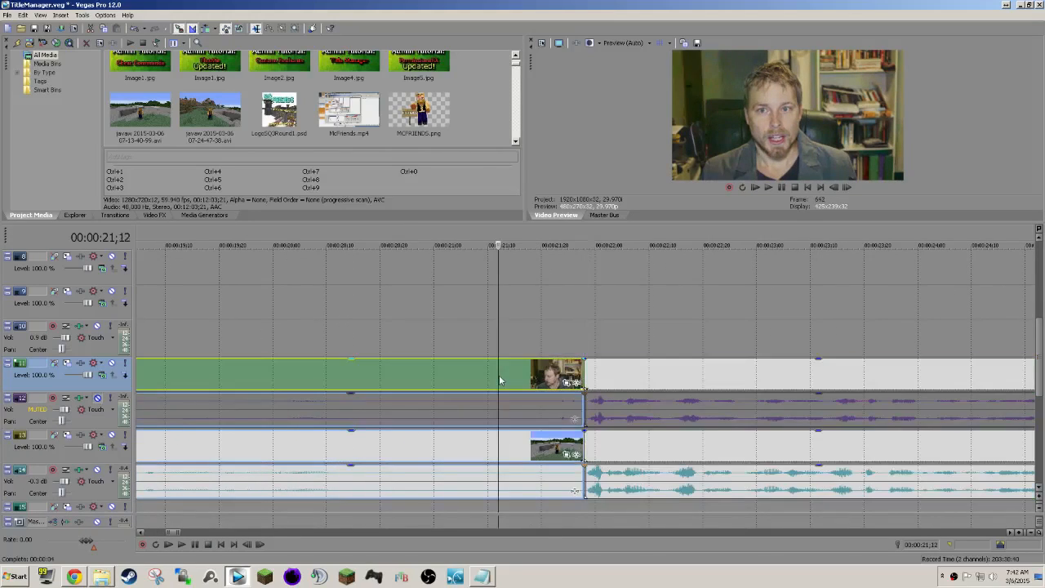
key("Delete")
Move the grouped recordings to start at 00:00:04;00, where the intro title begins to fade out.
scroll(501, 387, "down", 8)
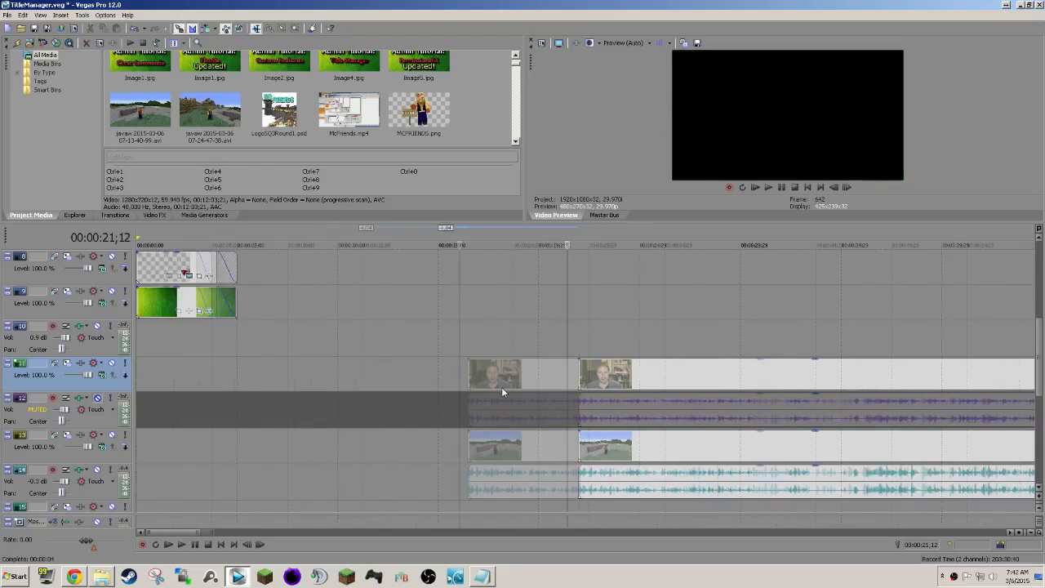
left_click_drag(624, 369, 264, 369)
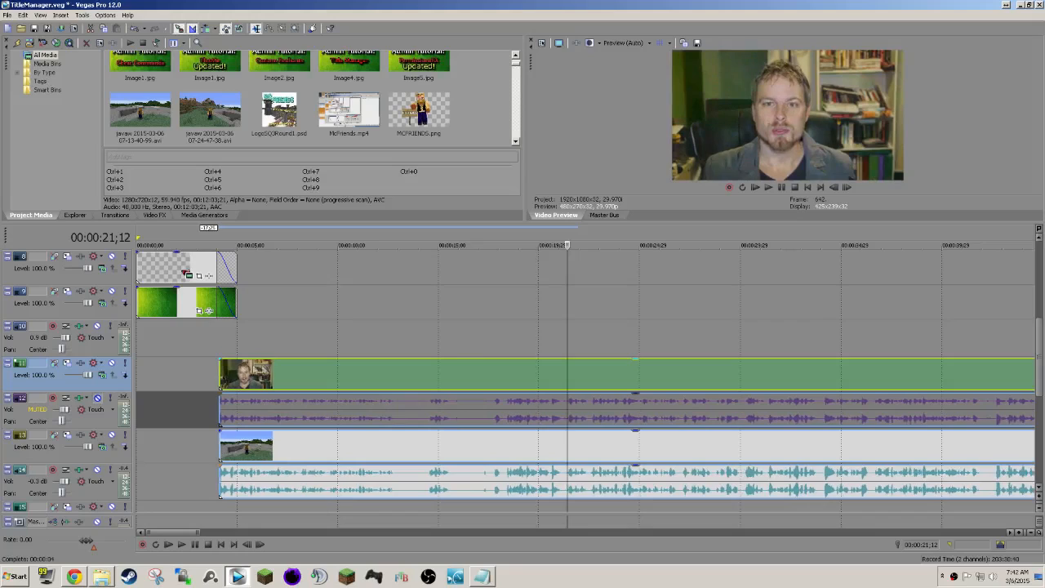
left_click(219, 369)
scroll(312, 415, "up", 5)
scroll(312, 415, "up", 3)
left_click(567, 380)
left_click_drag(605, 378, 594, 378)
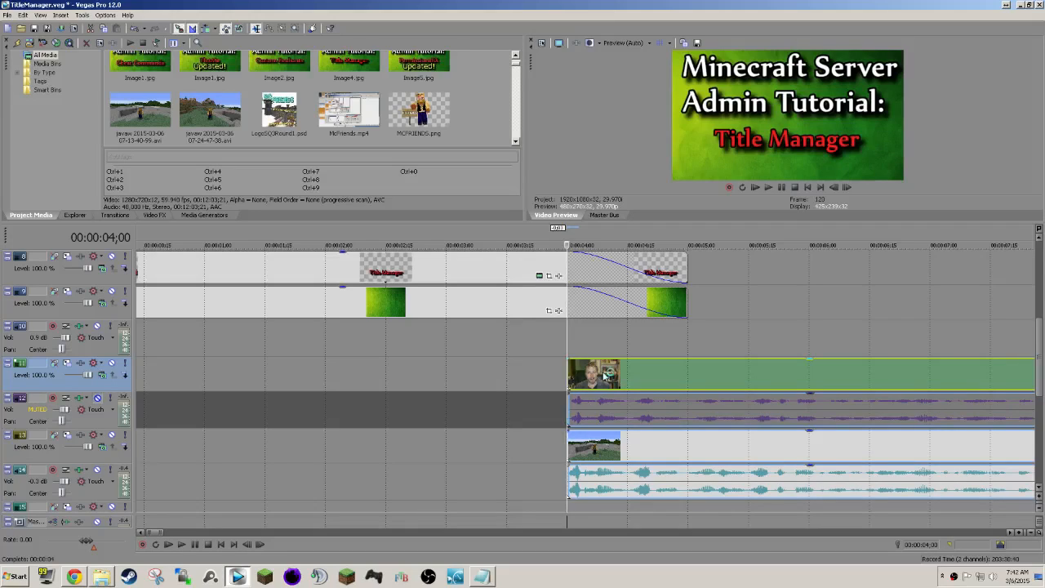
Place the playhead at 00:00:04;28 and open the Event Pan/Crop settings of the face camera clip in a floating window.
left_click(661, 382)
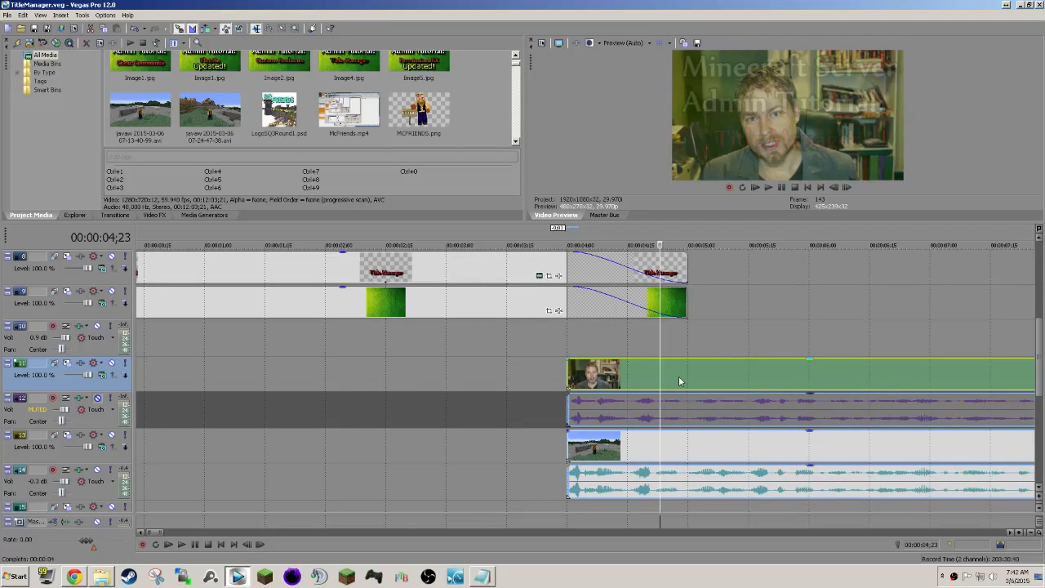
left_click(679, 381)
scroll(685, 378, "right", 5)
scroll(405, 360, "left", 3)
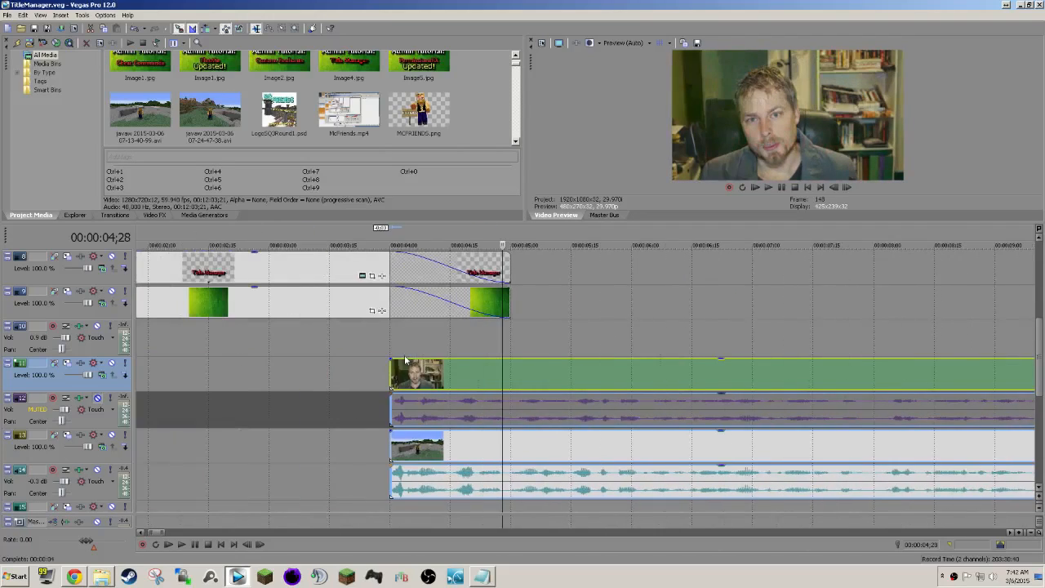
scroll(475, 357, "right", 1)
right_click(443, 373)
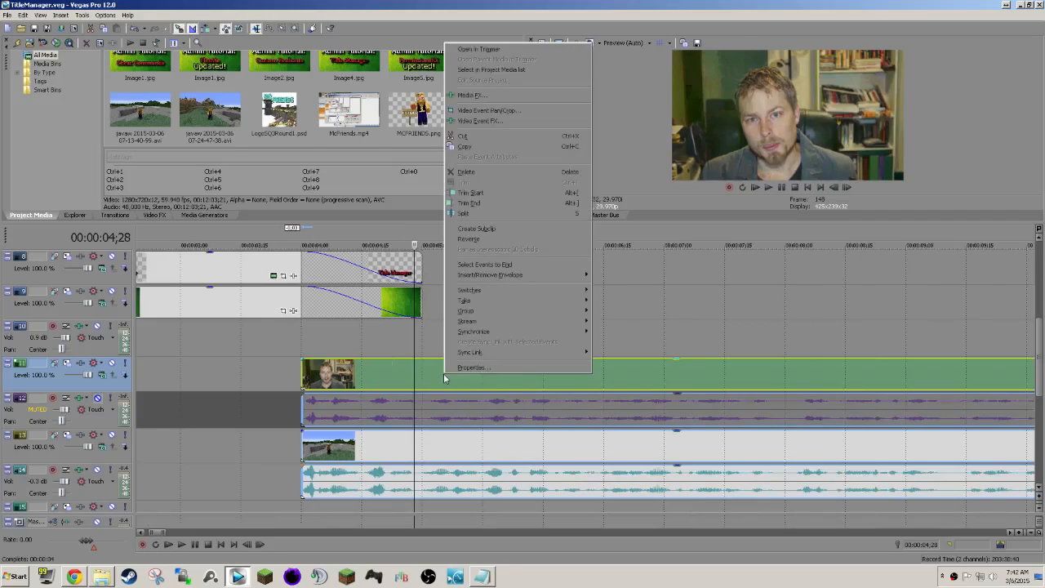
left_click(511, 113)
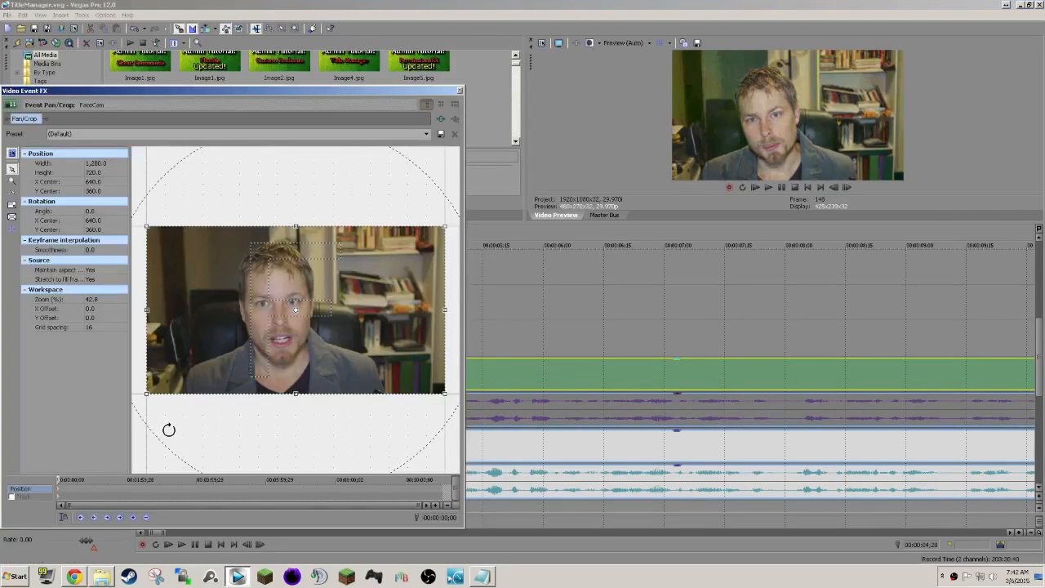
scroll(166, 420, "down", 5)
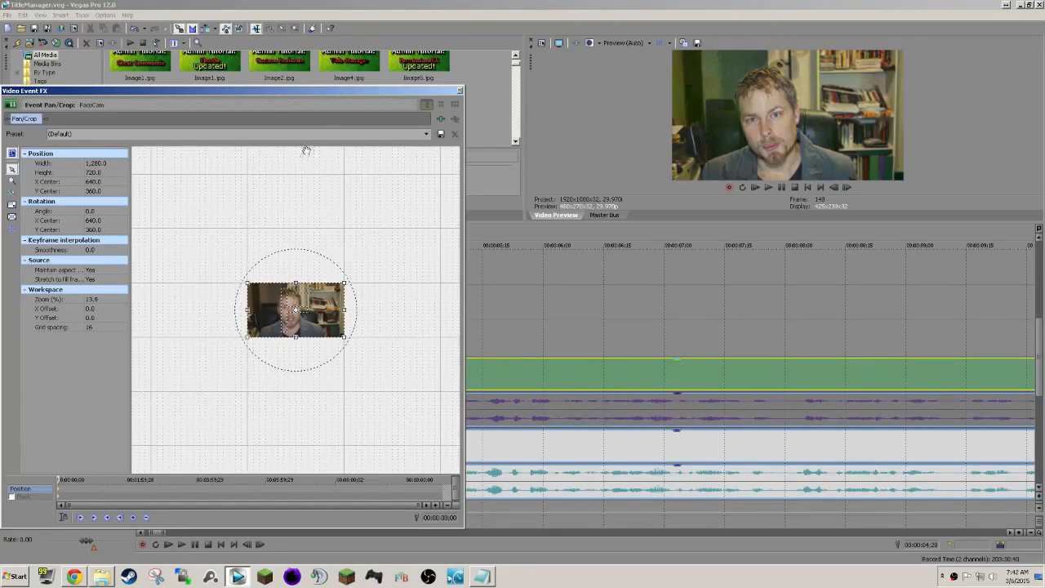
left_click_drag(445, 91, 447, 68)
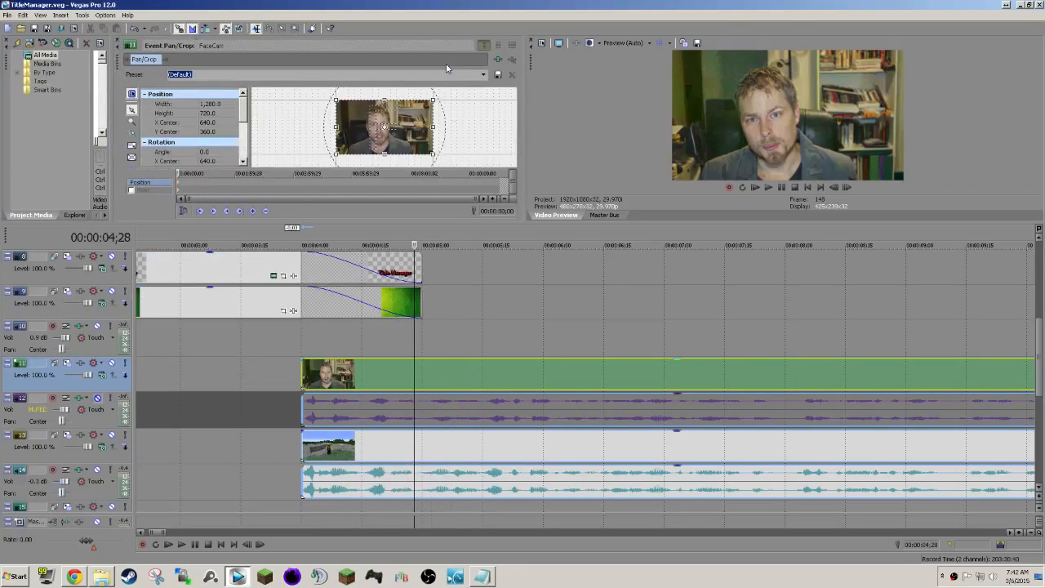
double_click(120, 64)
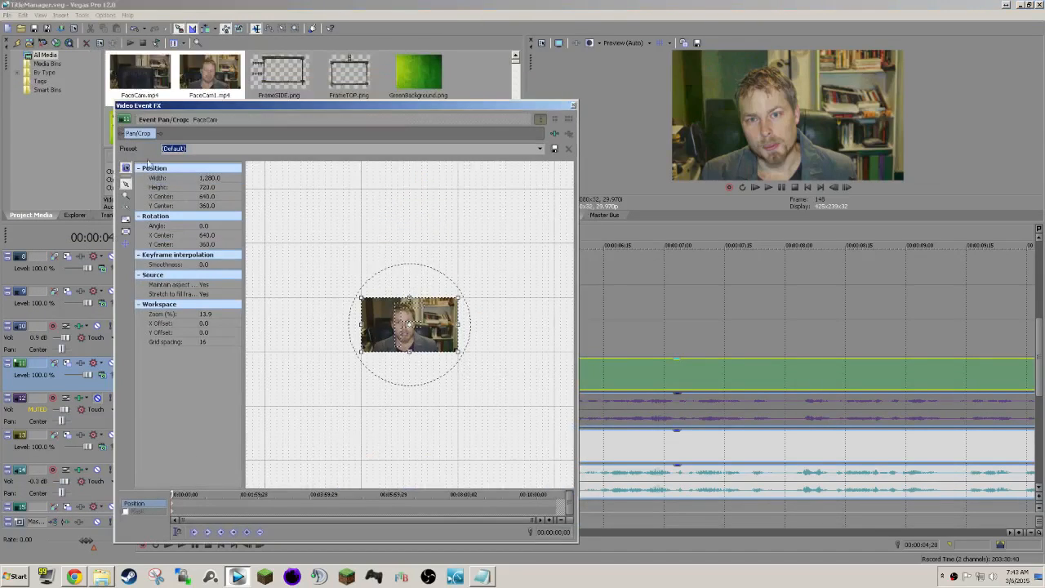
Enlarge the face camera's crop frame to about 3,444 by 1,935 so its picture sits in the upper-right corner of the video.
scroll(336, 409, "up", 4)
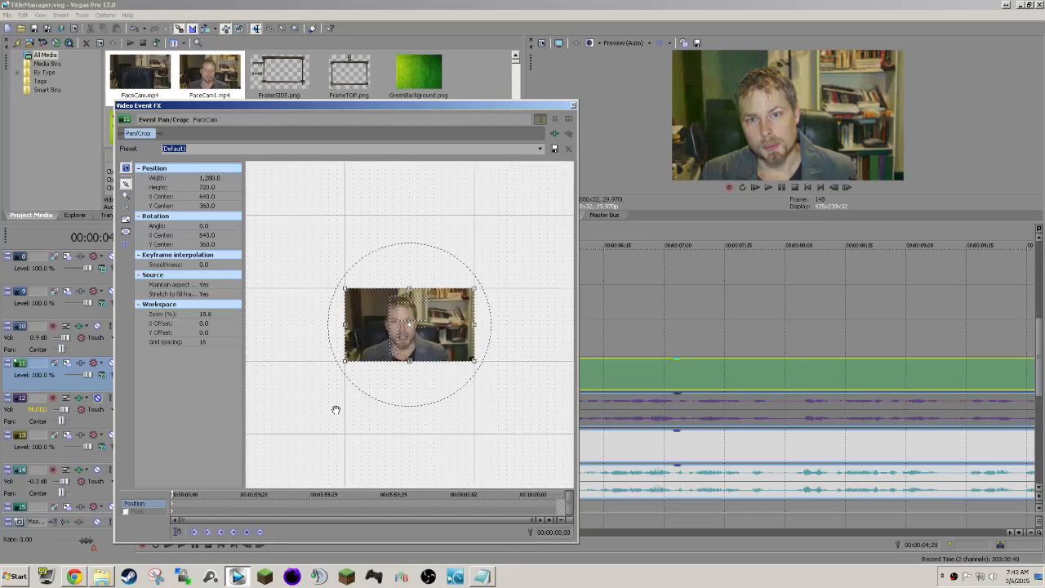
scroll(336, 409, "down", 6)
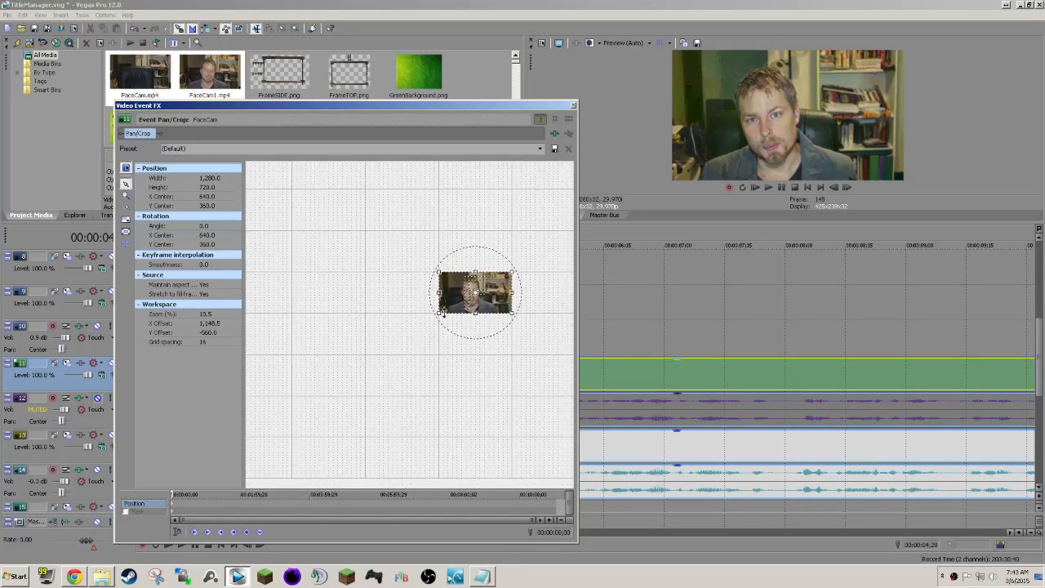
left_click_drag(438, 311, 314, 381)
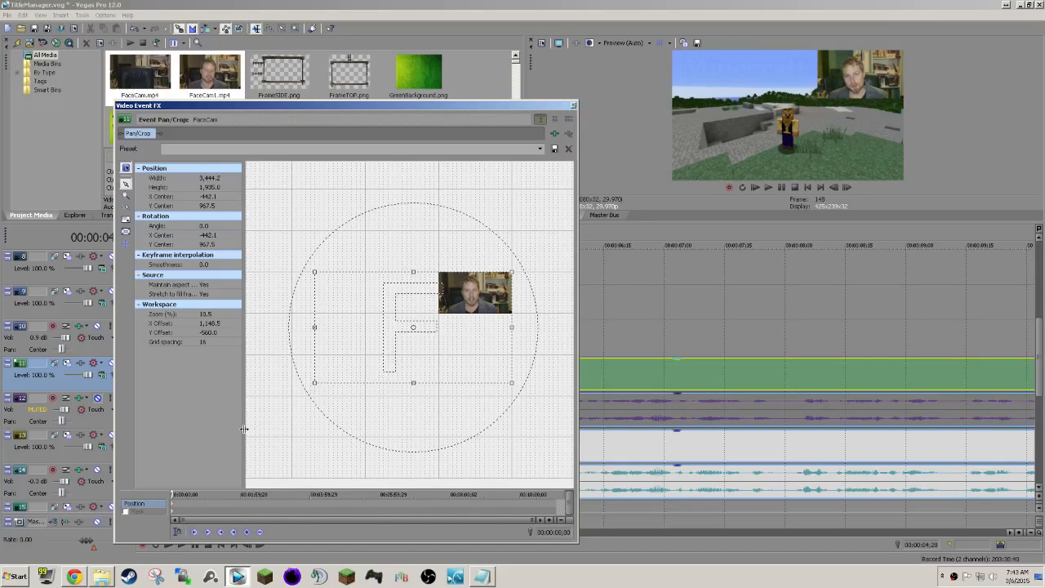
left_click(574, 106)
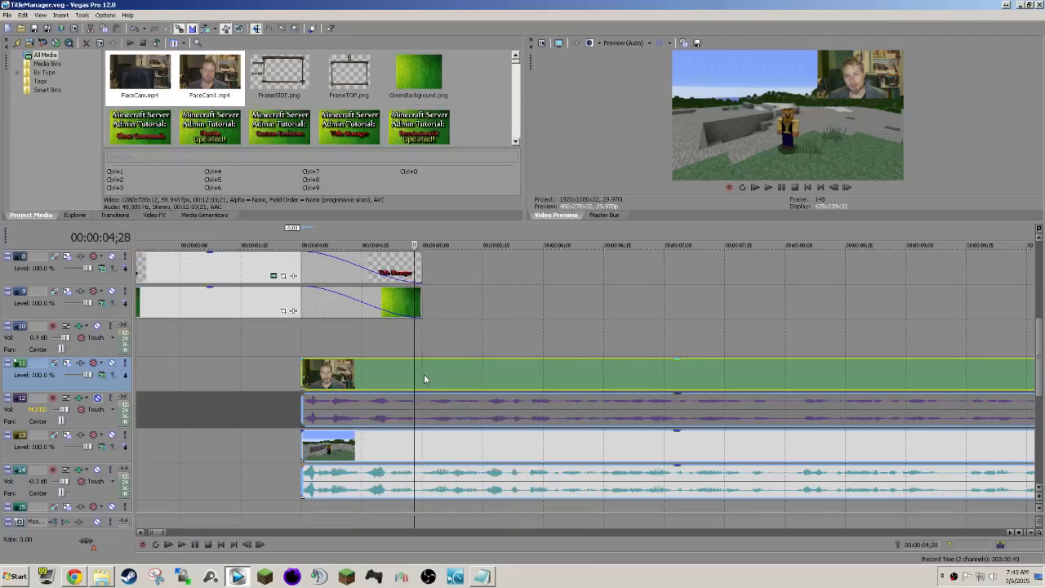
Play back the transition from the intro title into the recordings, starting at 00:00:03;27.
left_click(290, 378)
key("space")
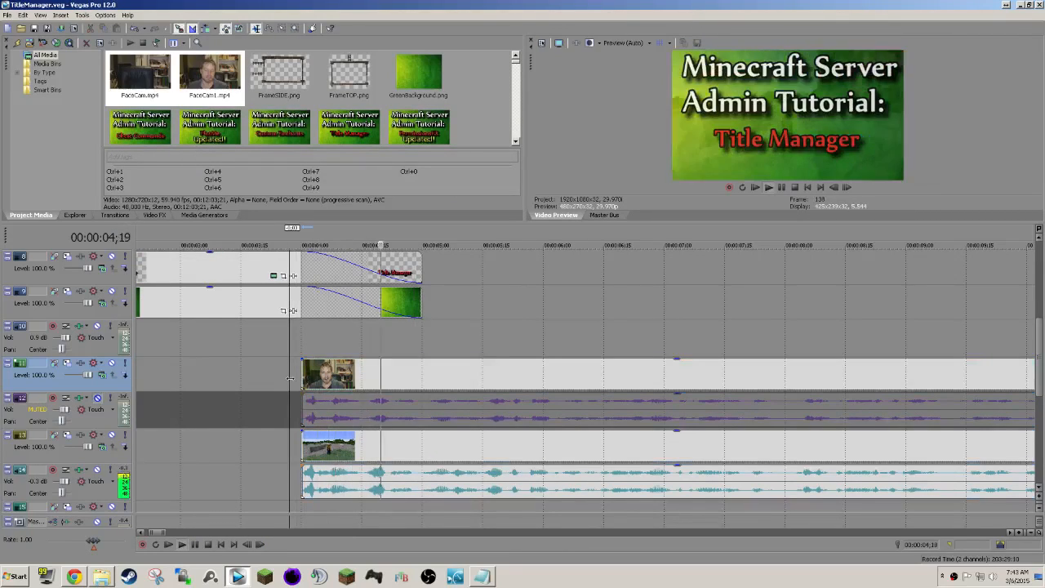
scroll(473, 364, "down", 6)
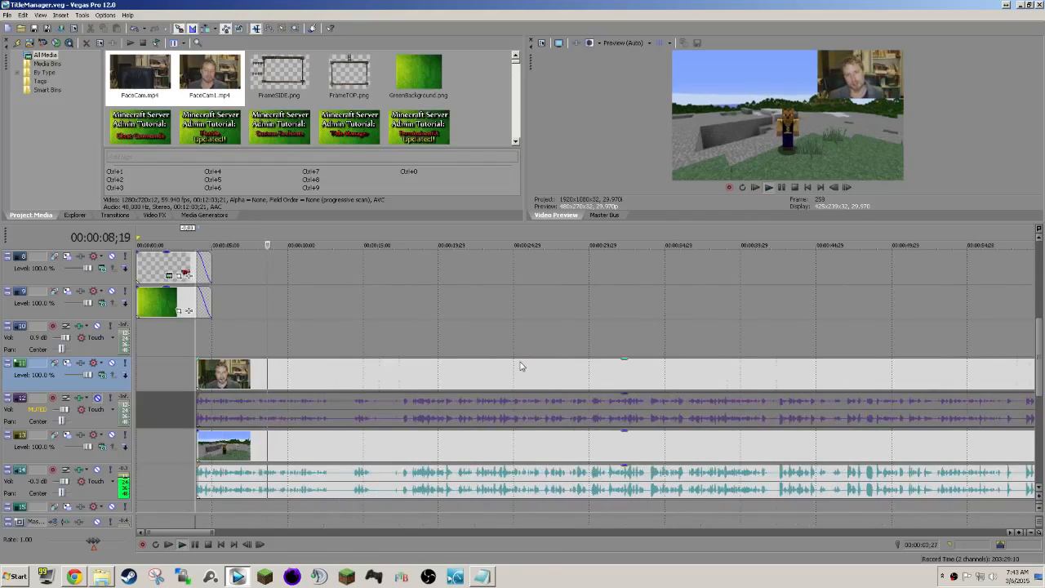
scroll(521, 367, "up", 2)
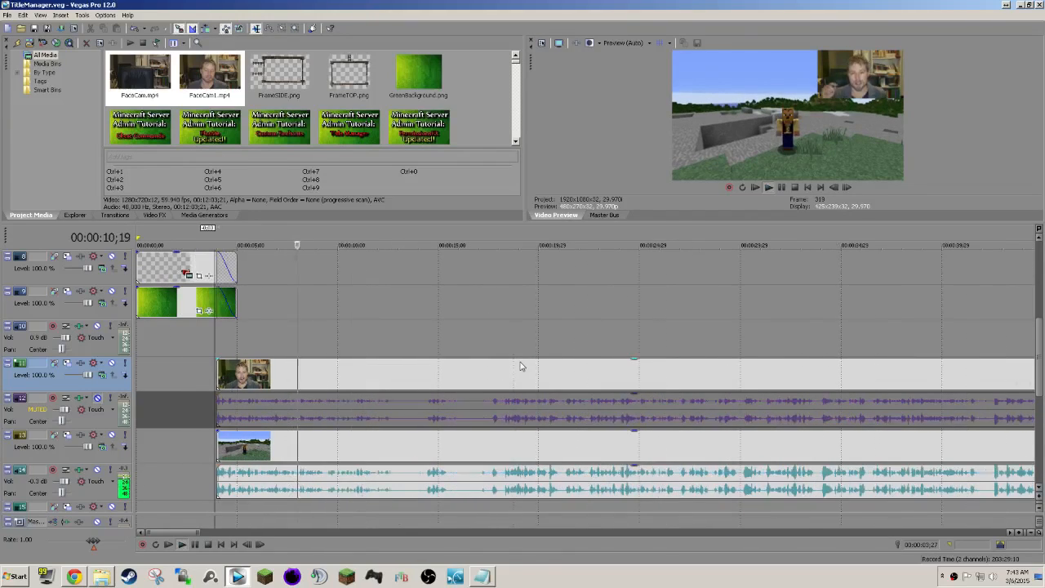
Split the grouped face camera and game recordings at 00:00:12;17, where the opening speech pauses.
left_click(393, 373)
scroll(475, 400, "up", 3)
left_click(572, 381)
left_click(569, 379)
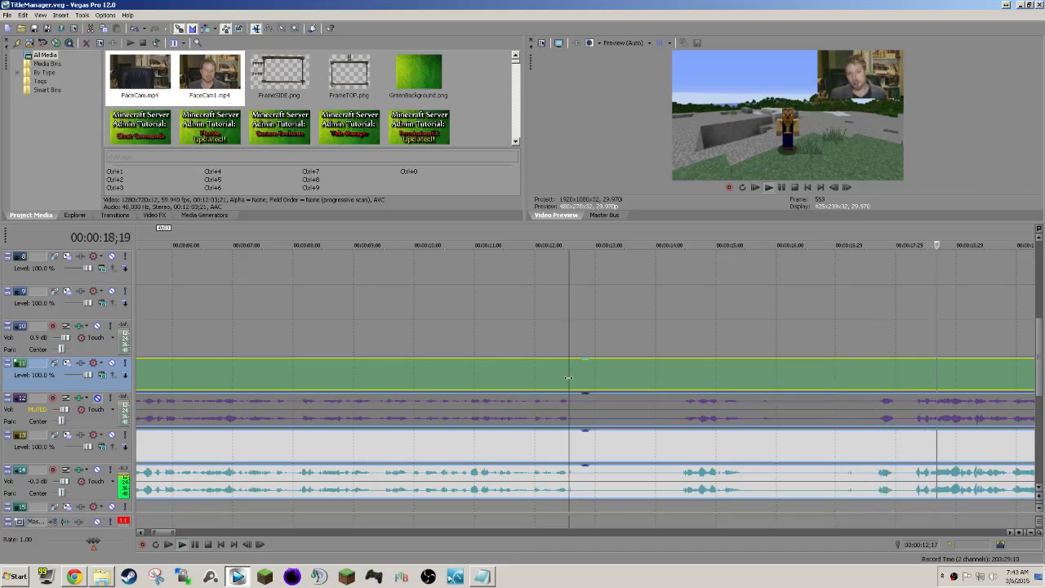
key("space")
key("s")
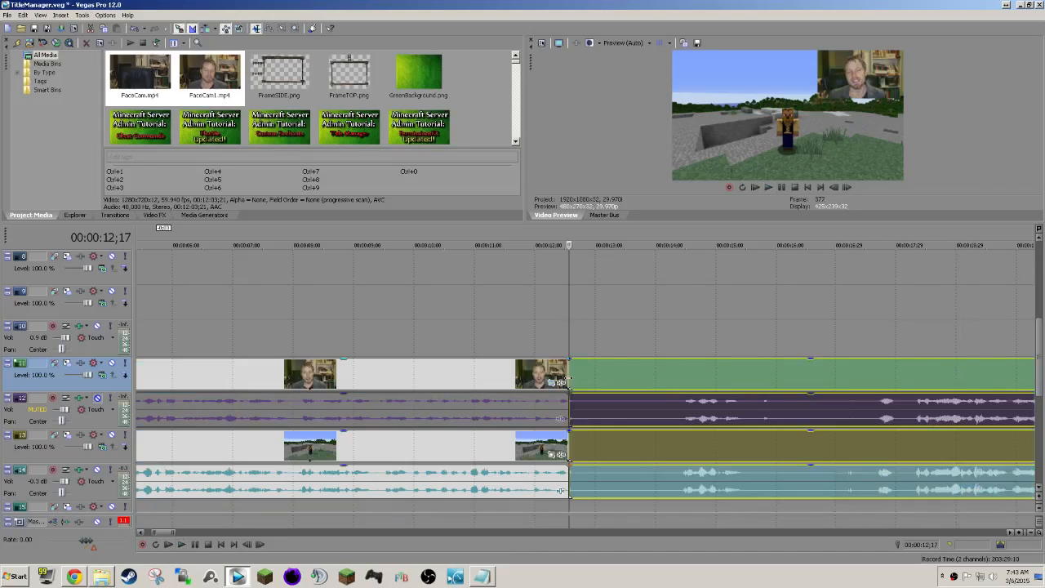
Split the recordings again at about 00:00:18, delete the section between the two splits and close the gap.
left_click(913, 377)
key("space")
key("space")
key("s")
left_click(807, 375)
key("Delete")
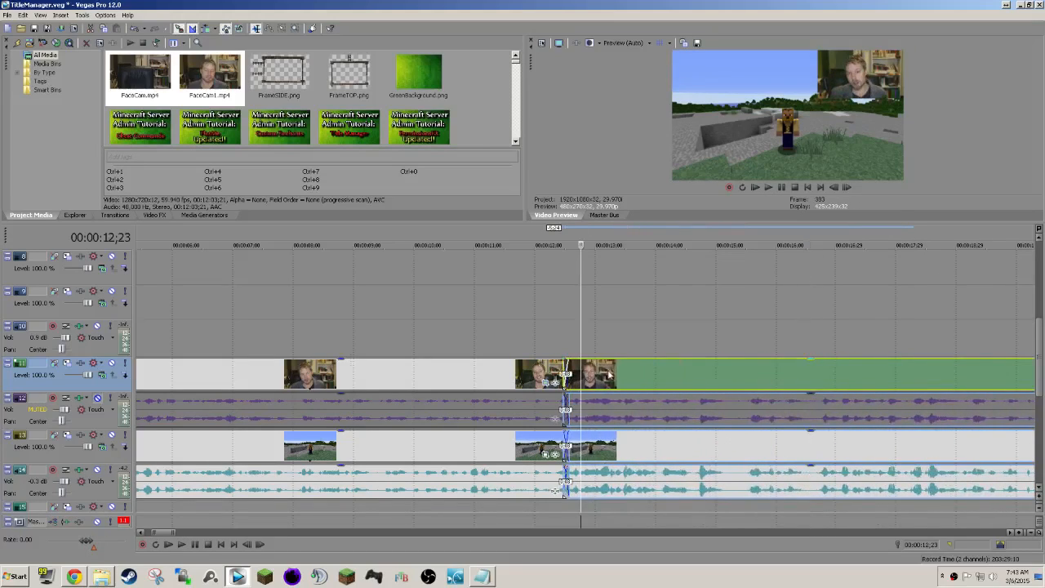
Play back the joined cut between the two recording sections from 00:00:12;12.
left_click(559, 340)
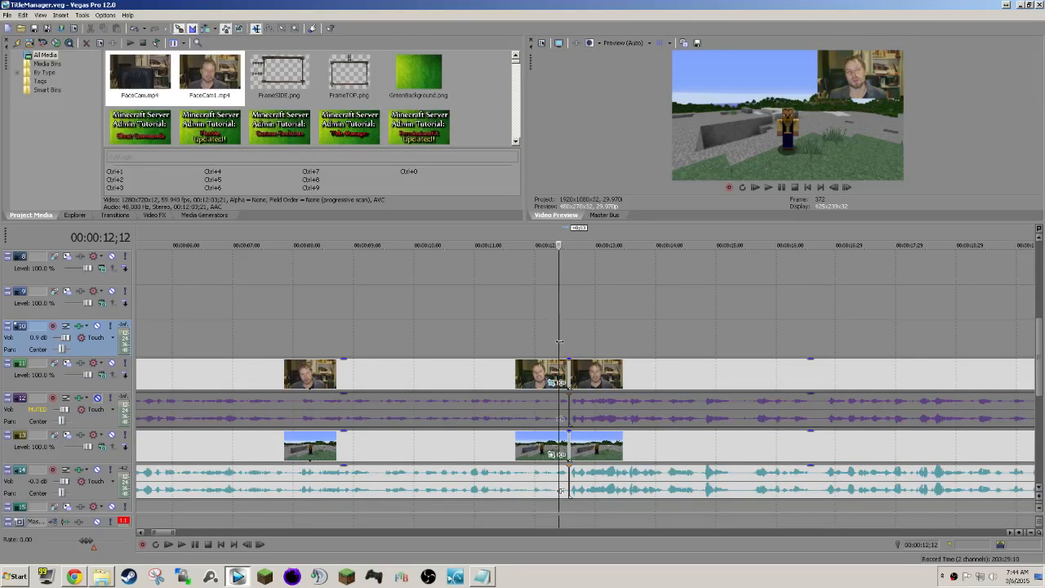
scroll(559, 341, "down", 8)
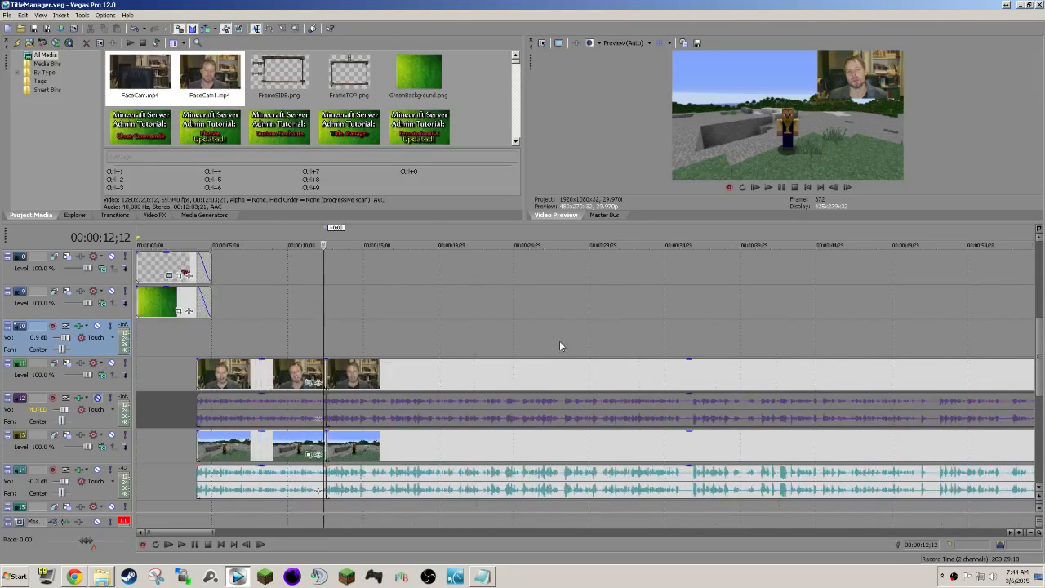
key("space")
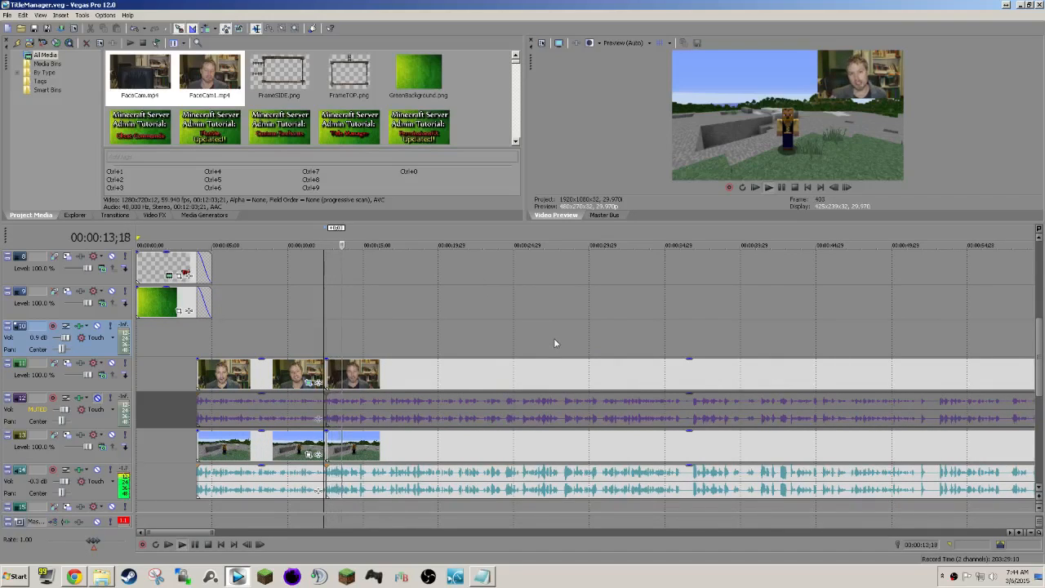
scroll(553, 338, "right", 2)
key("space")
Refine the cut near 00:00:12;17 by extending the earlier section's end slightly and closing the gap to the next section, and play it back.
scroll(553, 338, "up", 10)
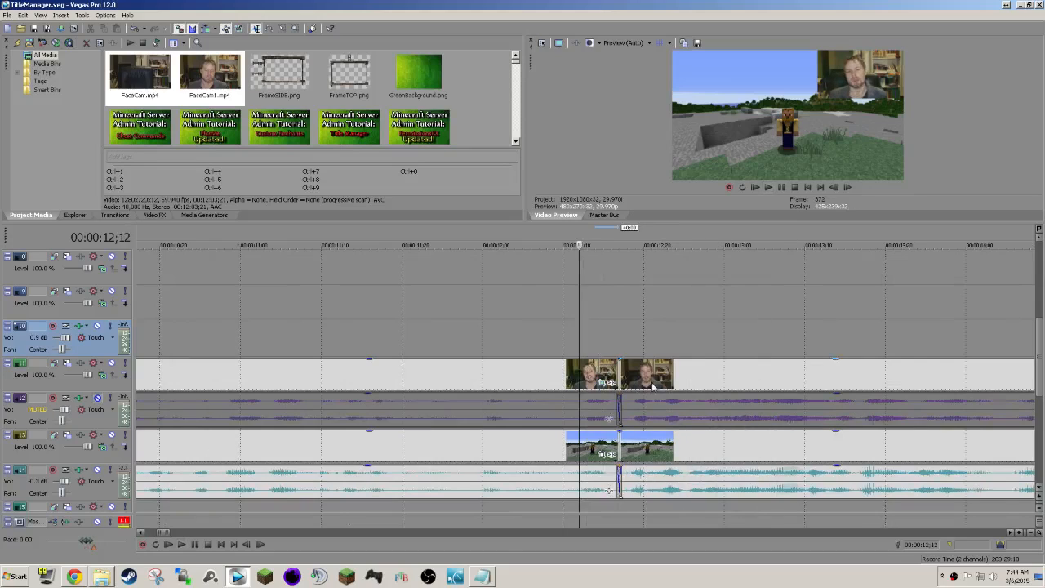
left_click_drag(655, 377, 688, 377)
mouse_move(615, 373)
left_mouse_down()
mouse_move(639, 373)
mouse_move(622, 373)
left_mouse_up()
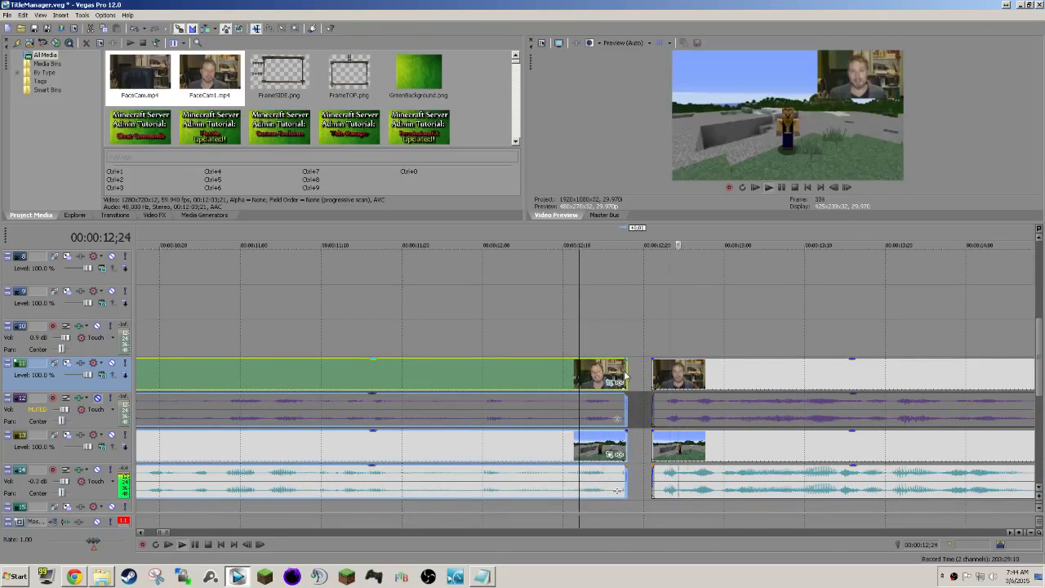
left_click_drag(670, 380, 645, 380)
key("space")
scroll(656, 364, "down", 6)
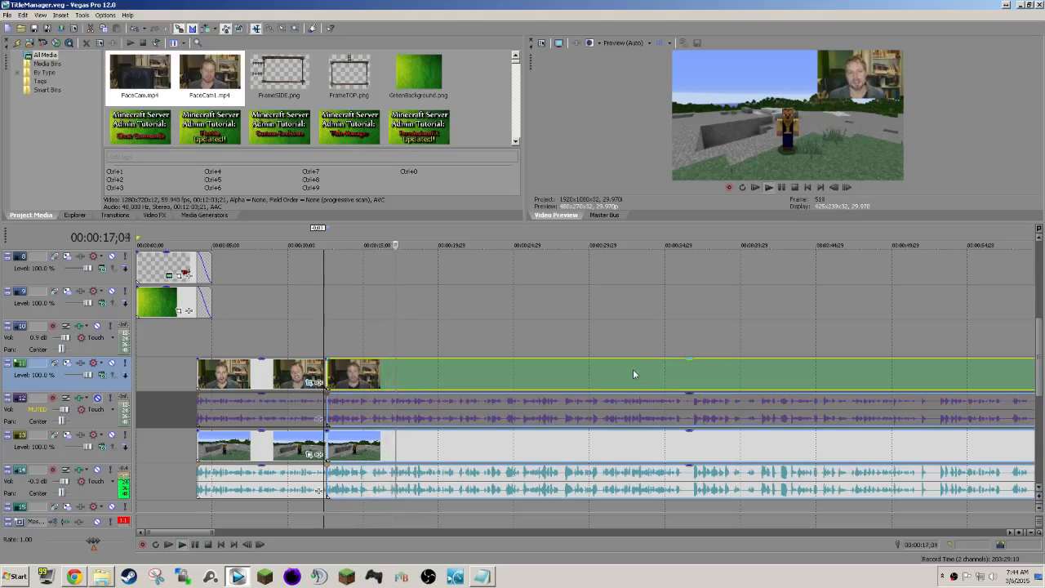
scroll(632, 369, "right", 1)
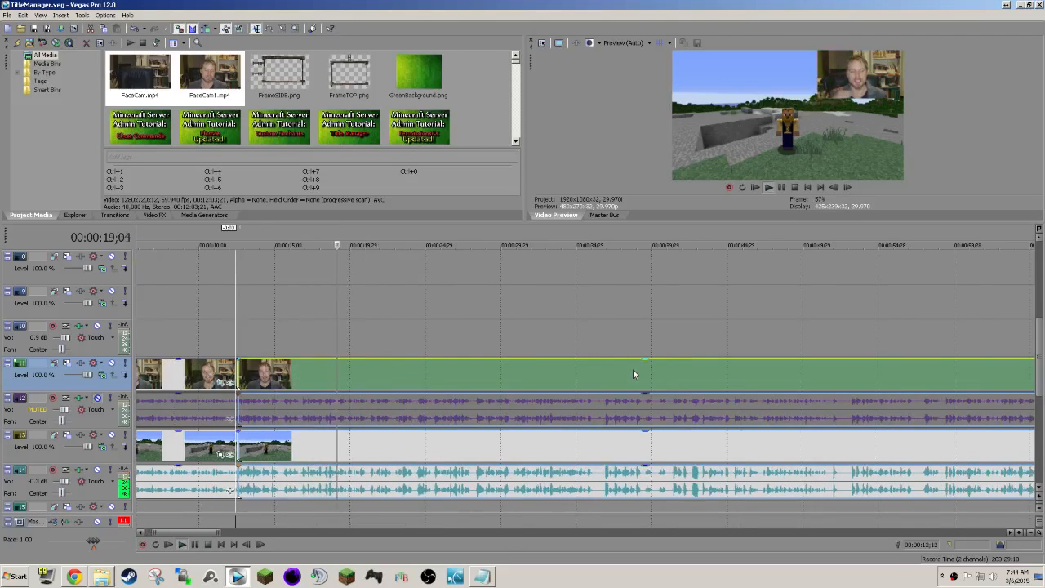
Switch to the file explorer window and open the Tutorial Ideas folder in the Pictures library.
left_click(101, 577)
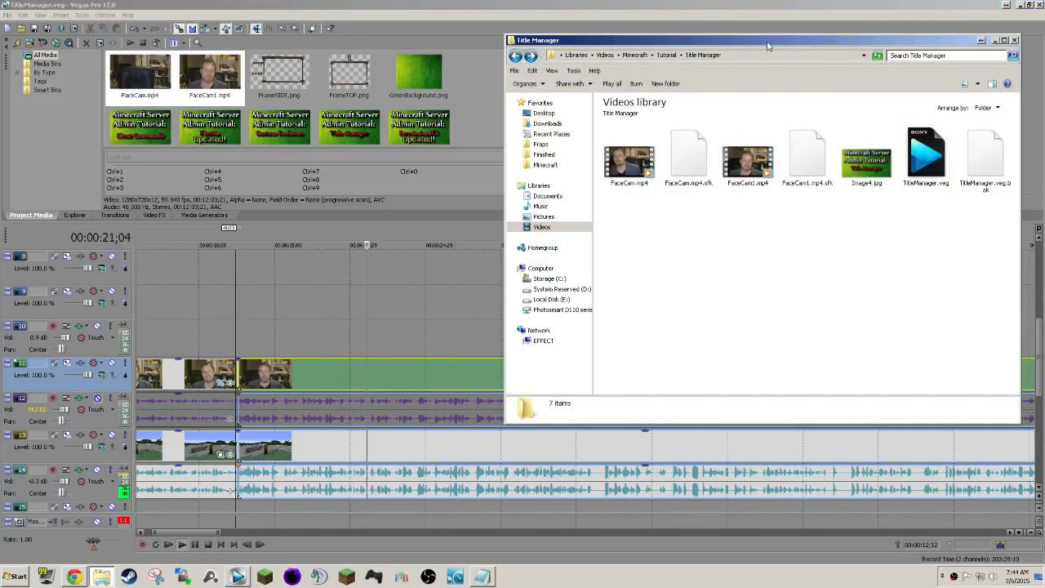
left_click_drag(571, 40, 216, 66)
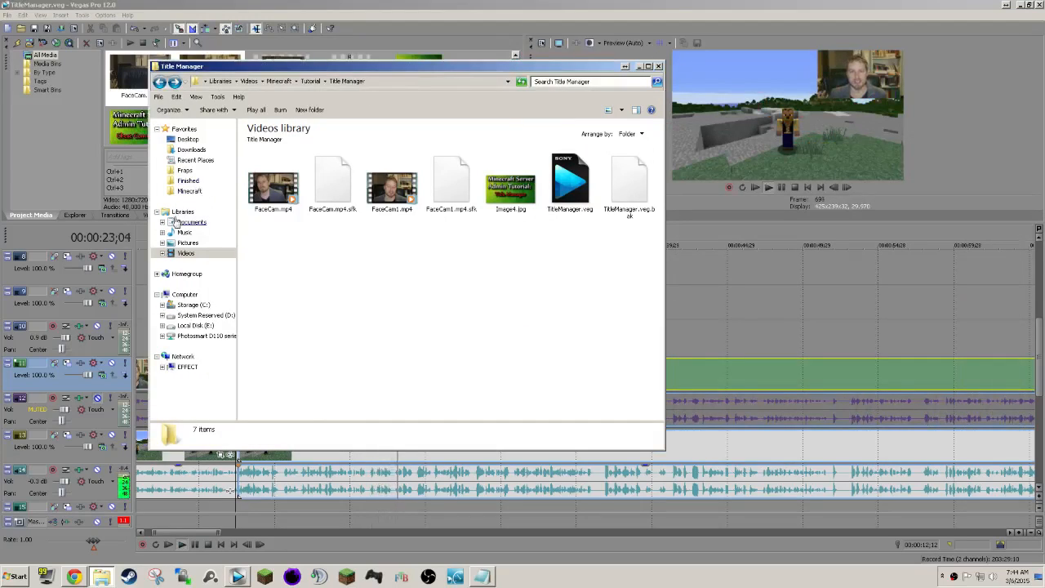
left_click(187, 243)
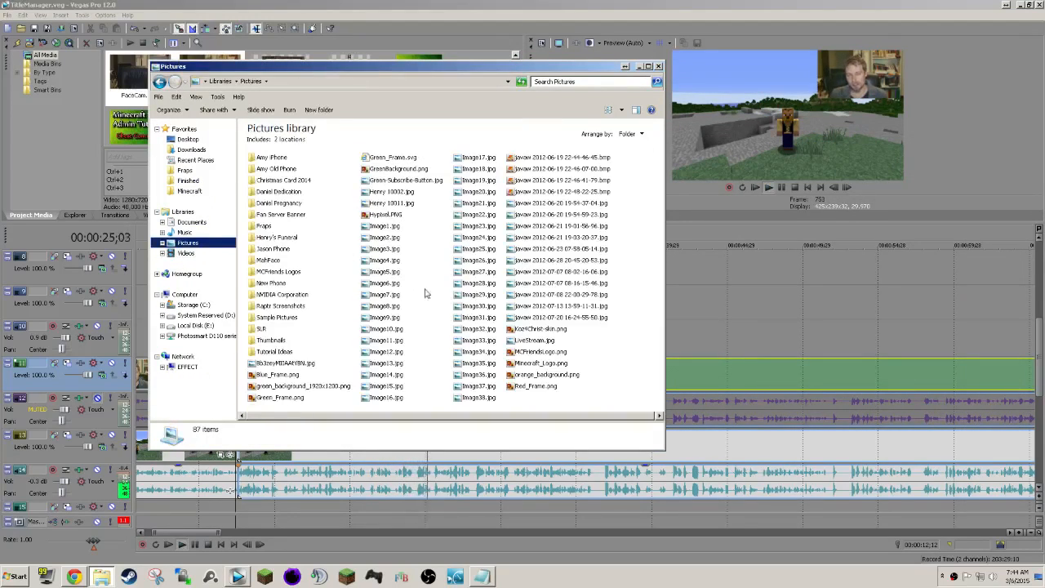
double_click(273, 348)
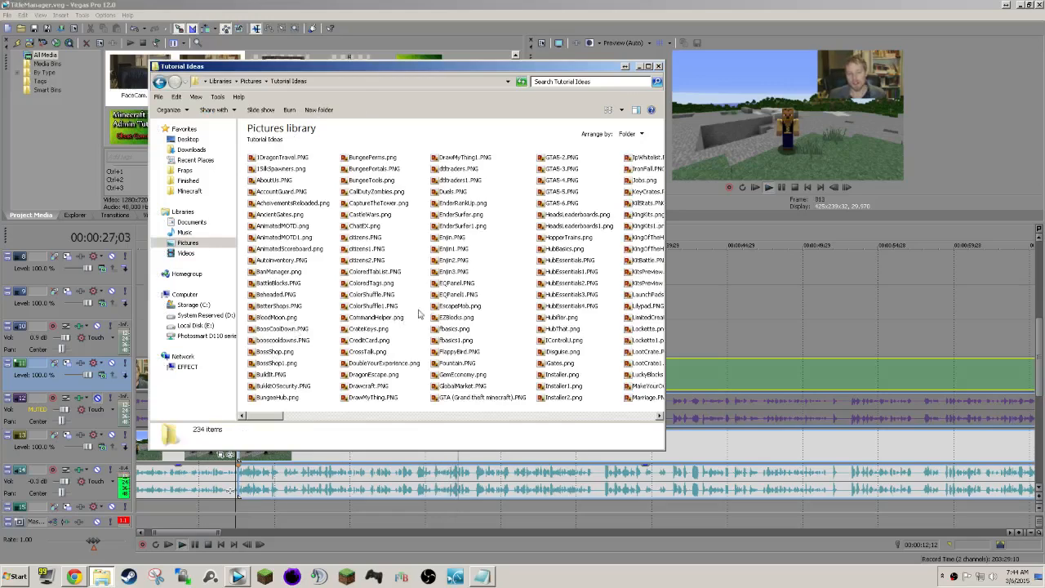
Place TitleManager.png and TitleManager1.png from the folder one after the other on track 9, above the recordings.
left_click(439, 295)
type("ti")
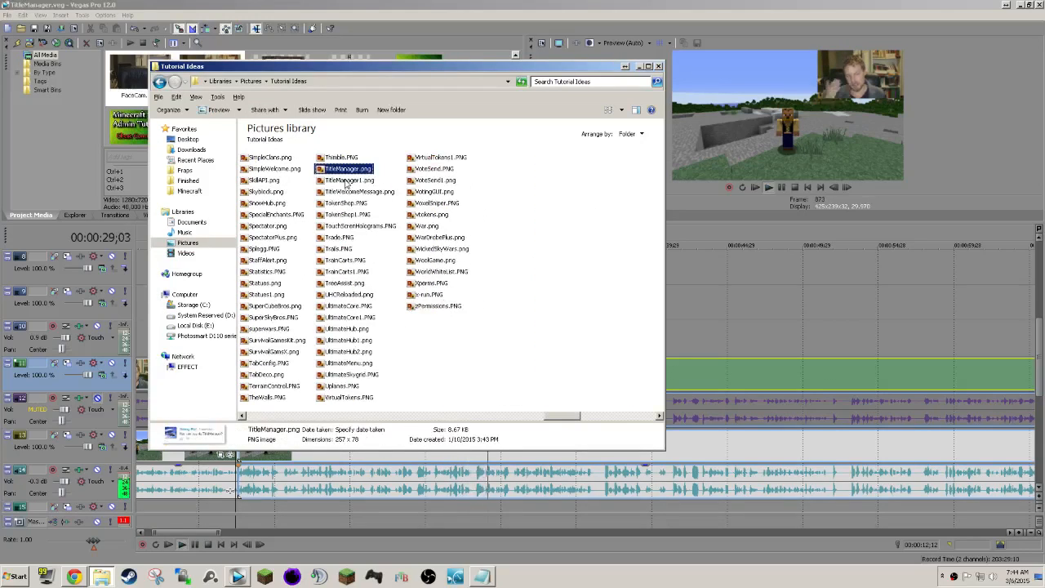
left_click(350, 180, "ctrl")
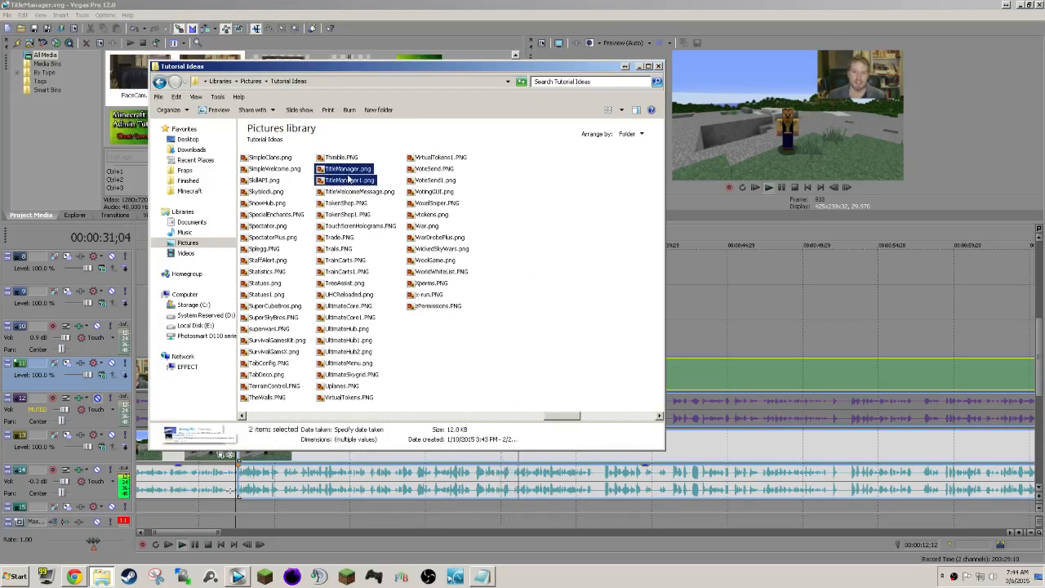
left_click_drag(653, 277, 787, 317)
left_click(794, 13)
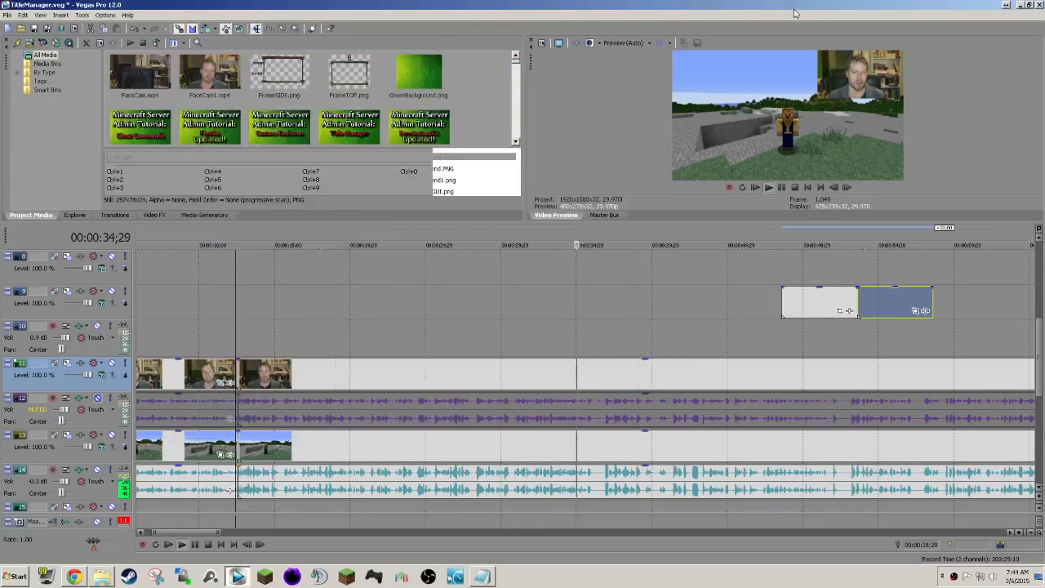
Stop playback where the viewer requests are mentioned and move the first comment image to start at 00:00:39;09.
scroll(664, 324, "right", 3)
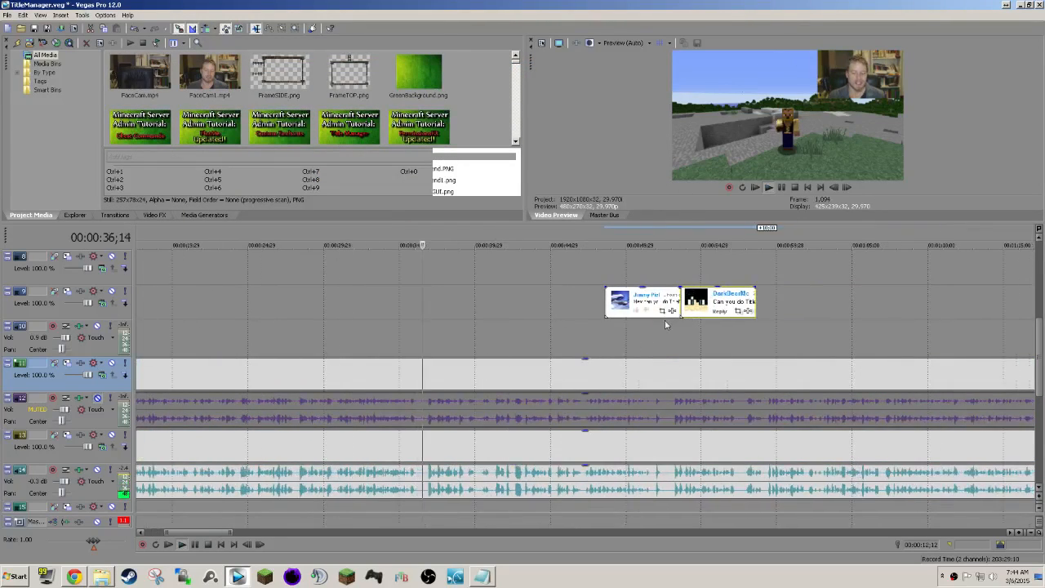
left_click(468, 305)
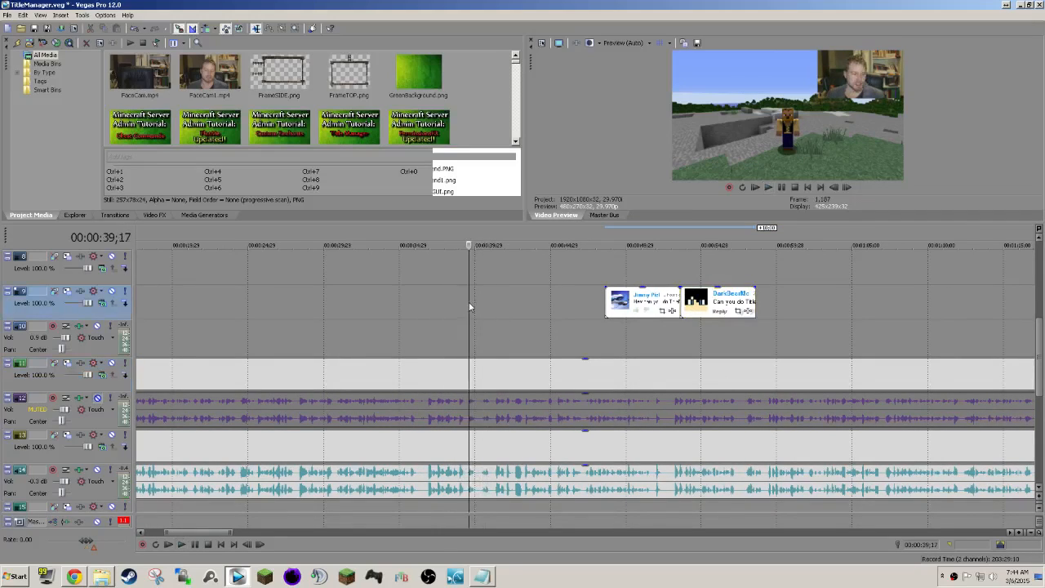
left_click(464, 302)
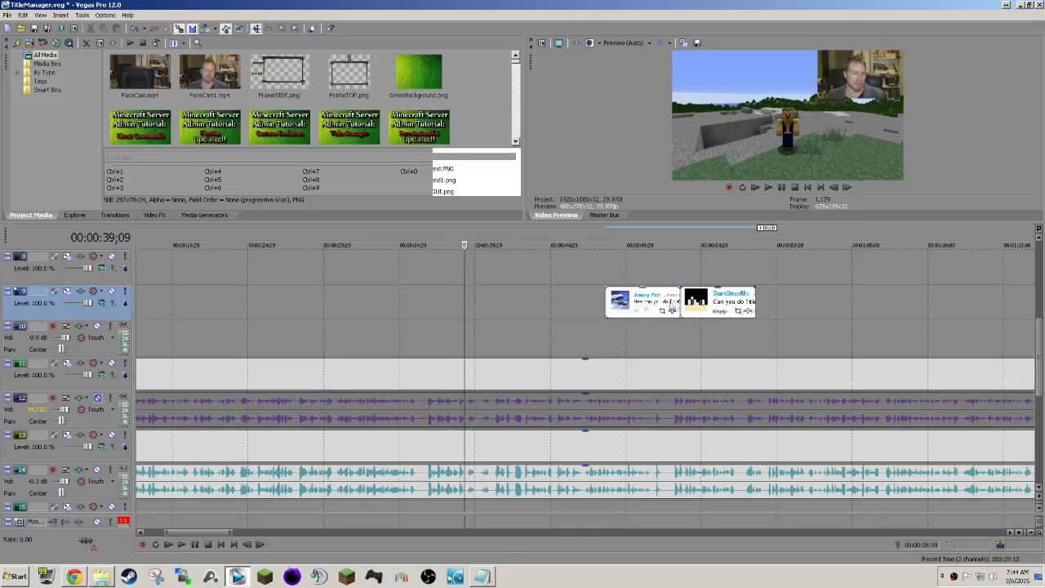
left_click_drag(658, 306, 519, 306)
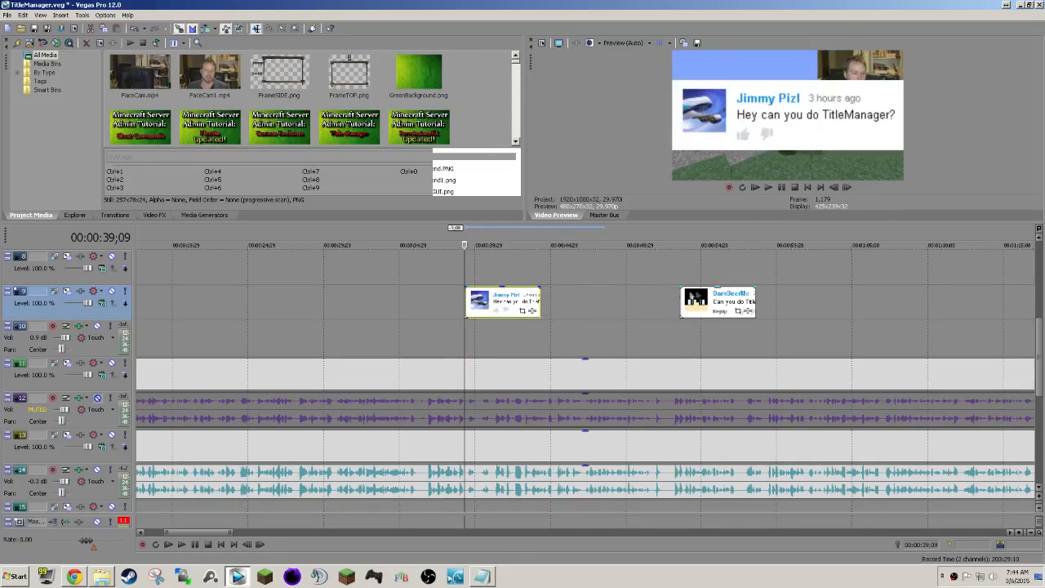
Move the second comment image to track 8 so it overlaps the second half of the first comment image.
left_click_drag(693, 302, 543, 270)
key("space")
key("space")
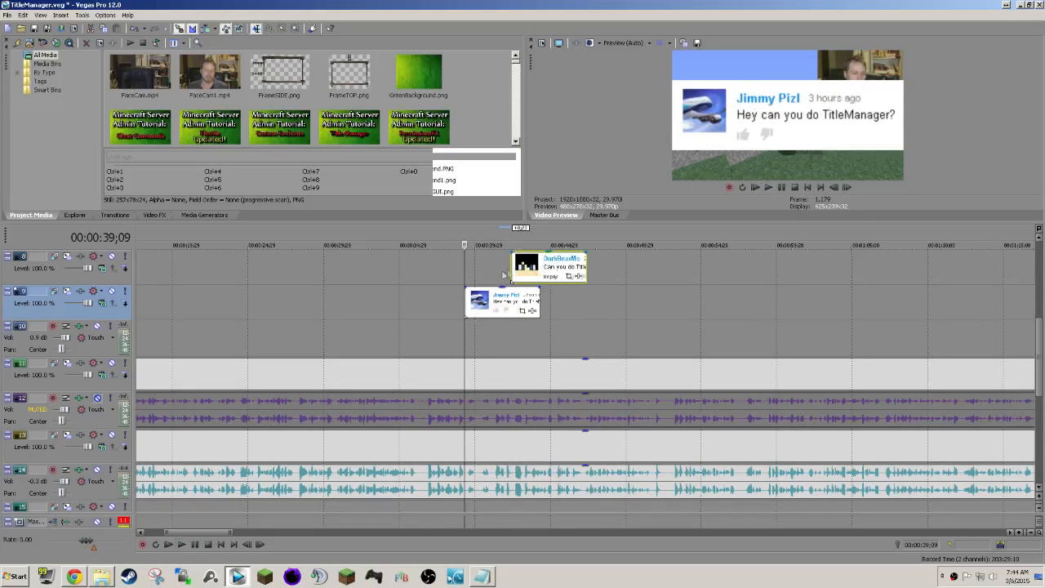
Add a short fade-in at the start of each of the two comment images.
left_click_drag(464, 287, 467, 288)
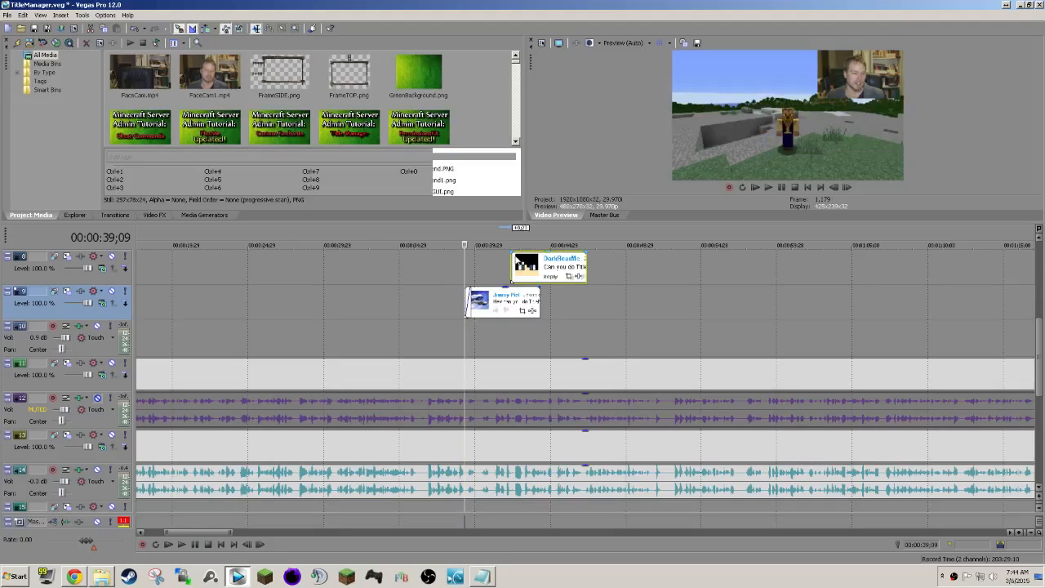
left_click(497, 298)
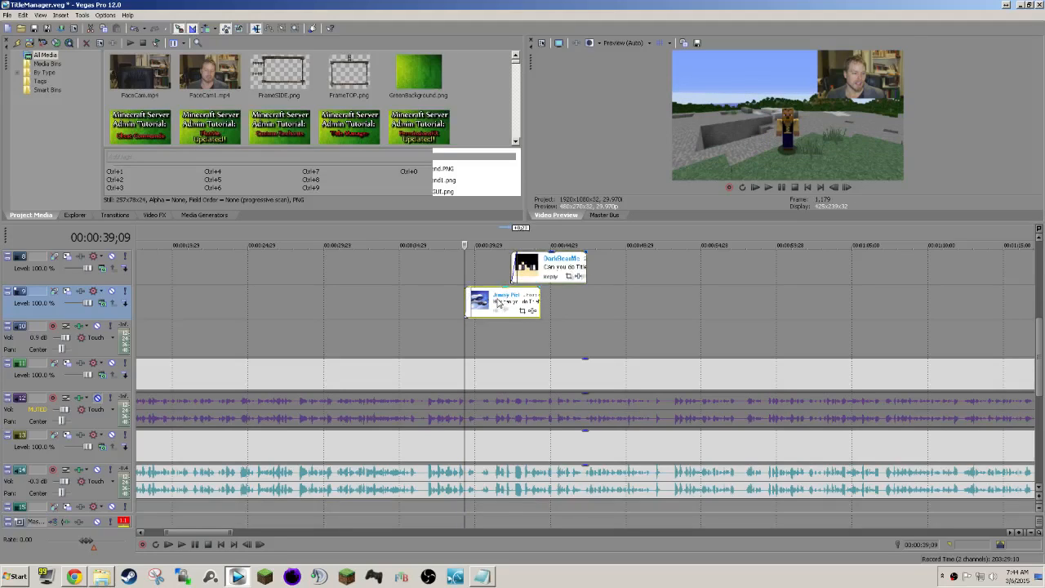
left_click(529, 269)
Pan and crop the TitleManager.png comment so it appears smaller in the upper left of the picture, clear of the face camera.
left_click(504, 304)
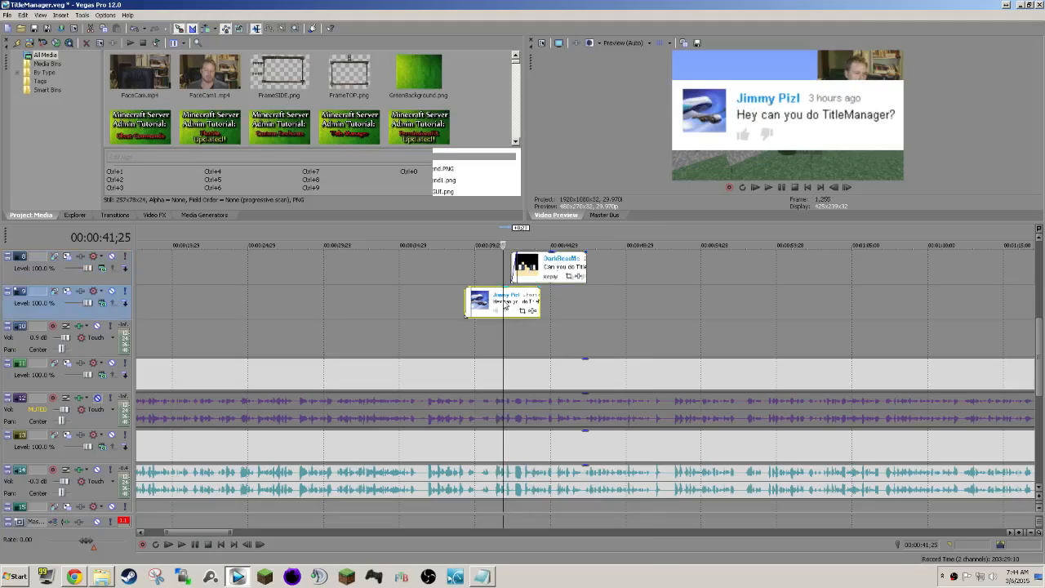
right_click(504, 305)
left_click(544, 292)
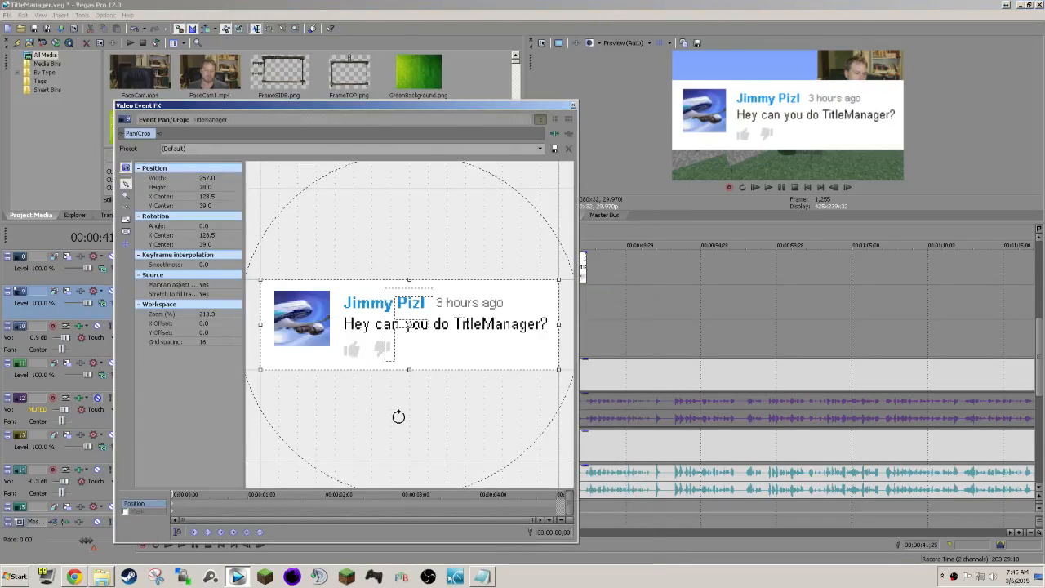
scroll(398, 417, "down", 5)
mouse_move(461, 339)
left_mouse_down()
mouse_move(478, 381)
mouse_move(499, 392)
mouse_move(468, 348)
left_mouse_up()
left_click(573, 107)
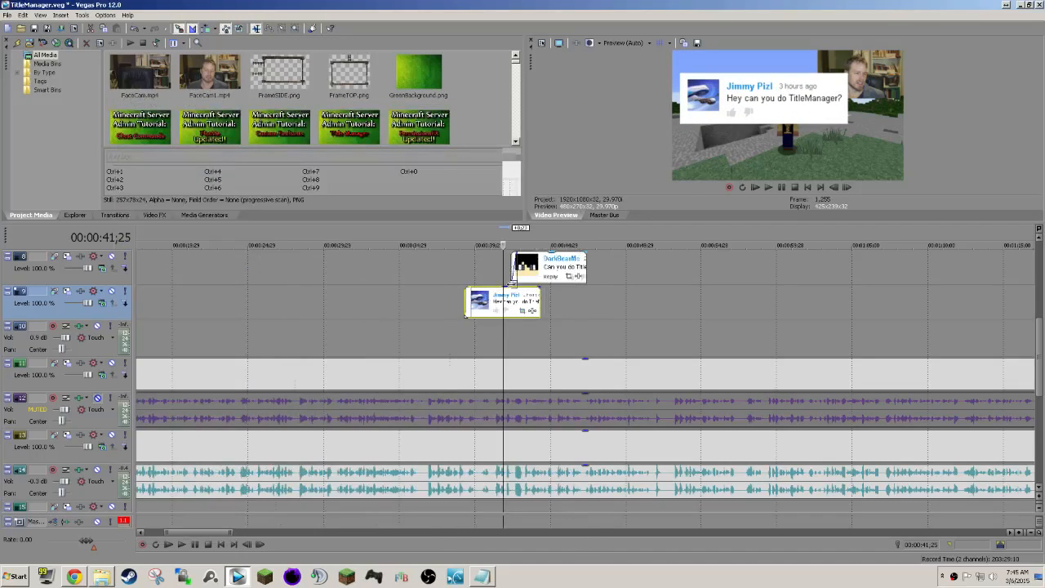
Enlarge the crop frame of the TitleManager1.png comment to 577.5 by 217.8 so it sits smaller below the first comment.
right_click(525, 269)
left_click(542, 289)
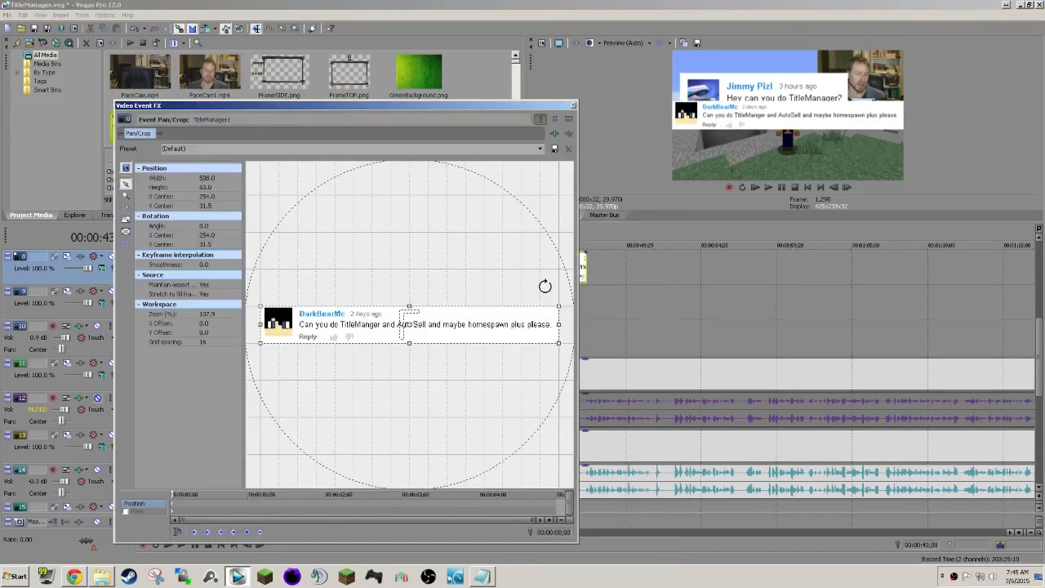
left_click_drag(260, 305, 219, 216)
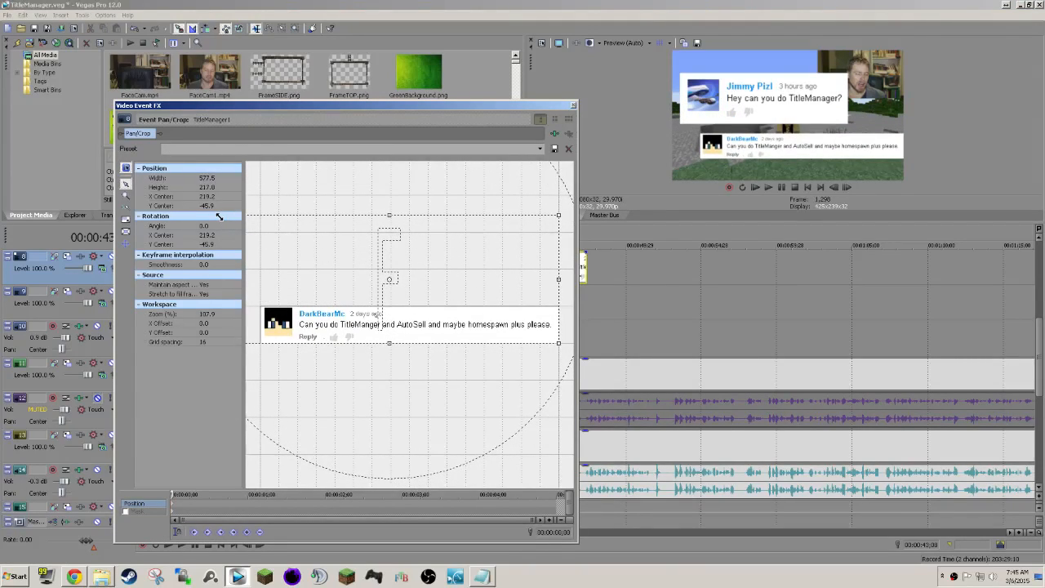
left_click(574, 106)
Play back the comments from 00:00:38;06 and shift the second comment image slightly earlier, to start at about 00:00:42.
left_click(447, 272)
key("space")
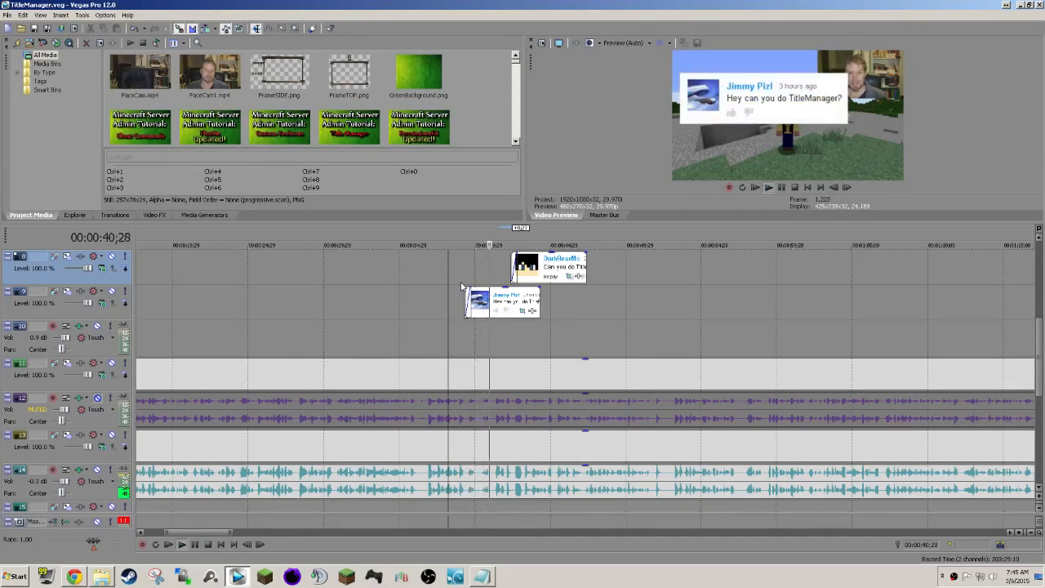
left_click_drag(561, 264, 554, 266)
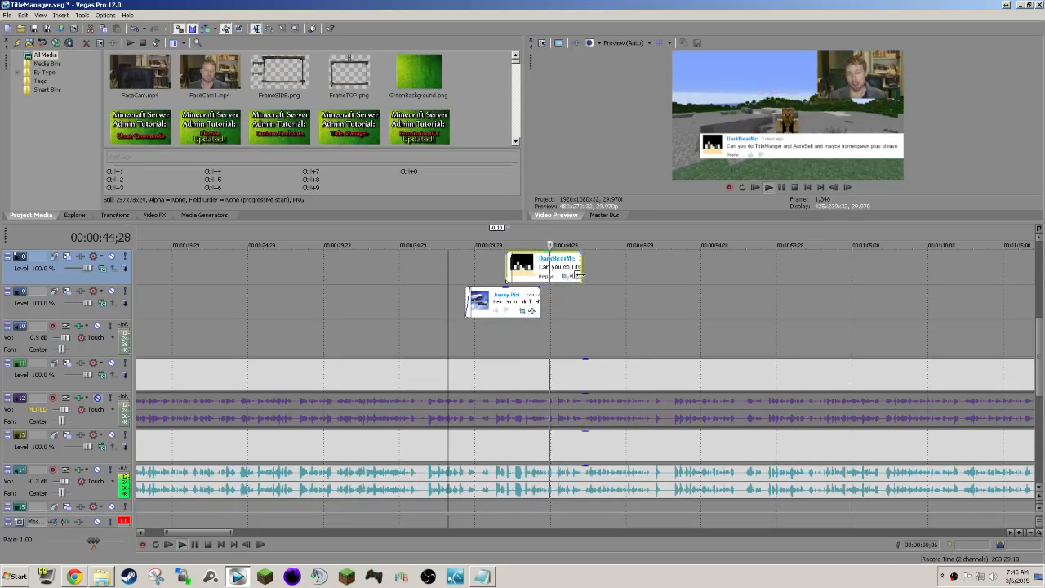
key("space")
Shorten the second comment image and extend the first so both end at about 00:00:45, and play back the result.
left_click_drag(578, 266, 551, 266)
left_click(539, 301)
mouse_move(538, 301)
left_mouse_down()
mouse_move(552, 290)
mouse_move(551, 300)
left_mouse_up()
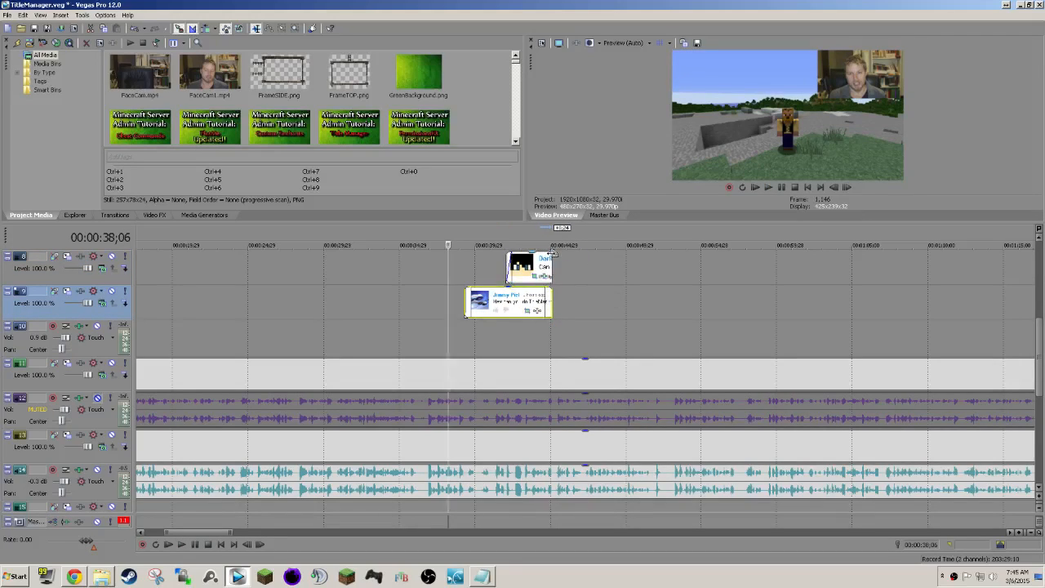
key("space")
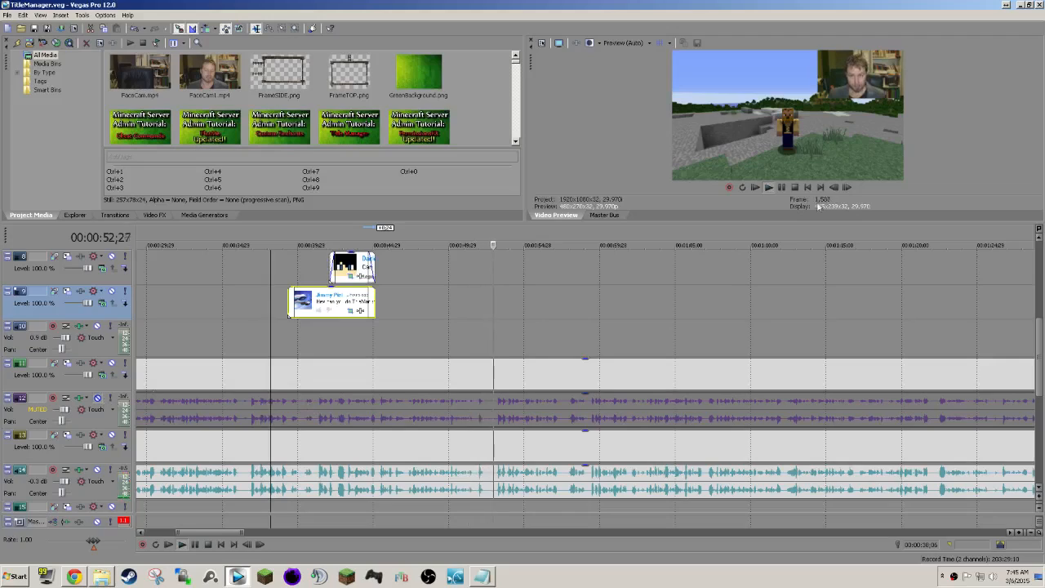
Compare the audio from 00:00:53;19 by muting track 14 and unmuting track 12 during playback, and restore the original mute settings.
left_click(779, 187)
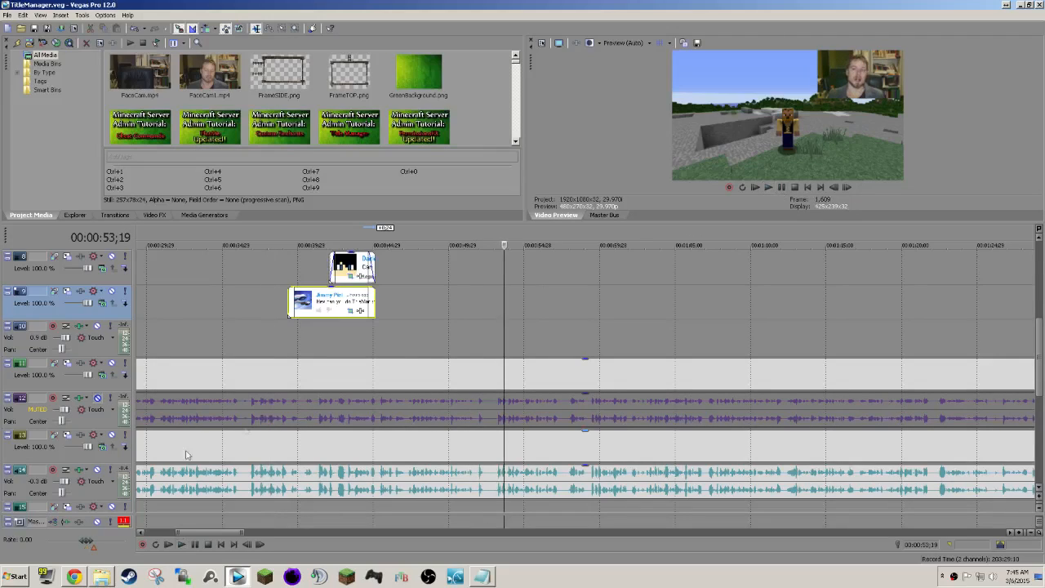
left_click(97, 471)
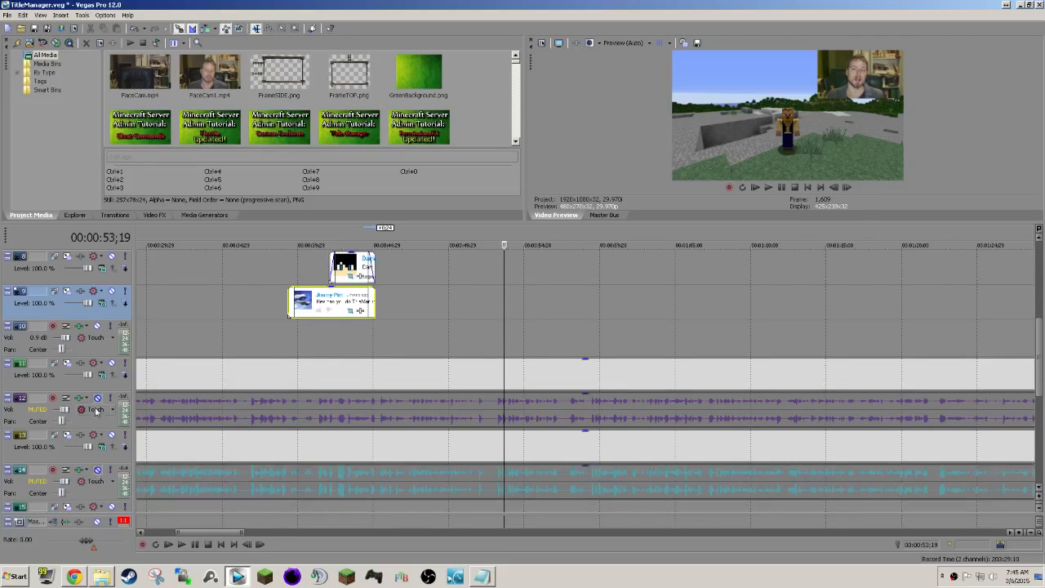
left_click(97, 398)
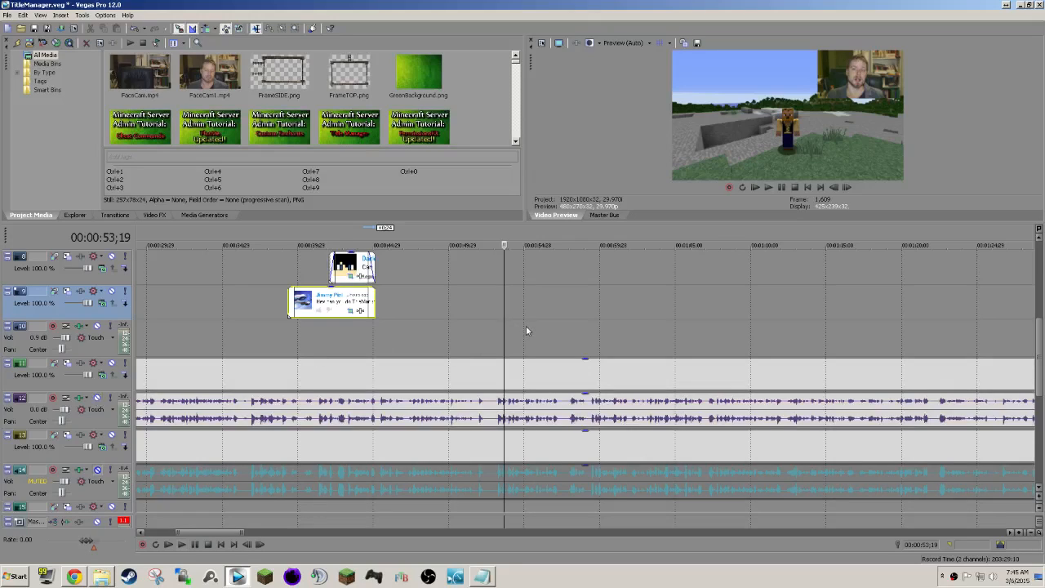
key("space")
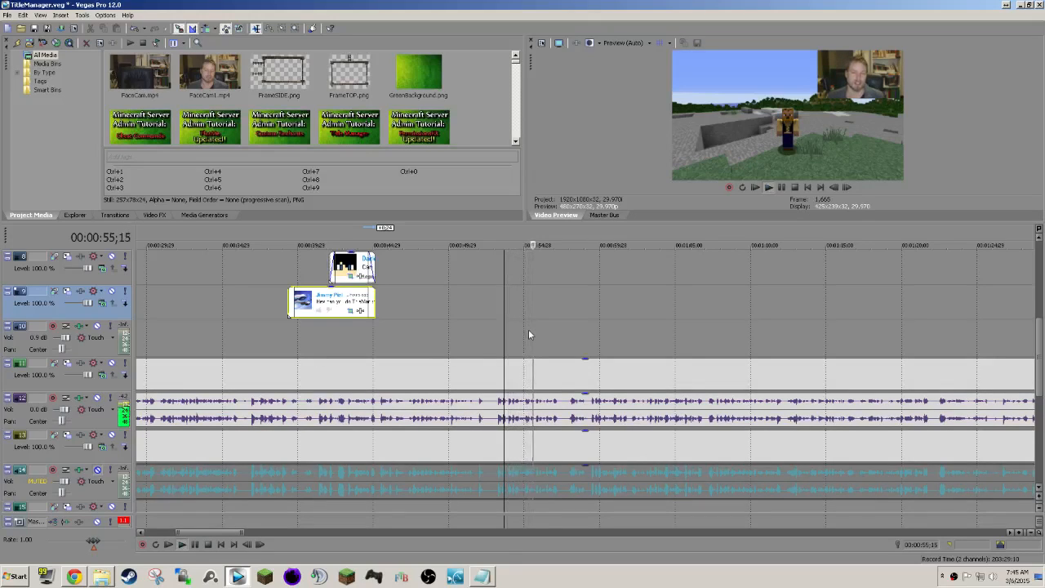
left_click(97, 398)
left_click(97, 470)
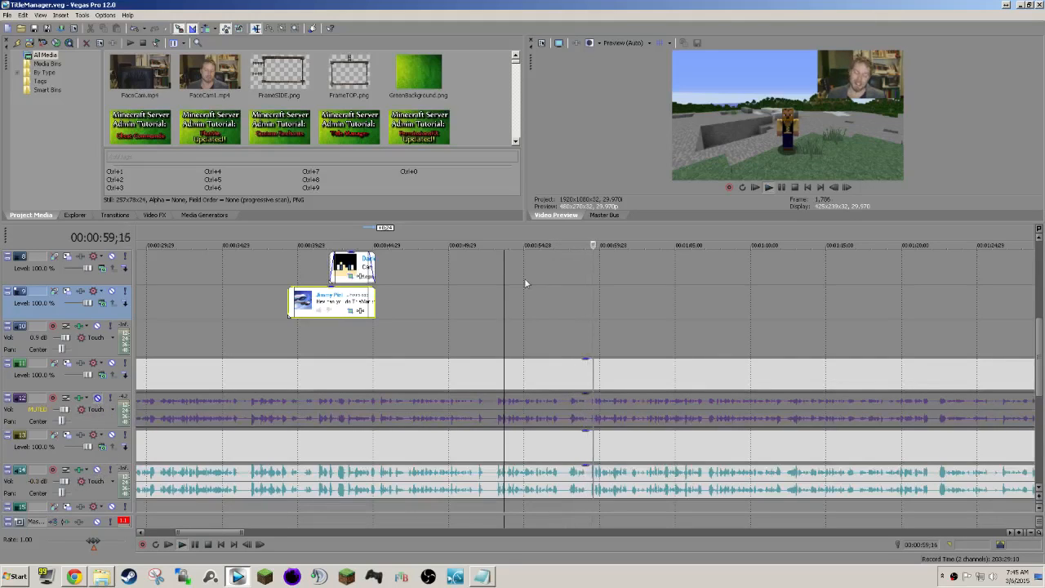
Watch the playback of the synced footage through to about 00:01:17 and stop it.
scroll(580, 272, "right", 1)
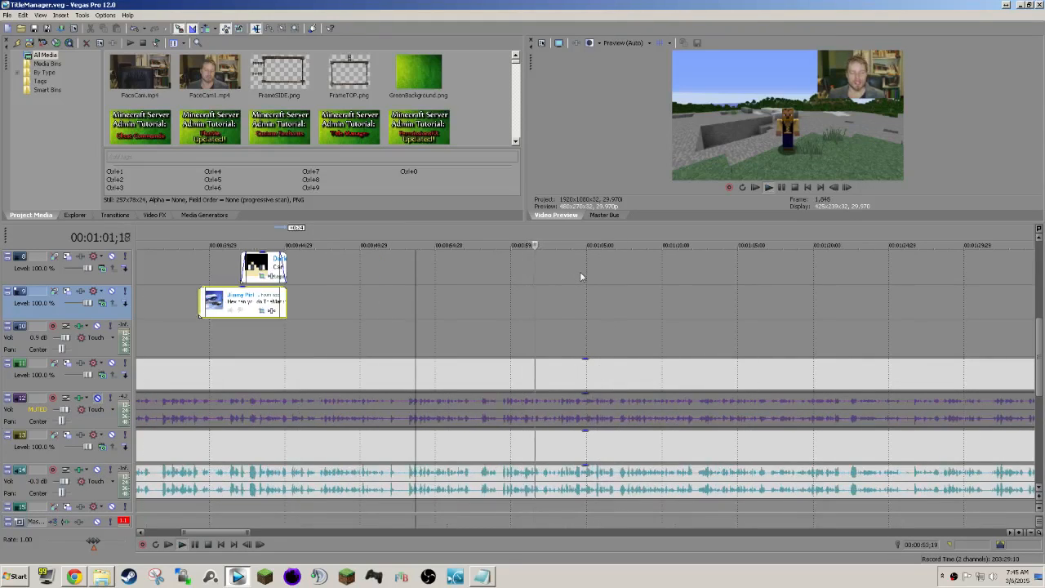
scroll(579, 271, "right", 1)
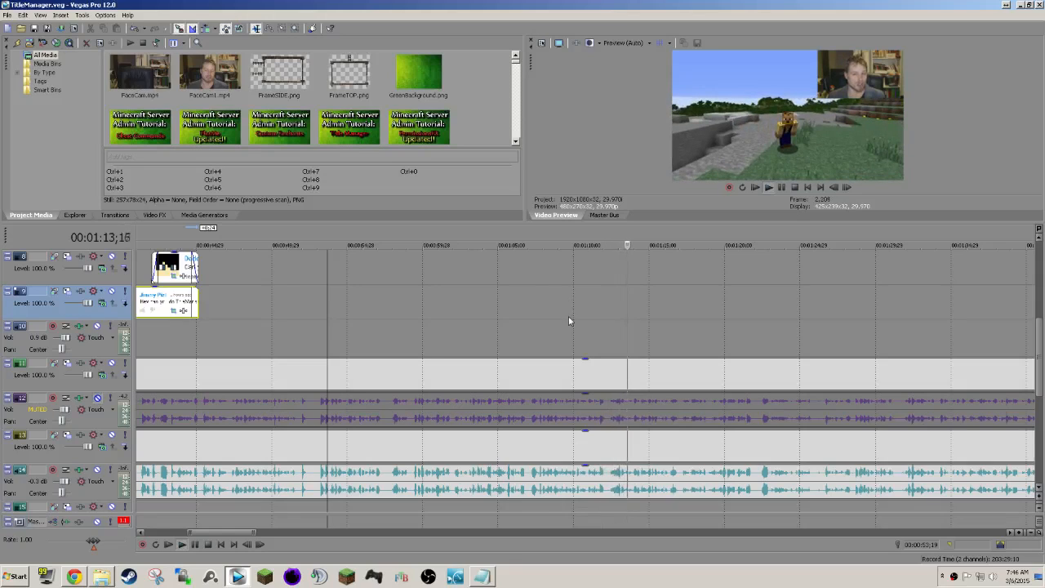
scroll(568, 316, "right", 4)
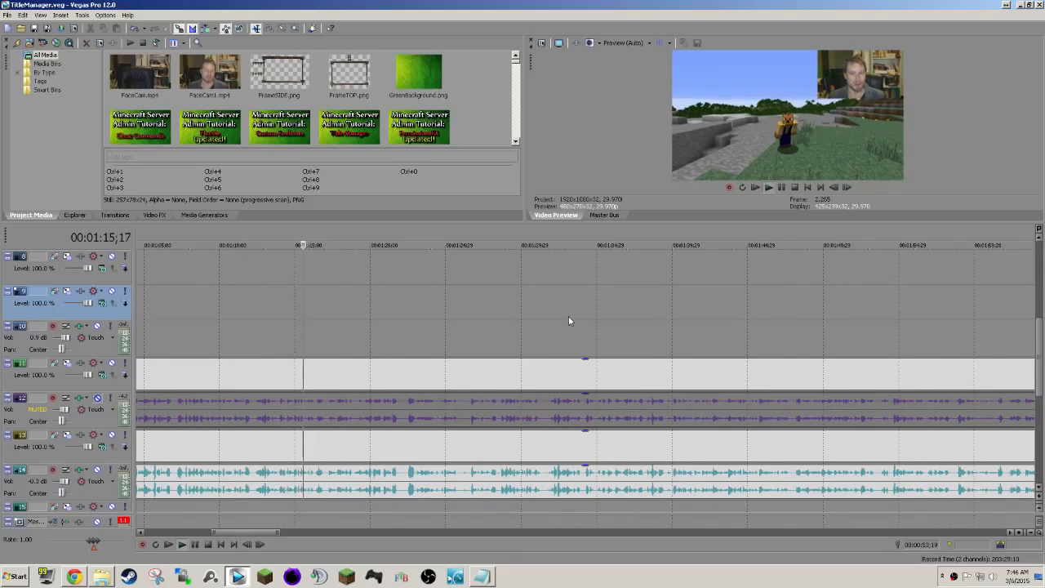
scroll(569, 316, "down", 1)
scroll(569, 317, "right", 5)
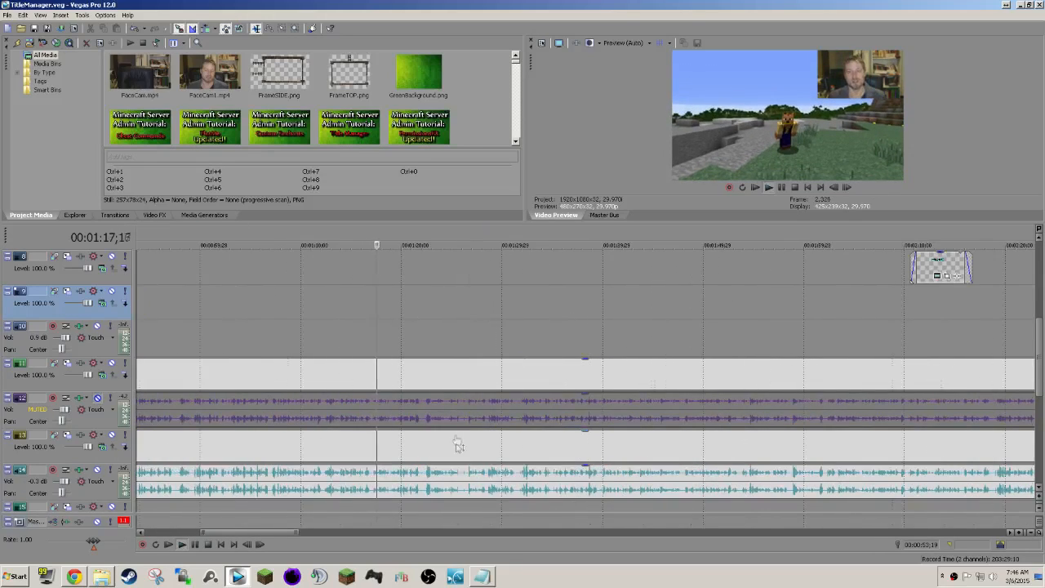
key("space")
Spot-check the footage by playing it from 00:01:04;22 and again from 00:01:12;07.
scroll(310, 398, "down", 1)
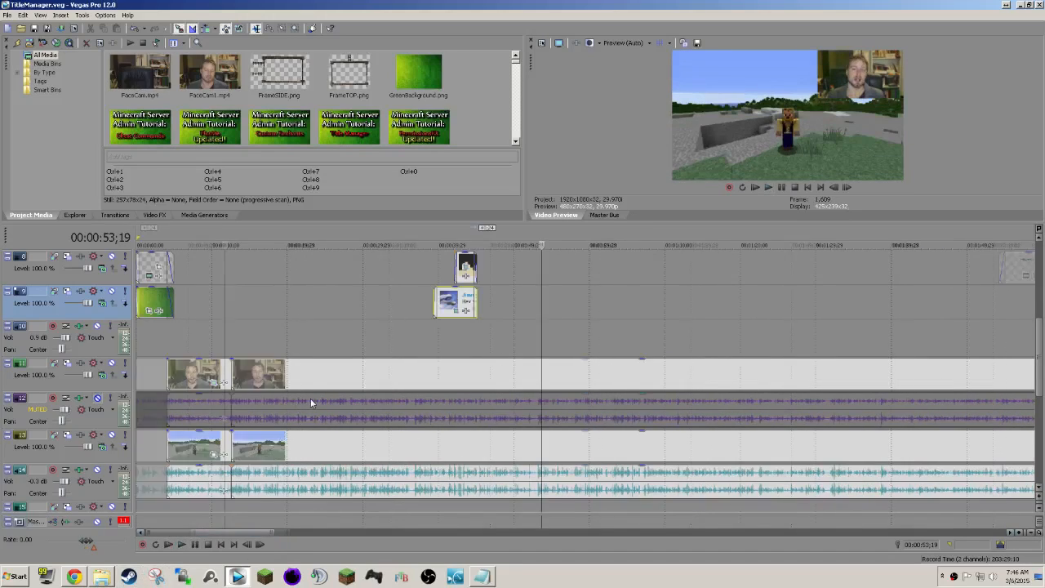
left_click(622, 381)
key("space")
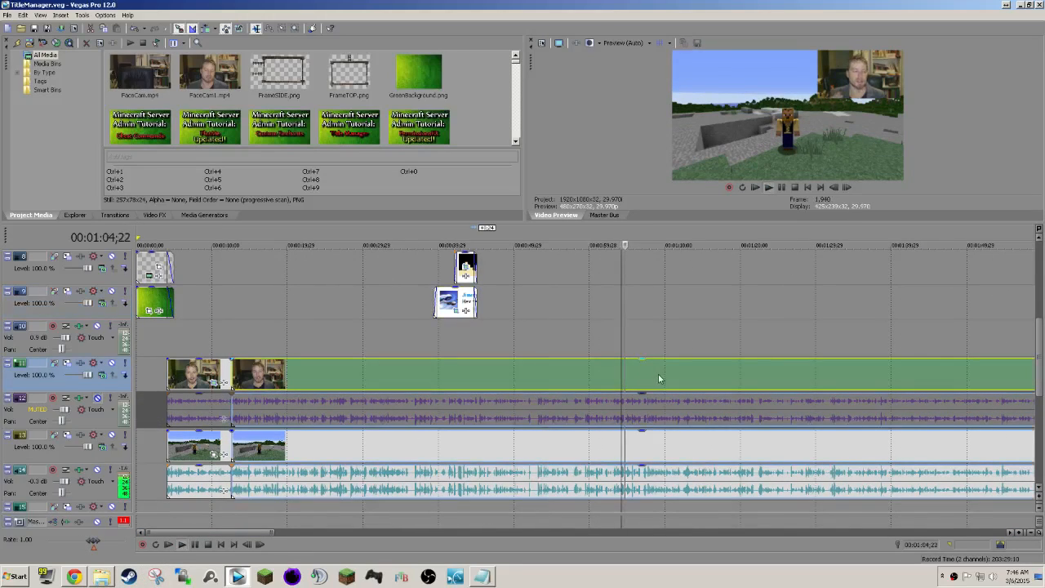
key("Return")
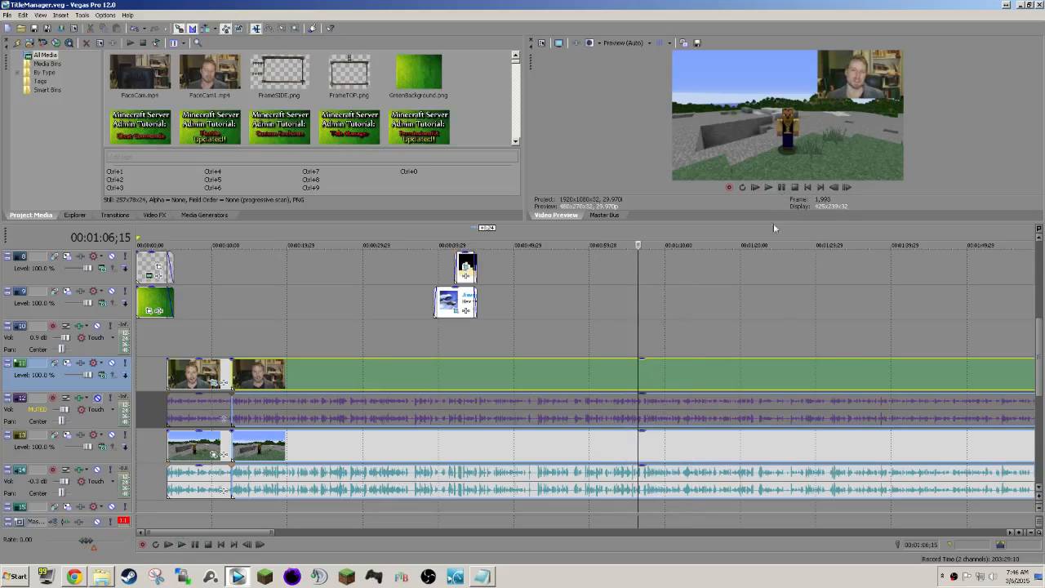
left_click(681, 374)
key("space")
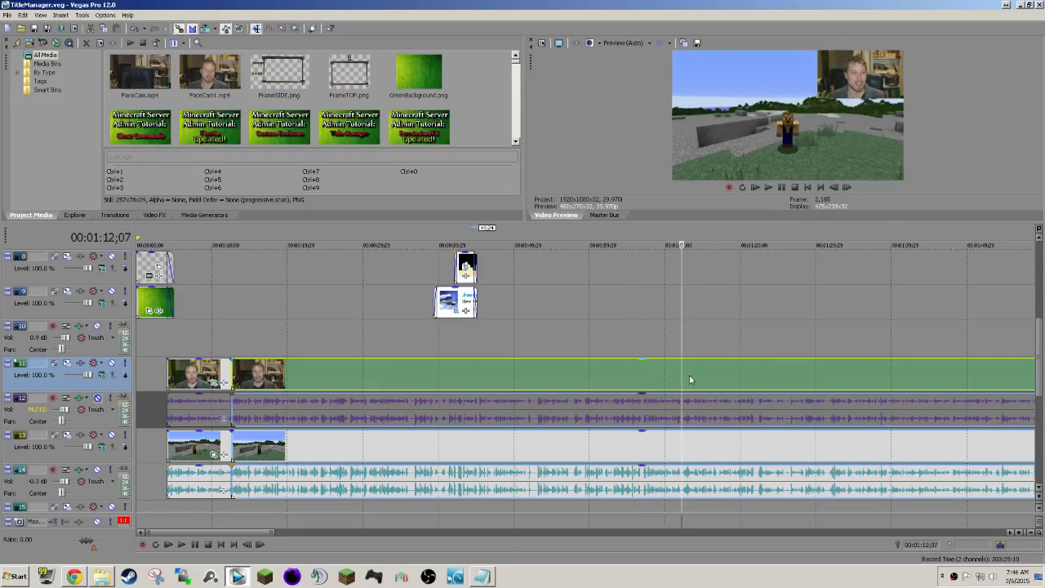
key("space")
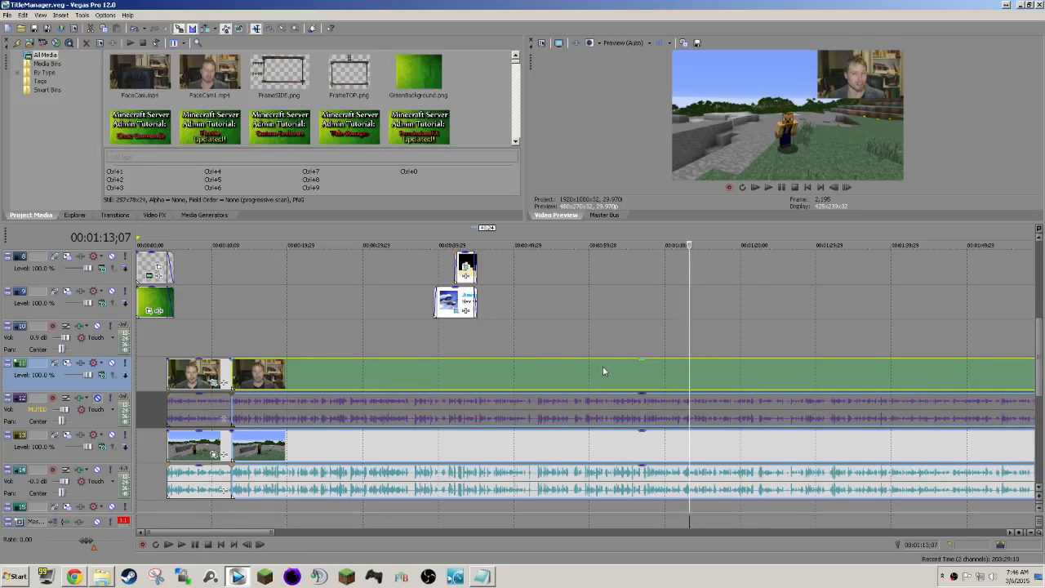
Look over the timeline tracks before and after 00:01:13;07, including the stretch beyond the comment images.
scroll(604, 370, "right", 4)
scroll(604, 371, "left", 4)
scroll(604, 371, "right", 1)
scroll(604, 370, "left", 2)
scroll(604, 371, "right", 12)
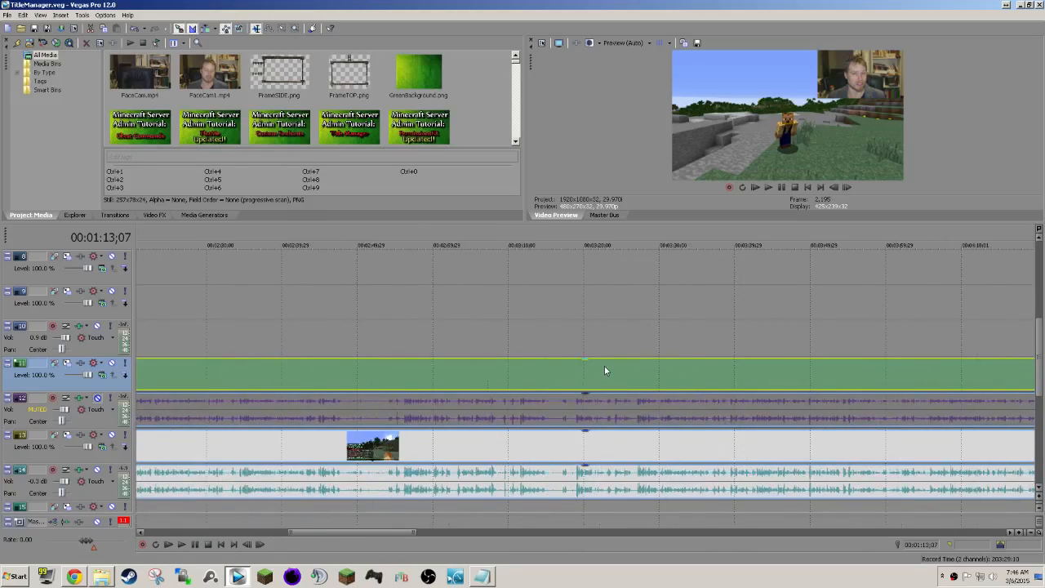
scroll(605, 371, "left", 12)
scroll(606, 372, "down", 4)
scroll(605, 371, "up", 3)
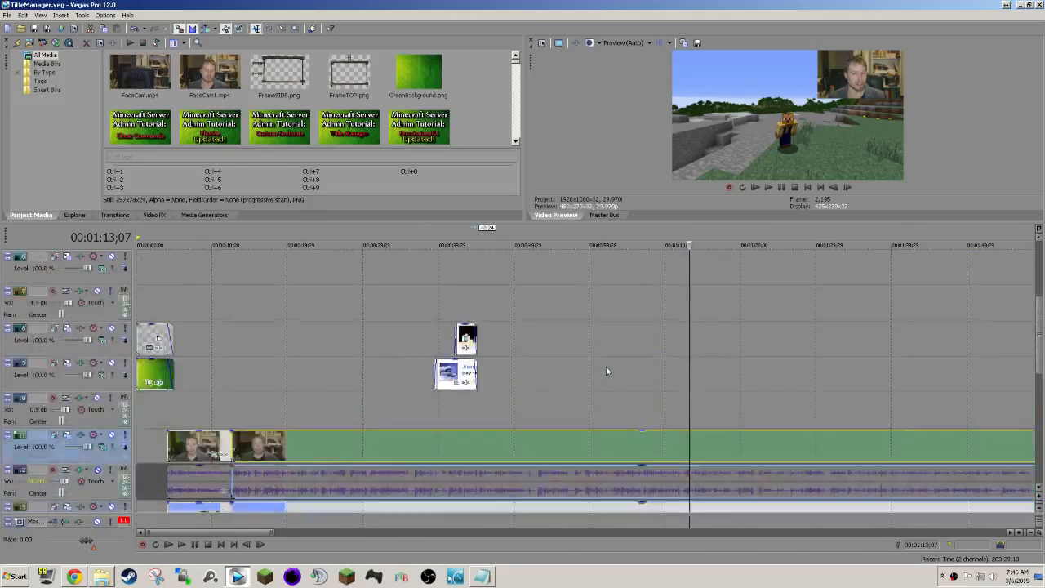
scroll(606, 371, "up", 3)
scroll(605, 371, "down", 4)
scroll(605, 371, "up", 2)
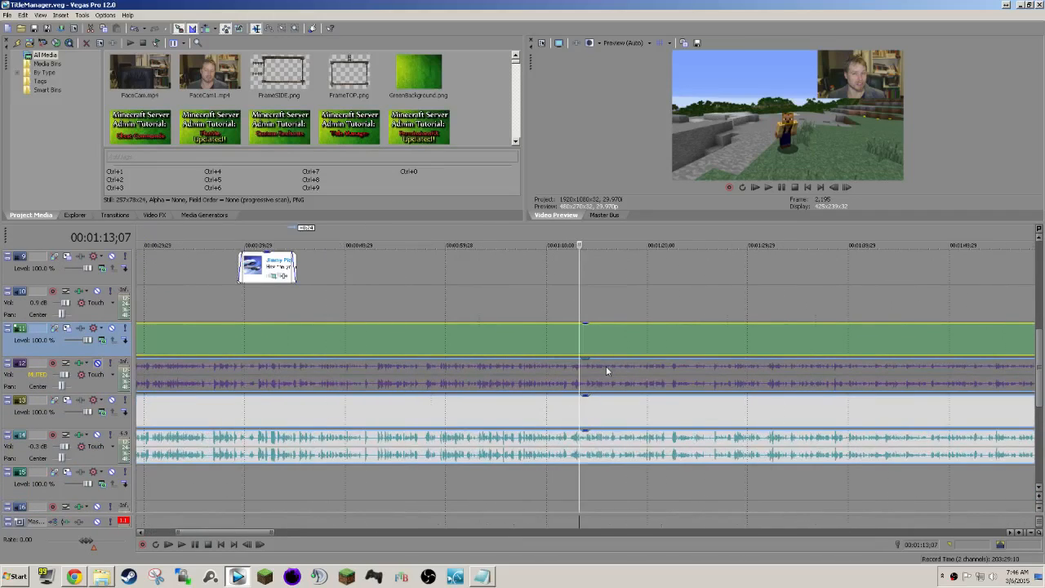
scroll(606, 371, "right", 1)
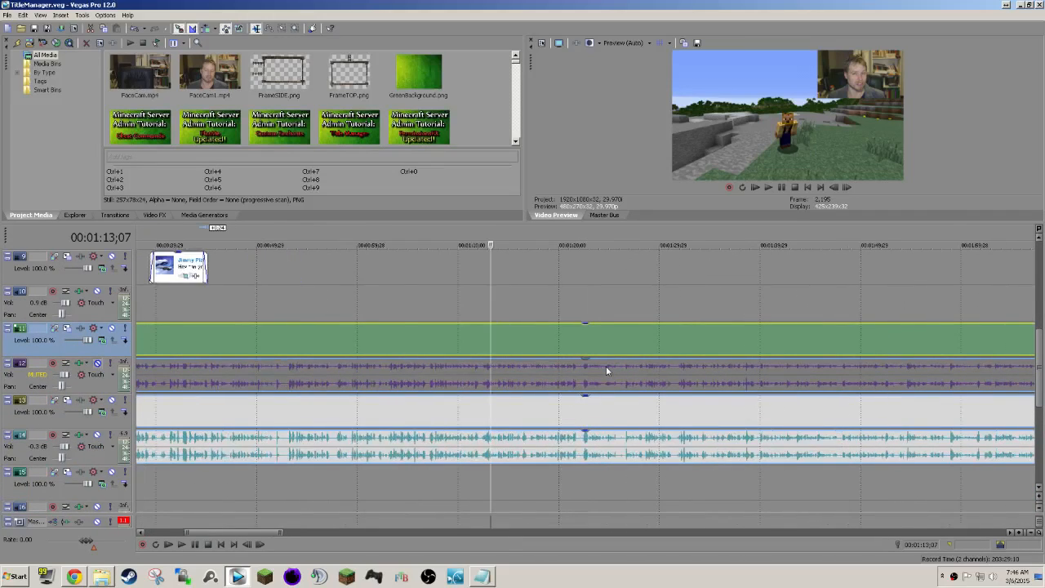
scroll(606, 370, "right", 1)
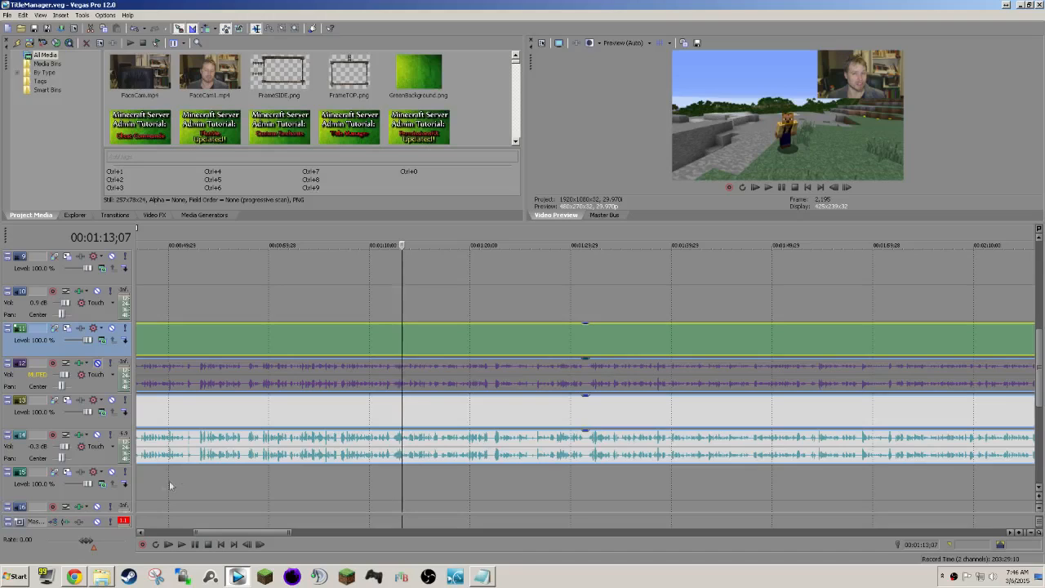
scroll(583, 395, "down", 3)
scroll(584, 395, "up", 2)
scroll(584, 395, "right", 2)
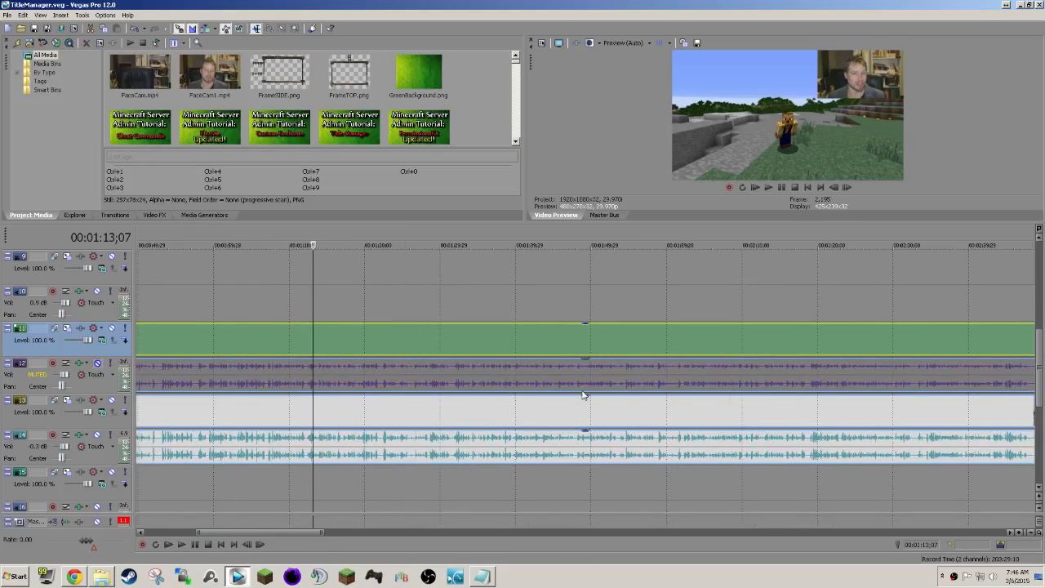
Play back the footage from 00:01:11;23, speeding it up to a rate of 1.75.
left_click(302, 347)
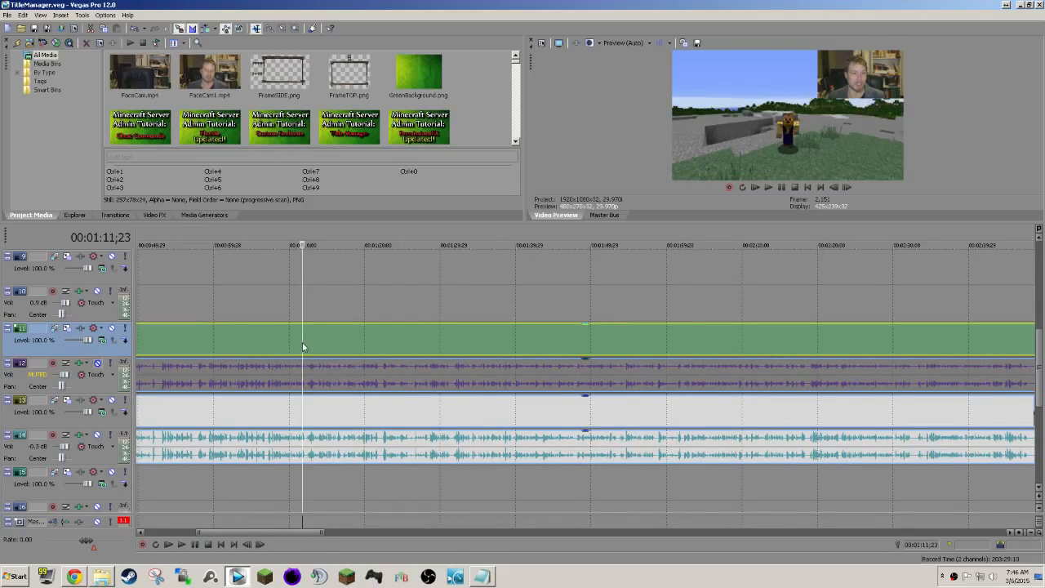
left_click(768, 187)
left_click_drag(85, 541, 101, 544)
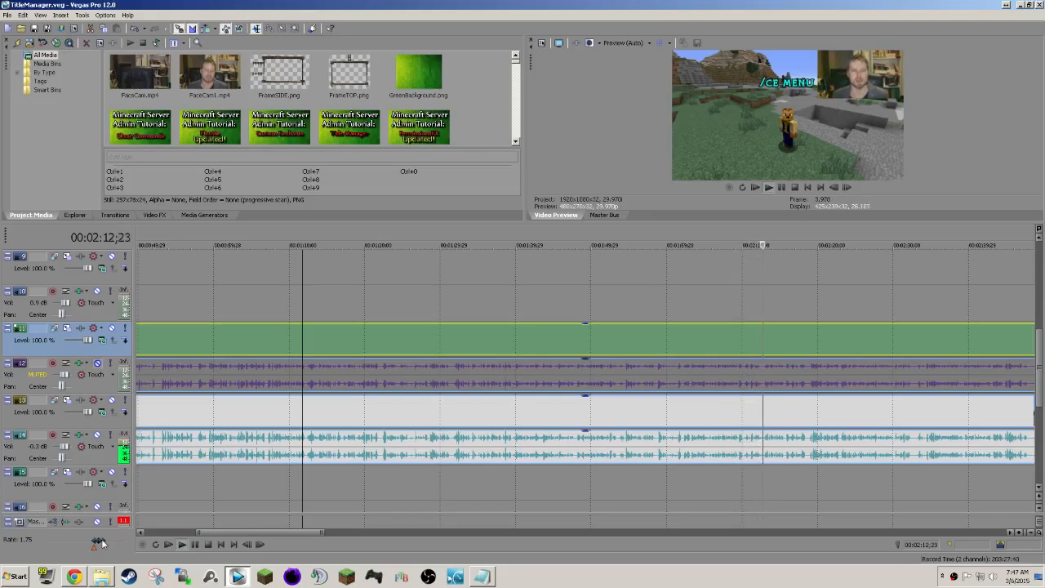
Move the /CE MENU title event on track 8 later to start at about 00:02:29, consulting the command notes in Title Manager.txt.
scroll(695, 392, "left", 4)
scroll(695, 392, "right", 6)
scroll(699, 392, "up", 4)
scroll(697, 392, "down", 2)
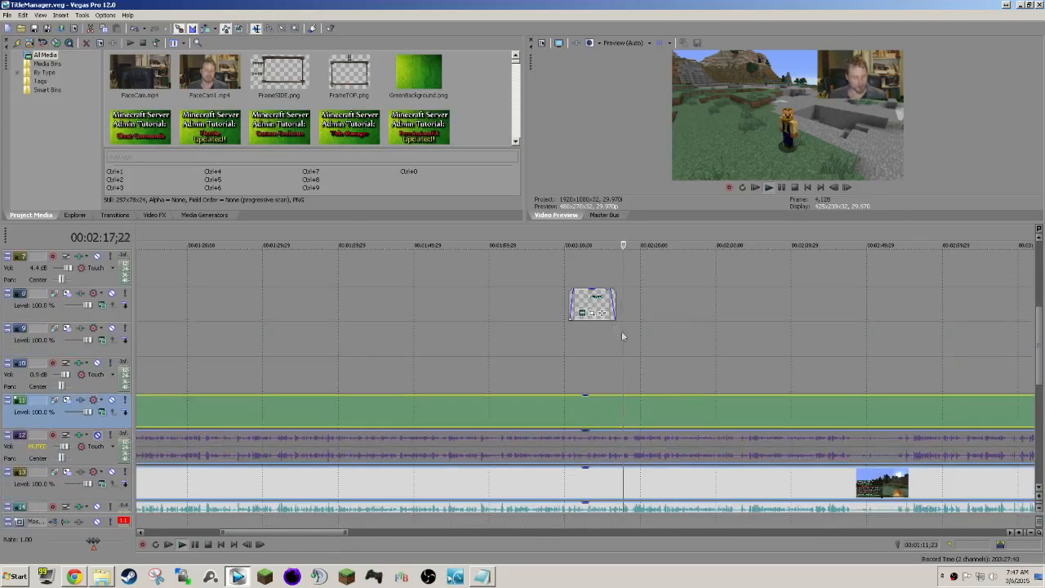
left_click_drag(588, 294, 684, 299)
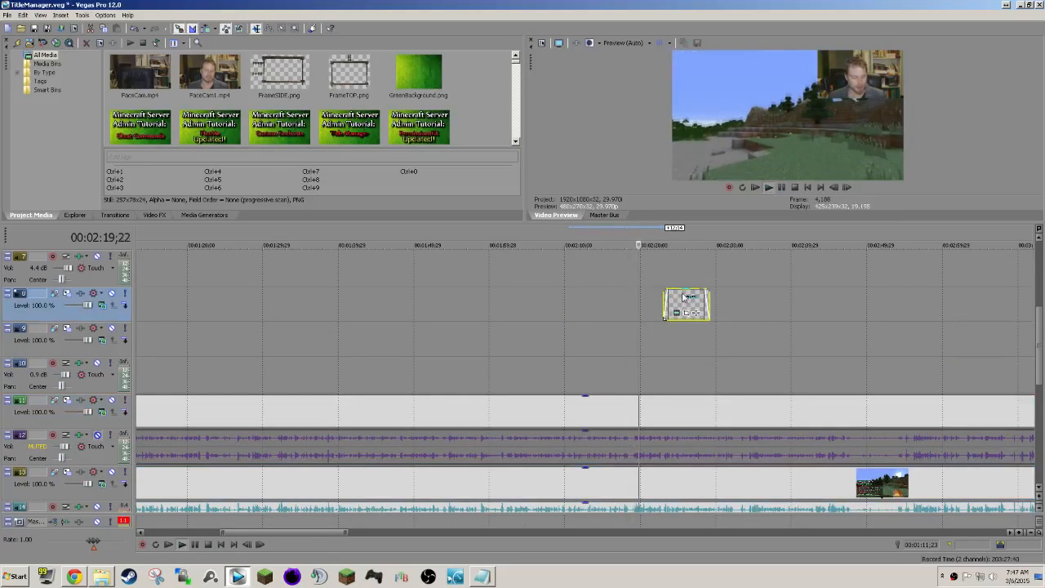
left_click(482, 576)
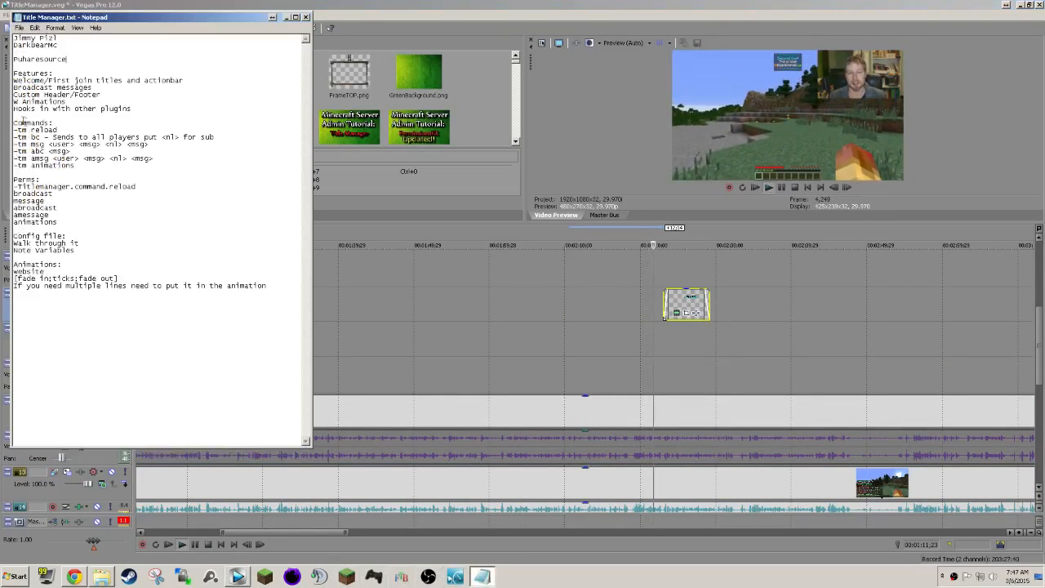
left_click(687, 304)
left_click_drag(687, 303, 731, 303)
Replace the text of the /CE MENU generated title with "/TM RELOAD" and close the media generator.
right_click(732, 304)
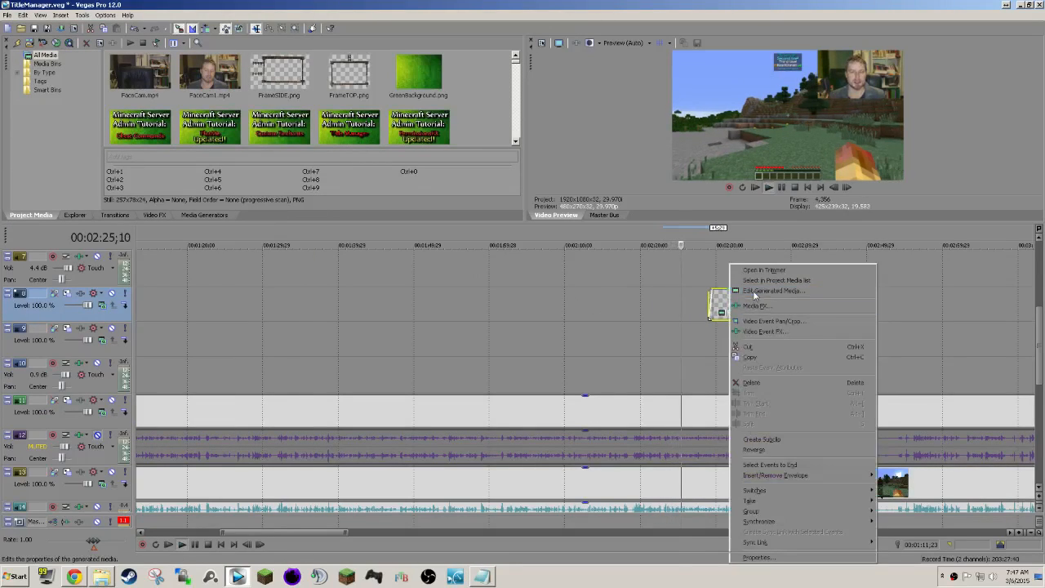
left_click(759, 291)
key("ctrl+a")
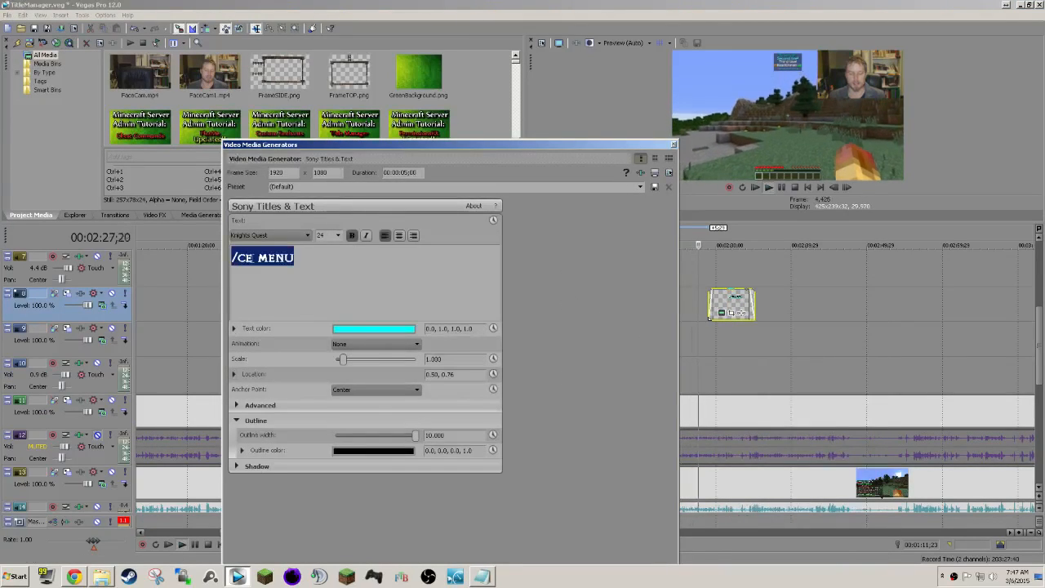
type("/")
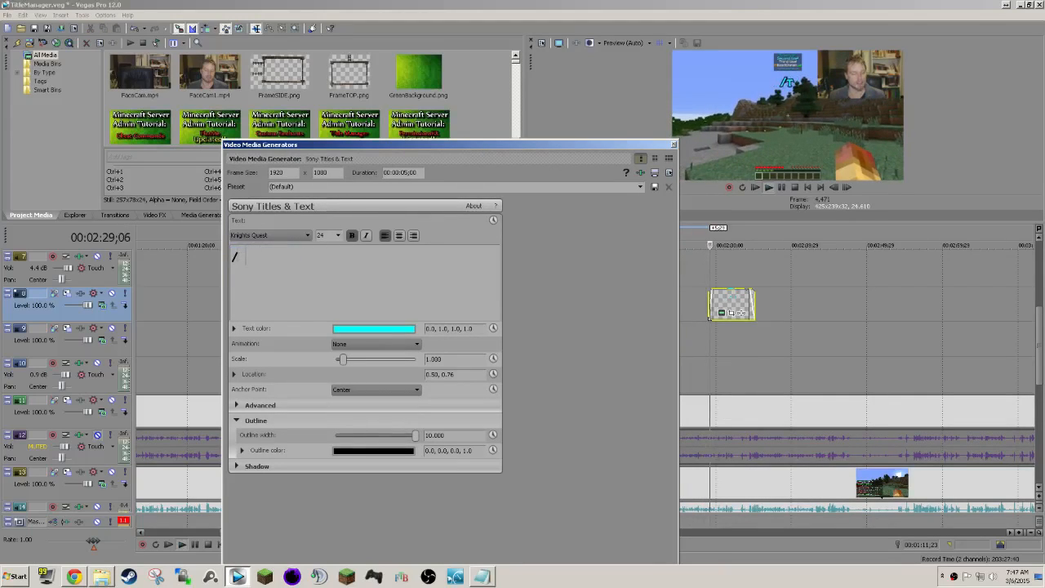
type("TM RELOAD")
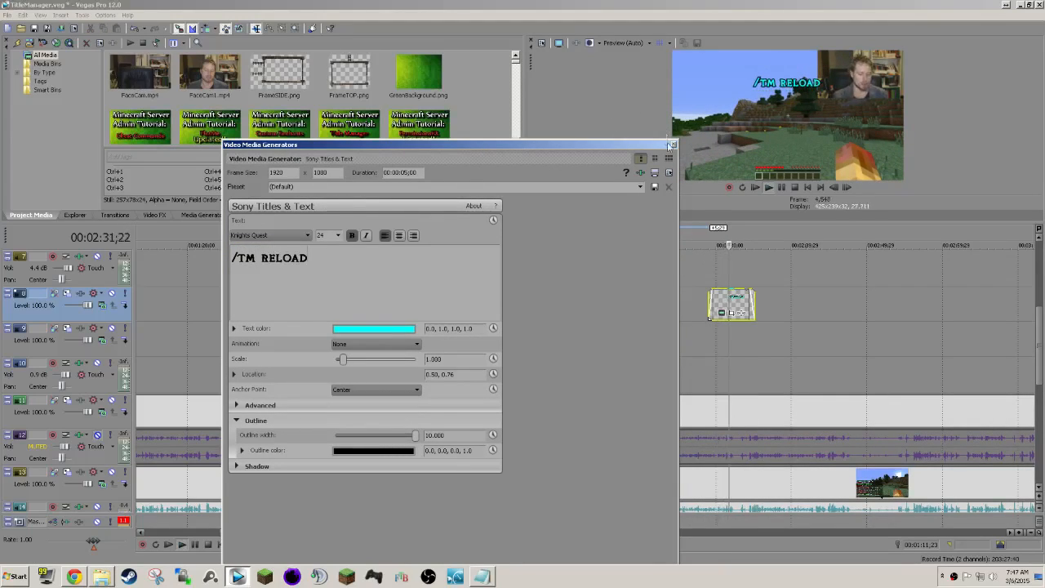
left_click(673, 145)
Shift the /TM RELOAD title to start at about 00:02:38 and trim its end to about 00:02:43.
scroll(602, 291, "right", 2)
left_click_drag(361, 298, 433, 298)
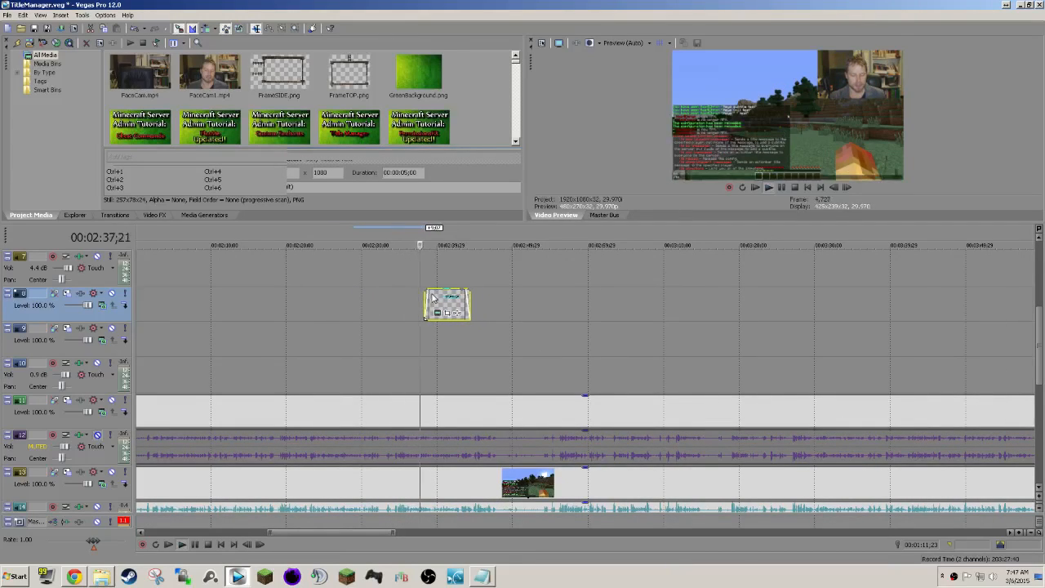
scroll(454, 300, "right", 1)
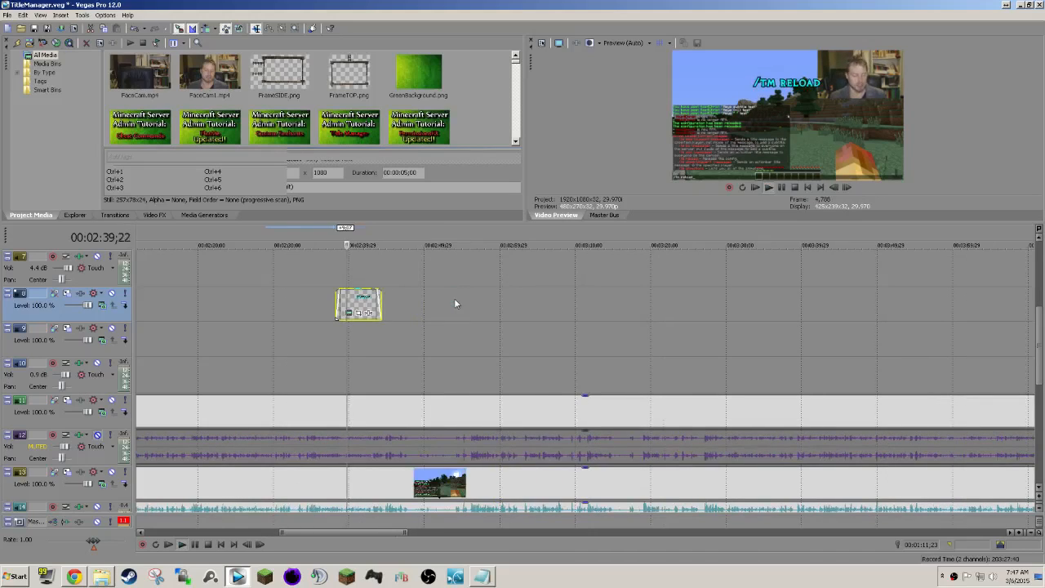
left_click(379, 330)
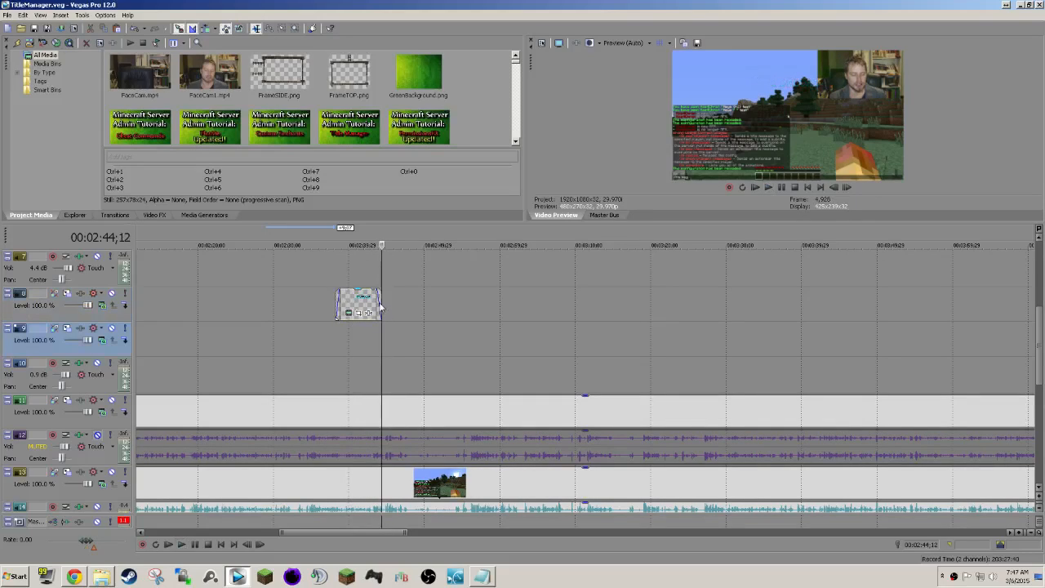
left_click_drag(381, 302, 373, 301)
Paste the title on track 8 at 00:02:44;07 as a new copy of the source media.
left_click(384, 305)
left_click(380, 306)
key("ctrl+v")
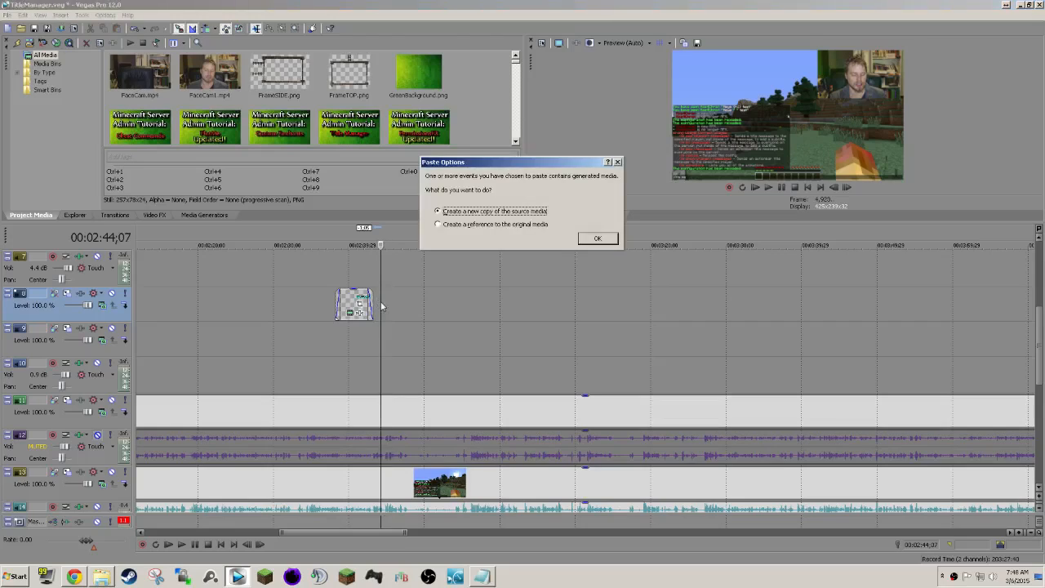
left_click(598, 238)
Replace RELOAD in the pasted title with the line "tm msg <user> <msg> <nl> <msg>" copied from the Title Manager.txt notes.
left_click(395, 264)
right_click(395, 264)
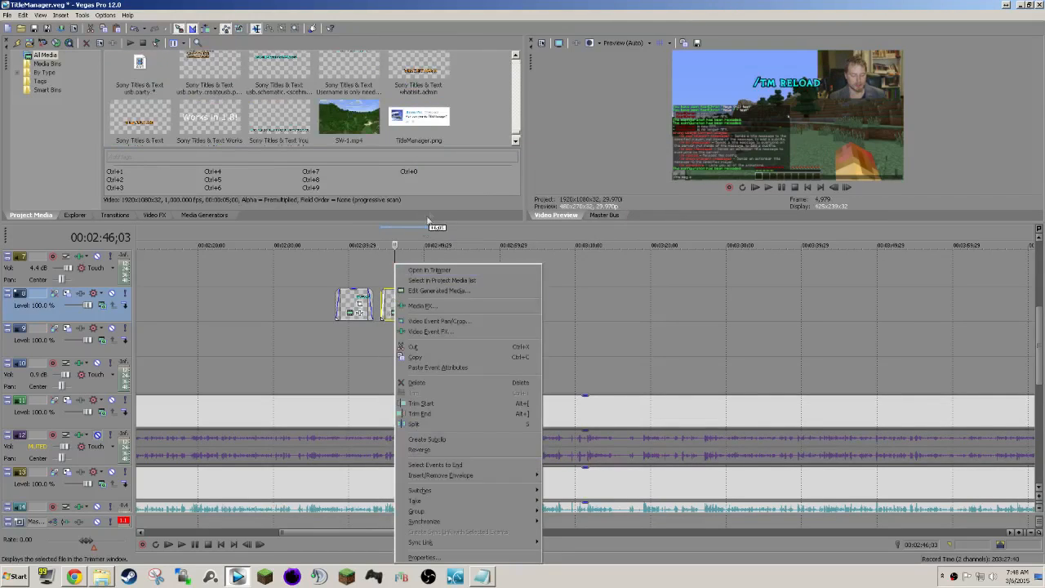
left_click(441, 291)
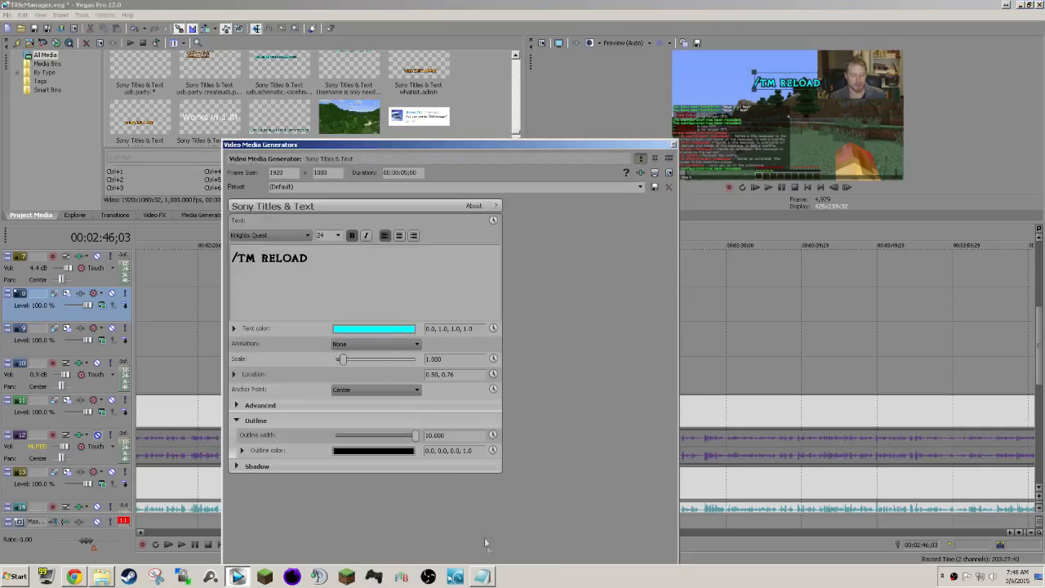
left_click(482, 576)
left_click_drag(148, 144, 53, 143)
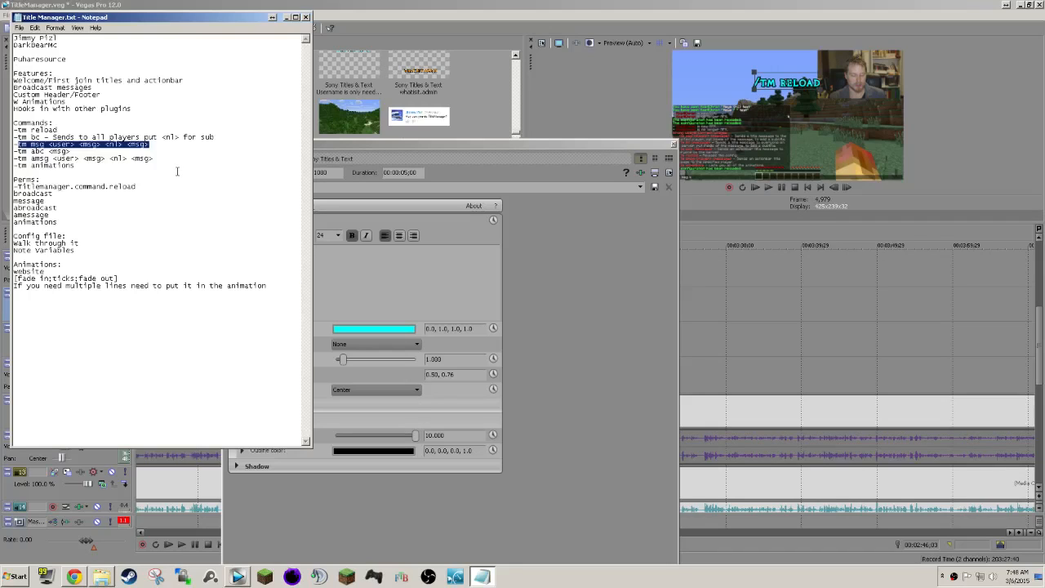
left_click(377, 262)
double_click(282, 257)
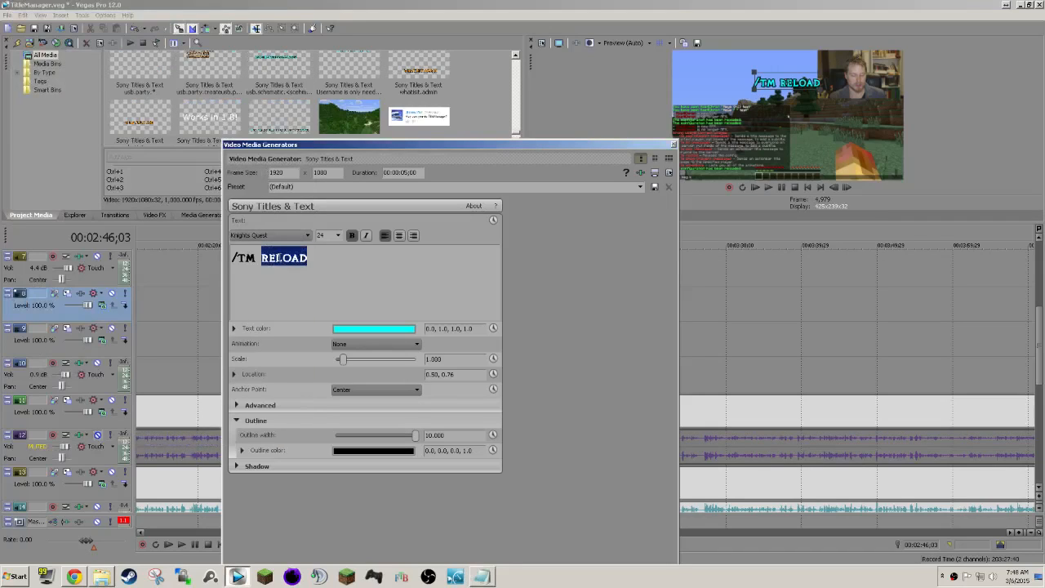
type("tm msg <user> <msg> <nl> <msg>")
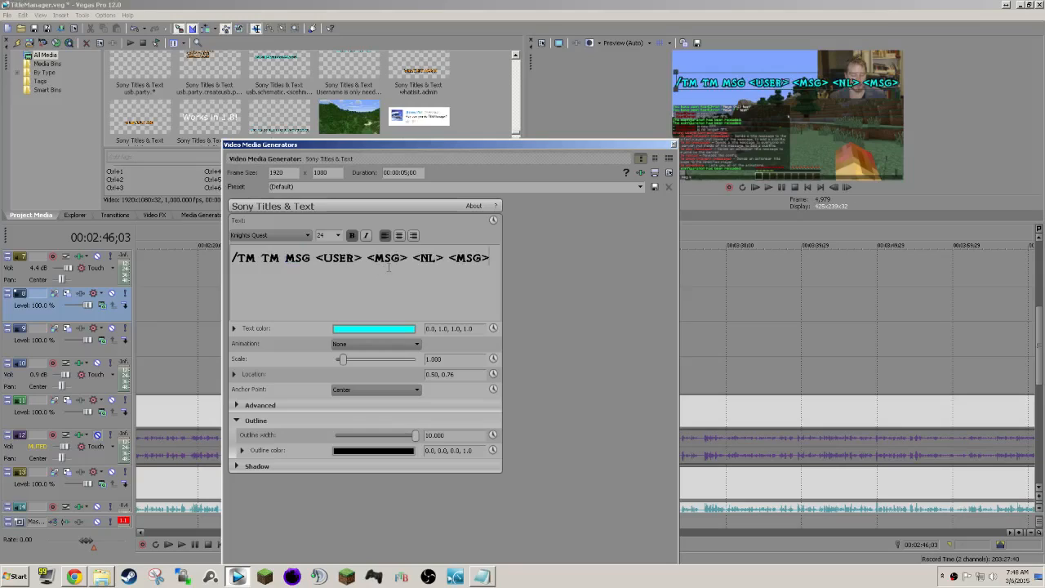
Remove the duplicated TM so the title reads "/TM MSG <USER> <MSG> <NL> <MSG>", reposition it at about 0.51, 0.66 and close the media generator.
left_click_drag(830, 85, 832, 105)
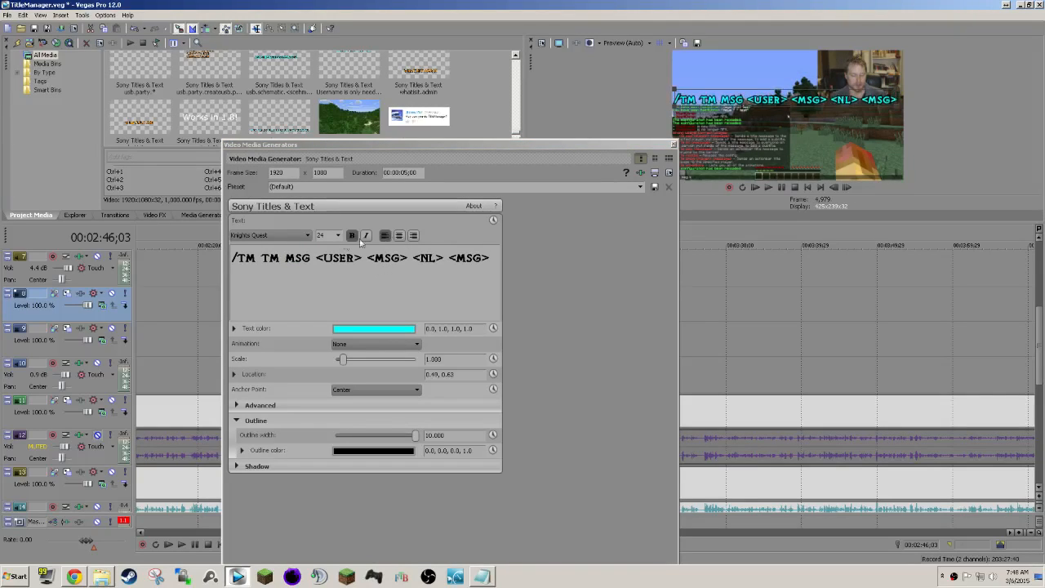
left_click(284, 258)
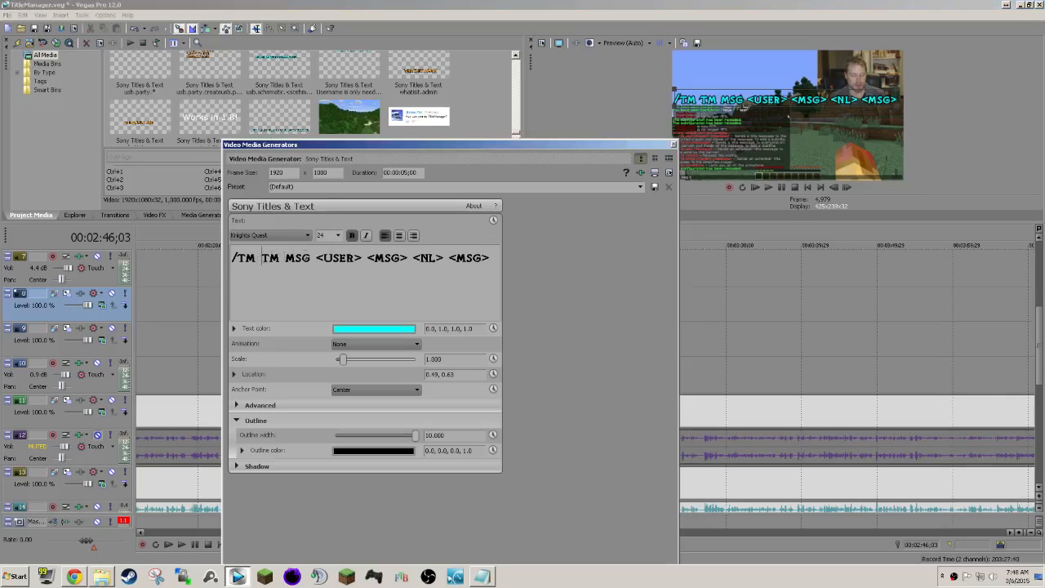
key("BackSpace")
key("BackSpace")
key("BackSpace")
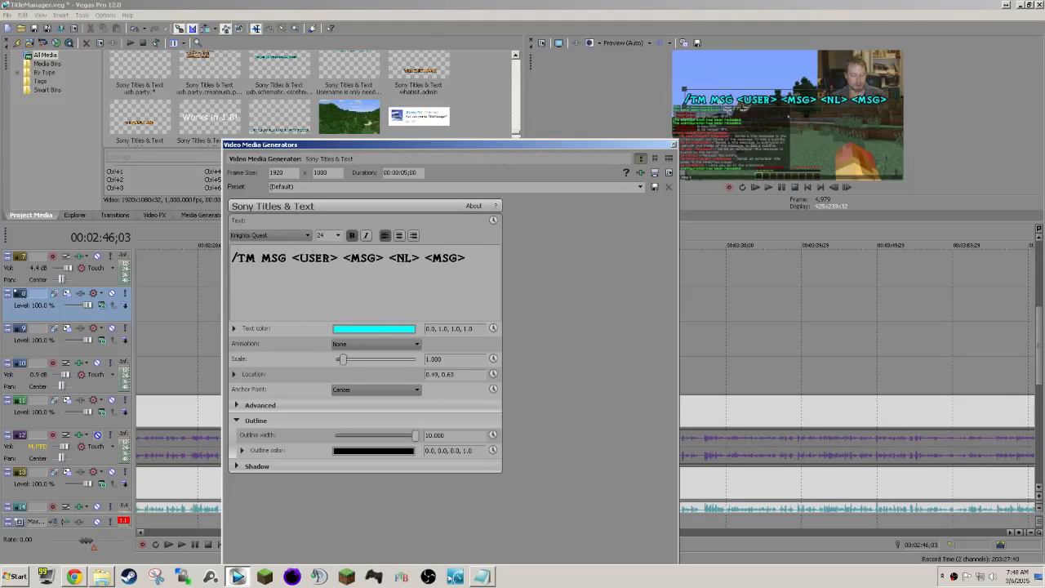
left_click_drag(812, 101, 857, 97)
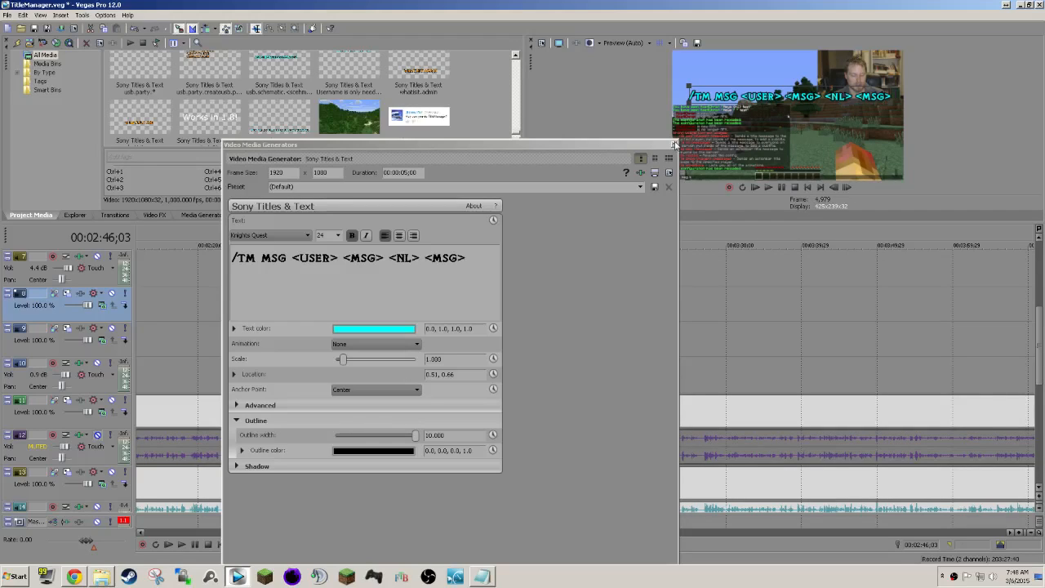
left_click(673, 144)
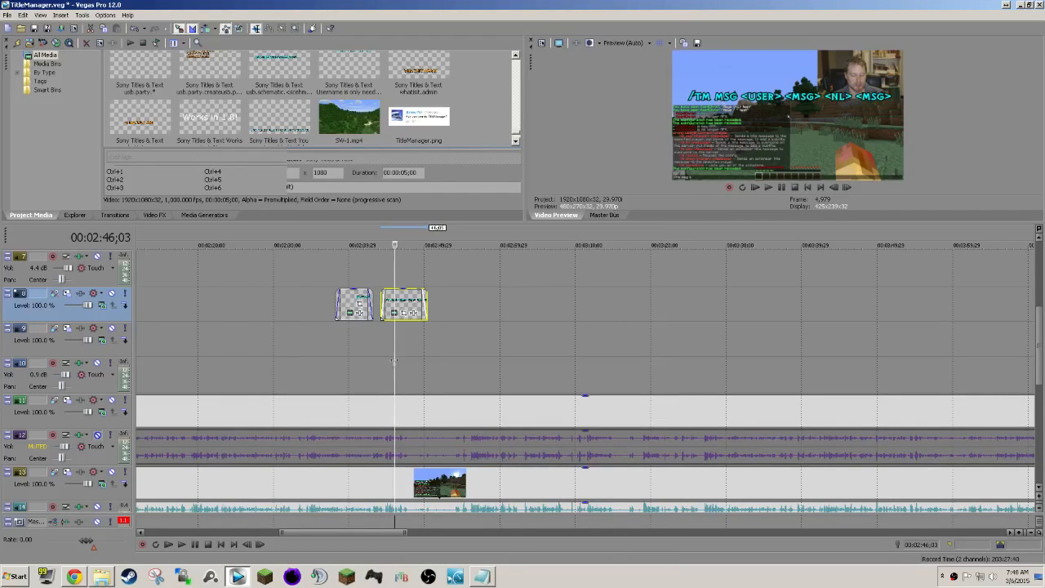
Play through the /TM MSG title and extend its end to about 00:02:54;00.
left_click(381, 340)
key("space")
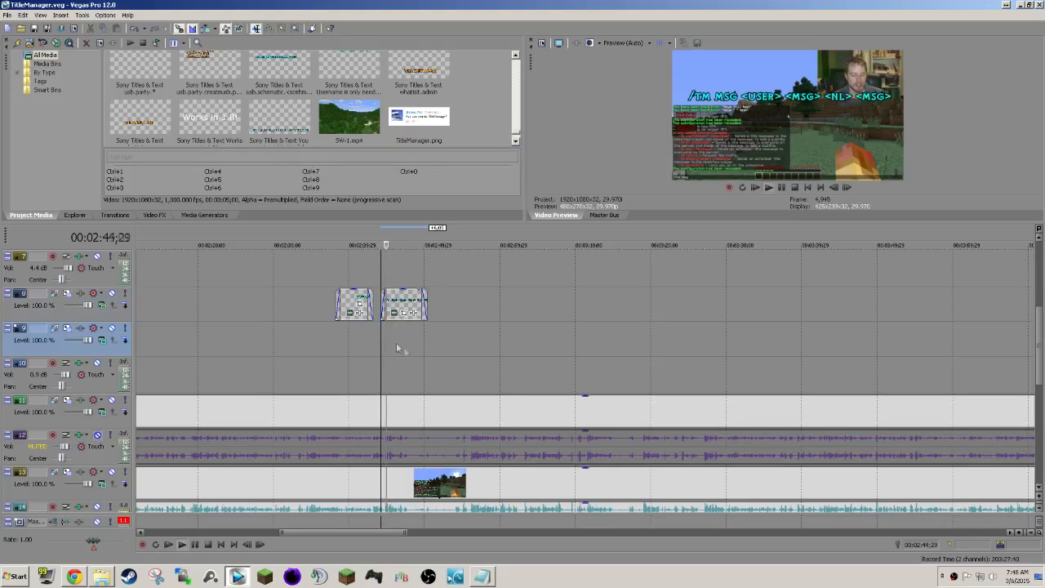
scroll(409, 349, "right", 1)
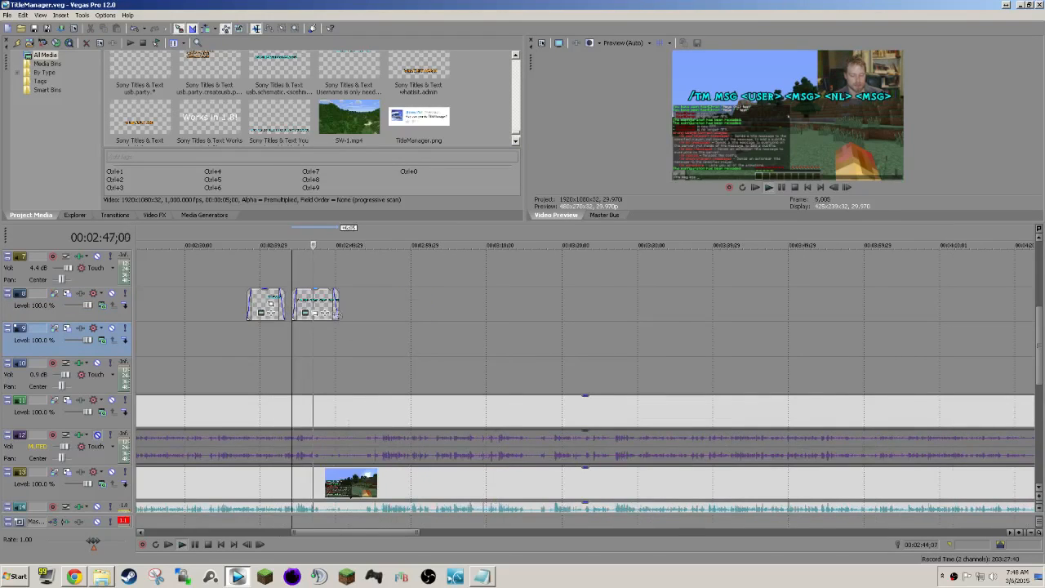
left_click(335, 308)
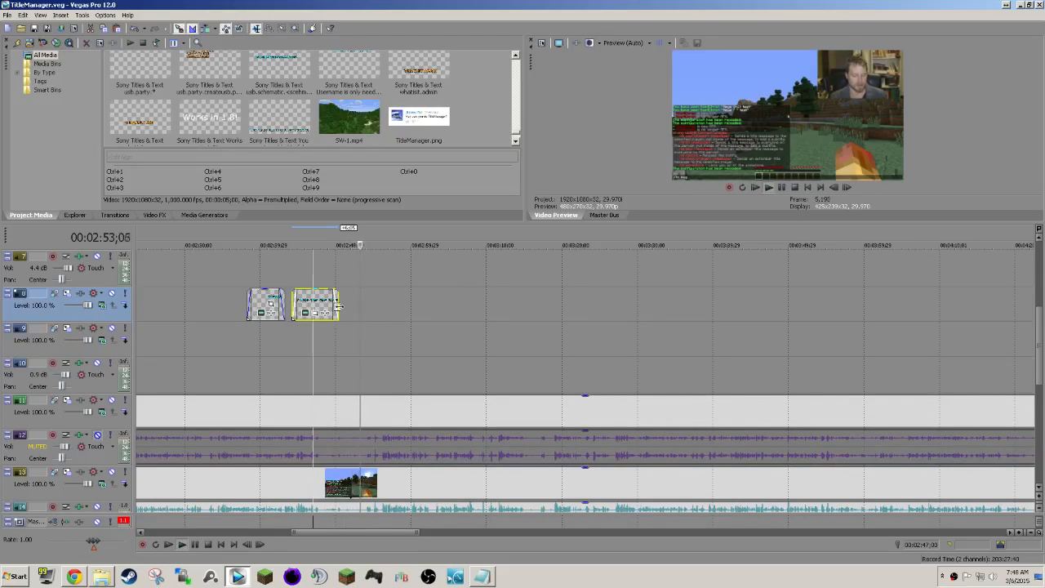
left_click_drag(337, 305, 365, 305)
key("space")
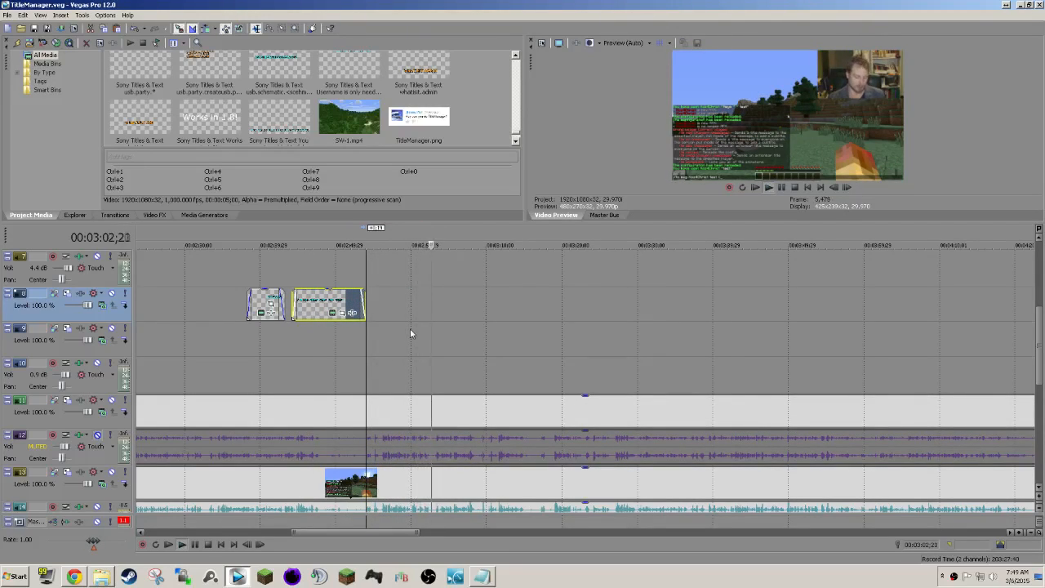
Paste the copied title on track 8 at about 00:03:41 as a new copy of the source media.
scroll(424, 336, "right", 1)
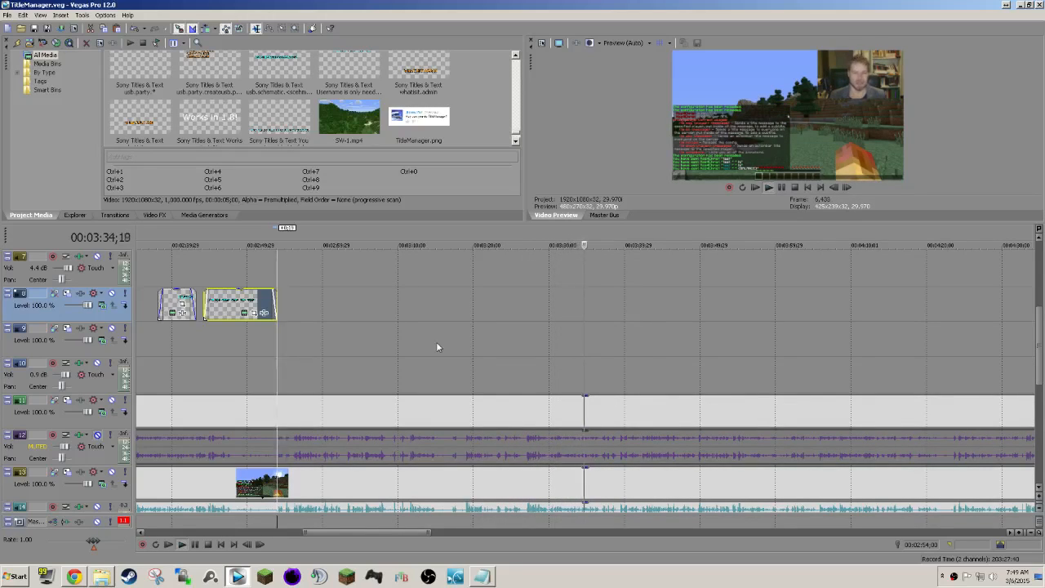
scroll(436, 343, "right", 3)
scroll(600, 388, "down", 1)
scroll(599, 387, "left", 1)
scroll(600, 391, "up", 1)
left_click(463, 304)
key("space")
key("ctrl+v")
left_click(599, 240)
left_click_drag(472, 297, 477, 305)
left_click(462, 302)
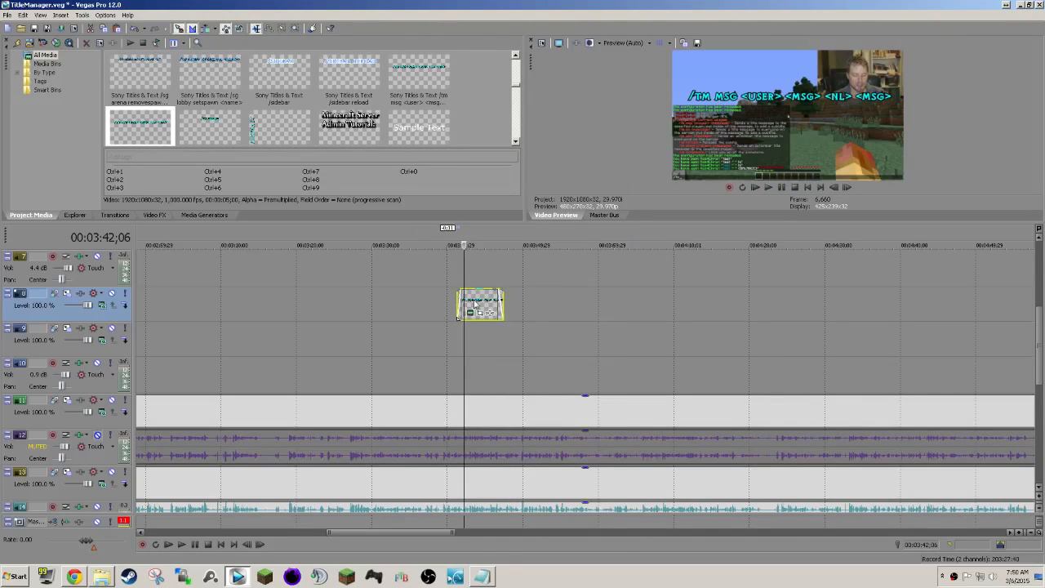
Change the pasted title's text to "/TM BC <MSG>" and close the media generator.
left_click(471, 313)
left_click_drag(467, 258, 262, 258)
type("bc <msg>")
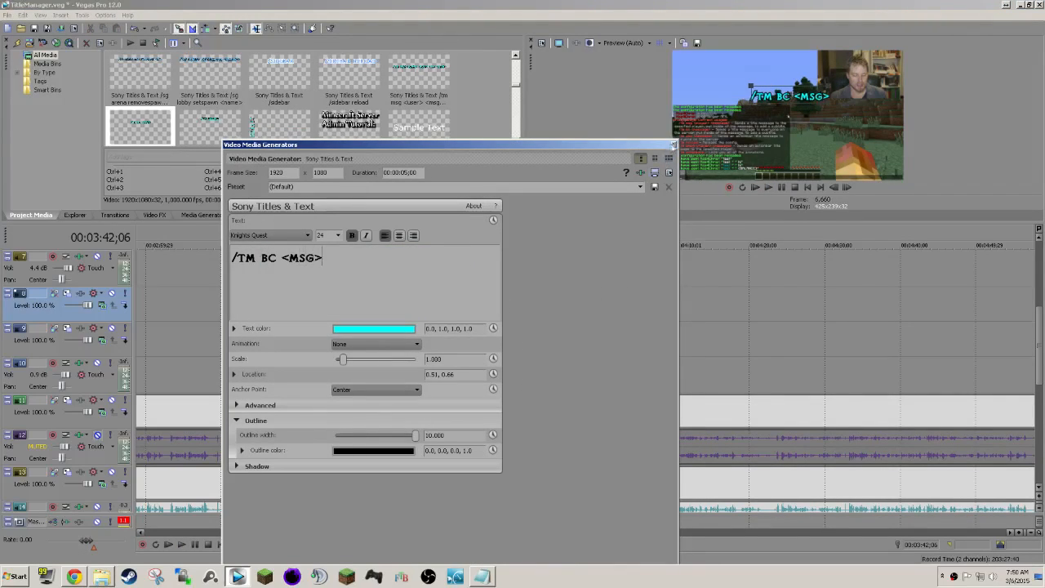
left_click(674, 145)
Paste another copy of the title with new source media on track 8, after the /TM BC title, at about 00:03:51.
key("space")
left_click_drag(93, 541, 97, 541)
left_click(441, 303)
key("space")
key("ctrl+v")
left_click(596, 238)
left_click(457, 303)
Change the second pasted title's text to "/TM ABC <MSG>", close the media generator and save the project.
left_click(454, 313)
left_click_drag(467, 258, 261, 258)
type("abc <msg>")
left_click(674, 144)
key("ctrl+s")
Play back the /TM ABC title, shift it to start at about 00:03:50 and save the project.
left_click(434, 342)
key("space")
left_click_drag(461, 305, 454, 305)
key("ctrl+s")
Paste the copied title on track 8 at about 00:04:10 with its own new source media.
scroll(310, 384, "right", 3)
left_click_drag(93, 540, 98, 540)
left_click(405, 297)
key("ctrl+v")
key("Return")
Edit the title pasted near 00:04:10 to read "/TM AMSG <USER> <MSG>".
left_click(415, 312)
left_click(262, 258)
type("a")
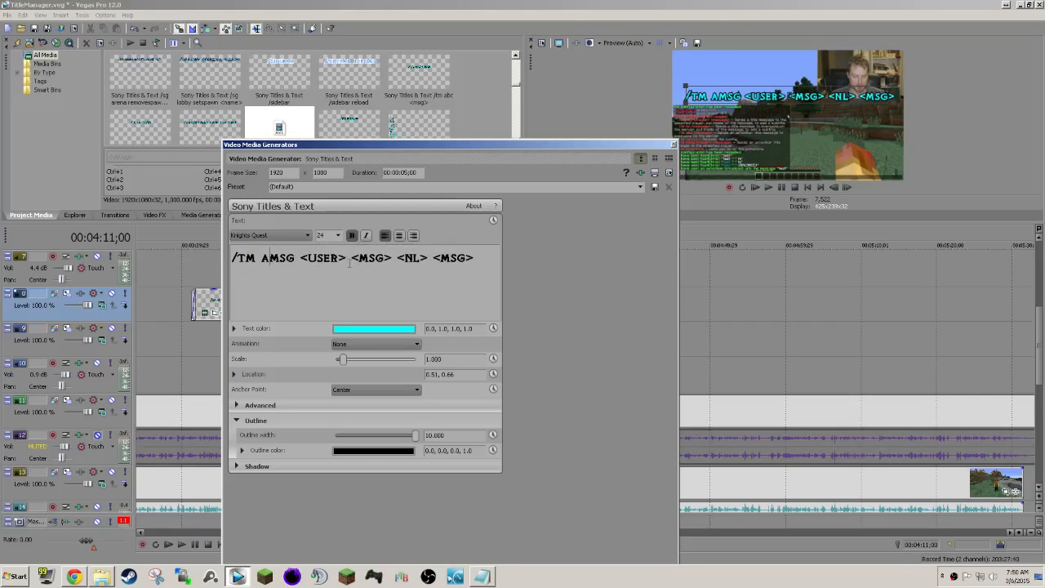
left_click_drag(477, 258, 399, 258)
key("BackSpace")
Look up the TitleManager commands wiki page on GitHub in Chrome, and return to Vegas Pro to close the media generator.
left_click(75, 576)
left_click(540, 134)
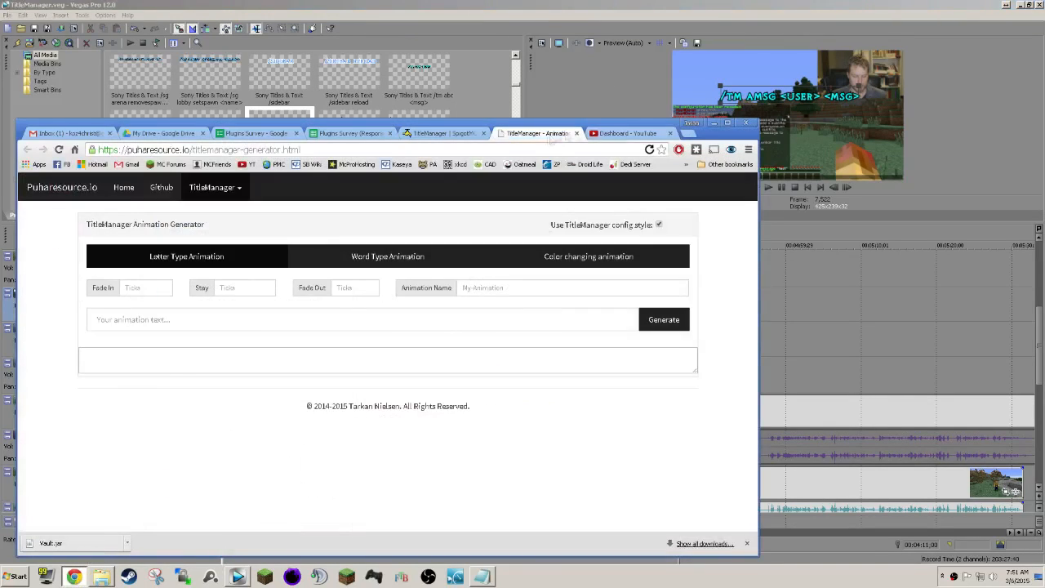
left_click(440, 133)
scroll(274, 359, "down", 3)
left_click(275, 276)
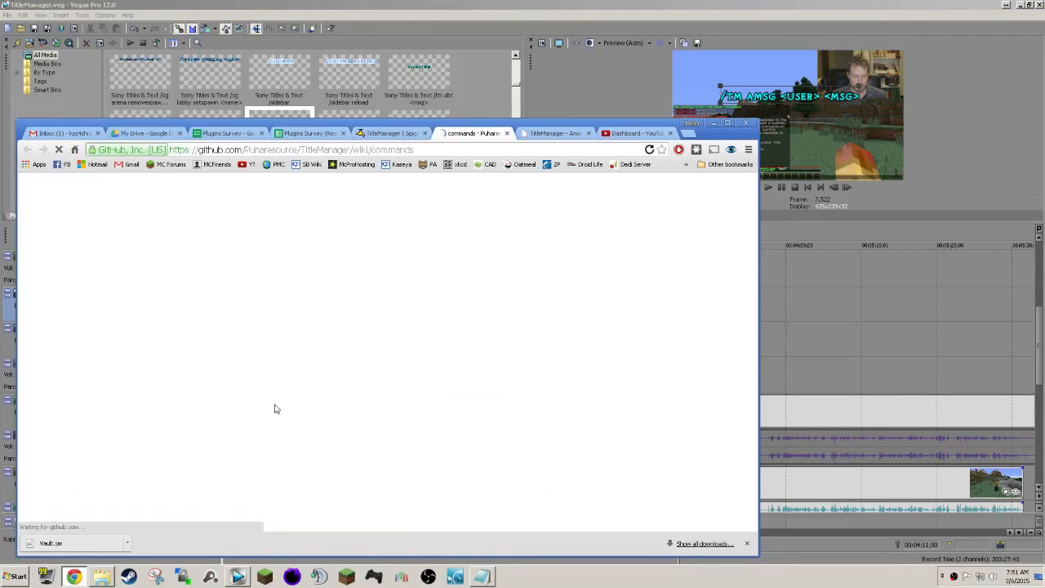
left_click(713, 123)
left_click(680, 145)
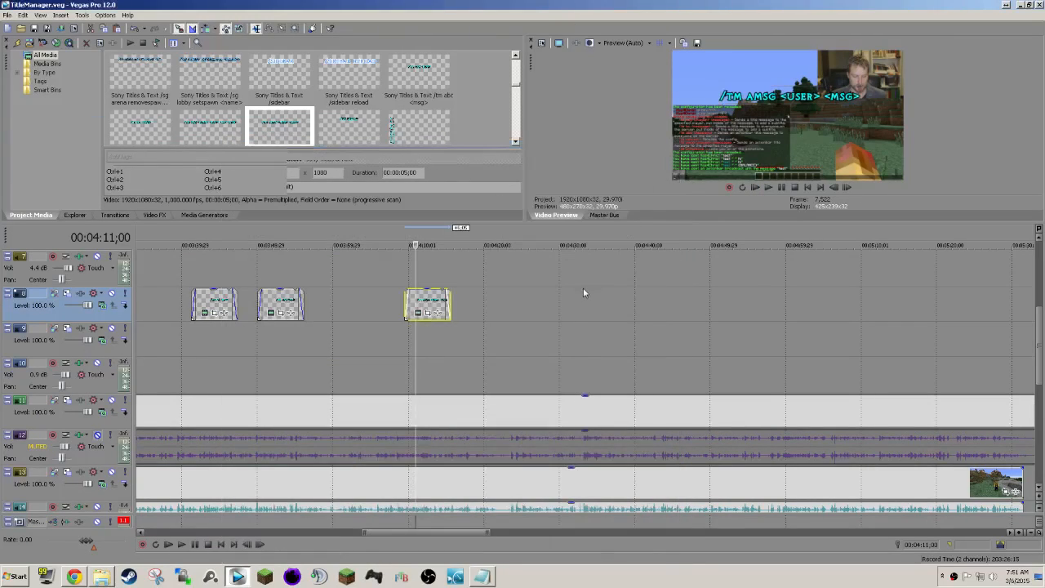
Play on from the /TM AMSG title and extend its end to about 00:04:19;16.
key("space")
scroll(580, 281, "right", 1)
scroll(532, 307, "down", 1)
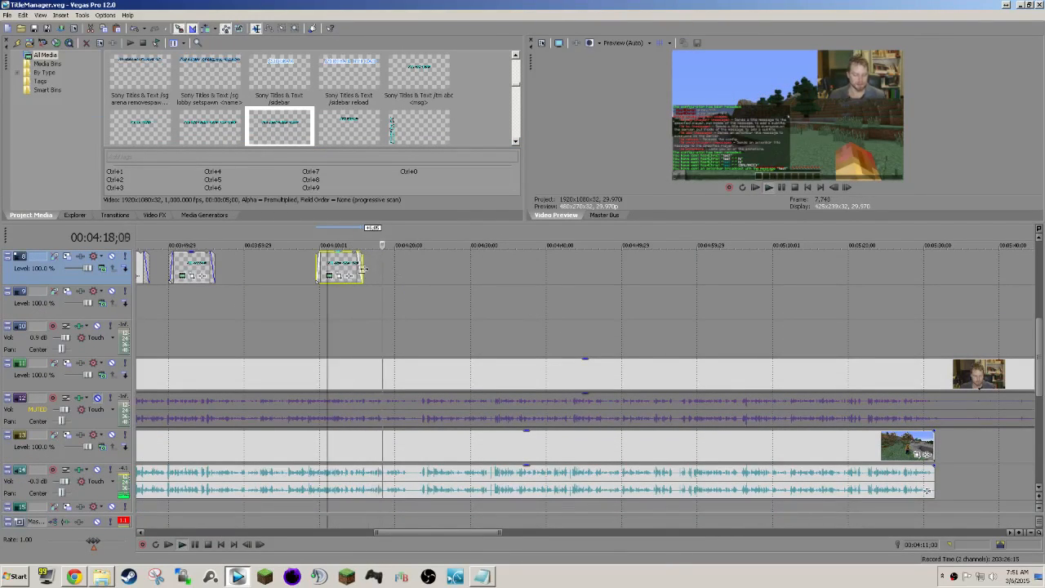
left_click(307, 383)
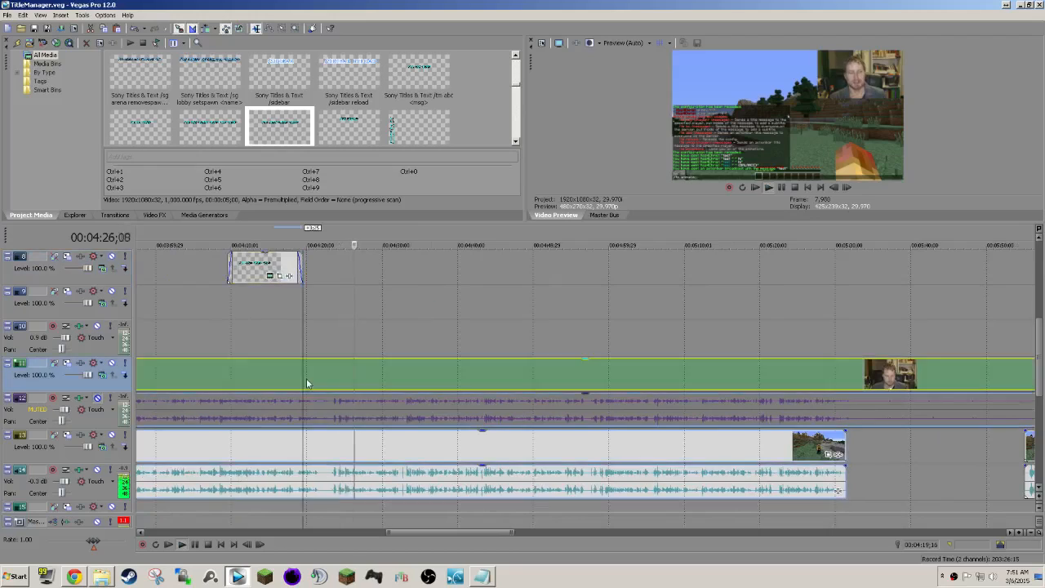
Locate the start of the unwanted passage and split the camera and game footage at about 00:04:18.
scroll(308, 382, "up", 4)
left_click(506, 386)
key("space")
key("space")
left_click(532, 387)
key("space")
key("s")
key("space")
Split the footage again at about 00:04:24 and delete the section between the two cuts.
left_click(689, 378)
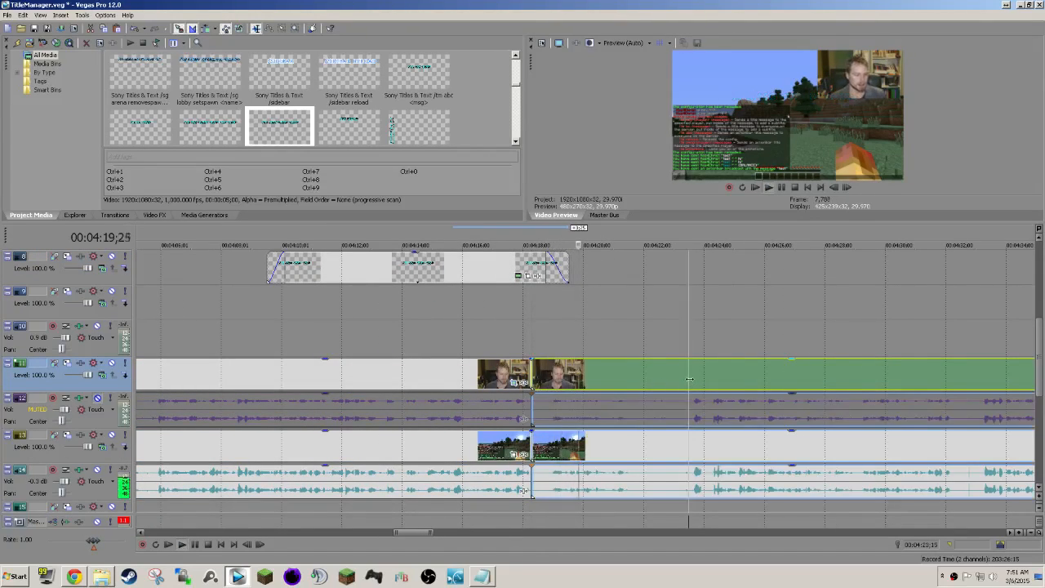
left_click(692, 381)
left_click(708, 379)
key("space")
key("s")
left_click(680, 375)
key("Delete")
Move the remaining footage earlier to close the gap at about 00:04:18, play back the join and save the project.
left_click_drag(744, 374, 567, 373)
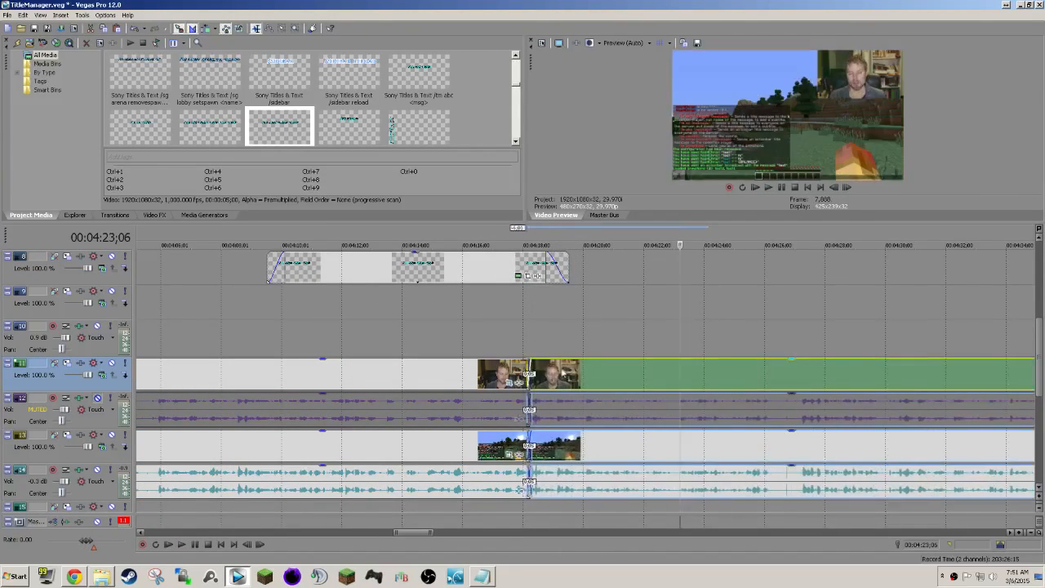
left_click(538, 349)
key("space")
scroll(570, 376, "right", 2)
key("ctrl+s")
Trim the end of the /TM AMSG title back to the cut at about 00:04:18.
scroll(564, 374, "right", 1)
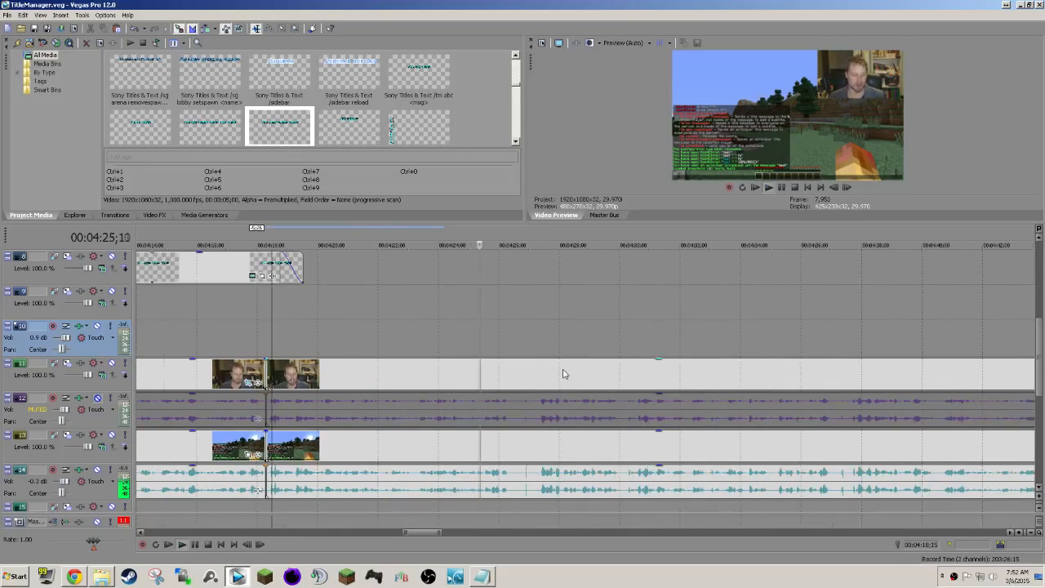
left_click(279, 328)
key("space")
key("space")
left_click_drag(302, 269, 266, 270)
Paste the title on track 8 at about 00:04:19 as a new copy of the source media.
left_click(318, 269)
key("space")
left_click(294, 269)
key("ctrl+v")
left_click(596, 237)
Change the text of the title at 00:04:19 to "/TM ANIMATIONS", close the media generator and save the project.
right_click(373, 258)
left_click(428, 279)
left_click_drag(467, 257, 330, 257)
key("BackSpace")
key("BackSpace")
key("BackSpace")
key("BackSpace")
key("BackSpace")
type("animatio")
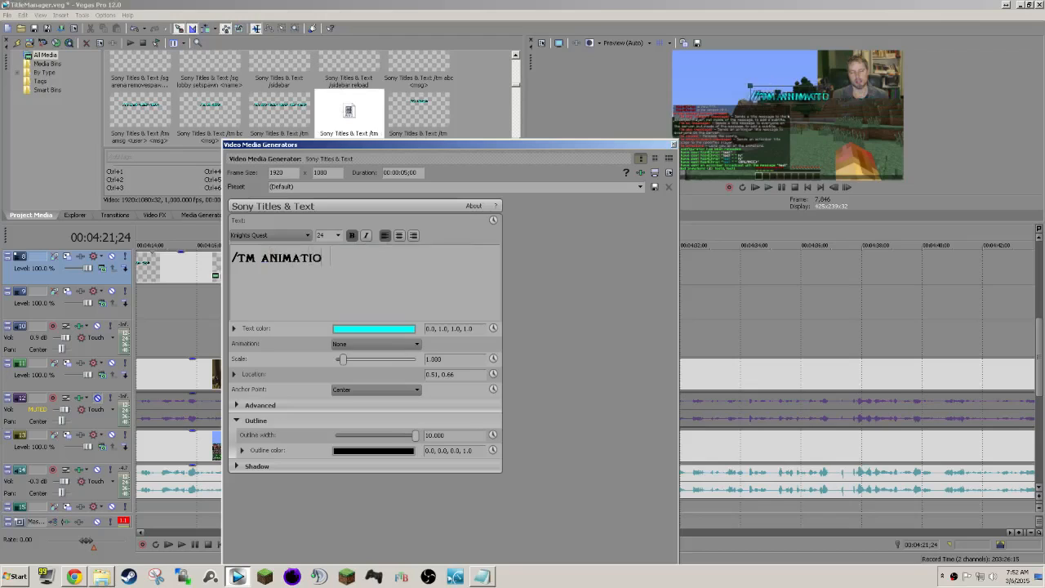
type("ns")
left_click(673, 144)
key("ctrl+s")
Play ahead to the permissions section and paste the title on track 9 at about 00:04:39 as a new copy of the source media.
key("space")
scroll(493, 308, "down", 3)
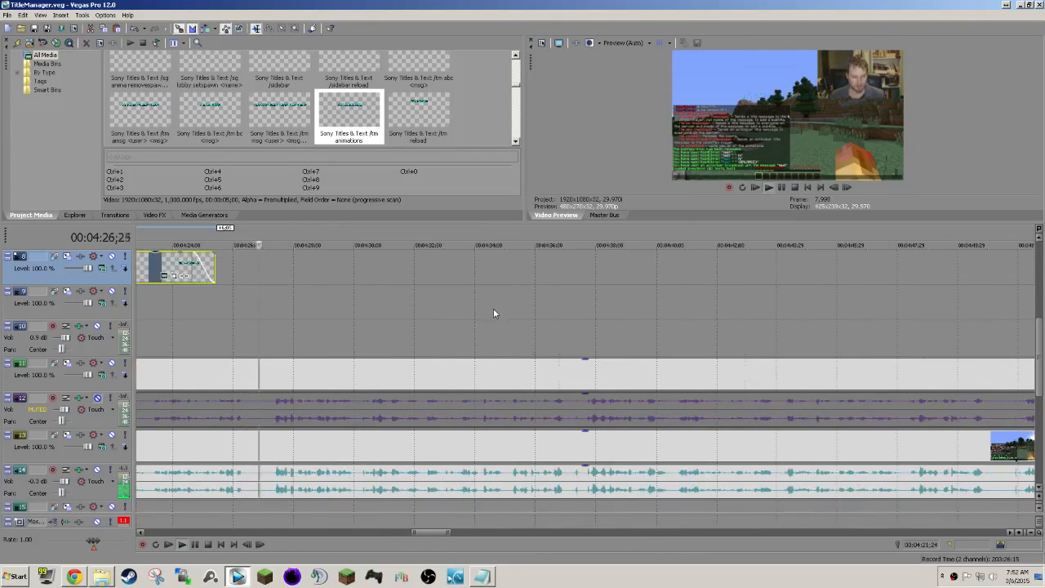
scroll(495, 309, "up", 2)
scroll(494, 309, "down", 3)
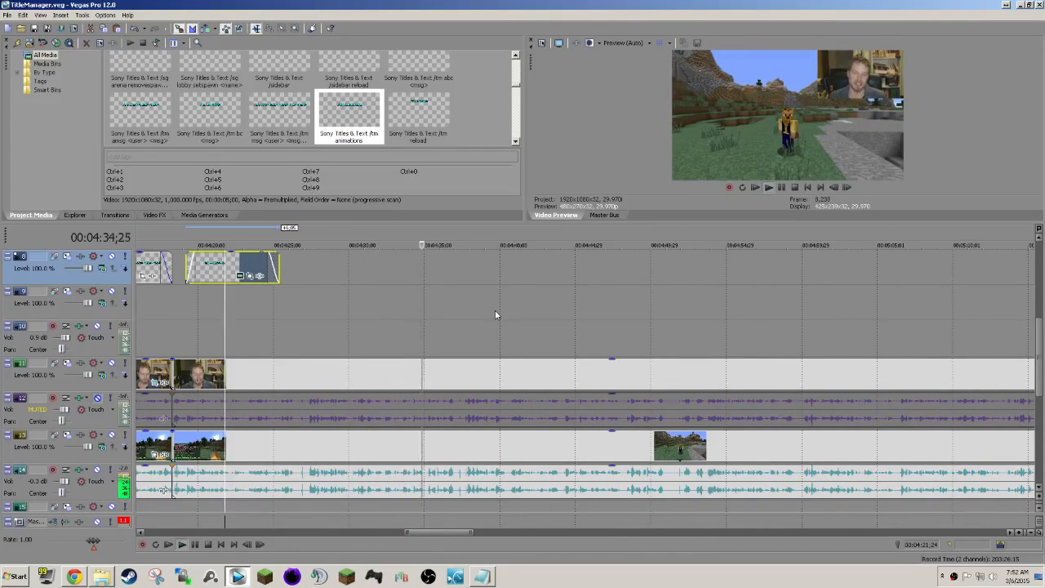
scroll(494, 310, "down", 2)
left_click(287, 337)
key("space")
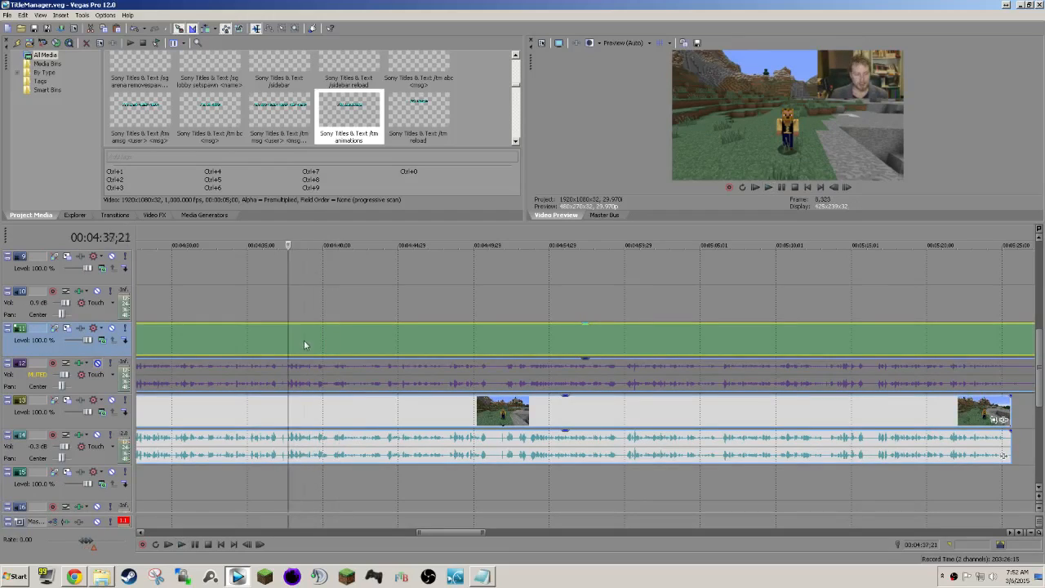
left_click(305, 345)
scroll(306, 345, "up", 1)
left_click(306, 299)
key("ctrl+v")
key("Return")
Replace the track 9 title's text with the full Perms list copied from the Title Manager.txt notes.
right_click(331, 300)
left_click(375, 290)
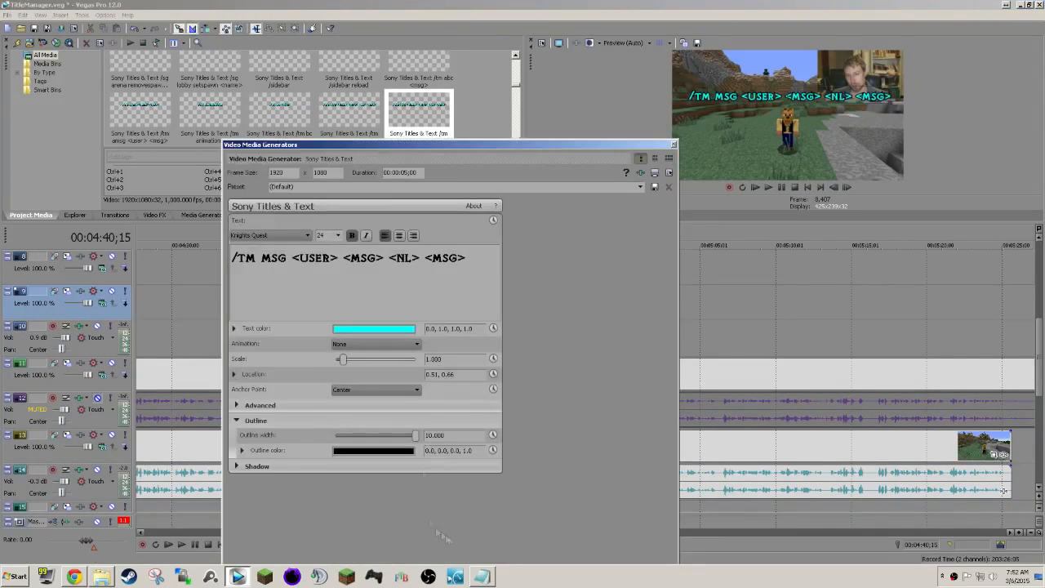
left_click(481, 576)
left_click_drag(75, 221, 20, 187)
key("ctrl+c")
left_click(391, 265)
key("ctrl+a")
key("ctrl+v")
Reduce the track 9 title to "Titlemanager.command.reload", position it at about 0.42, 0.67 and close the media generator.
scroll(398, 262, "up", 1)
left_click_drag(398, 257, 203, 253)
key("ctrl+a")
key("Page_Up")
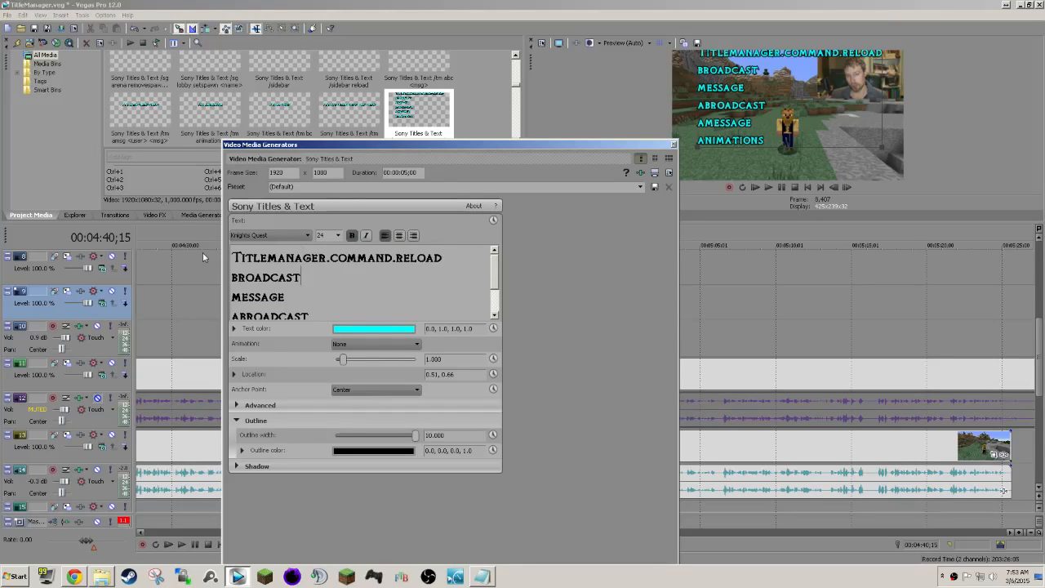
key("ctrl+a")
key("ctrl+v")
left_click_drag(807, 101, 786, 99)
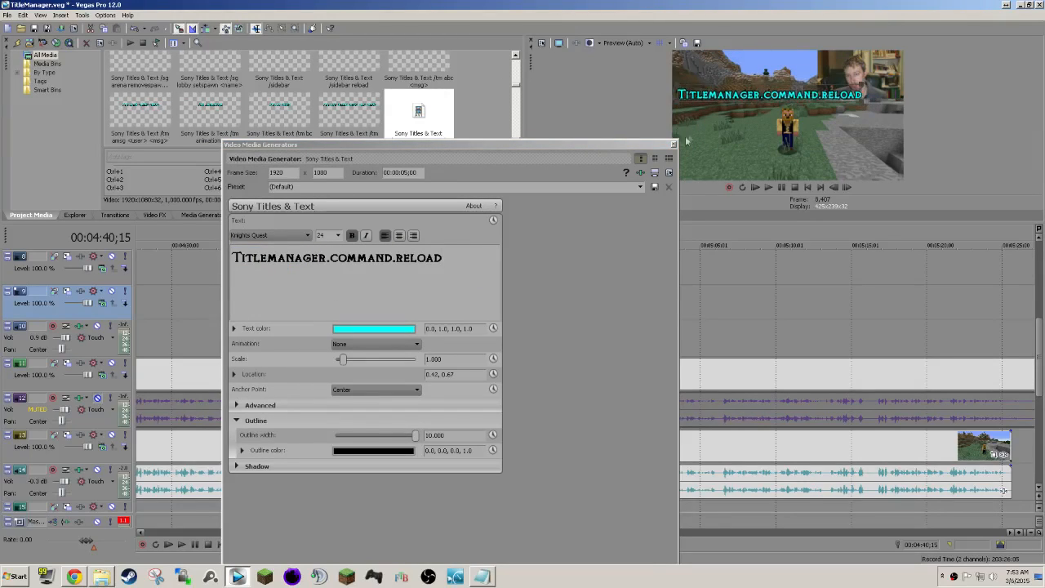
left_click(673, 145)
Copy the /TM ANIMATIONS title and paste it on track 8 at about 00:04:39 as a new copy of the source media.
left_click(328, 279)
scroll(328, 279, "down", 2)
left_click(390, 267)
key("ctrl+c")
left_click(576, 267)
left_click(564, 269)
key("ctrl+v")
key("Return")
Replace the new track 8 title's text with the permissions broadcast, message, abroadcast, amessage and animations copied from the Title Manager.txt notes.
right_click(578, 263)
left_click(608, 292)
key("alt+Tab")
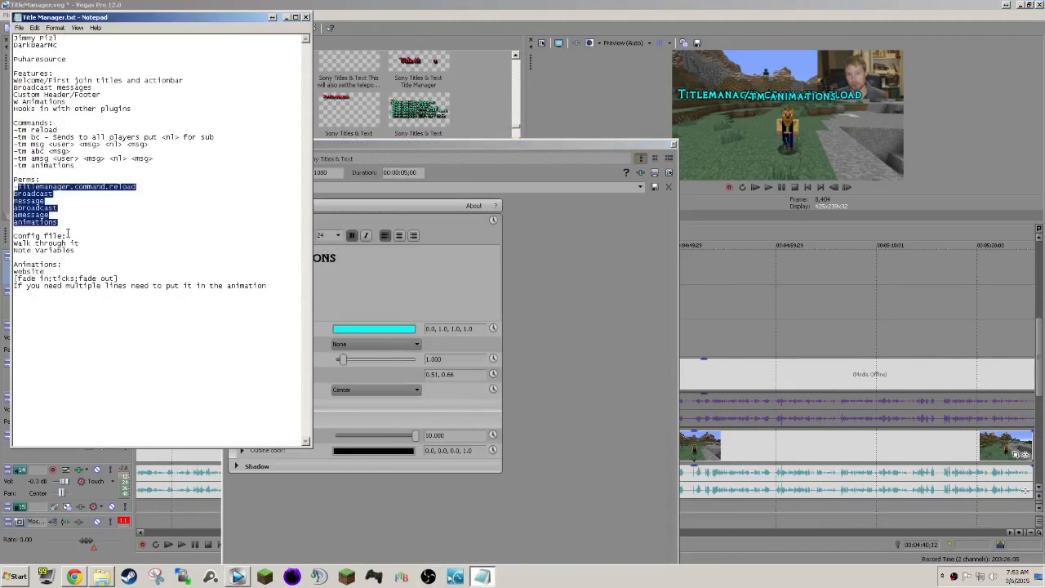
left_click_drag(68, 227, 13, 196)
key("ctrl+c")
key("alt+Tab")
key("ctrl+a")
key("ctrl+v")
Set the permission list's line spacing to 0.782, position it under RELOAD at about 0.79, 0.36 and close the media generator.
left_click(237, 405)
left_click_drag(385, 451, 381, 451)
left_click_drag(771, 91, 836, 130)
left_click(673, 144)
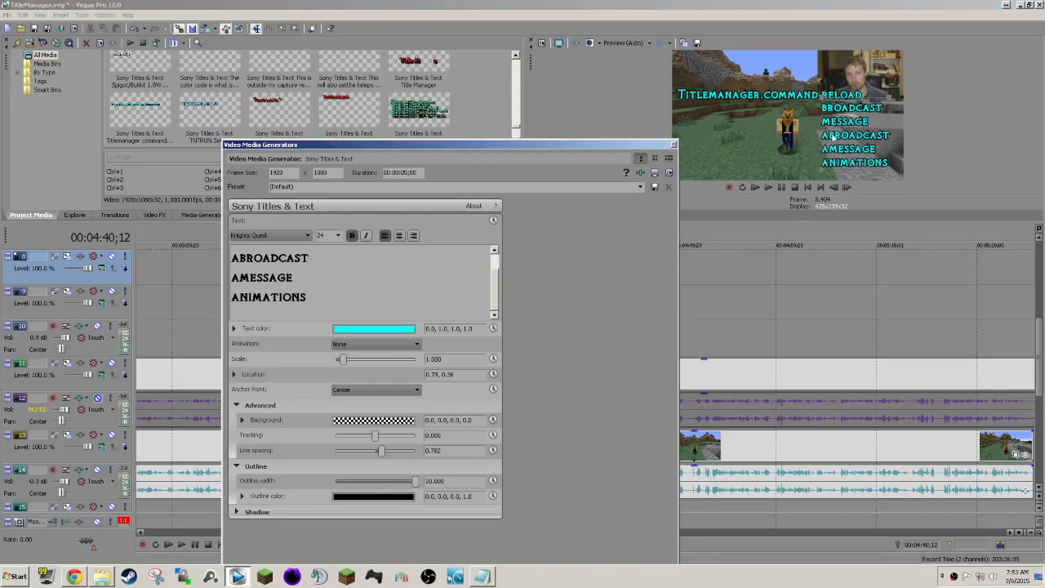
Preview the permission titles on tracks 8 and 9 and extend both to end at about 00:04:51.
left_click(590, 299, "ctrl")
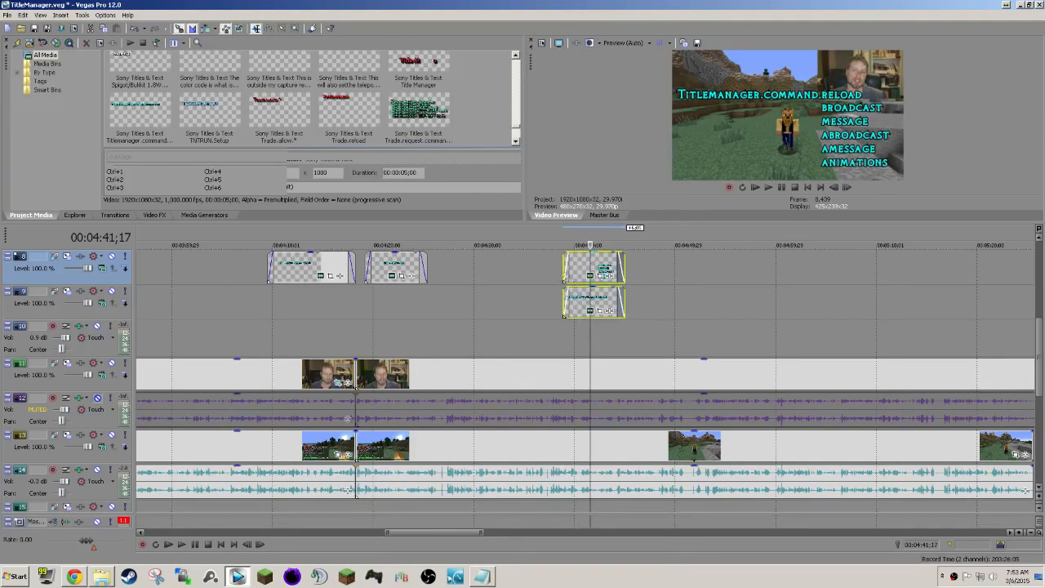
left_click(556, 268)
key("space")
scroll(550, 270, "down", 1)
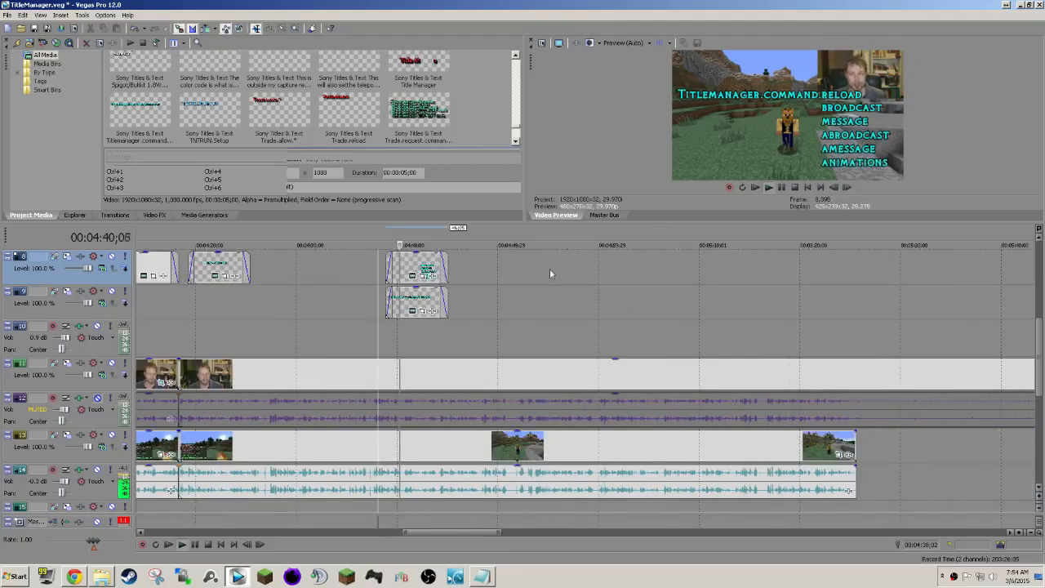
scroll(551, 270, "up", 2)
left_click(568, 268)
left_click_drag(630, 268, 729, 268)
scroll(632, 269, "right", 3)
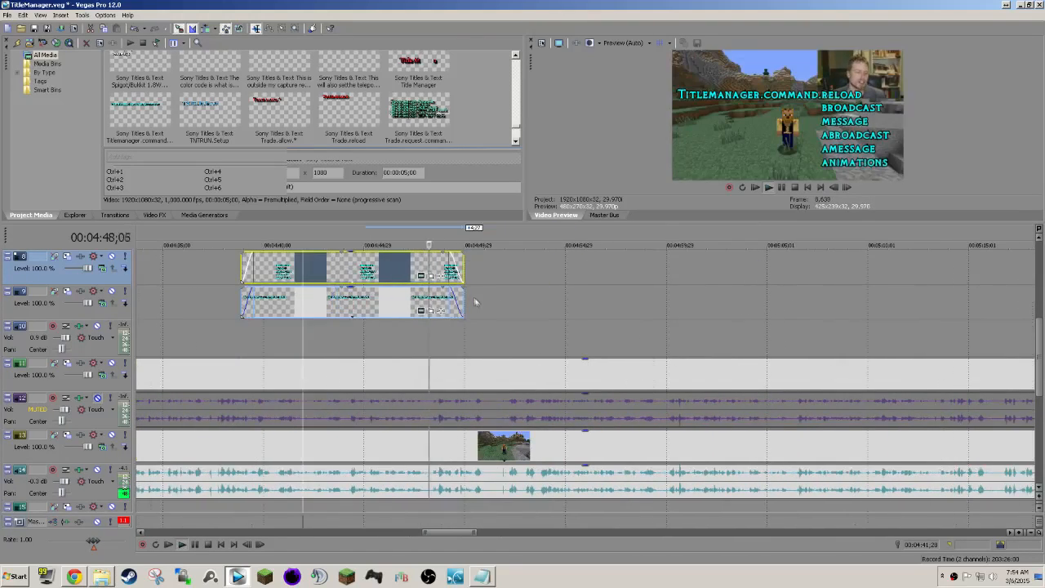
left_click_drag(463, 267, 495, 265)
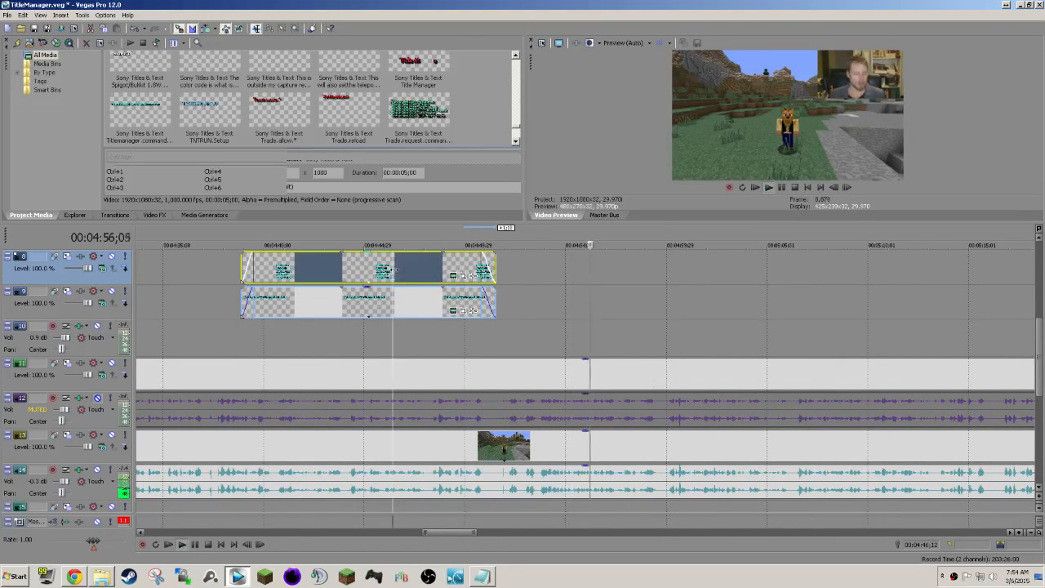
Preview the footage following the permission titles and split the camera and game clips at 00:05:21;12.
scroll(683, 359, "down", 2)
scroll(682, 359, "right", 2)
scroll(682, 359, "down", 2)
left_click_drag(94, 542, 102, 543)
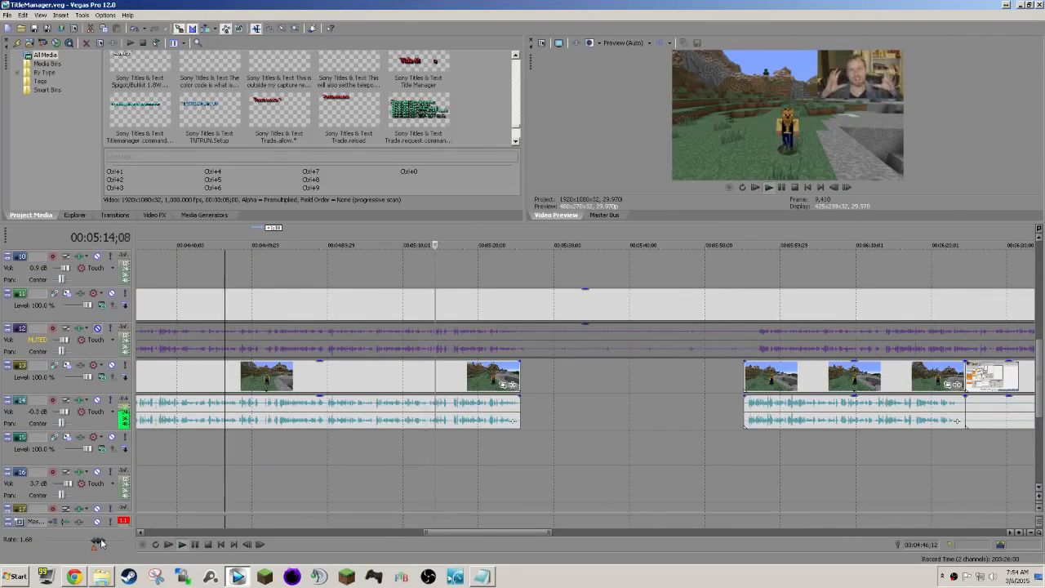
left_click_drag(102, 543, 102, 543)
left_click(507, 311)
scroll(611, 365, "up", 3)
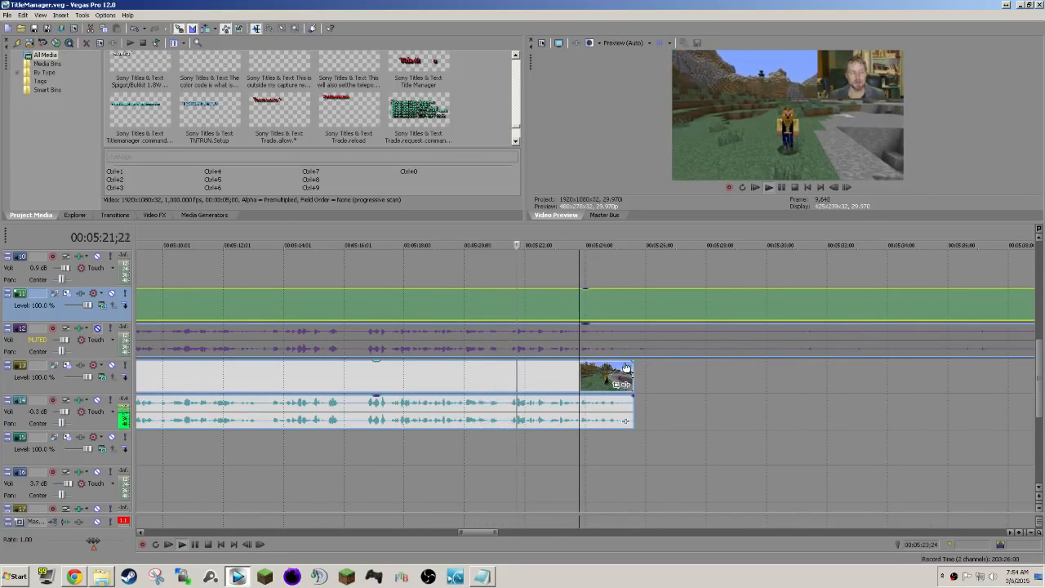
left_click(506, 380)
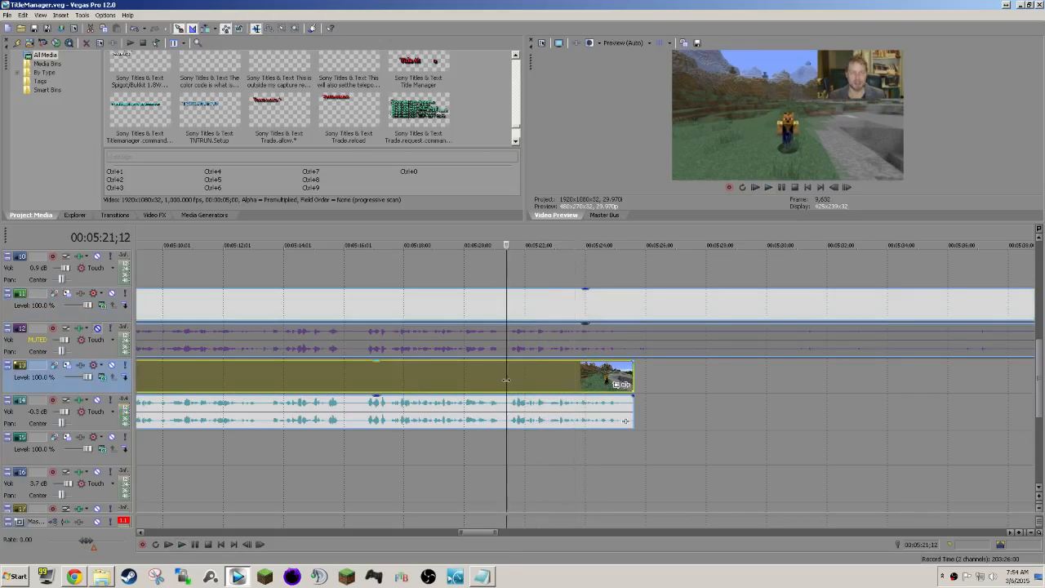
key("s")
Split the clips at about 00:05:15, delete the passage up to the next split and close the gap.
left_click(326, 384)
key("space")
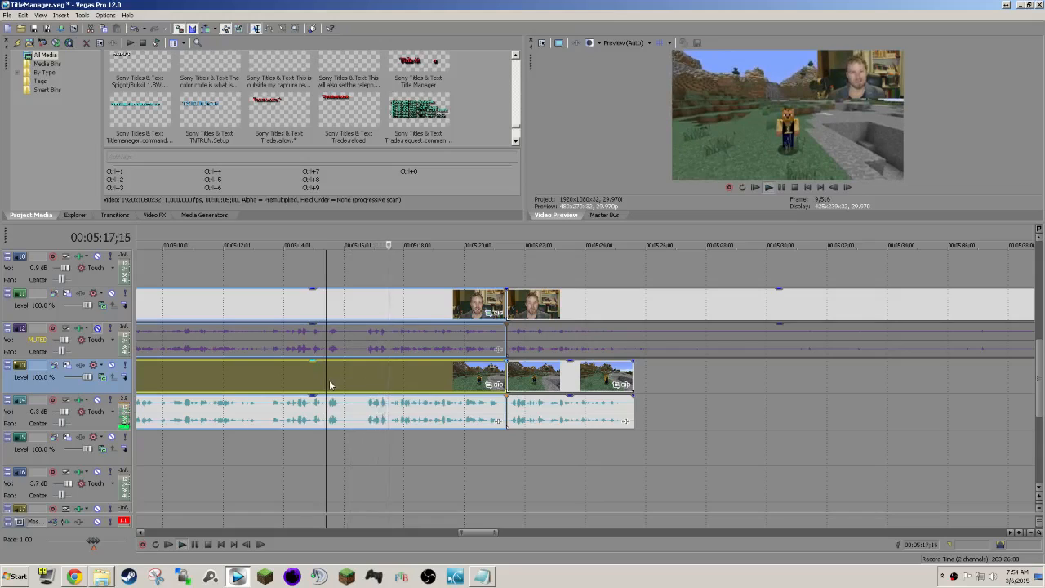
key("space")
key("s")
left_click(384, 315)
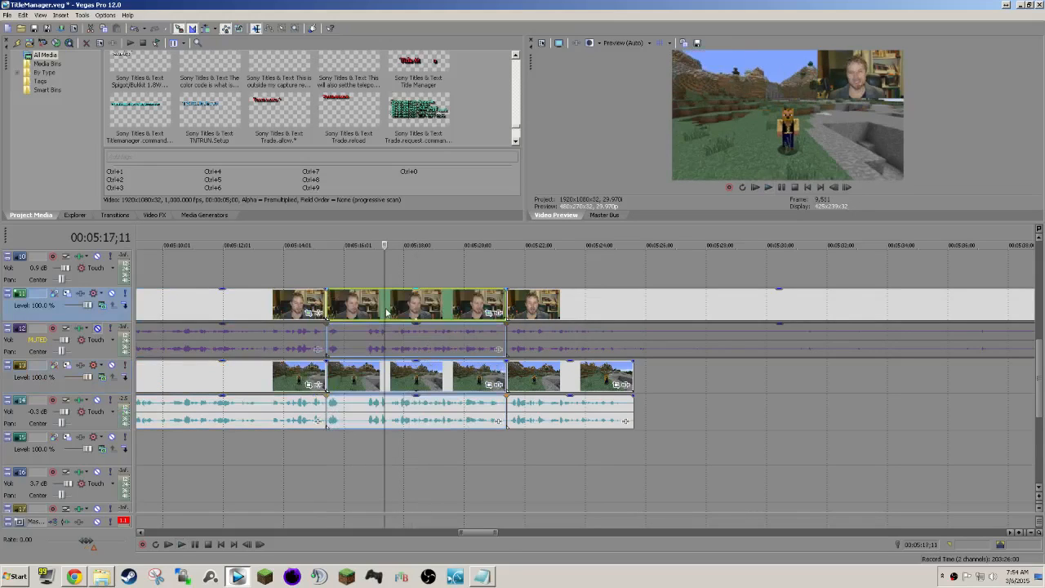
key("Delete")
left_click_drag(554, 311, 391, 311)
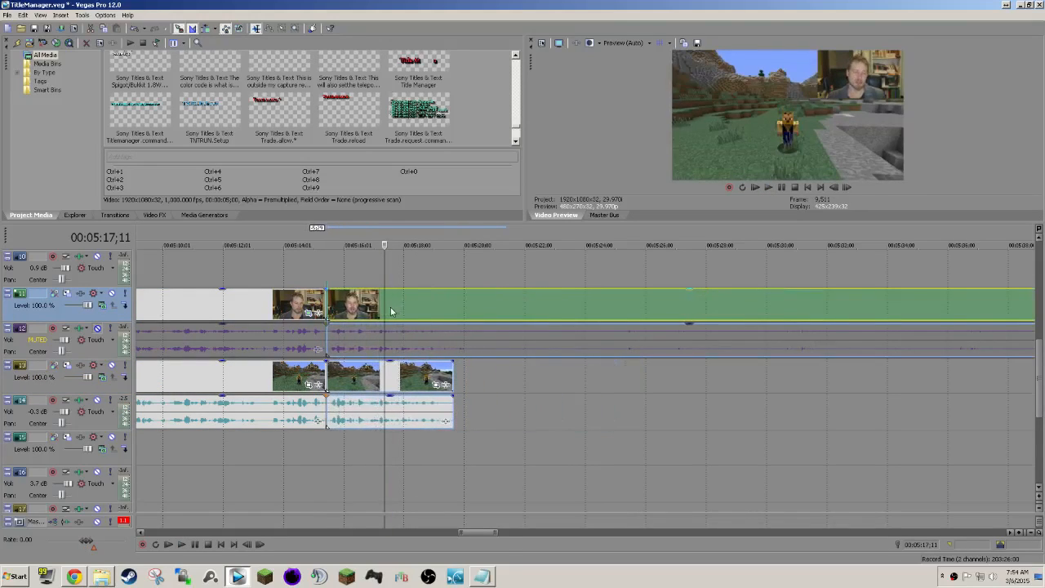
Split at 00:05:19;19 where the game clip ends, and trim the preceding camera and game clips back to about 00:05:19;10.
left_click(271, 264)
left_click(246, 269)
key("space")
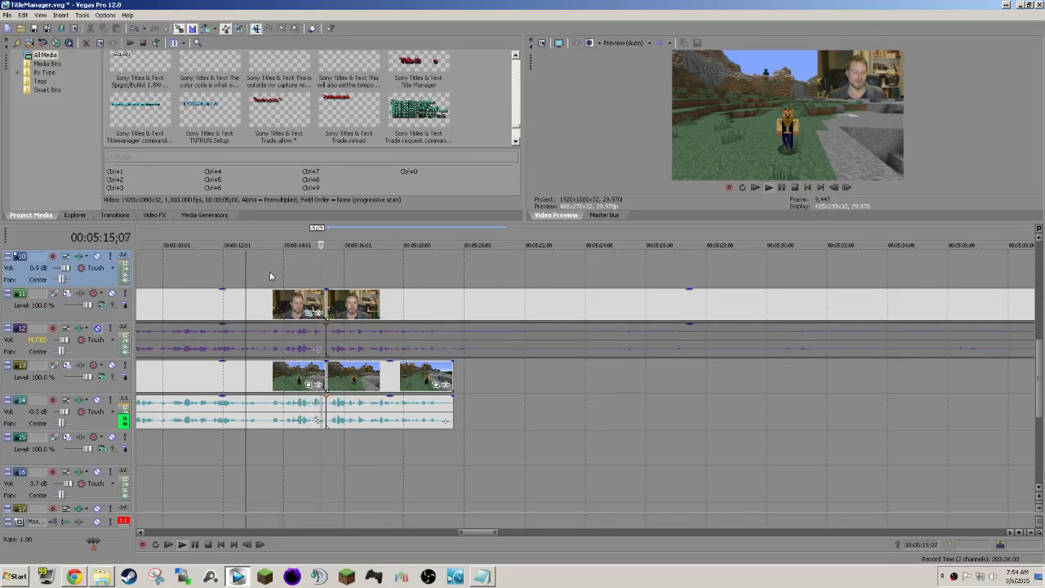
left_click(454, 310)
key("s")
key("space")
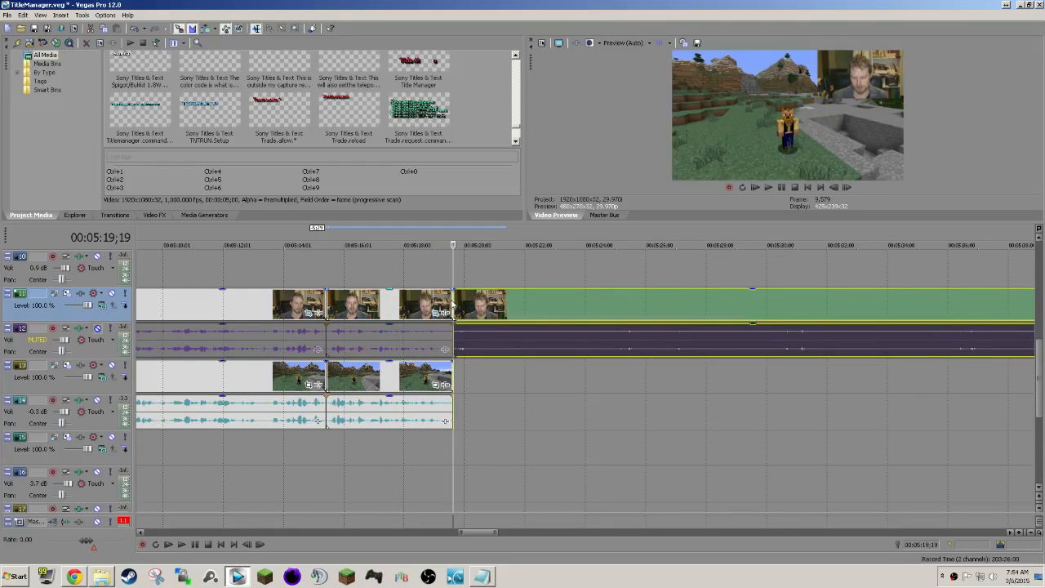
left_click_drag(448, 297, 440, 299)
scroll(554, 349, "down", 3)
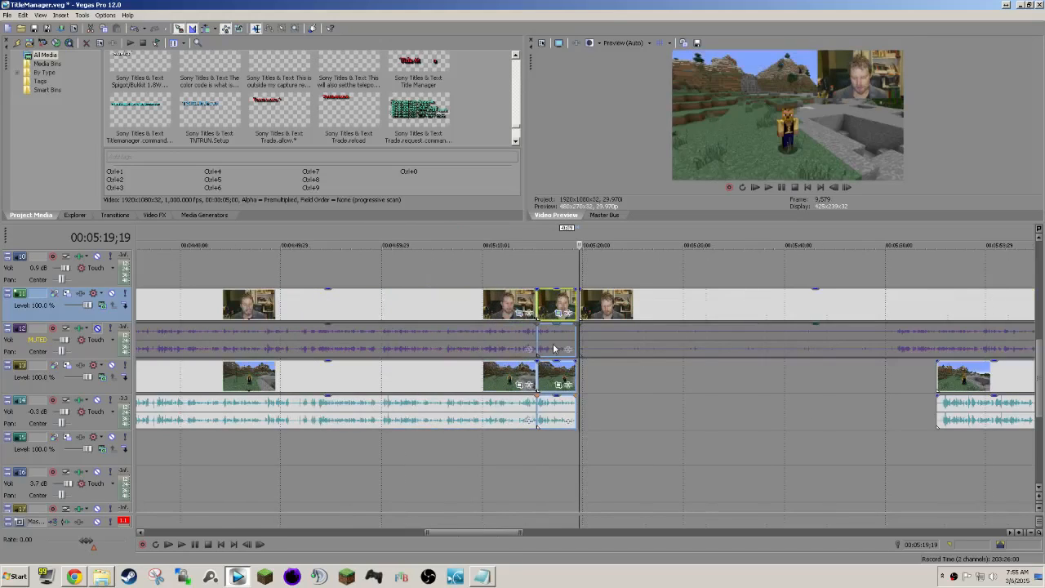
Try to line up the next short game clip with the camera audio starting at about 00:05:51.
scroll(921, 320, "right", 4)
left_click_drag(639, 378, 594, 377)
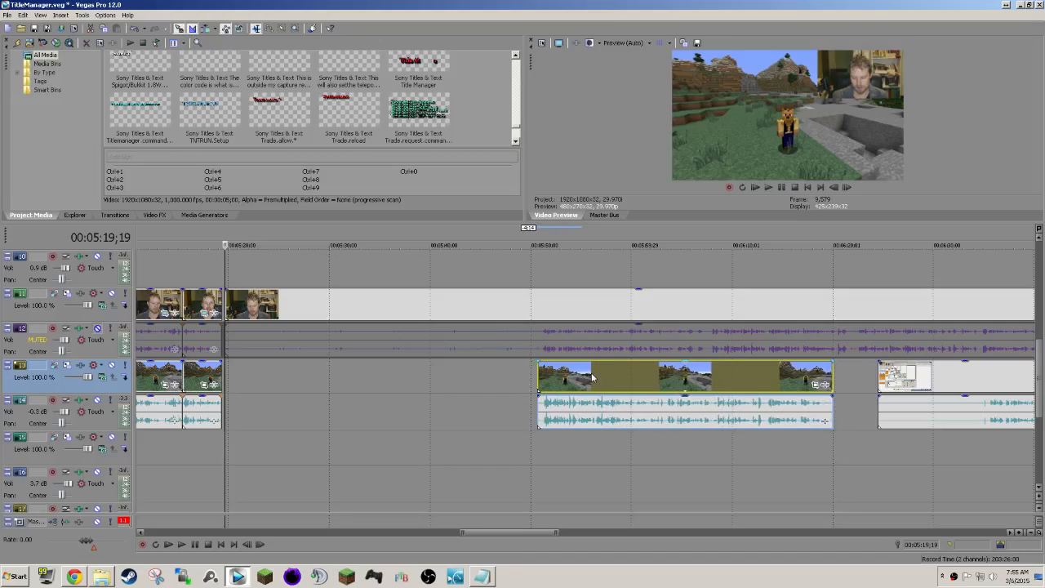
left_click(536, 313)
scroll(536, 314, "up", 6)
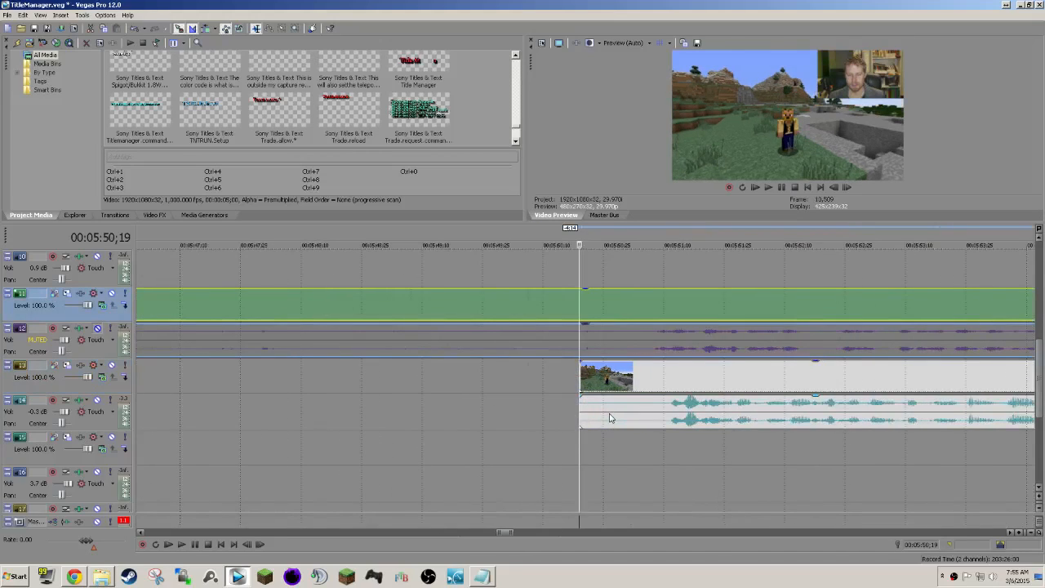
scroll(609, 418, "right", 3)
left_click_drag(517, 374, 491, 372)
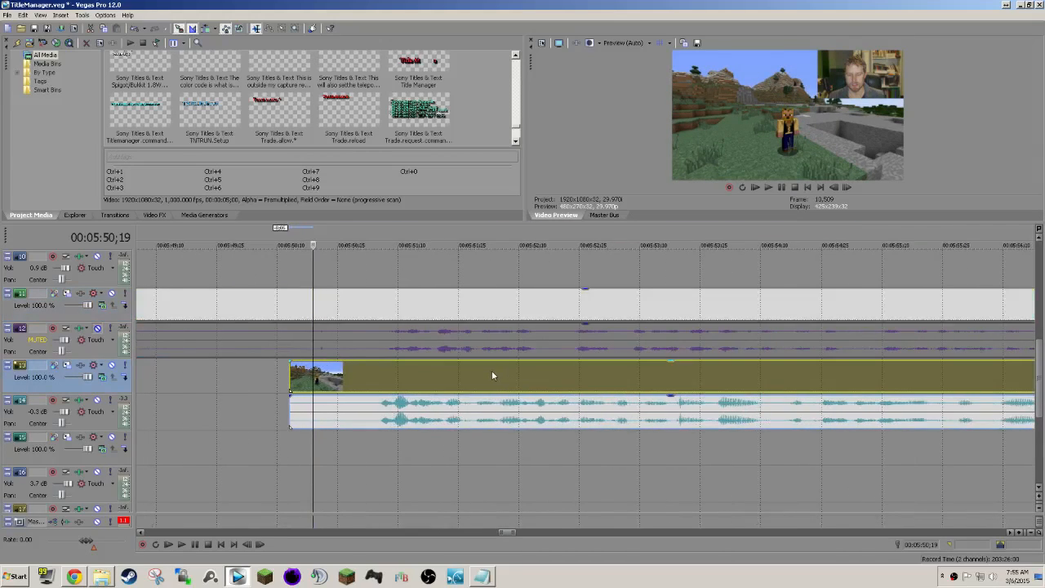
left_click_drag(387, 384, 395, 383)
Play from 00:05:51;06 to check the short game clip's sync with the camera, and examine the remaining clips on the timeline.
left_click(380, 303)
key("space")
key("space")
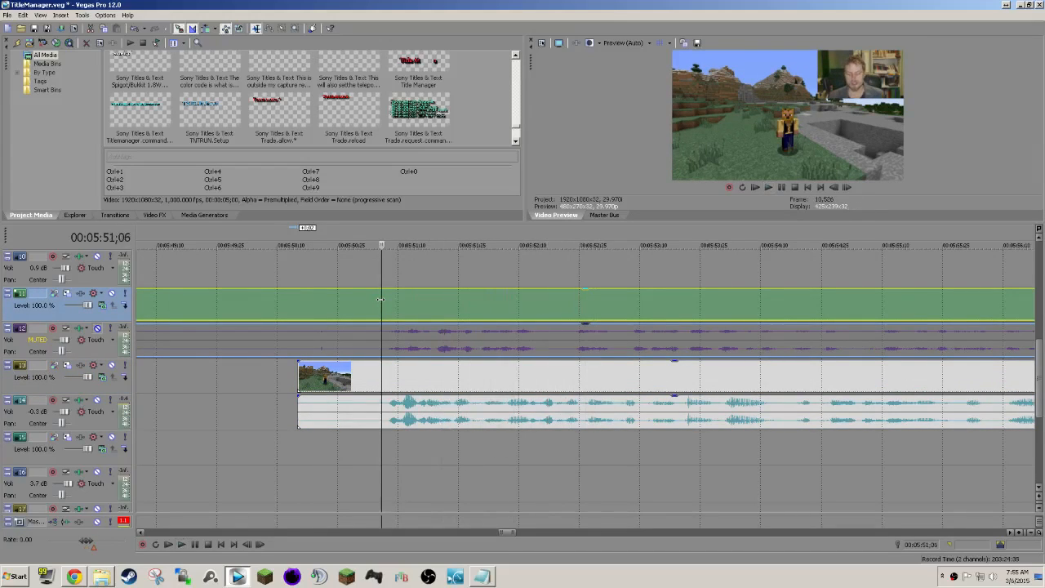
key("space")
scroll(389, 303, "down", 5)
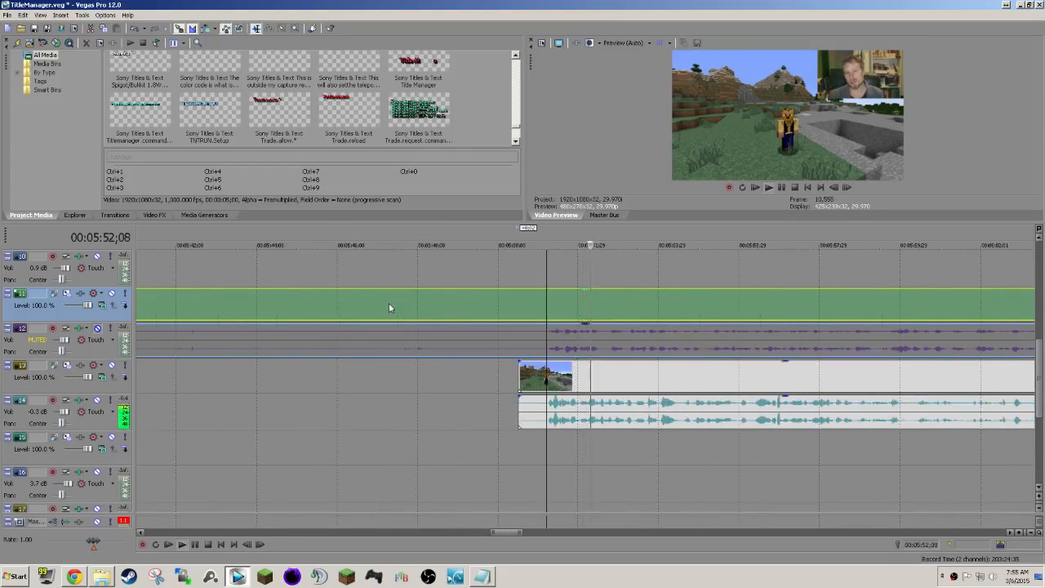
scroll(388, 303, "down", 3)
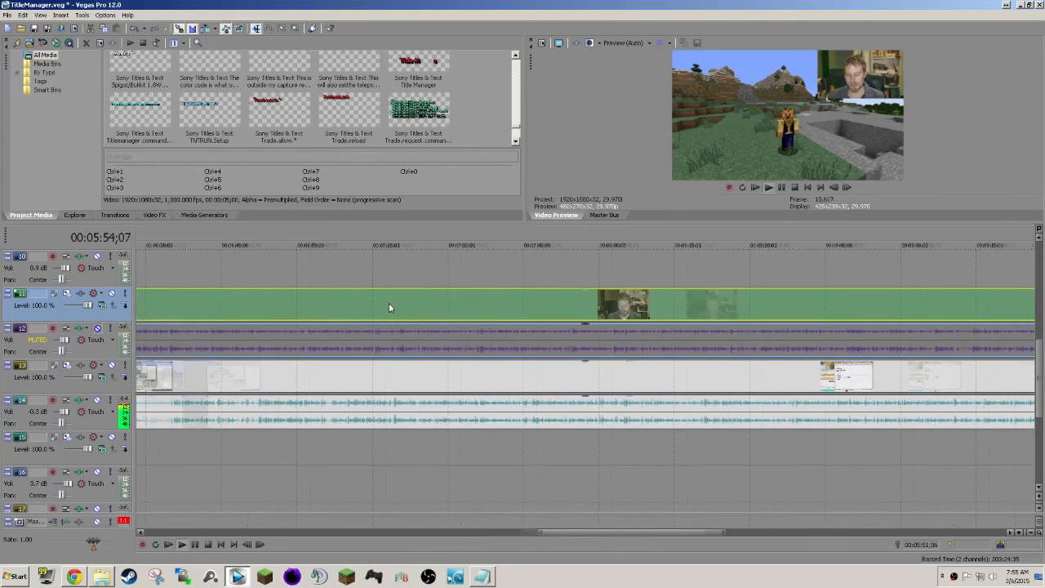
scroll(388, 302, "down", 4)
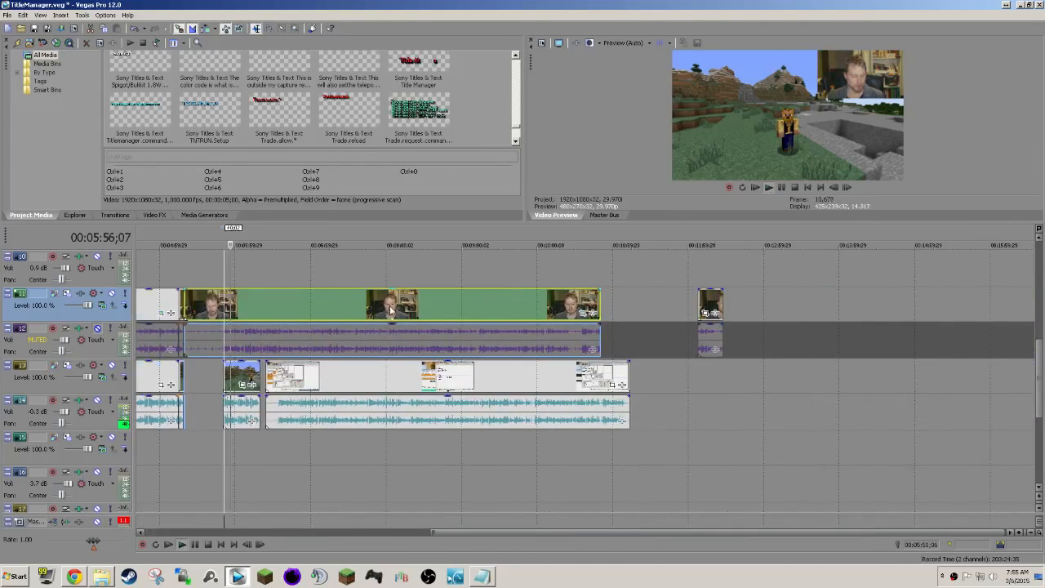
scroll(391, 308, "down", 2)
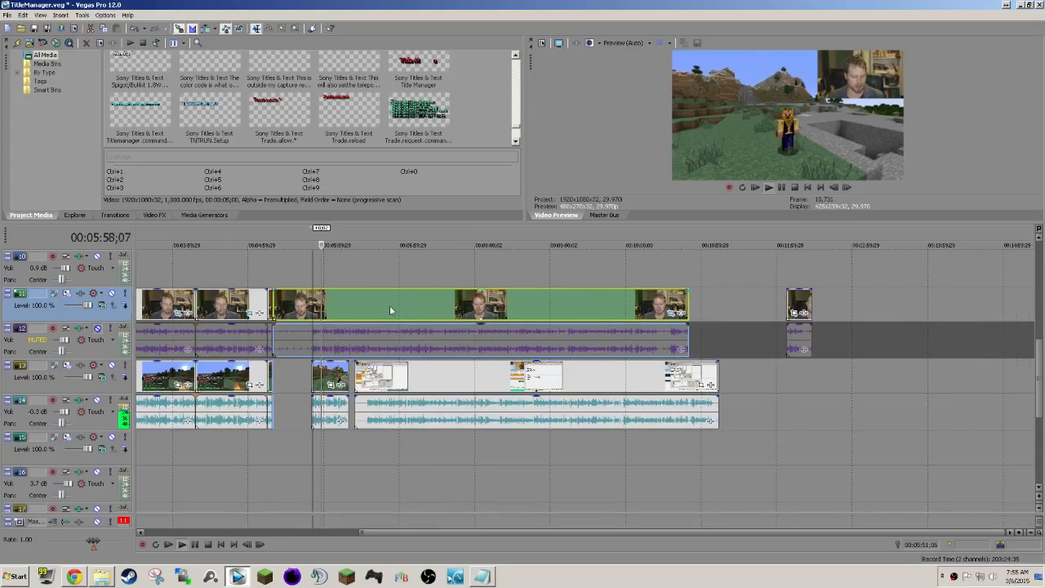
scroll(391, 308, "up", 6)
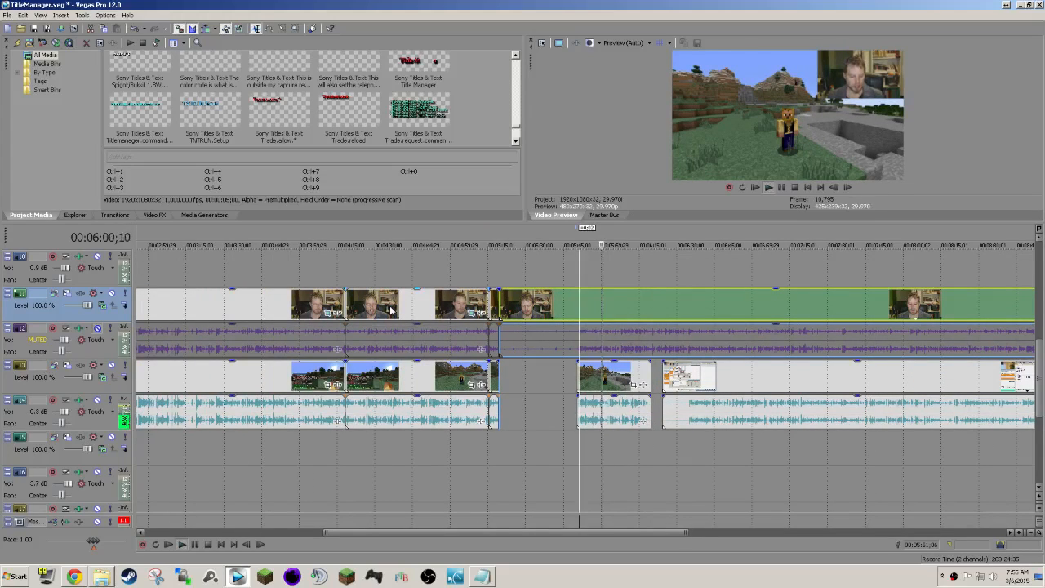
key("space")
Move the short game clip to directly after the end of the desktop recording on track 13.
scroll(592, 395, "down", 3)
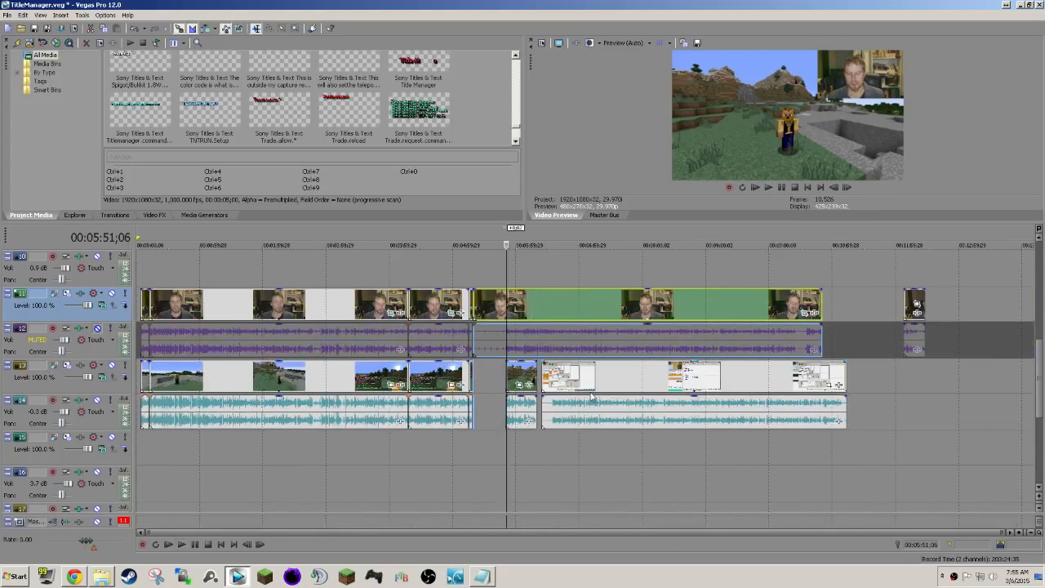
left_click(519, 375)
left_click_drag(519, 374, 860, 375)
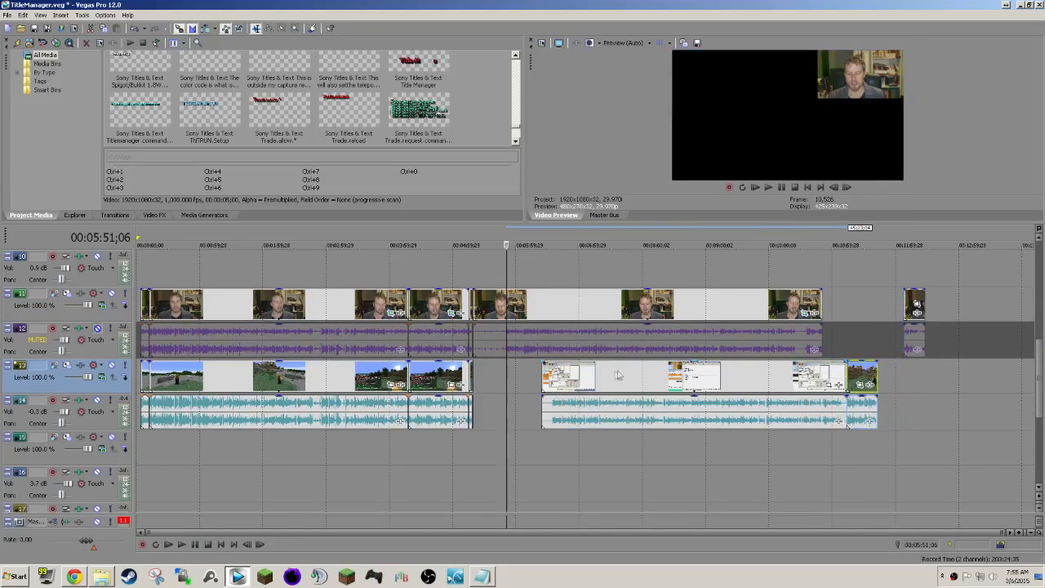
Shift the desktop recording to start at about 00:05:40, syncing its audio with the camera speech at about 00:05:51, and check by playback.
left_click_drag(611, 383, 558, 377)
scroll(588, 375, "up", 5)
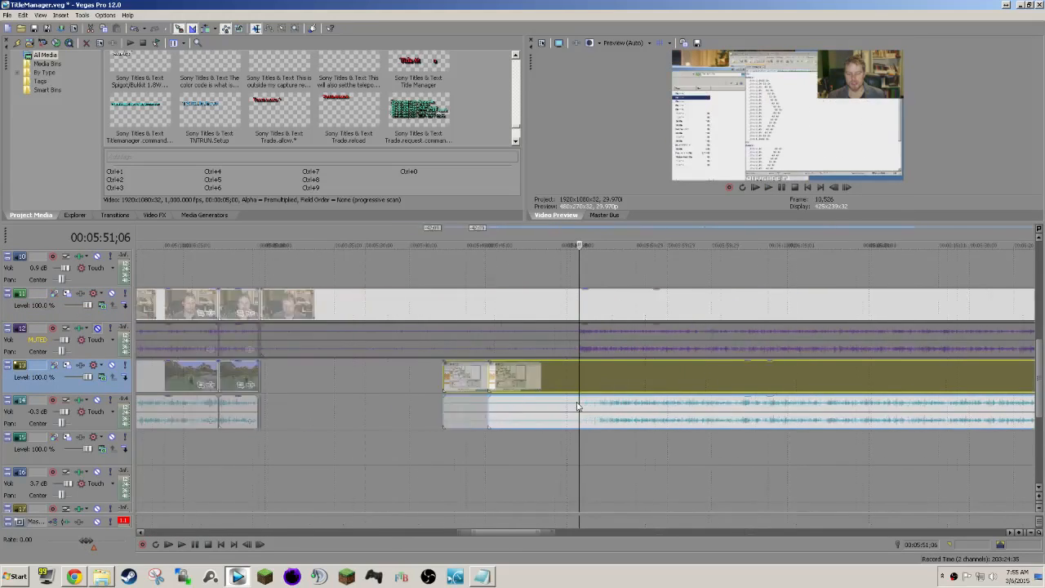
scroll(578, 375, "up", 6)
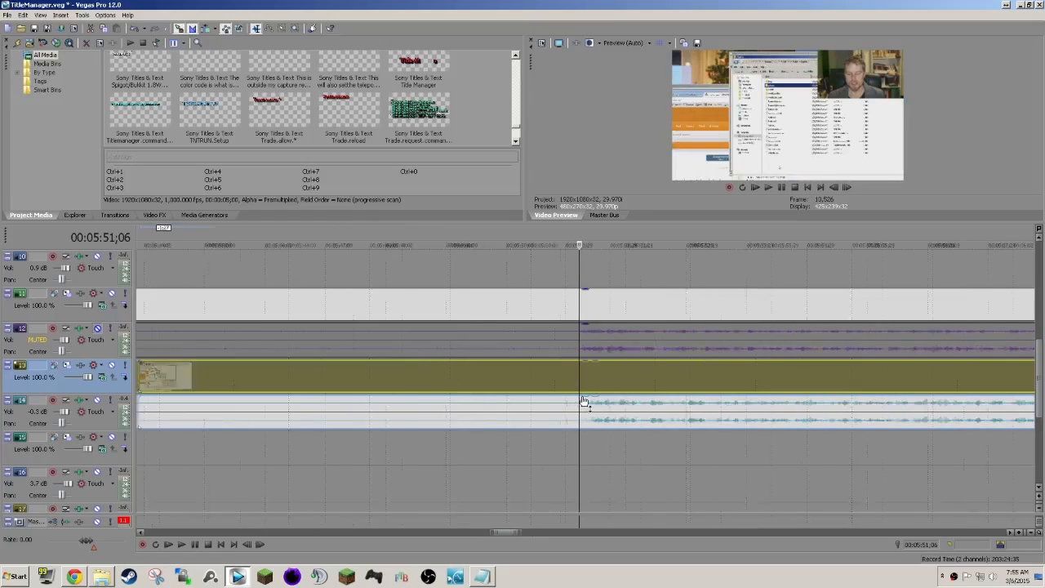
key("space")
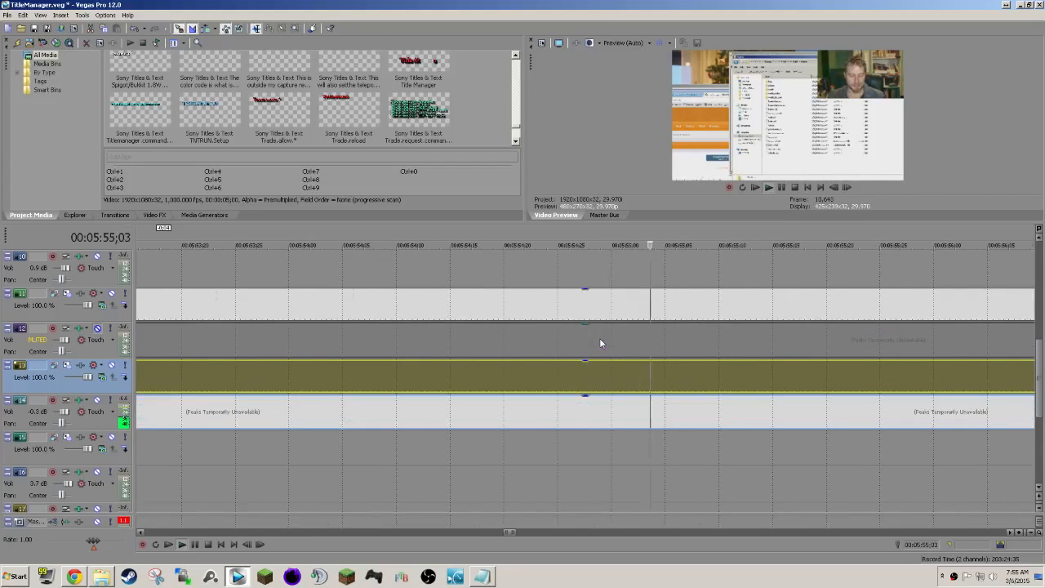
key("space")
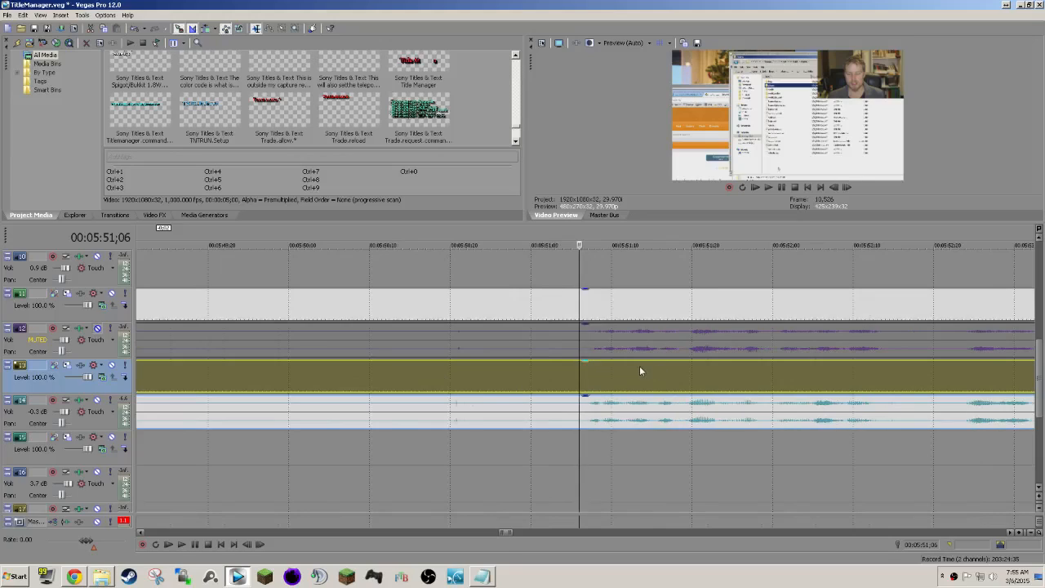
scroll(648, 377, "up", 2)
key("space")
key("space")
scroll(648, 378, "down", 3)
Select the camera and desktop recording events on tracks 11 to 14 and split them at 00:05:51;04.
left_click(543, 312)
left_click(542, 338, "ctrl")
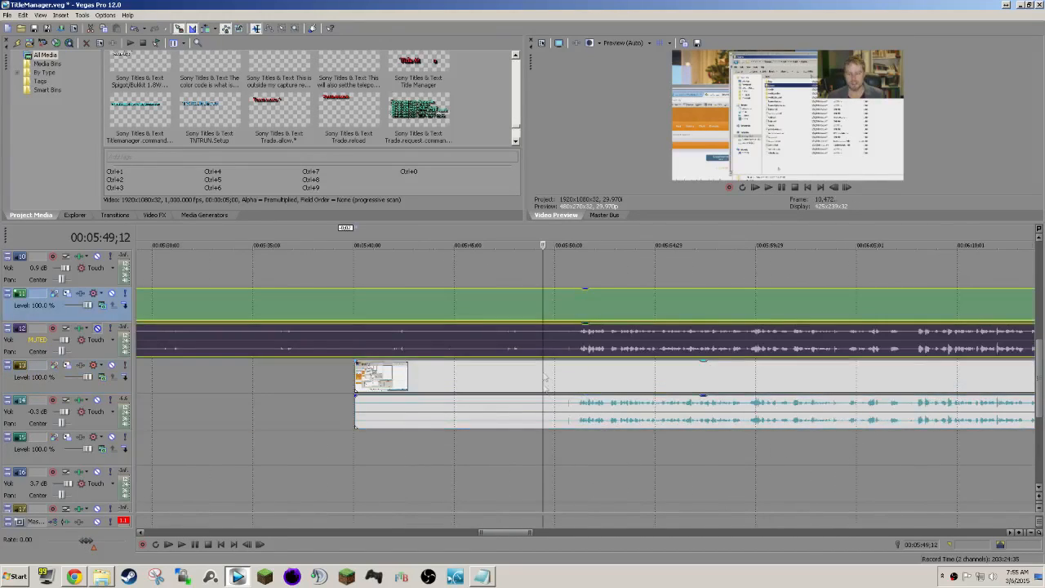
left_click(544, 375, "ctrl")
left_click(538, 414, "ctrl")
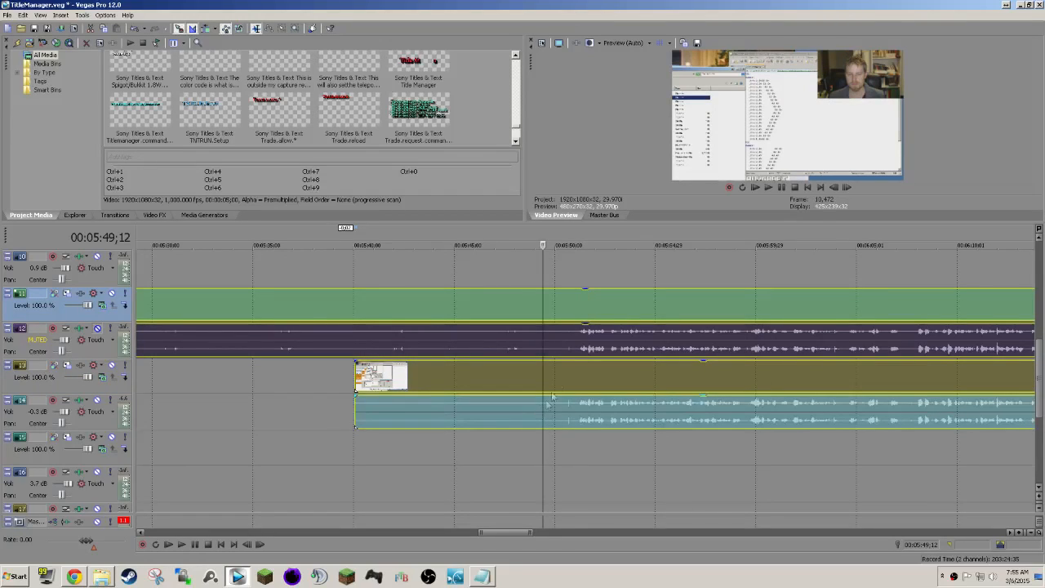
left_click(579, 311)
key("s")
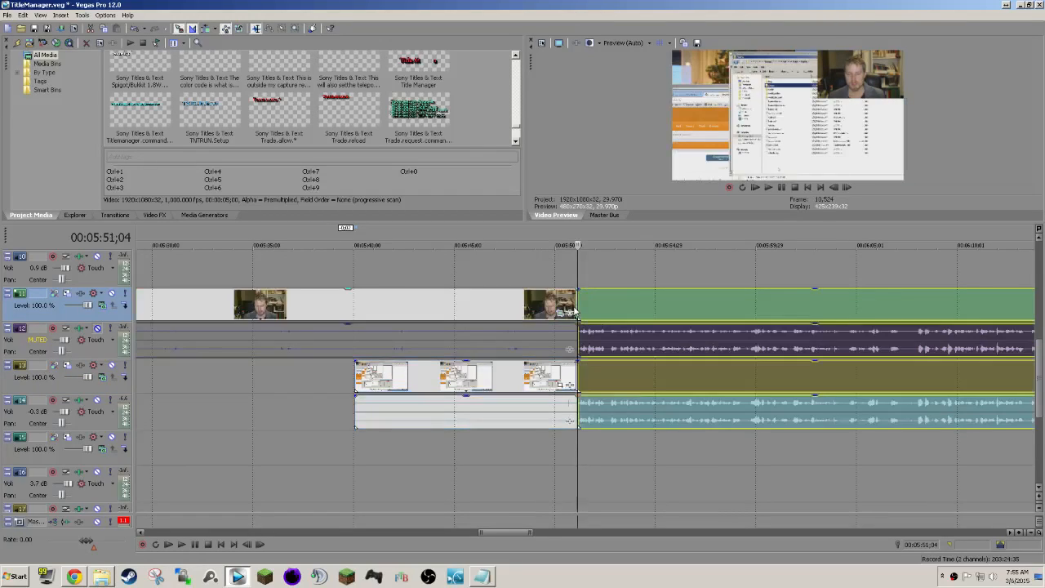
Delete the silent passage before the 00:05:51;04 split and move the following clips back to about 00:05:19;10.
scroll(574, 333, "down", 3)
scroll(575, 333, "down", 2)
left_click(535, 306)
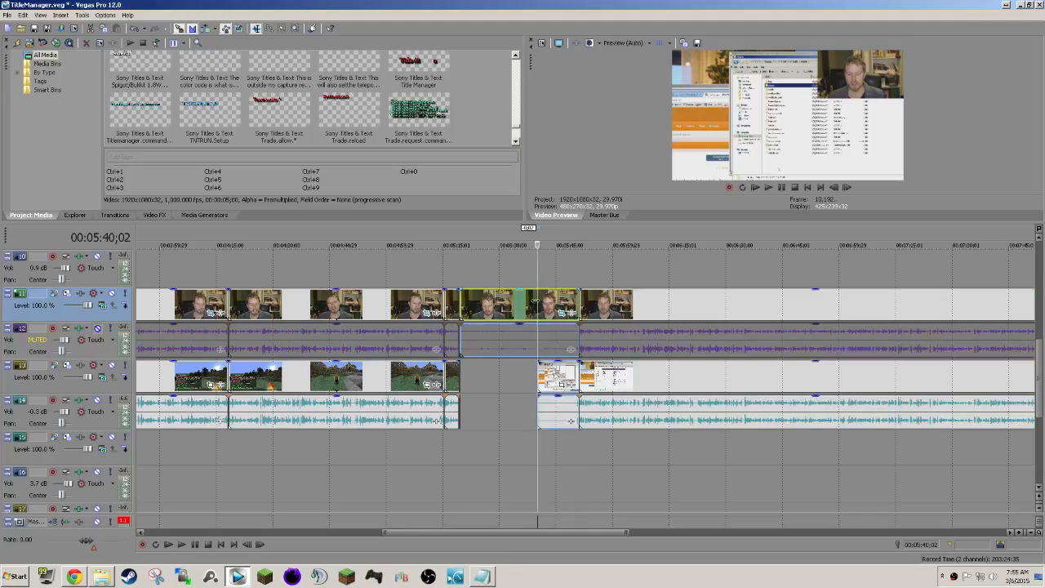
key("Delete")
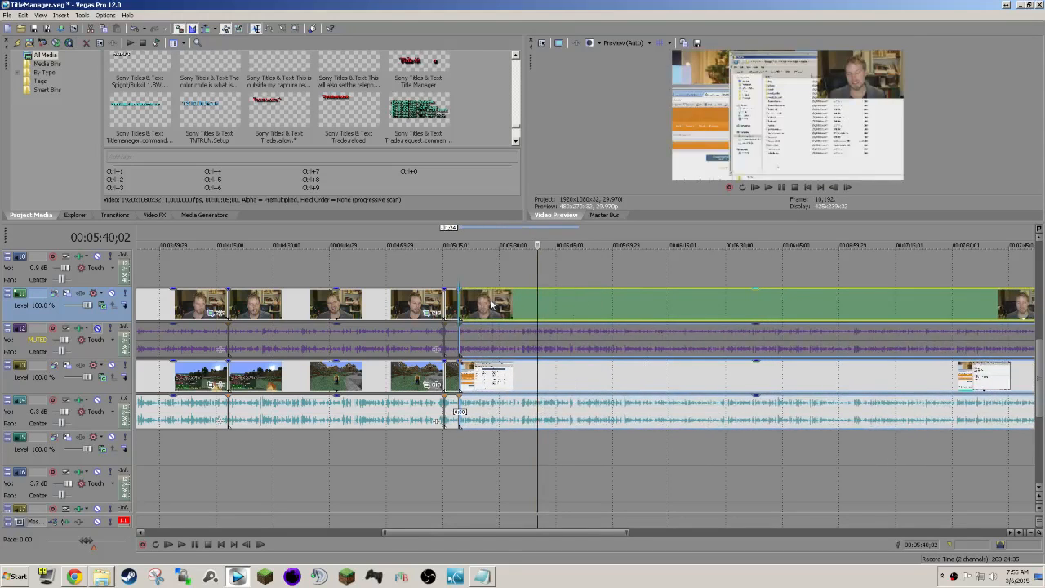
Delete the leftover game clip fragment at the 00:05:19;10 cut, close the gap with the following clips, and check the join by playback.
left_click(461, 284)
scroll(461, 285, "up", 6)
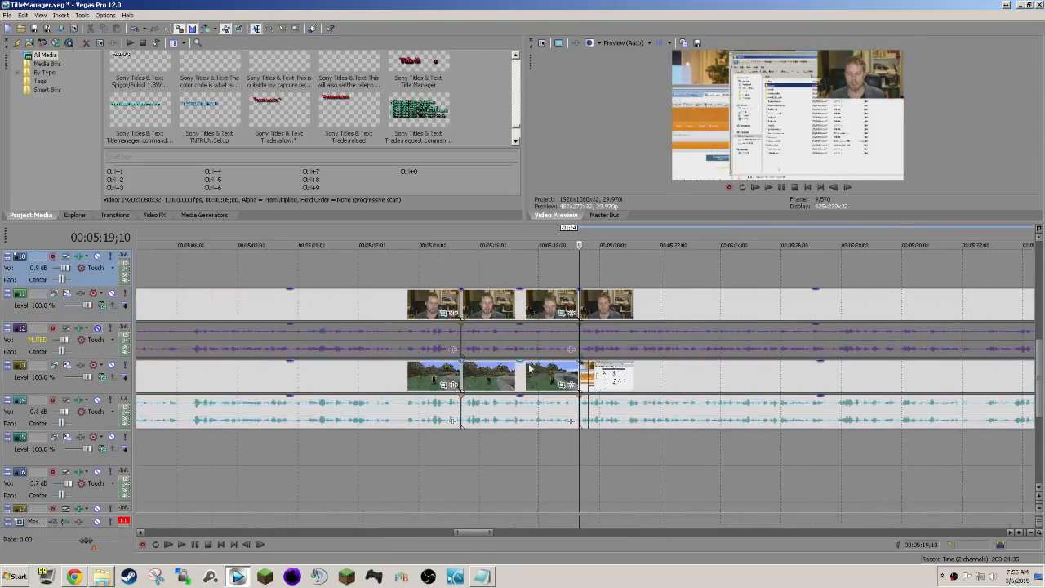
left_click_drag(715, 309, 754, 309)
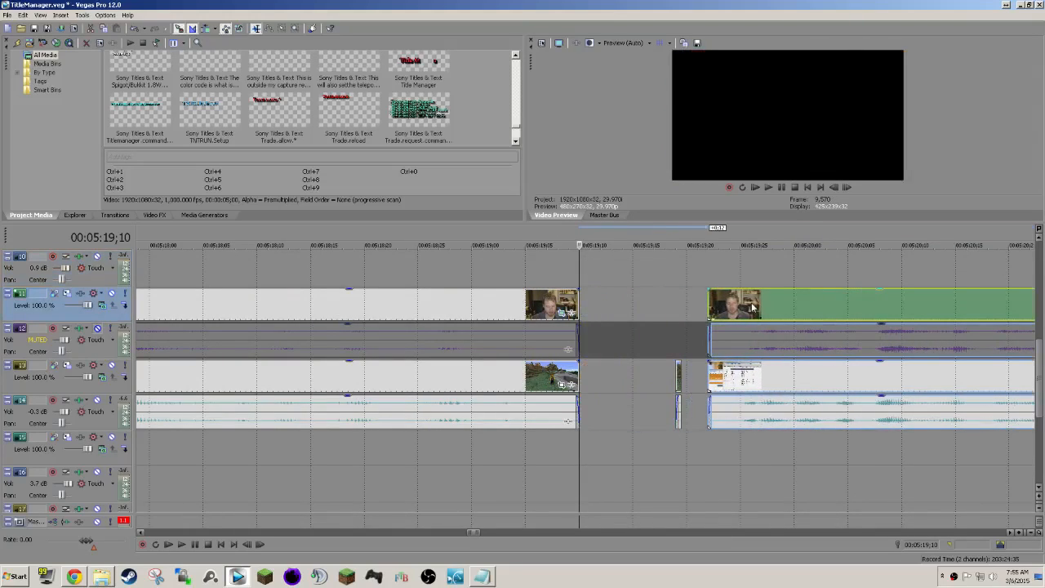
left_click(678, 375)
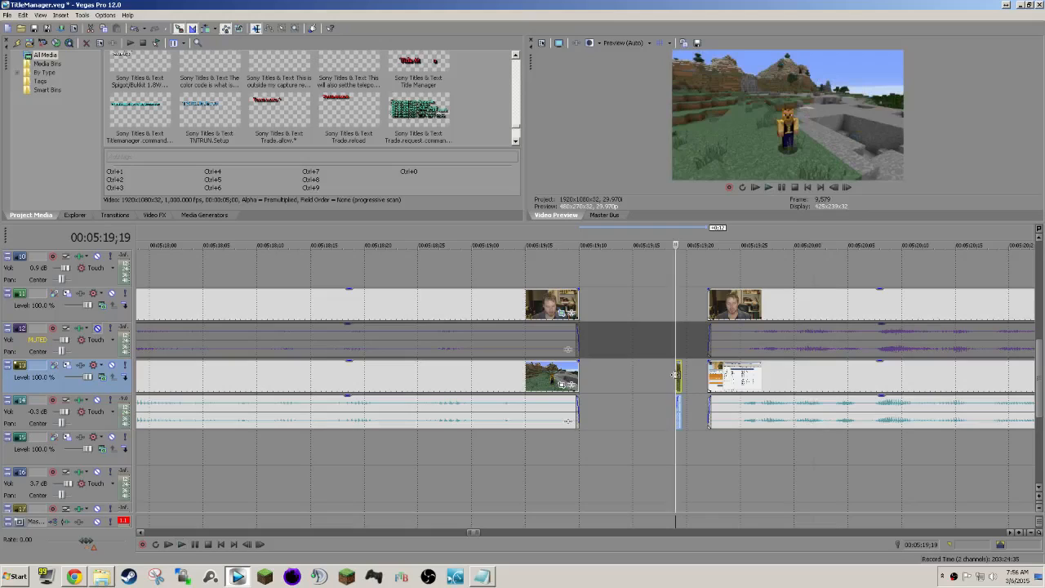
key("Delete")
left_click_drag(721, 308, 598, 301)
left_click(503, 256)
key("space")
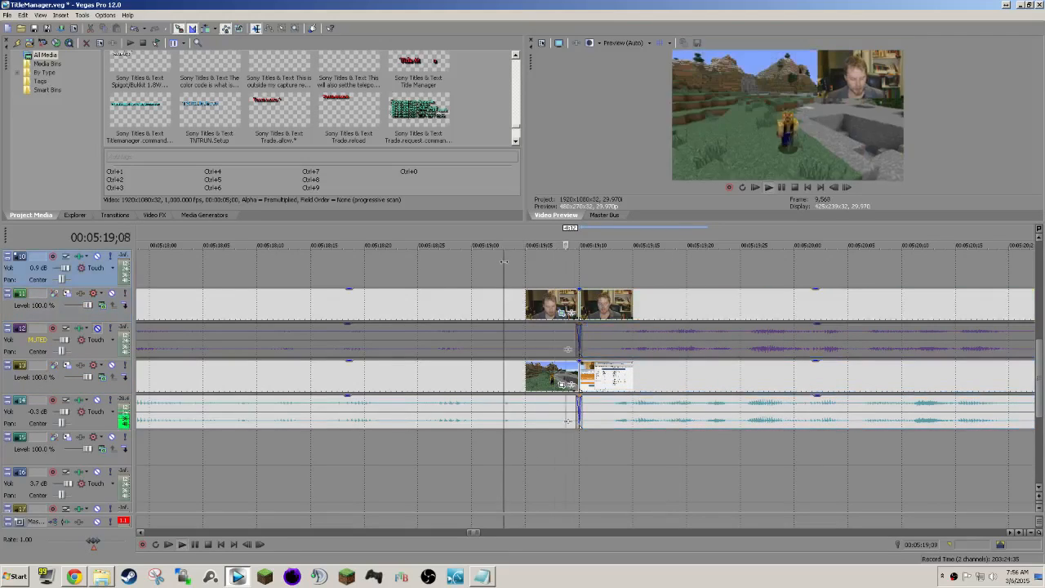
left_click(430, 266)
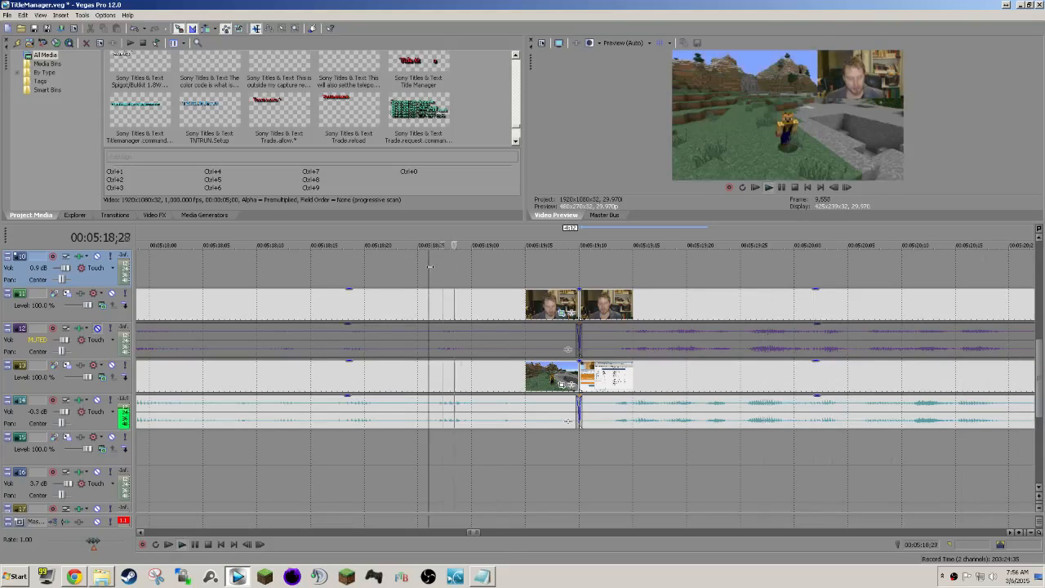
key("space")
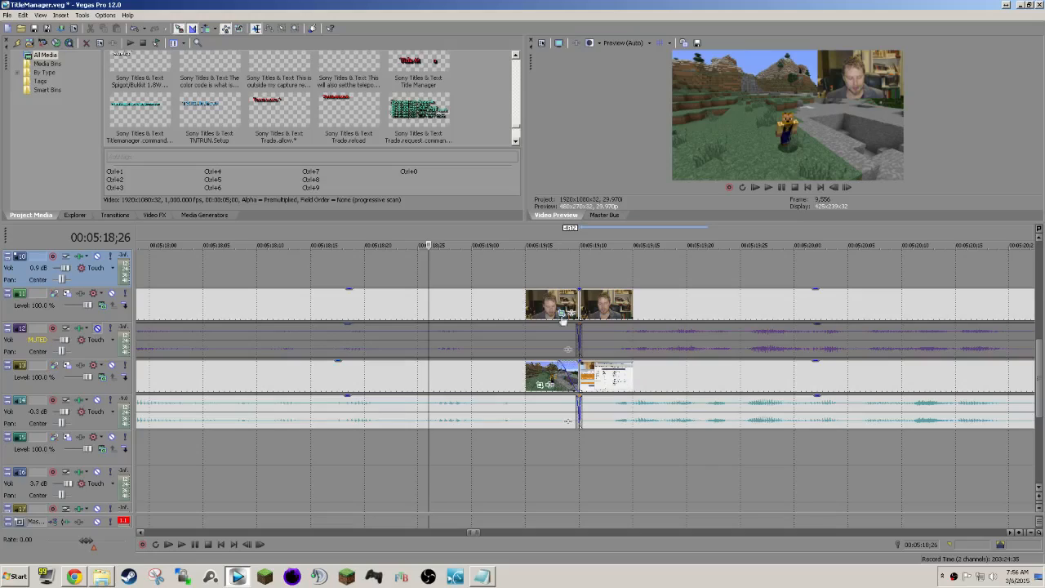
Add short fade-outs before and fade-ins of about 6 frames after the 00:05:19;10 cut on video tracks 11 and 13, and preview.
left_click_drag(579, 288, 620, 287)
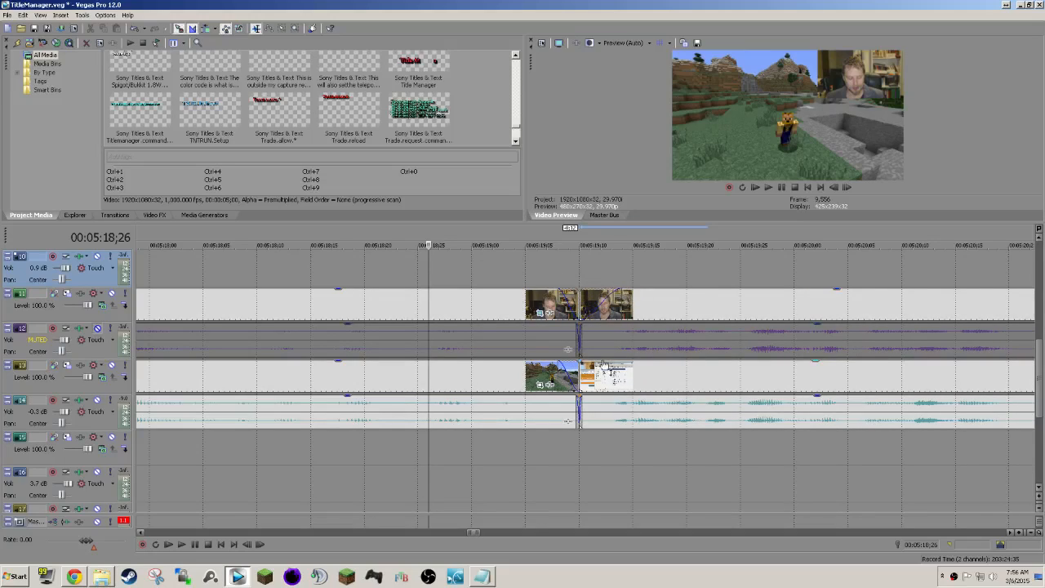
left_click_drag(578, 360, 638, 356)
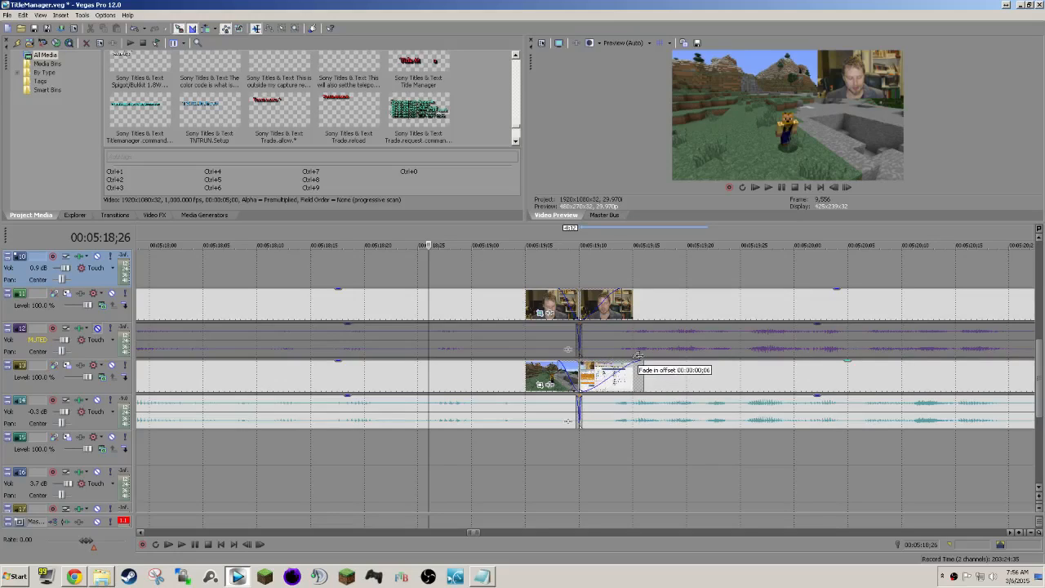
left_click_drag(622, 292, 640, 292)
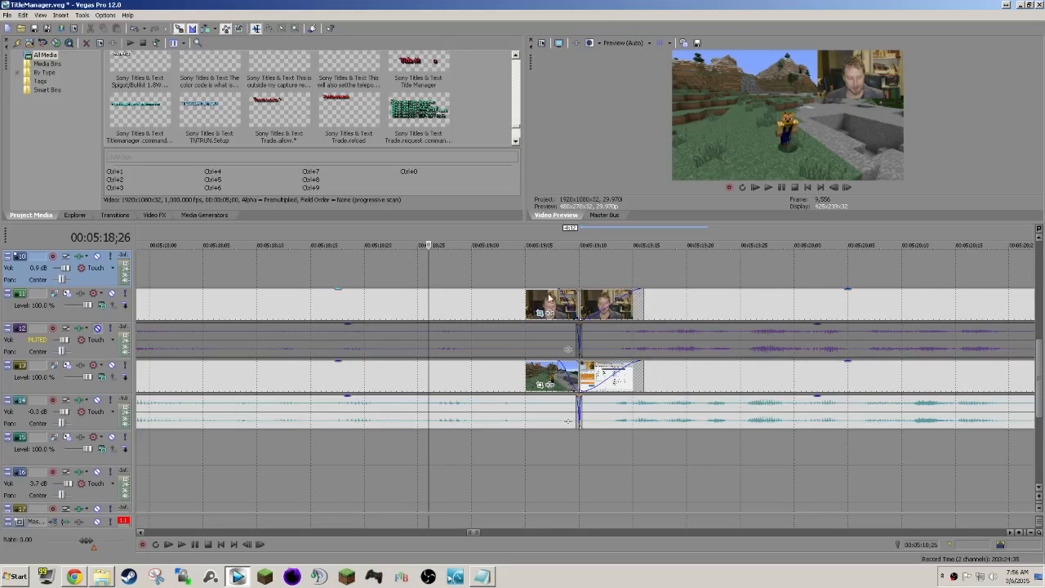
left_click_drag(557, 293, 525, 296)
left_click_drag(555, 376, 533, 377)
key("space")
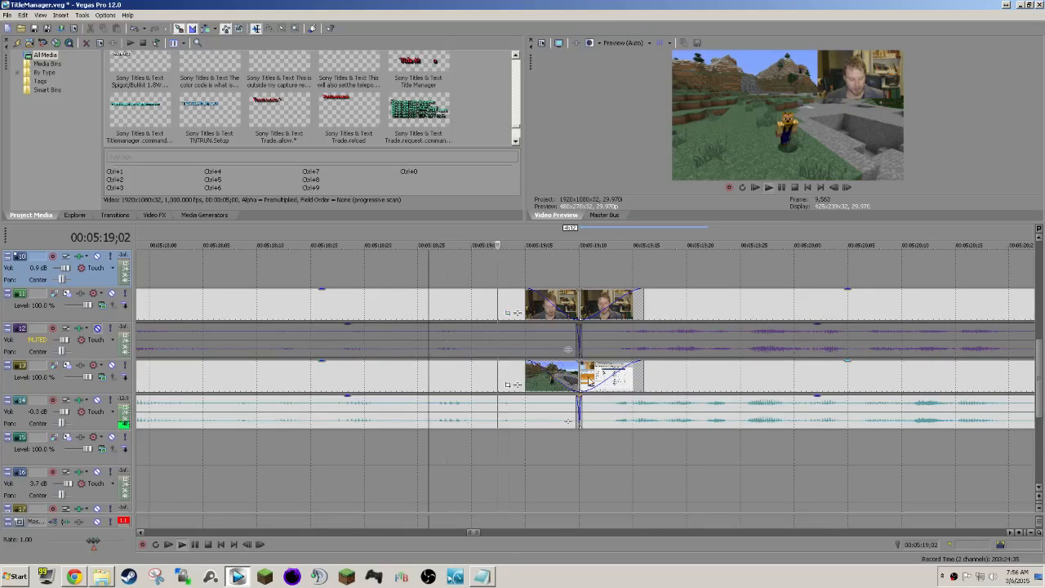
key("space")
Crop the desktop recording on track 13 to the file explorer window using Event Pan/Crop, about 906 by 510.
scroll(697, 407, "down", 3)
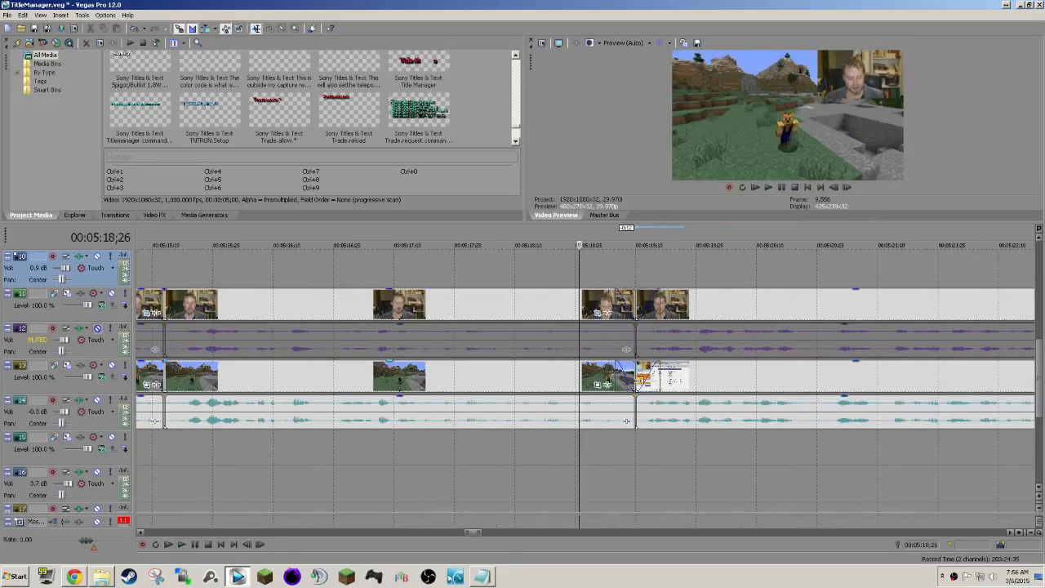
left_click(729, 382)
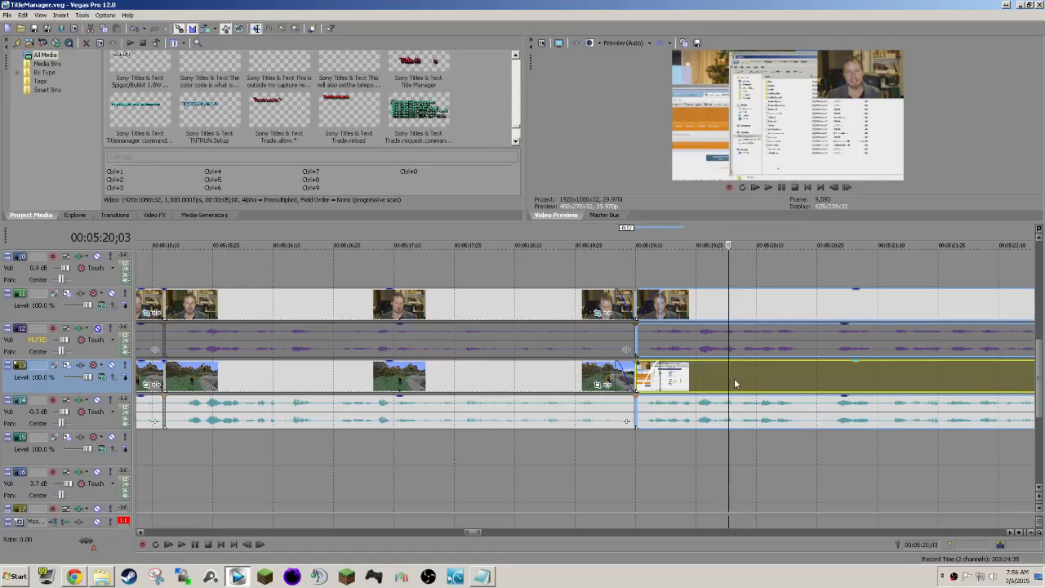
right_click(735, 382)
left_click(879, 117)
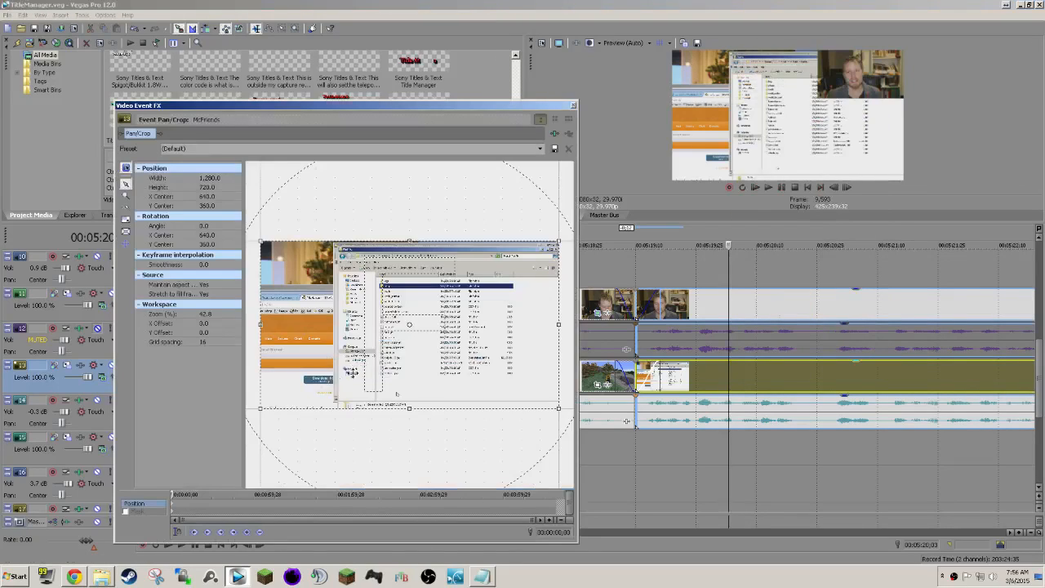
left_click_drag(257, 410, 342, 377)
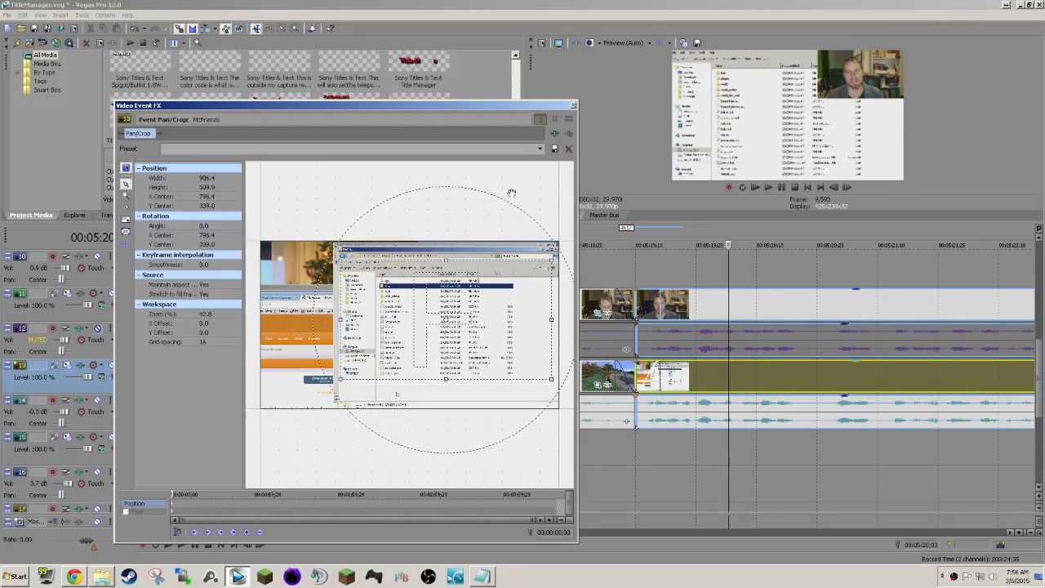
left_click(574, 104)
Play back the cropped desktop section from the 00:05:19;10 cut to review its framing, sync and speech.
left_click(644, 268)
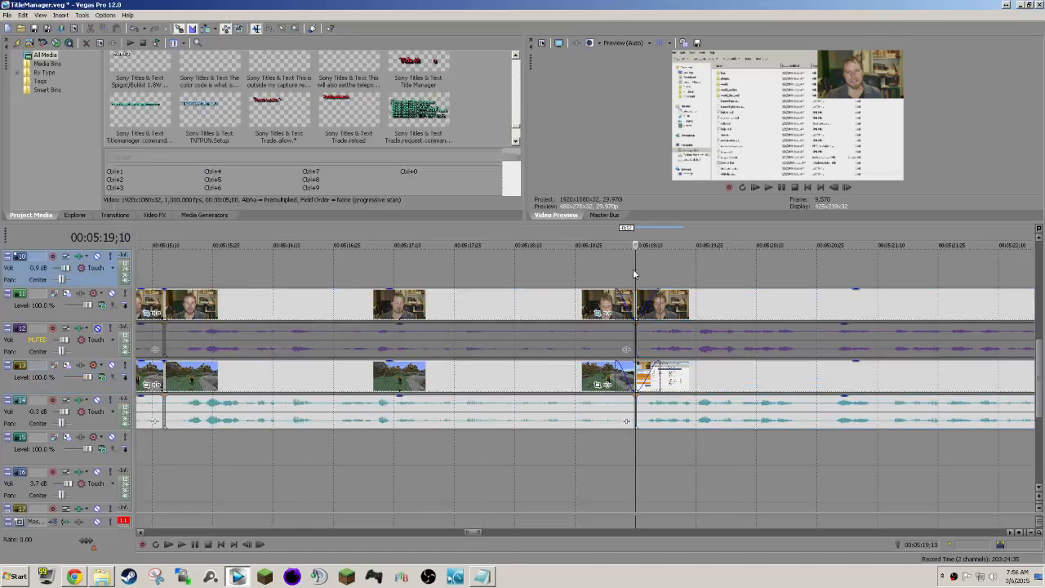
key("space")
scroll(626, 367, "down", 8)
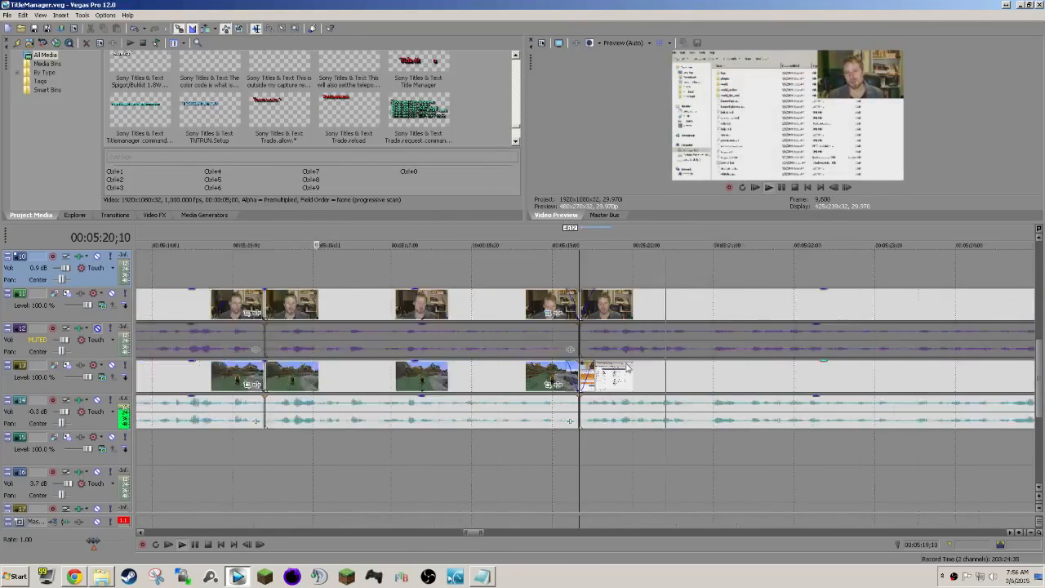
scroll(626, 368, "right", 5)
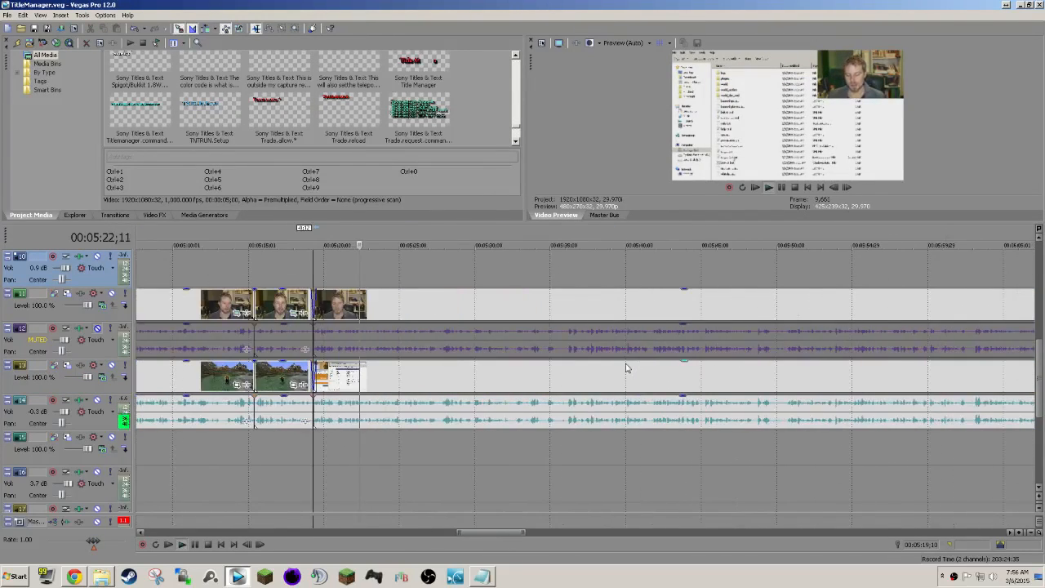
scroll(626, 368, "up", 1)
scroll(626, 367, "right", 1)
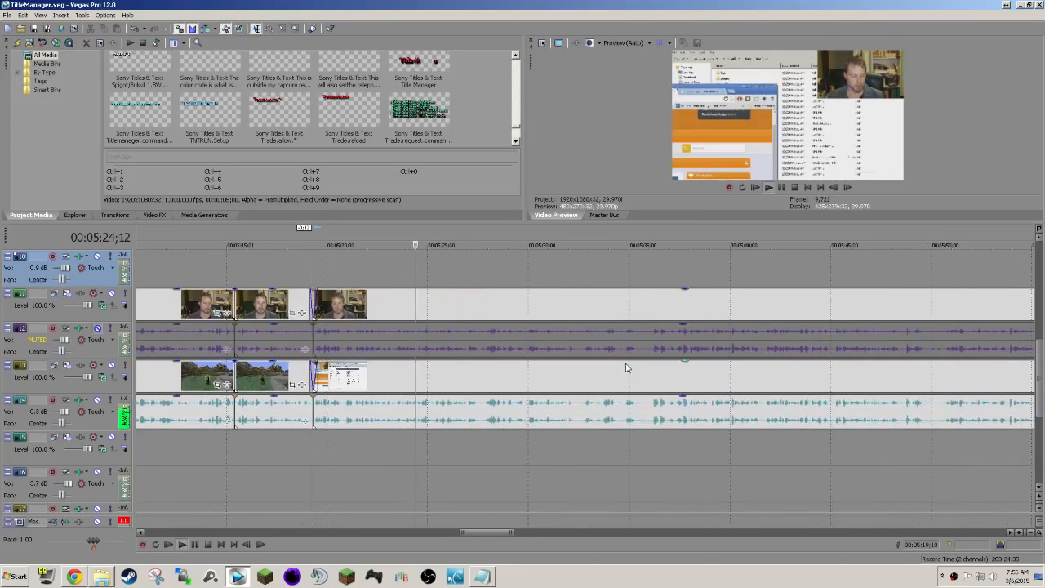
scroll(626, 367, "right", 1)
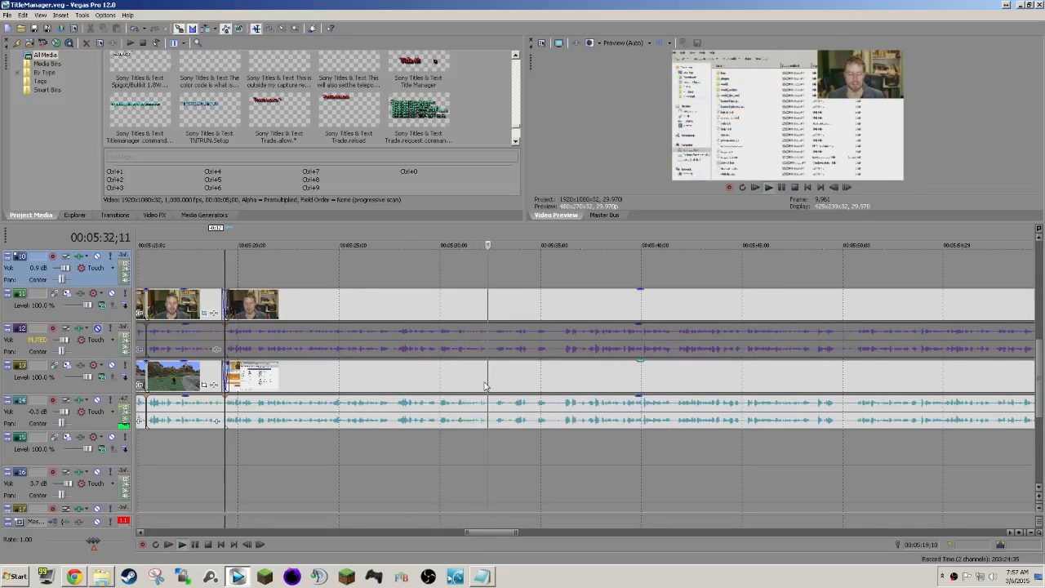
scroll(484, 339, "right", 2)
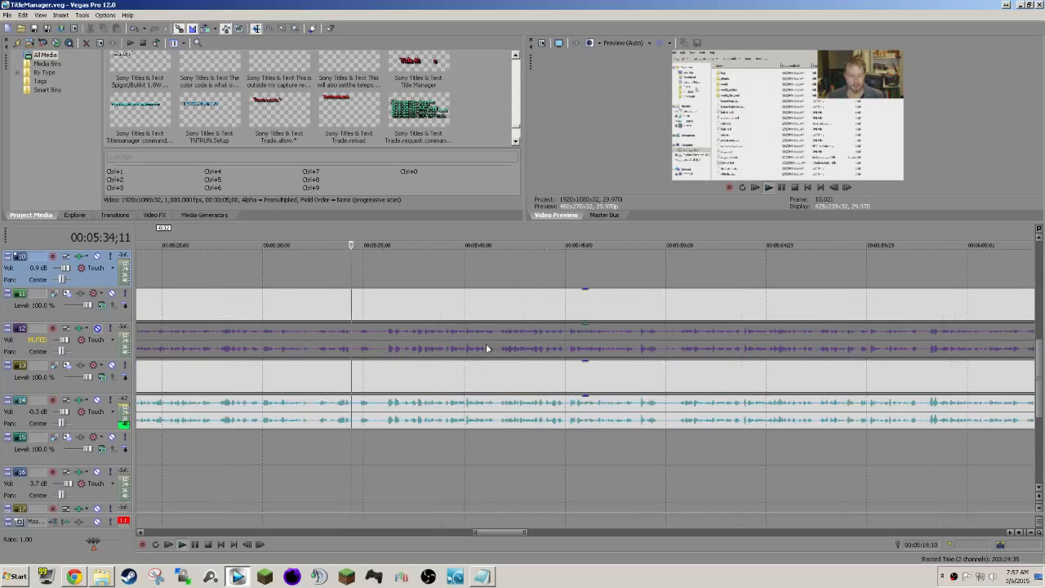
scroll(472, 380, "right", 1)
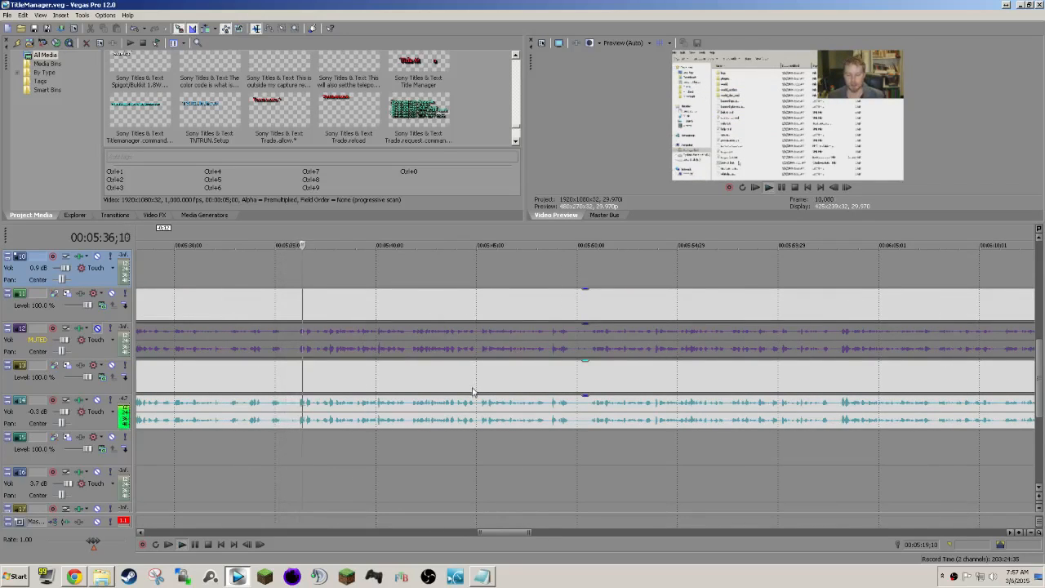
scroll(473, 411, "down", 1)
scroll(472, 411, "right", 1)
scroll(473, 410, "right", 1)
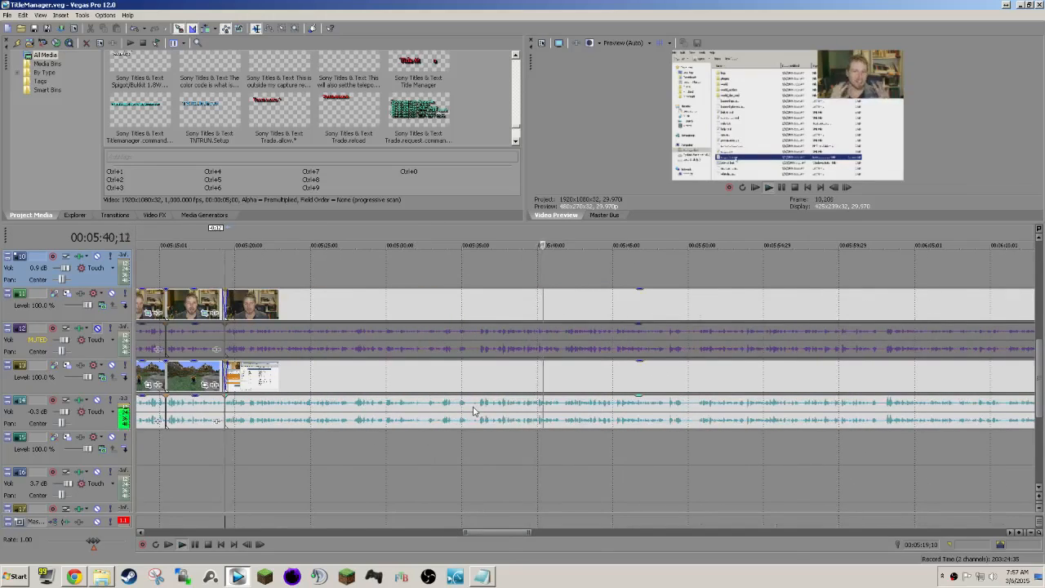
scroll(473, 410, "right", 1)
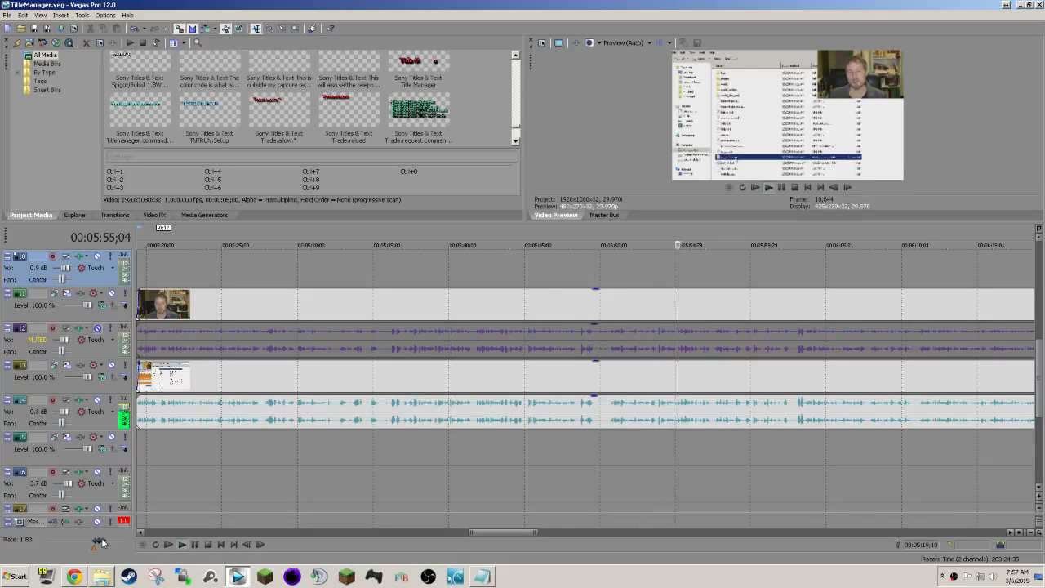
Review the desktop recording up to about 00:07:05, speeding playback up to a rate of about 1.75 and returning to normal speed.
left_click_drag(101, 542, 101, 542)
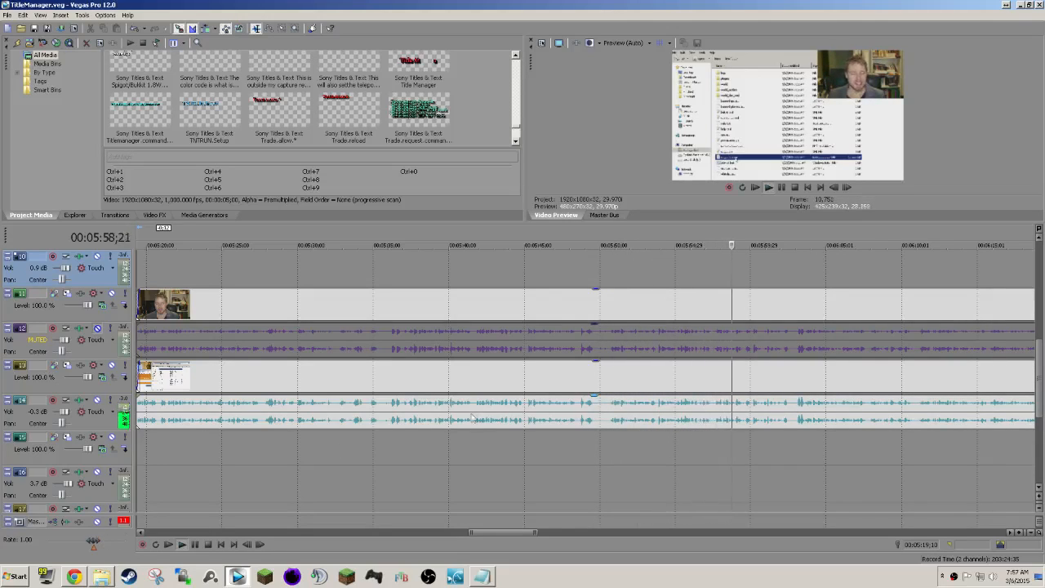
scroll(482, 417, "down", 5)
scroll(483, 417, "right", 5)
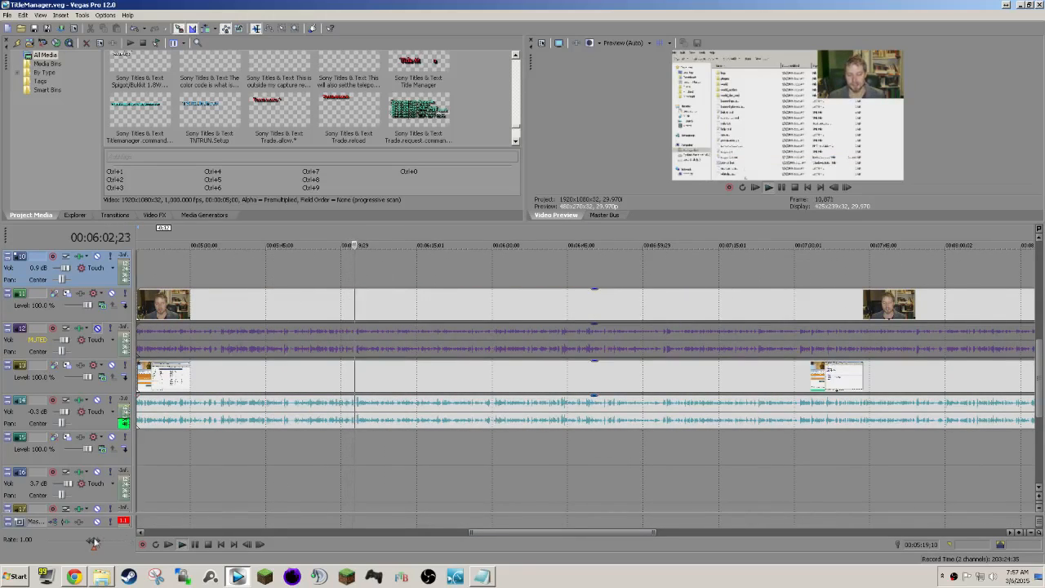
left_click_drag(93, 542, 98, 543)
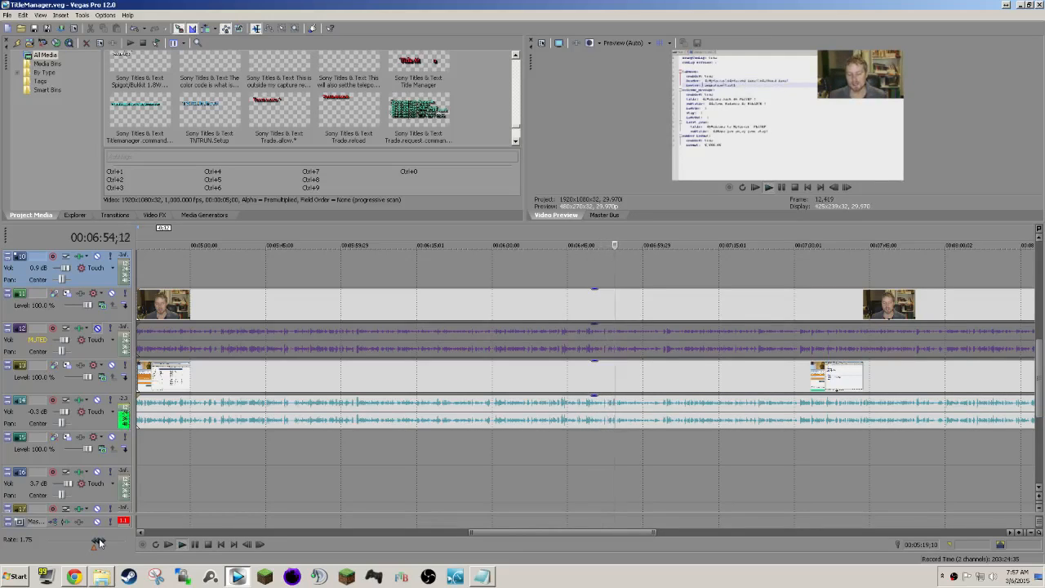
double_click(98, 542)
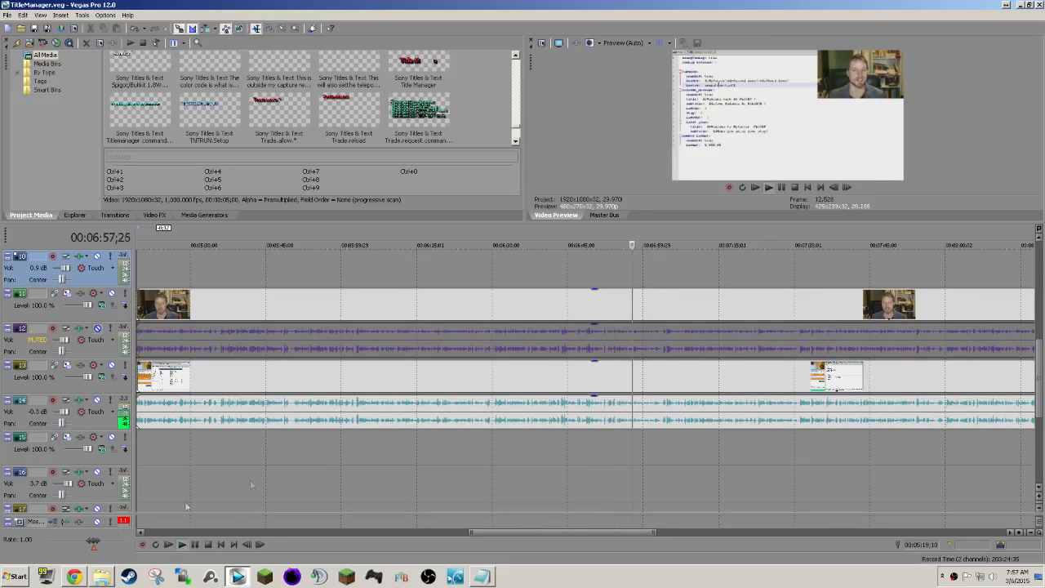
scroll(662, 270, "down", 5)
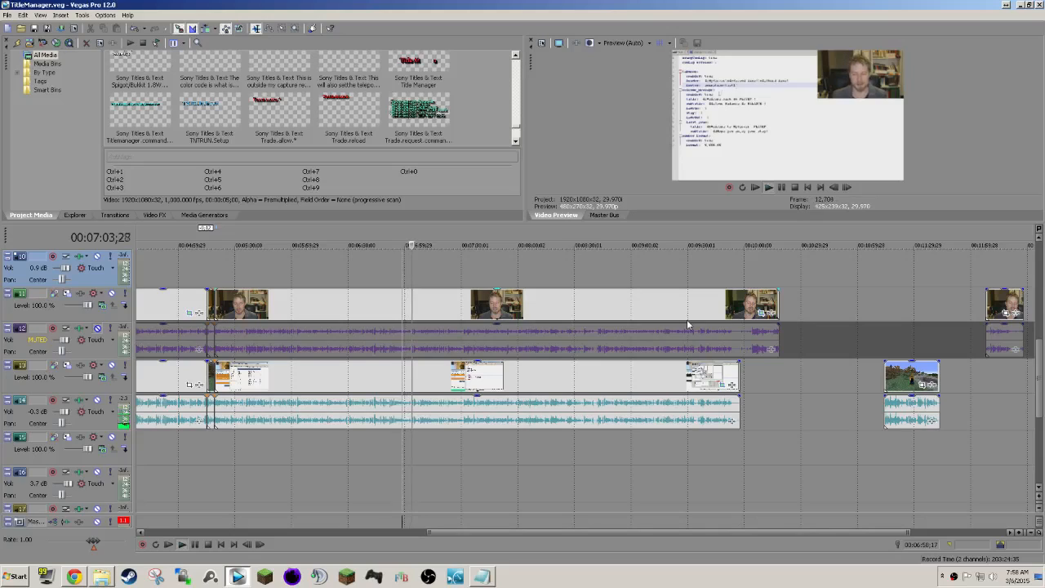
scroll(682, 356, "down", 2)
scroll(682, 356, "up", 1)
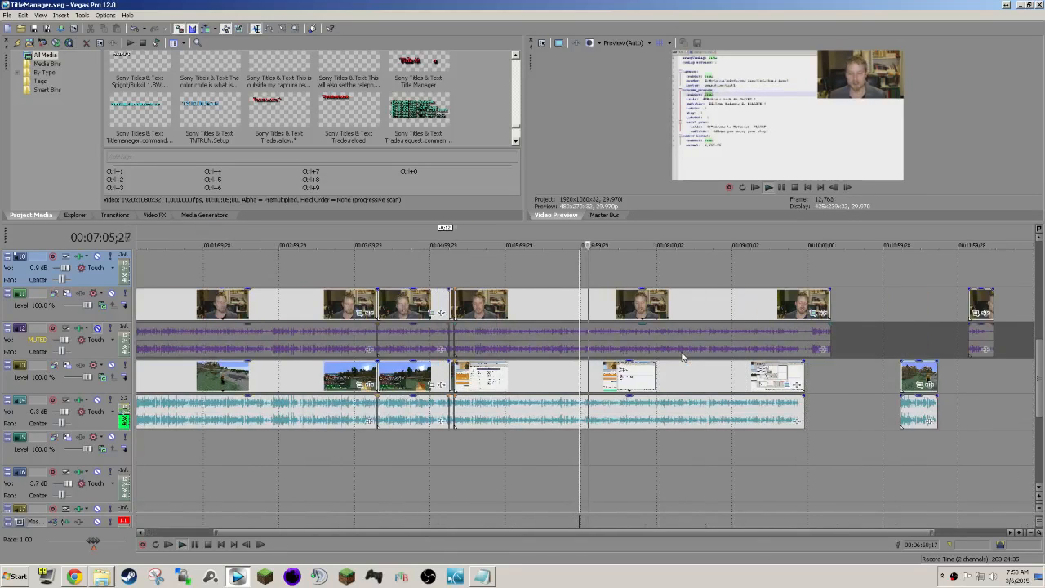
Compare the game and desktop sound by playback, move the desktop recording's audio from track 14 to track 16, and listen to the result.
left_click(421, 377)
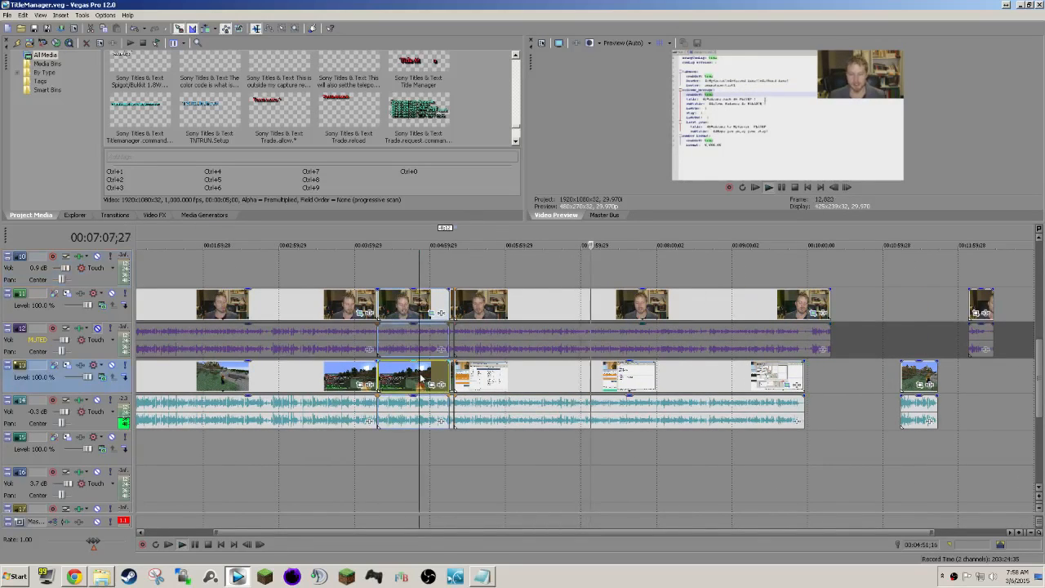
left_click(504, 384)
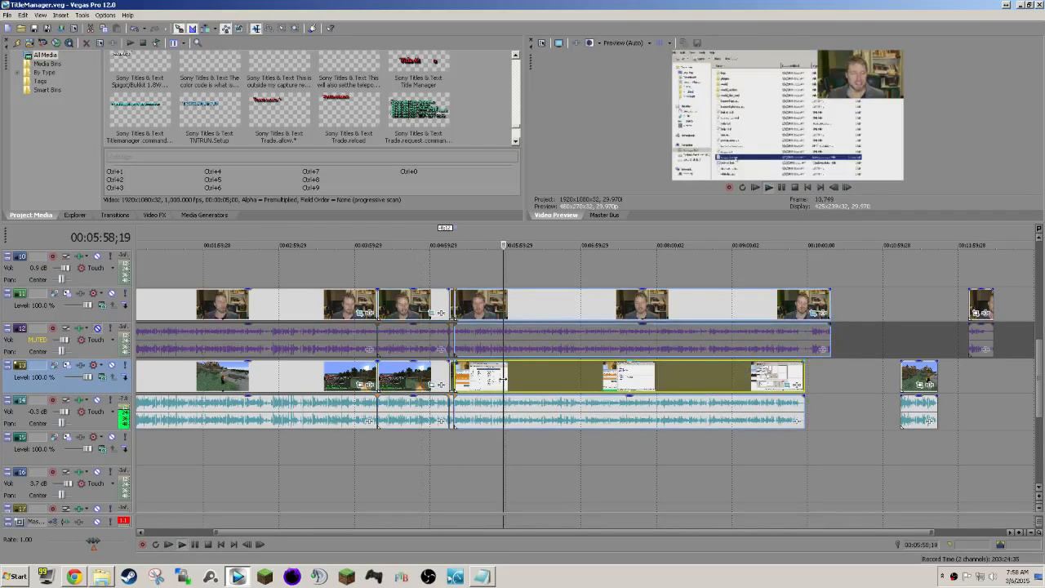
left_click(573, 384)
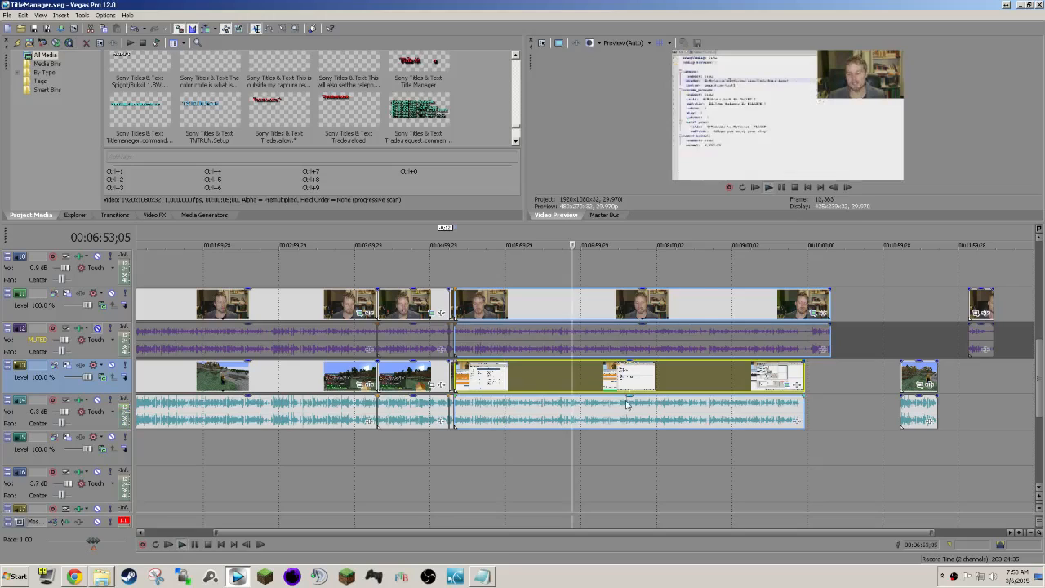
scroll(626, 404, "up", 4)
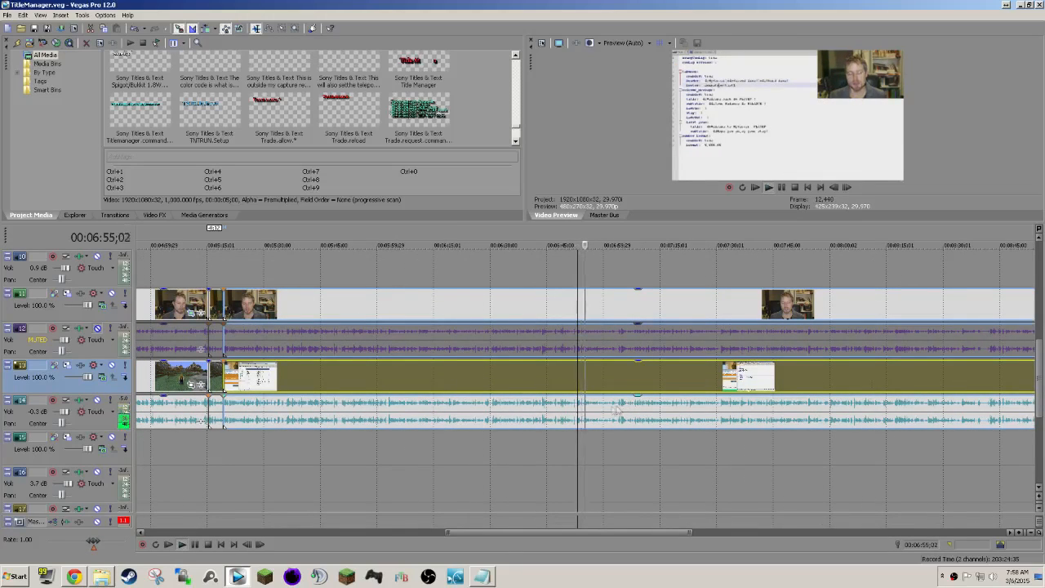
left_click_drag(555, 421, 551, 487)
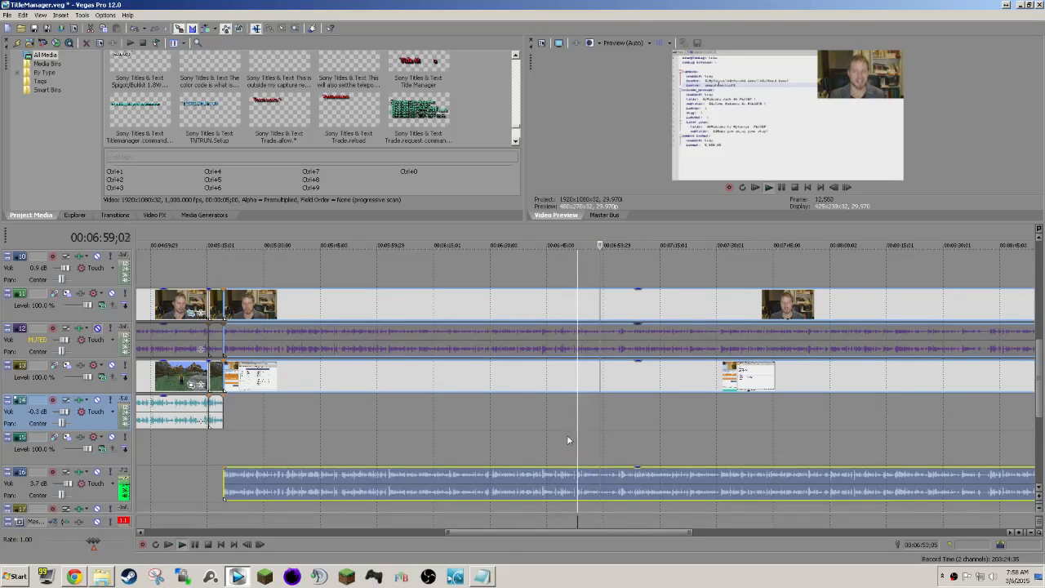
scroll(566, 434, "down", 3)
scroll(566, 434, "right", 1)
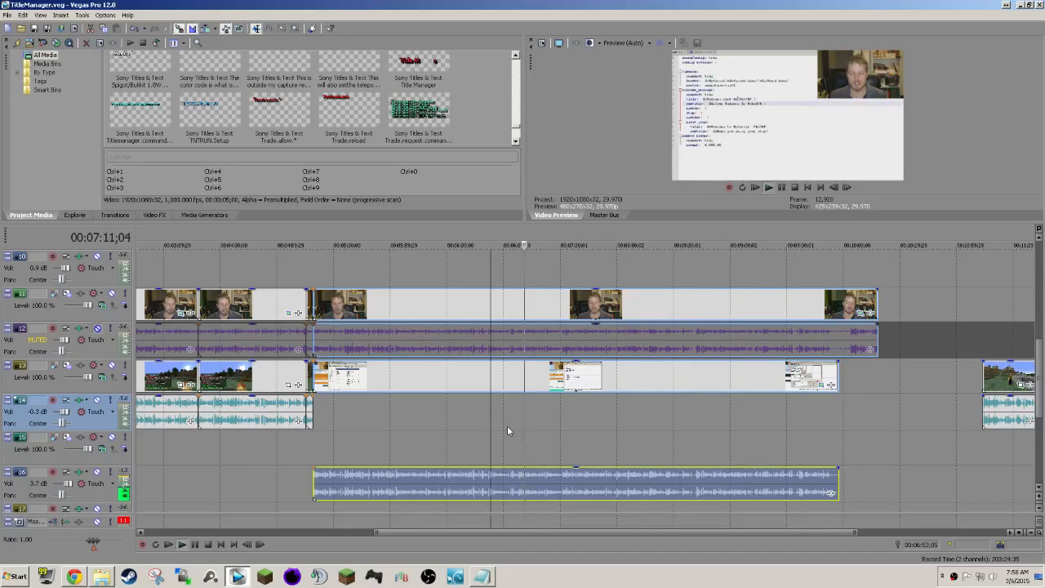
left_click(781, 188)
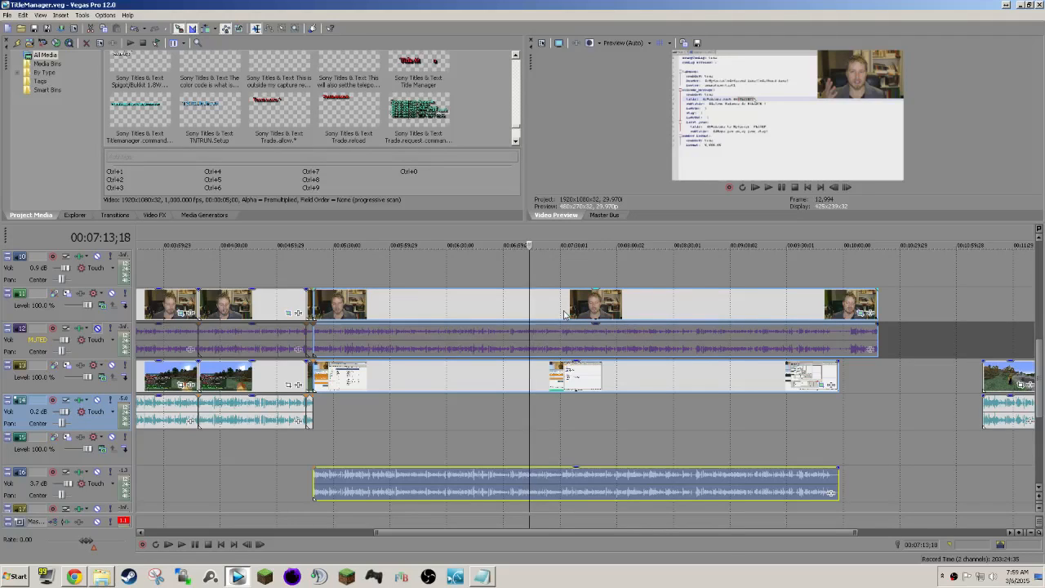
Play back the desktop section from 00:07:13;18 at a rate of about 1.45 to find where the variables are discussed.
key("space")
left_click_drag(94, 541, 99, 542)
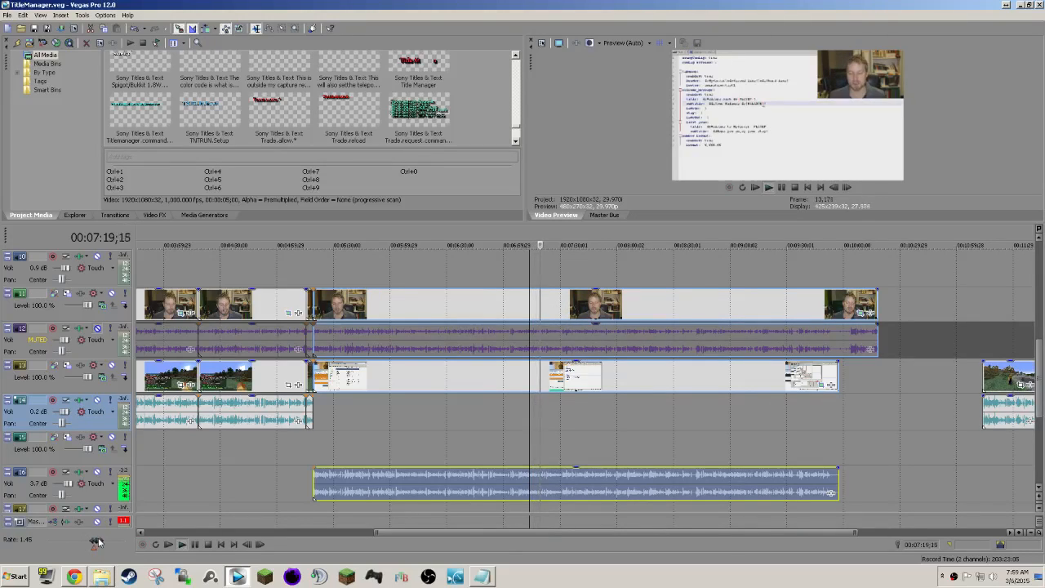
left_click(513, 420)
key("space")
Copy the existing "/TM ANIMATIONS" title and paste it on track 9 at about 00:07:13.
scroll(533, 417, "up", 4)
left_click(216, 372)
left_click(167, 340)
key("ctrl+c")
left_click(588, 373)
key("space")
left_click(594, 373)
key("ctrl+v")
left_click(606, 240)
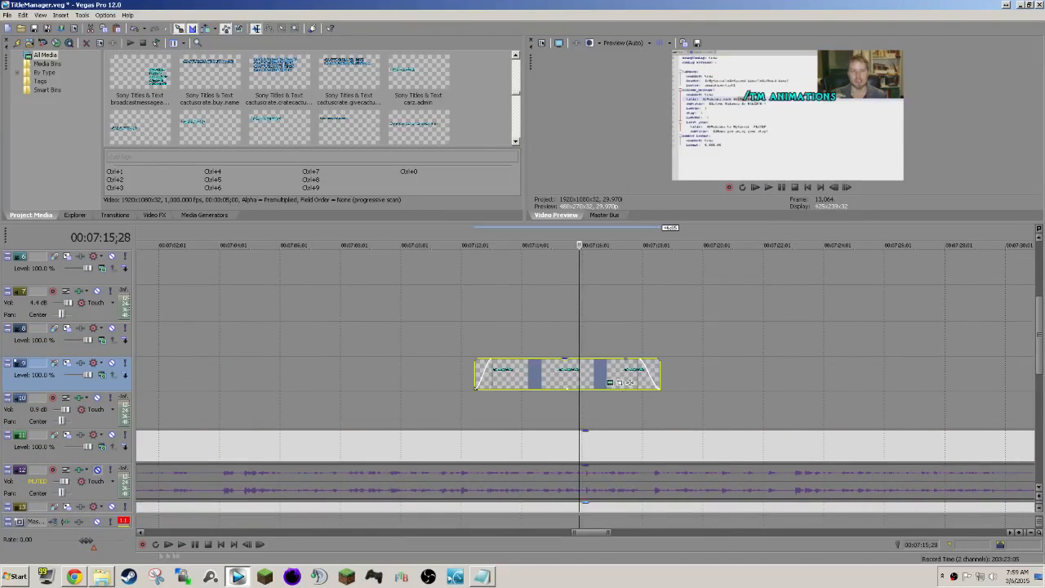
Copy the variable list from the TitleManager GitHub wiki in Chrome and replace the pasted title's text in Vegas Pro with it.
key("alt+Tab")
left_click(338, 456)
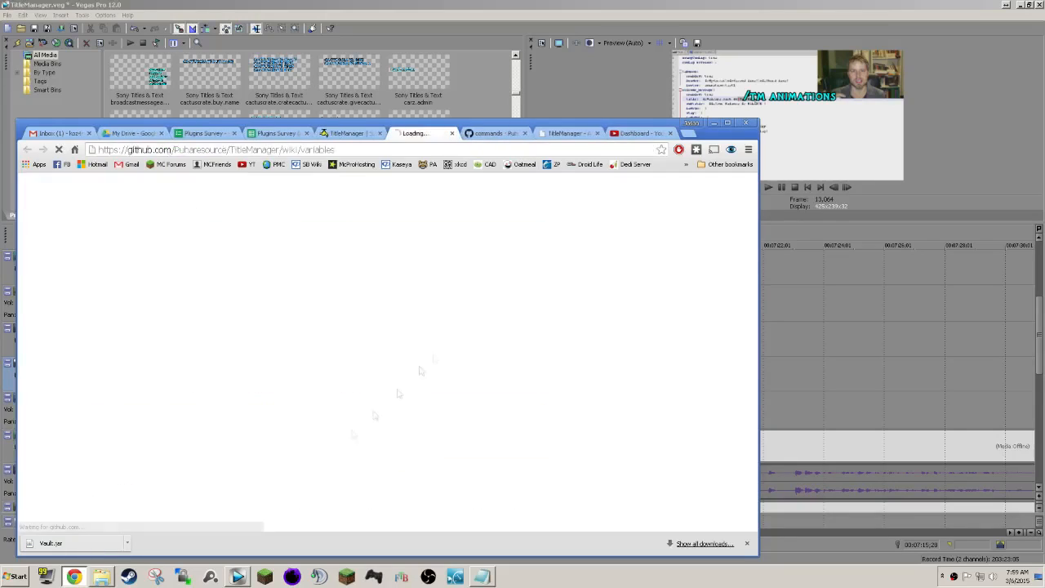
left_click_drag(326, 390, 137, 275)
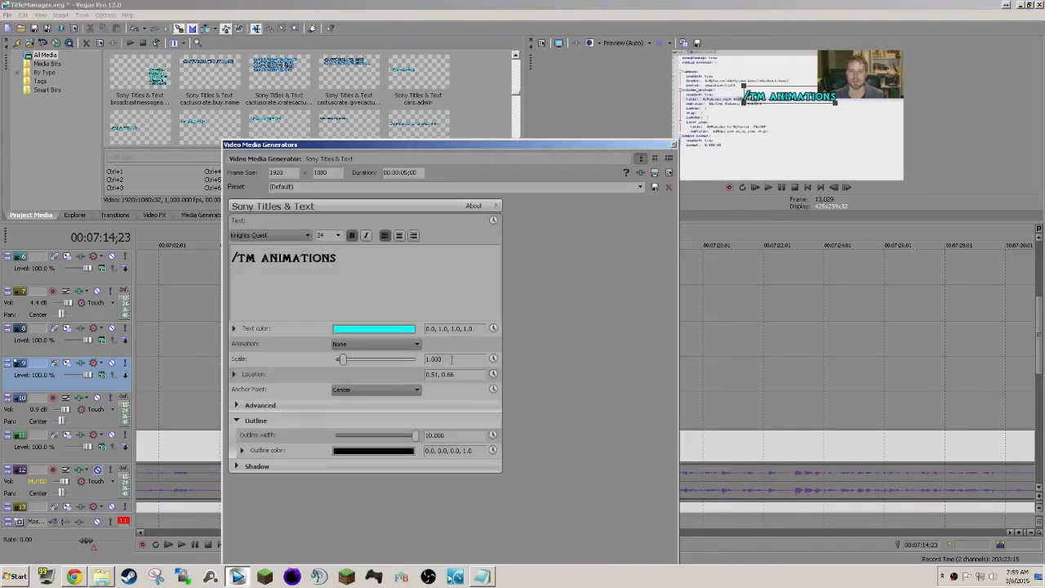
key("ctrl+a")
key("ctrl+v")
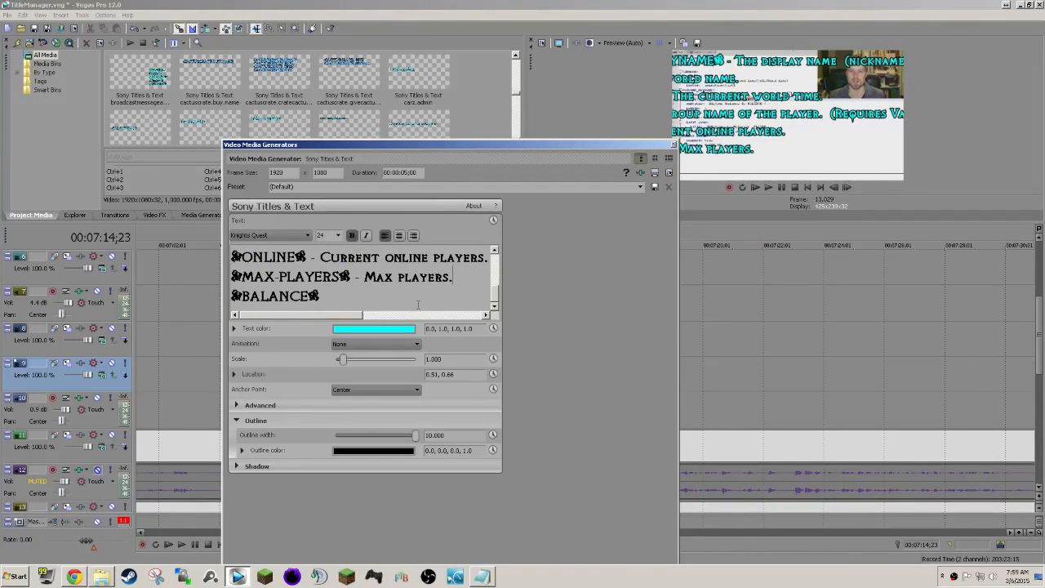
Remove the description after {MAX-PLAYERS} in the title's text.
key("ctrl+shift+Left")
key("ctrl+shift+Left")
key("ctrl+shift+Left")
key("ctrl+shift+Left")
key("BackSpace")
Set the whole variable list to the Latha font at size 20.
left_click(307, 235)
left_click(330, 296)
key("ctrl+a")
left_click(307, 235)
left_click(283, 295)
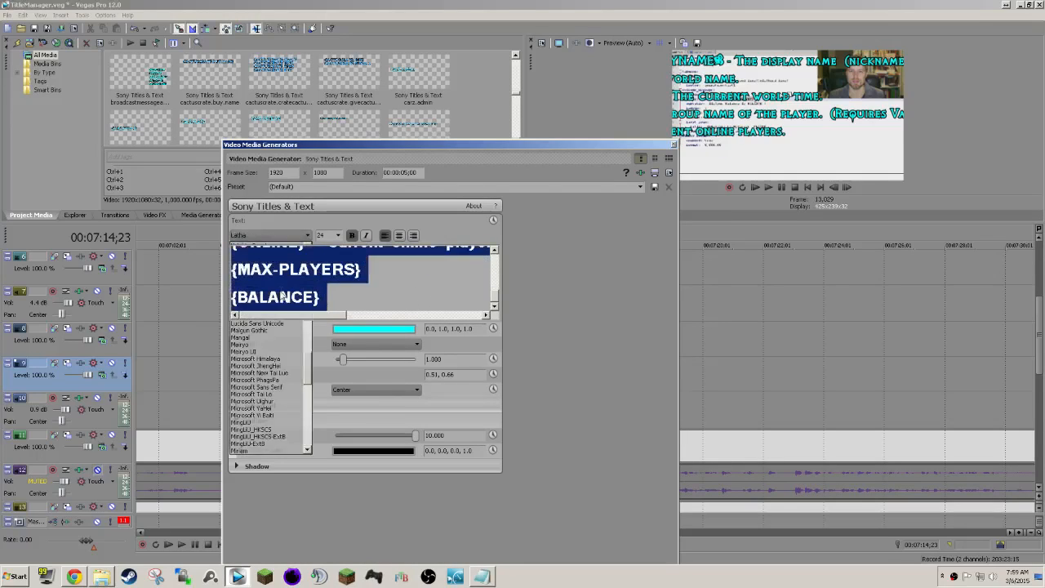
left_click(417, 284)
scroll(421, 283, "up", 2)
scroll(422, 282, "down", 2)
key("ctrl+a")
left_click(338, 235)
left_click(329, 298)
Remove the description after {ONLINE} and shorten the one after {GROUP} to "- (Requires Vault)".
left_click(292, 254)
key("shift+End")
key("BackSpace")
key("Return")
key("Up")
key("Up")
key("End")
key("ctrl+shift+Left")
key("ctrl+shift+Left")
key("ctrl+shift+Left")
key("ctrl+shift+Left")
key("ctrl+shift+Left")
key("ctrl+shift+Left")
key("ctrl+shift+Left")
key("ctrl+shift+Left")
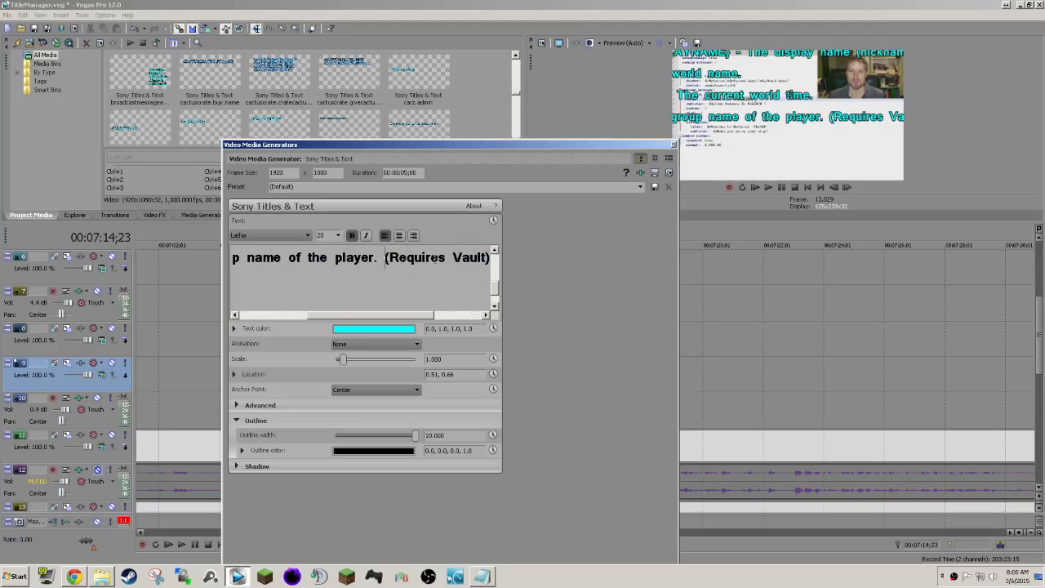
key("ctrl+shift+Left")
key("ctrl+shift+Left")
key("ctrl+shift+Left")
key("ctrl+shift+Left")
key("ctrl+shift+Left")
key("ctrl+shift+Left")
key("ctrl+shift+Left")
key("ctrl+shift+Left")
key("shift+Left")
key("BackSpace")
type("-")
Remove the descriptions after {WORLD-TIME}, {WORLD}, {STRIPPEDIDSPLAYNAME}, {DISPLAYNAME} and {PLAYER}, leaving only the variable names.
key("Up")
key("Right")
key("Right")
key("shift+End")
key("BackSpace")
key("Return")
key("Up")
key("Up")
key("End")
key("ctrl+shift+Left")
key("ctrl+shift+Left")
key("ctrl+shift+Left")
key("ctrl+shift+Left")
key("ctrl+shift+Left")
key("BackSpace")
key("Up")
key("End")
key("ctrl+shift+Left")
key("ctrl+shift+Left")
key("ctrl+shift+Left")
key("ctrl+shift+Left")
key("ctrl+shift+Left")
key("ctrl+shift+Left")
key("ctrl+shift+Left")
key("ctrl+shift+Left")
key("ctrl+shift+Left")
key("ctrl+shift+Left")
key("BackSpace")
key("Up")
key("End")
key("ctrl+shift+Left")
key("ctrl+shift+Left")
key("ctrl+shift+Left")
key("ctrl+shift+Left")
key("ctrl+shift+Left")
key("BackSpace")
key("Up")
key("End")
key("ctrl+shift+Left")
key("ctrl+shift+Left")
key("ctrl+shift+Left")
key("ctrl+shift+Left")
key("BackSpace")
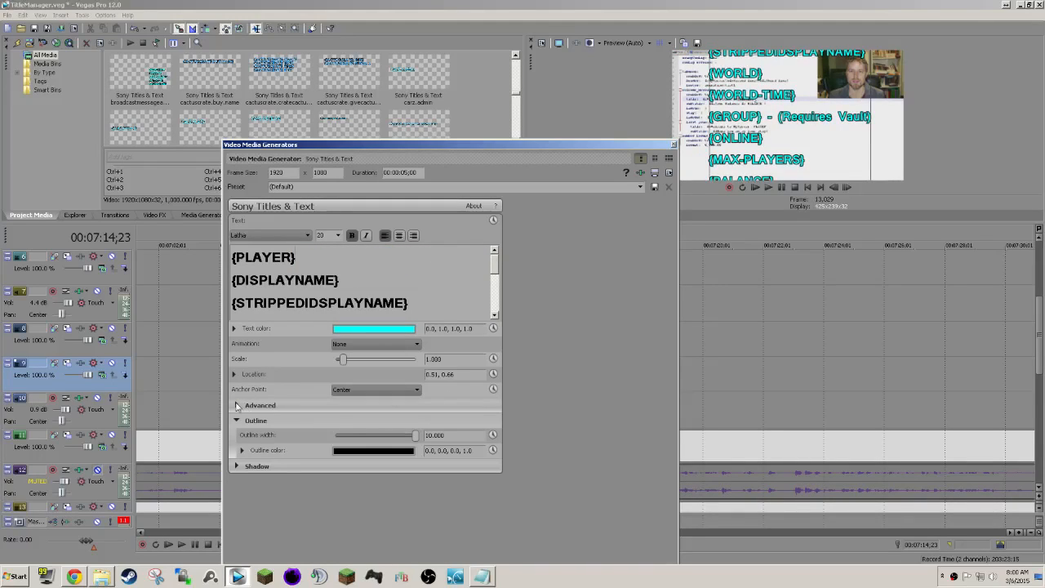
Set the variable list's line spacing to 0.714 and font size to 18, and place it at about 0.35, 0.51.
left_click(237, 406)
left_click_drag(386, 451, 380, 454)
left_click_drag(771, 109, 759, 128)
left_click(401, 292)
key("ctrl+a")
left_click(338, 235)
left_click(326, 295)
left_click_drag(829, 113, 802, 114)
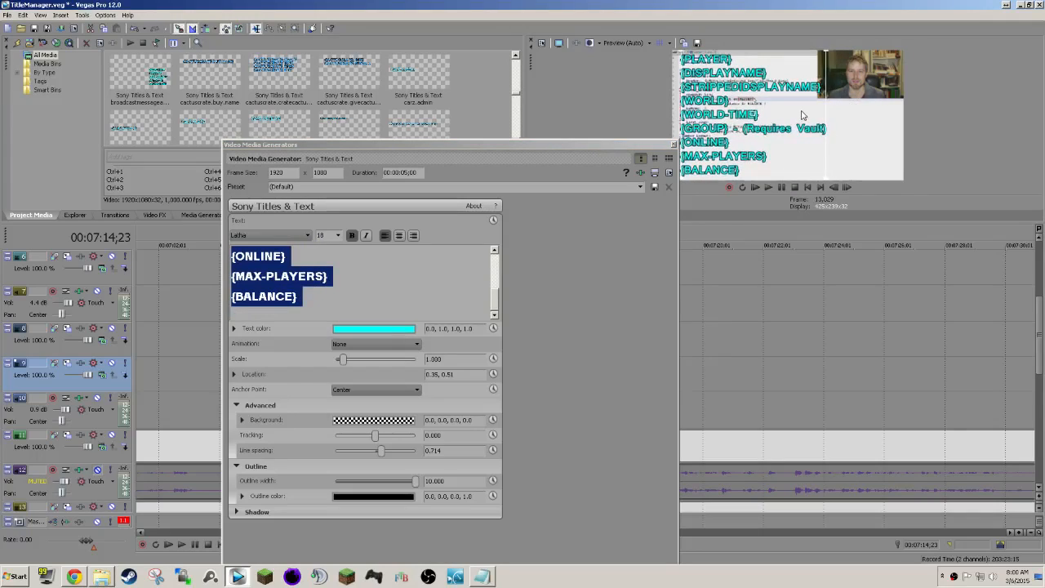
Append "- (Requires Vault)" to {BALANCE} in the title's text and move the title to about 0.36, 0.51.
left_click(674, 145)
right_click(552, 379)
left_click(591, 110)
scroll(410, 302, "down", 5)
left_click(410, 314)
type("- (Requires Vault)")
left_click_drag(765, 149, 769, 150)
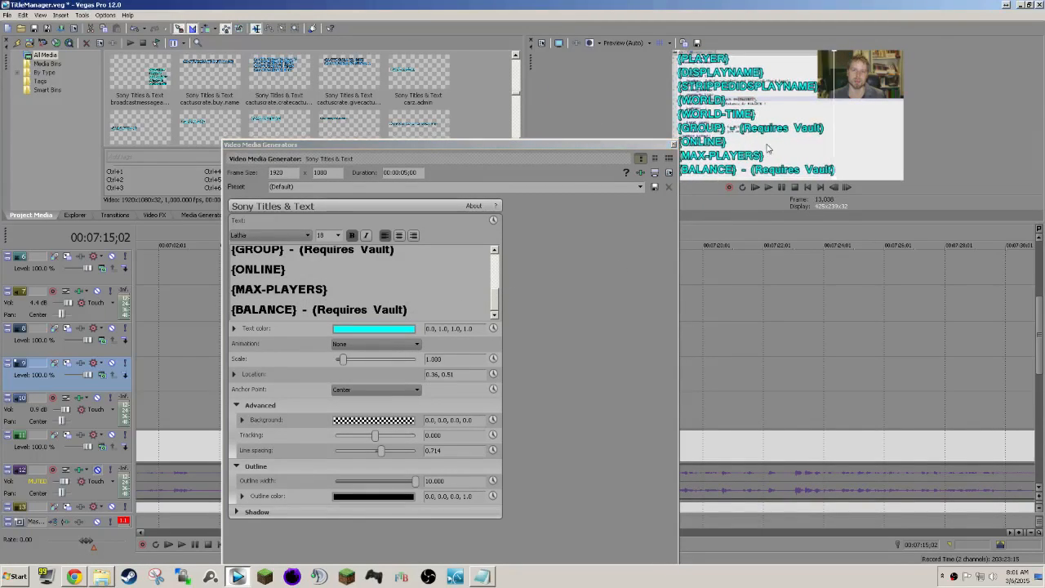
left_click(673, 145)
Extend the variables title on track 9 to end at about 00:07:20 and save the project.
left_click(462, 412)
key("space")
scroll(531, 411, "up", 1)
scroll(547, 404, "right", 2)
left_click_drag(579, 374, 629, 375)
scroll(628, 375, "right", 1)
key("ctrl+s")
Review the desktop section up to about 00:08:45, speeding playback up to a rate of about 1.53 and returning to normal.
scroll(626, 402, "down", 3)
scroll(626, 404, "right", 3)
scroll(625, 403, "down", 5)
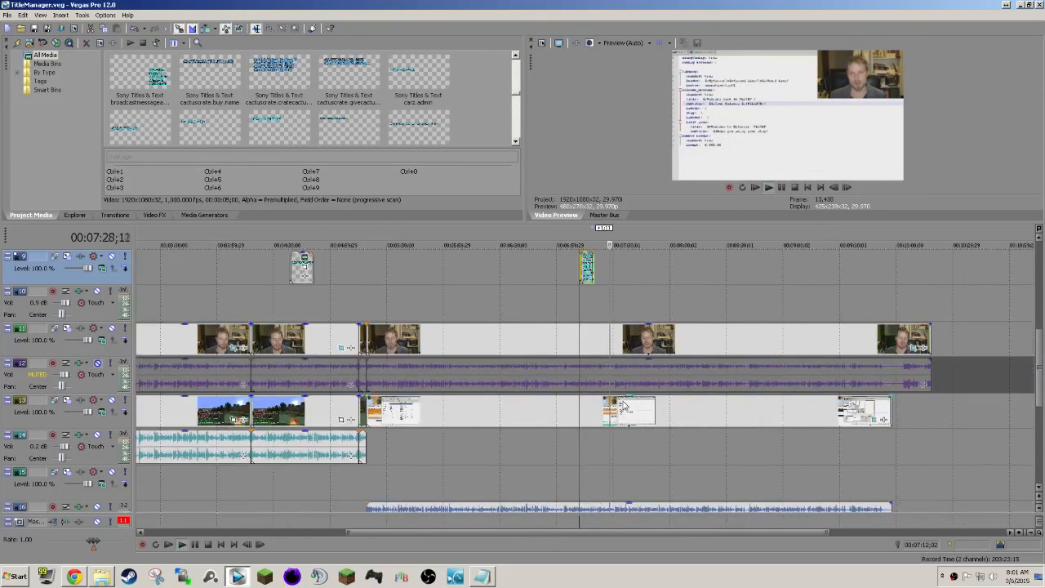
scroll(622, 399, "down", 1)
left_click_drag(94, 540, 101, 542)
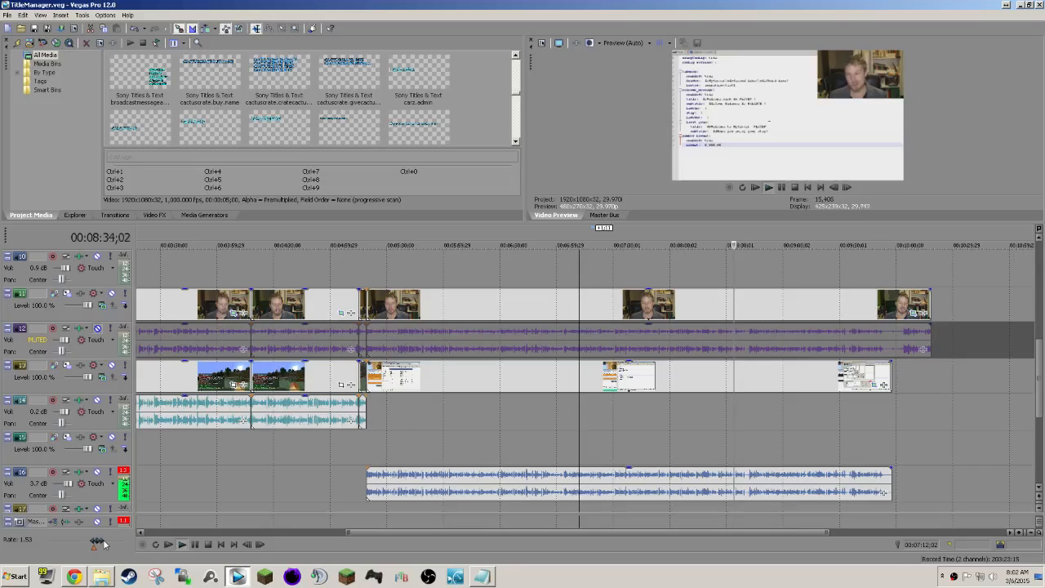
left_click_drag(105, 544, 105, 545)
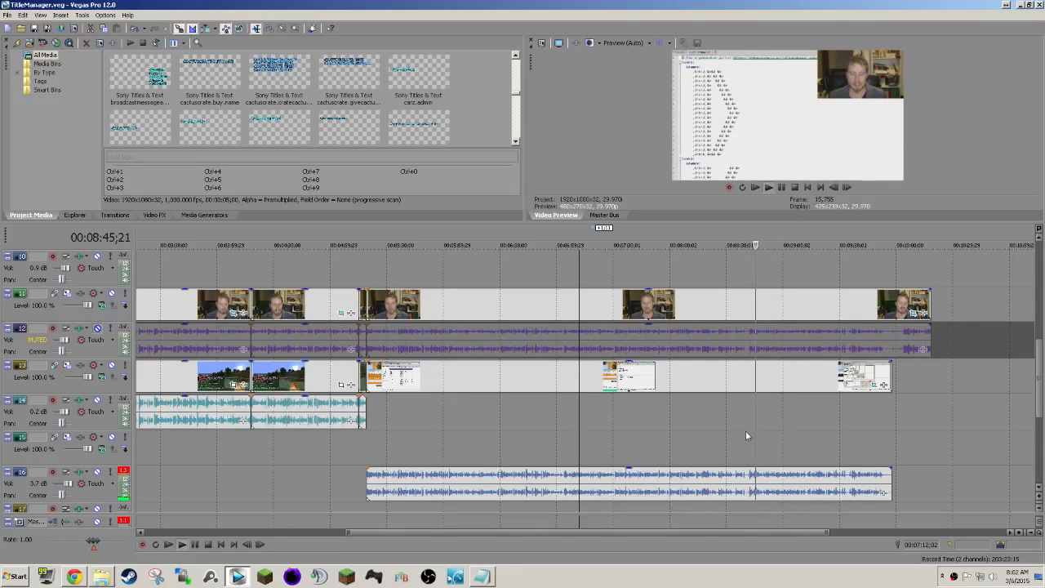
Split the grouped webcam and desktop footage twice around 00:08:40 and delete the short passage between the cuts.
left_click(741, 432)
scroll(741, 433, "up", 5)
key("space")
key("space")
left_click(604, 307)
key("s")
left_click(627, 304)
key("s")
left_click(618, 305)
key("Delete")
Move the footage after the cut near 00:08:40 back to close the gap and save the project.
left_click_drag(702, 308, 680, 308)
scroll(740, 338, "down", 3)
scroll(740, 338, "right", 3)
scroll(740, 338, "left", 3)
scroll(740, 338, "down", 1)
key("ctrl+s")
Review the footage up to about 00:09:36, speeding playback up to a rate of about 1.90 and returning to normal.
scroll(740, 338, "right", 2)
left_click_drag(96, 542, 103, 543)
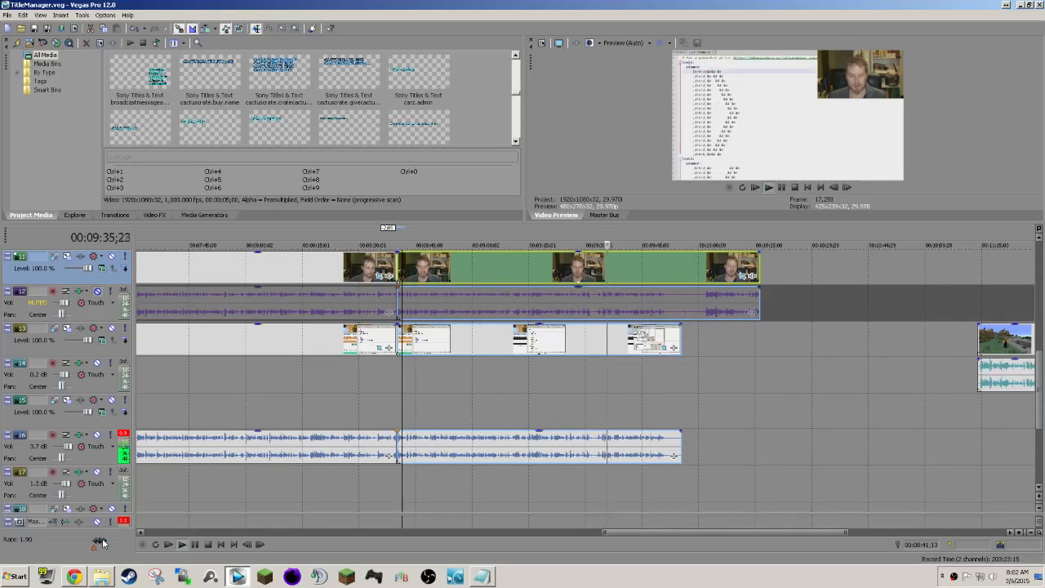
left_click(621, 394)
scroll(621, 395, "up", 3)
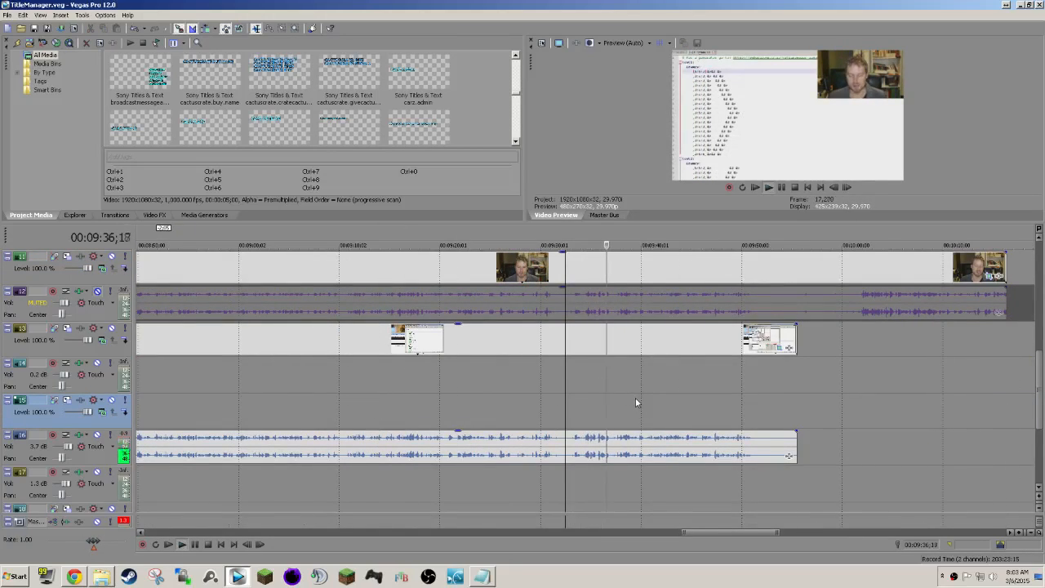
Cut the passage from about 00:09:31 to 00:09:37 out of the webcam and desktop footage, close the gap and save.
left_click(616, 390)
key("space")
key("s")
left_click(564, 405)
key("space")
left_click(553, 404)
key("space")
key("s")
left_click(584, 274)
key("Delete")
left_click_drag(646, 271, 584, 271)
key("ctrl+s")
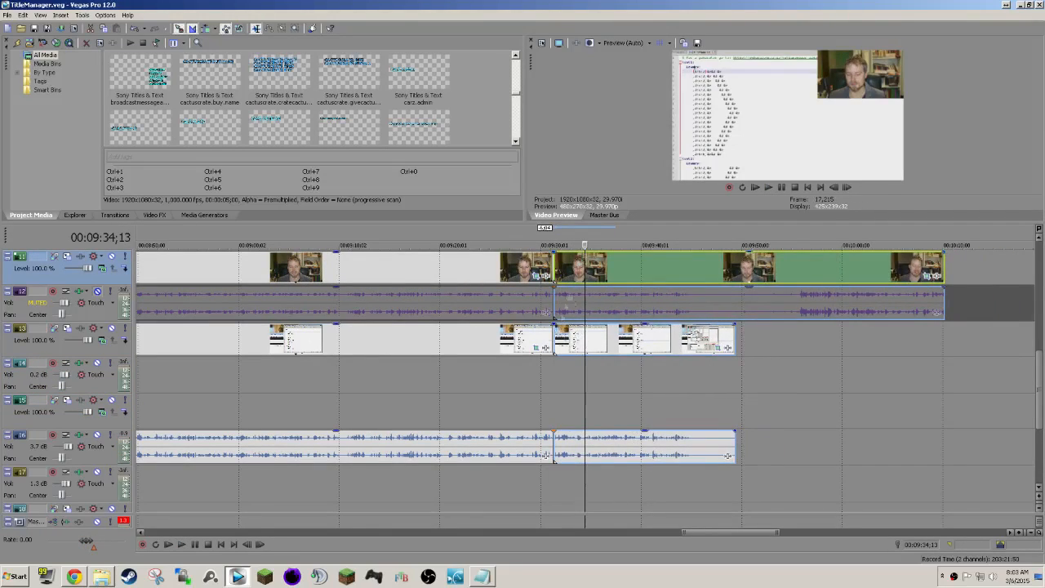
Split the footage at 00:09:45;02 and 00:09:55;12 and delete the passage between the cuts.
left_click(556, 383)
key("space")
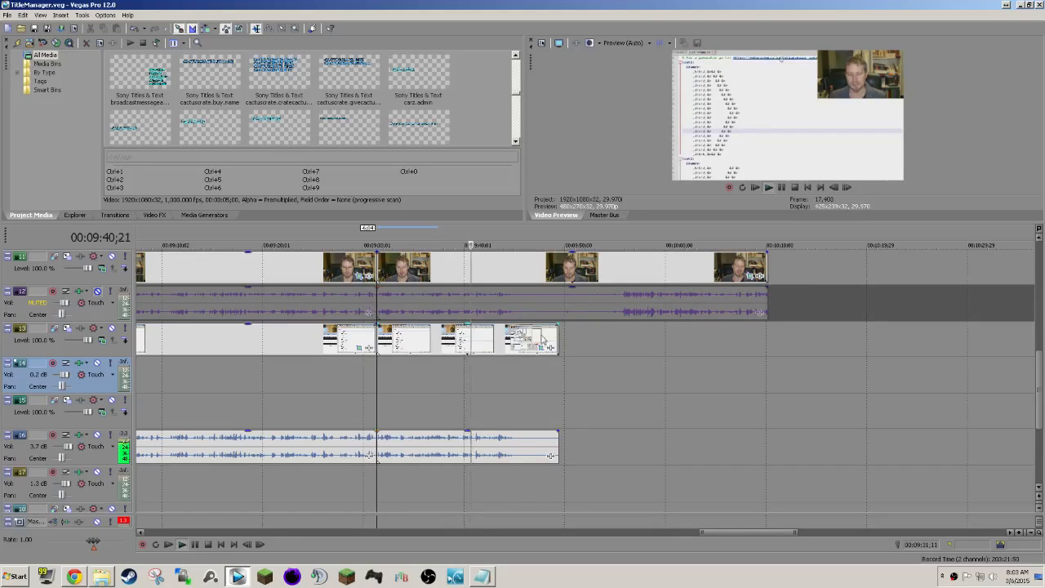
left_click(514, 269)
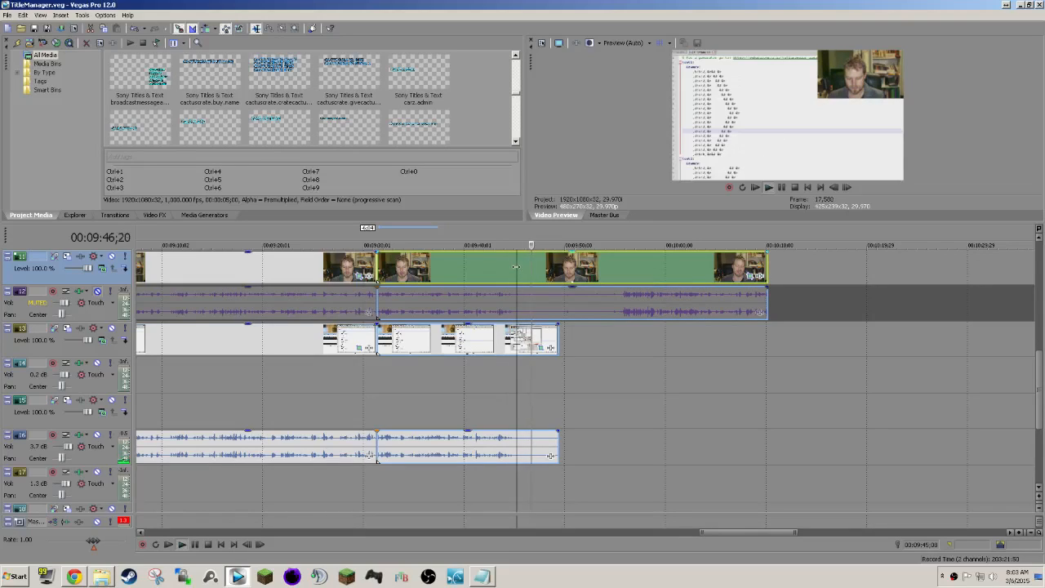
key("space")
key("s")
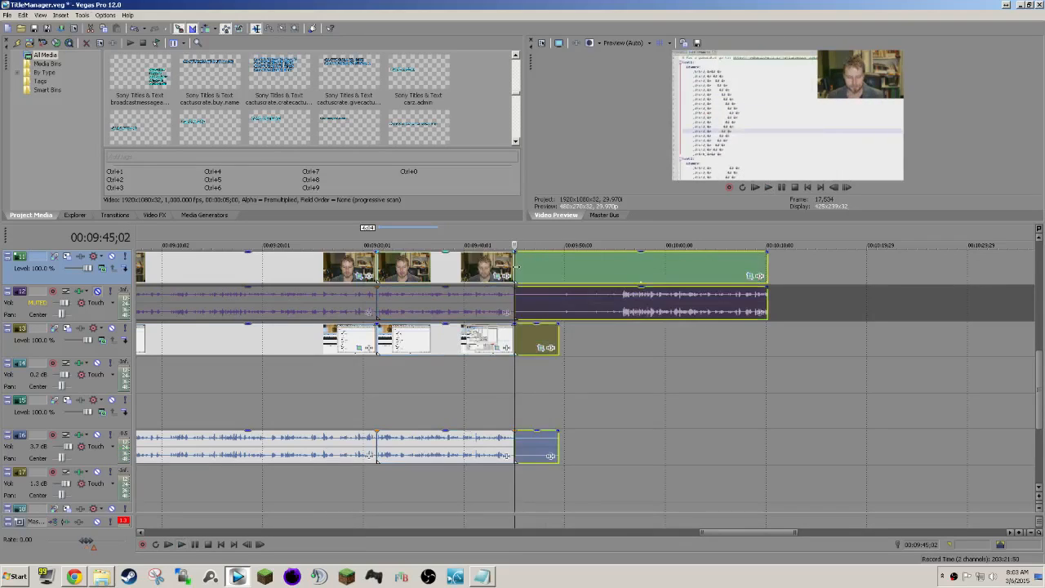
left_click(618, 265)
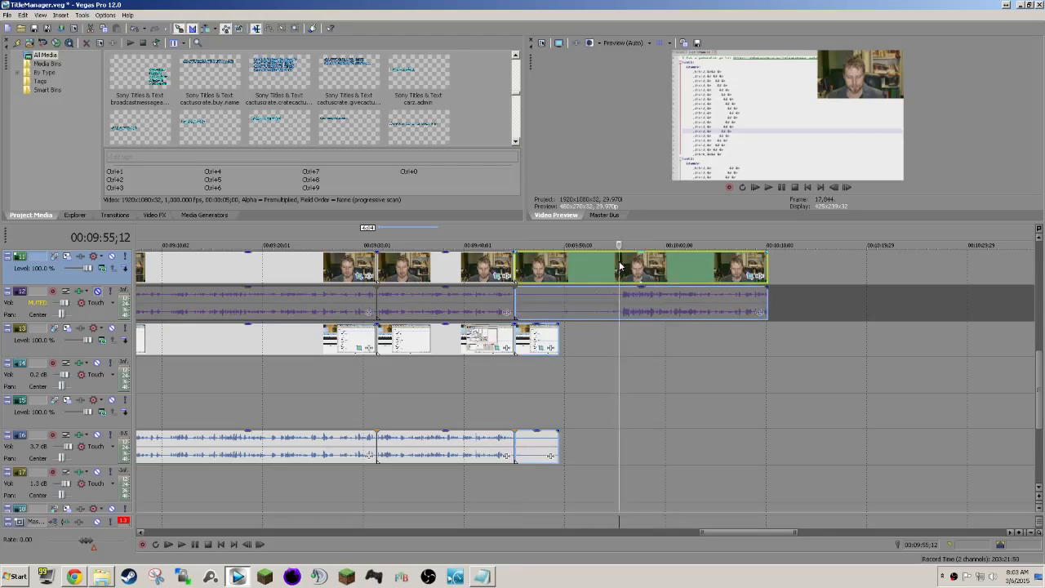
key("s")
left_click(583, 261)
key("Delete")
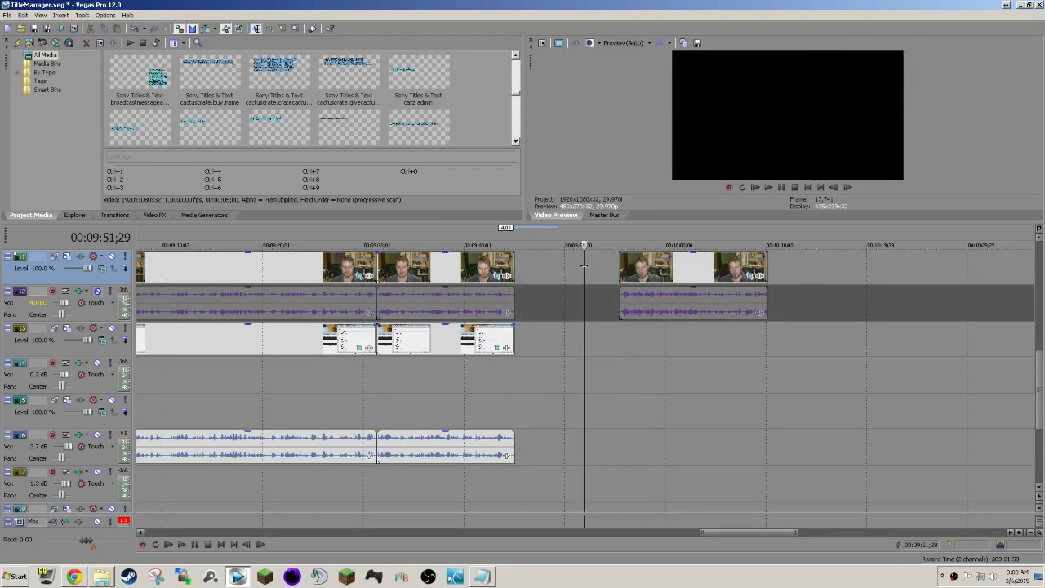
Move the next game clip on tracks 13 and 14 to start with the webcam clip at 00:09:55;12.
scroll(665, 372, "down", 3)
left_click_drag(915, 338, 618, 341)
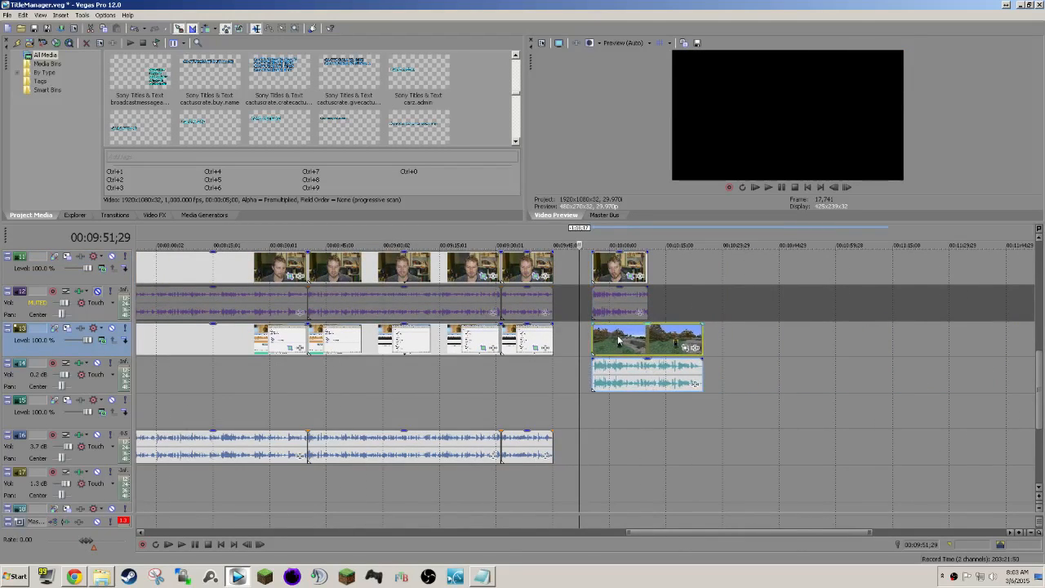
left_click(593, 347)
scroll(641, 387, "up", 3)
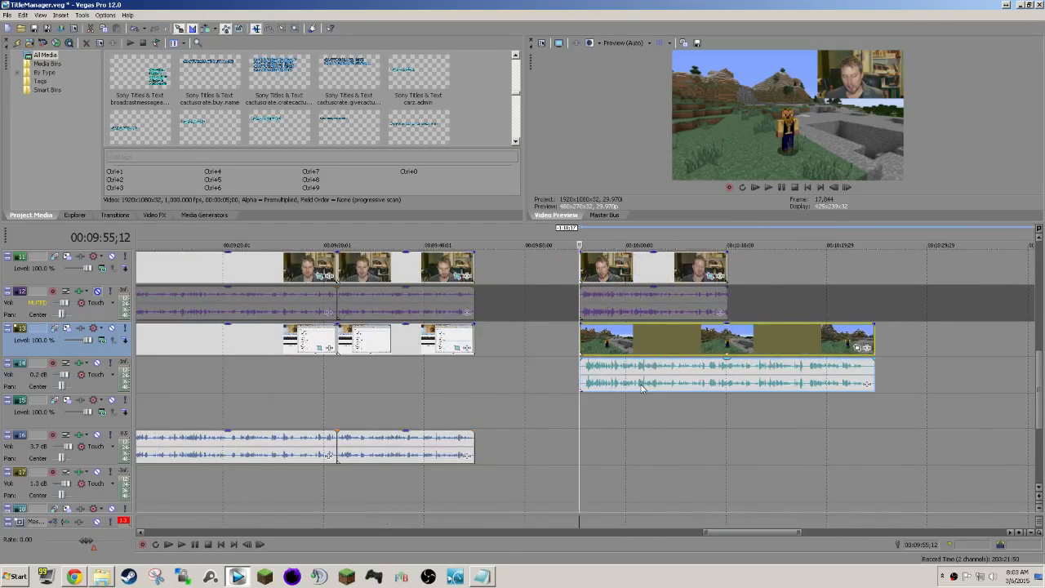
Move the next webcam clip on tracks 11 and 12 to follow the previous webcam clip at about 00:10:10.
scroll(641, 387, "down", 3)
left_click_drag(927, 261, 636, 267)
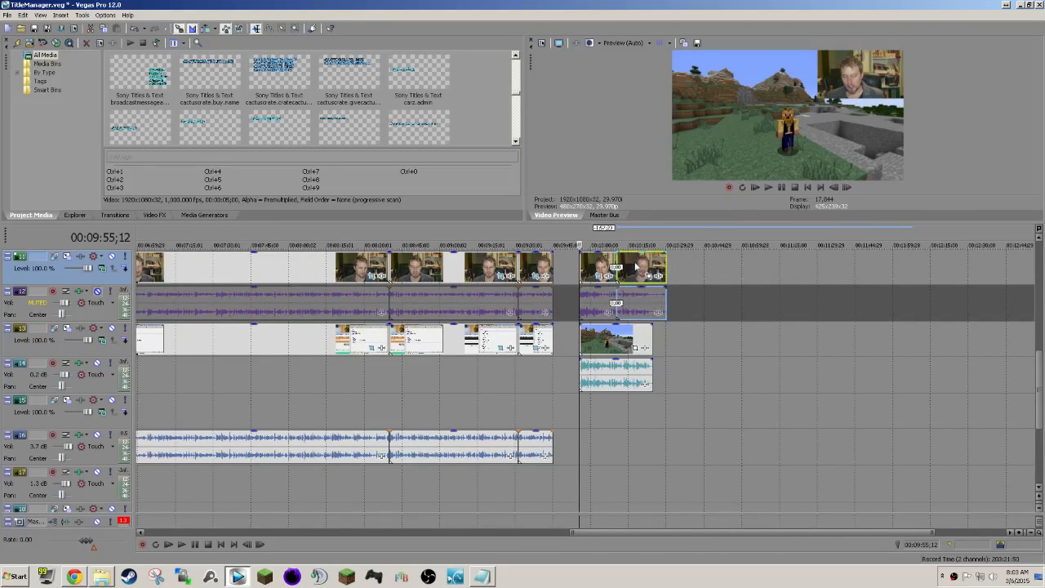
scroll(579, 382, "up", 5)
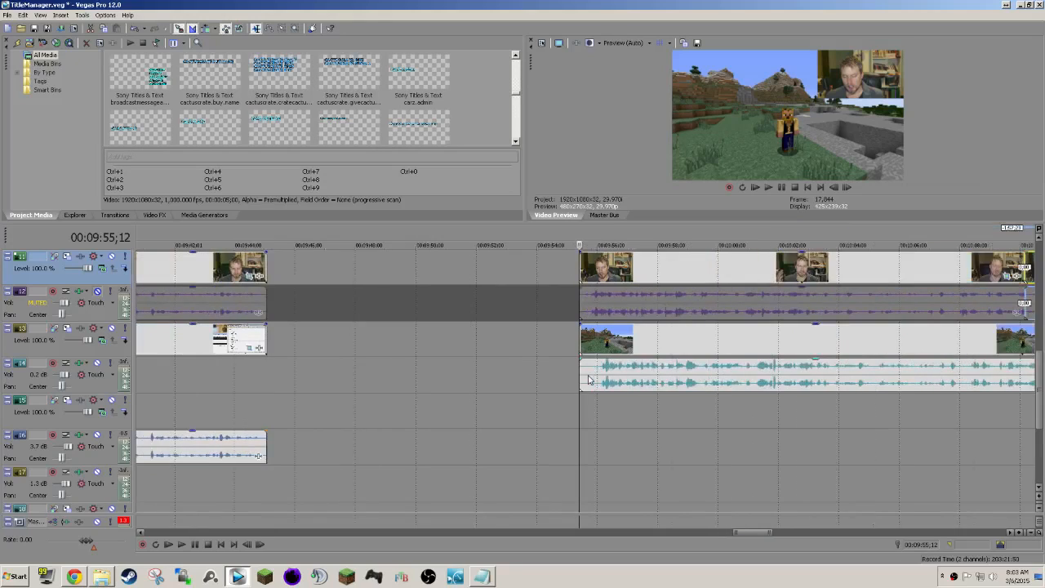
scroll(590, 380, "down", 3)
scroll(589, 380, "up", 2)
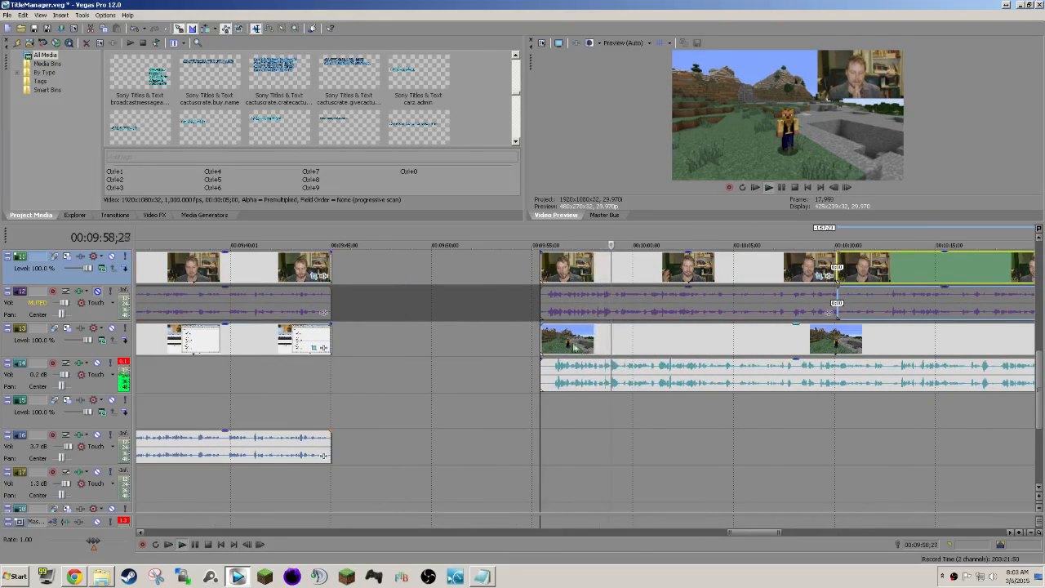
Shift the game clip on tracks 13 and 14 earlier to start at 00:09:55;01, syncing its audio with the webcam clip.
scroll(571, 346, "up", 2)
key("space")
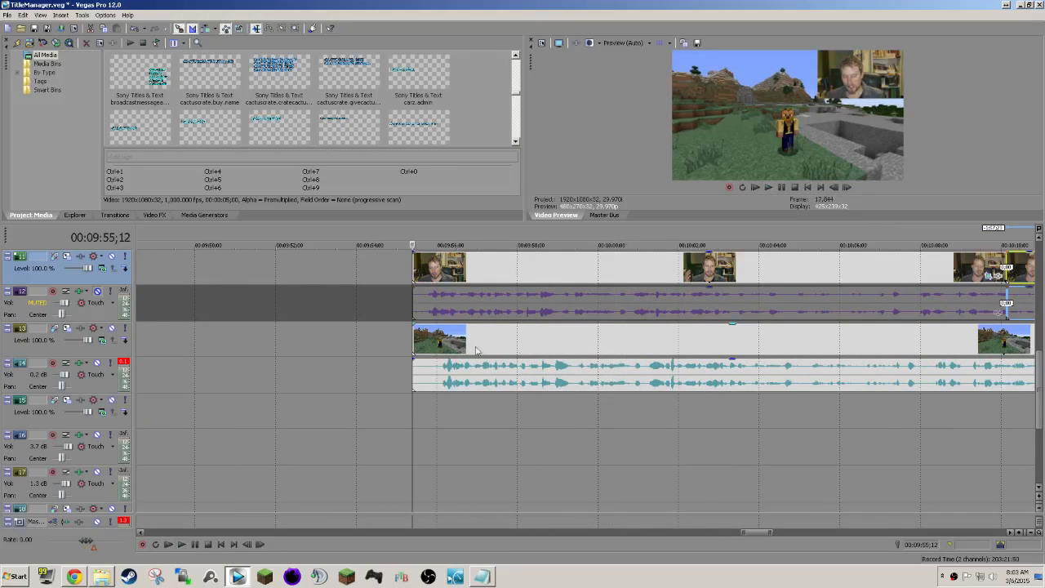
left_click_drag(468, 350, 453, 351)
left_click(425, 345)
scroll(468, 359, "up", 5)
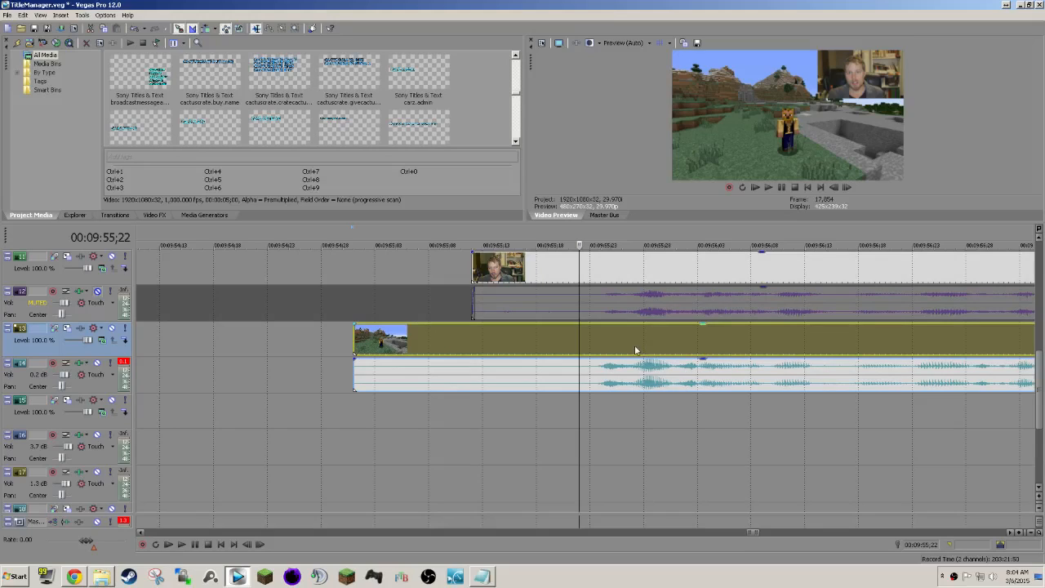
scroll(629, 350, "down", 5)
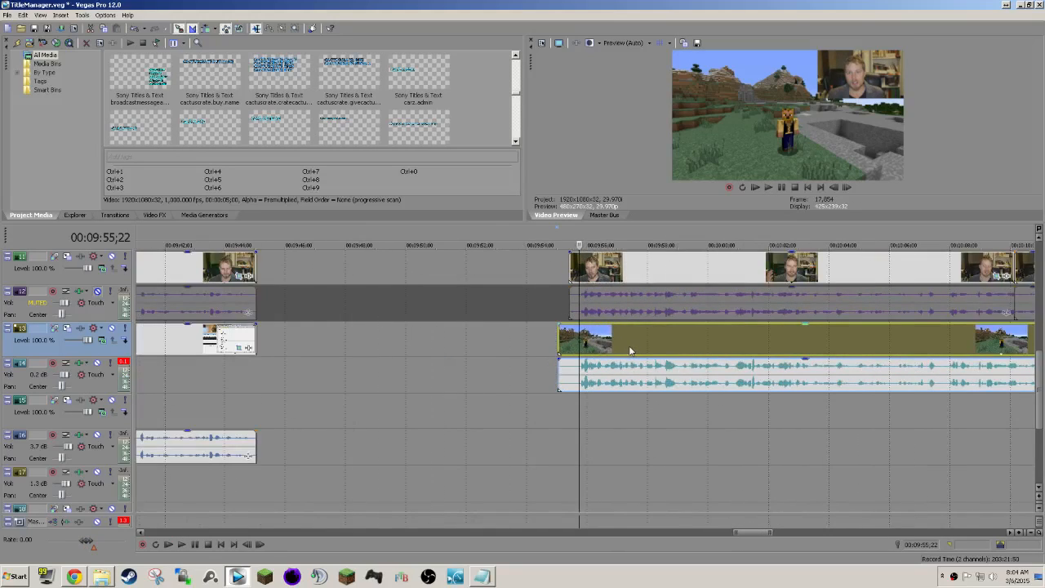
Split the webcam and game clips on tracks 11 to 14 at 00:09:55;23, just before the speech starts.
left_click(641, 276, "ctrl")
left_click(638, 297, "ctrl")
left_click(639, 336, "ctrl")
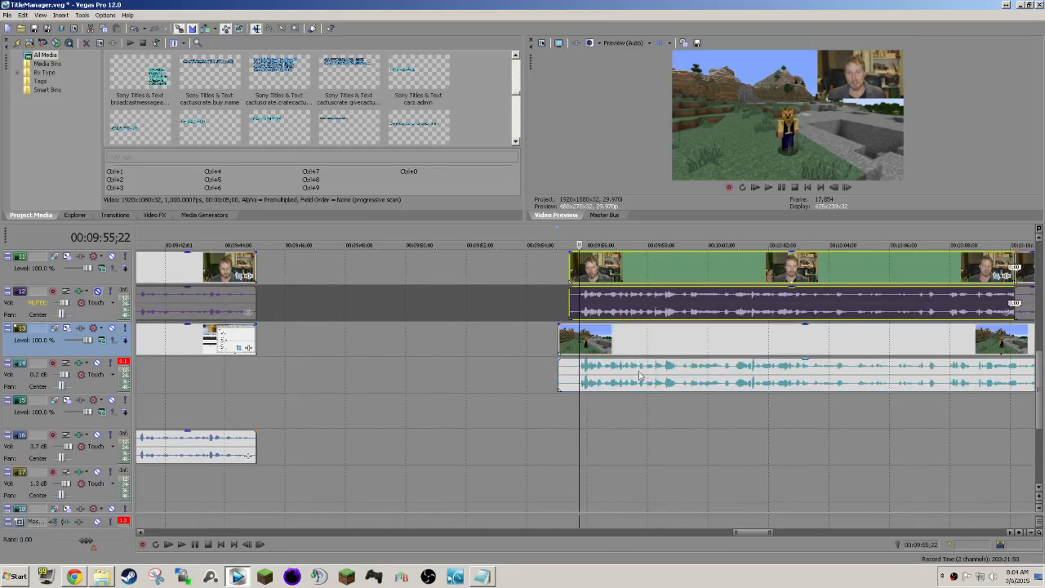
left_click(640, 372, "ctrl")
left_click(639, 343, "ctrl")
scroll(638, 343, "right", 5)
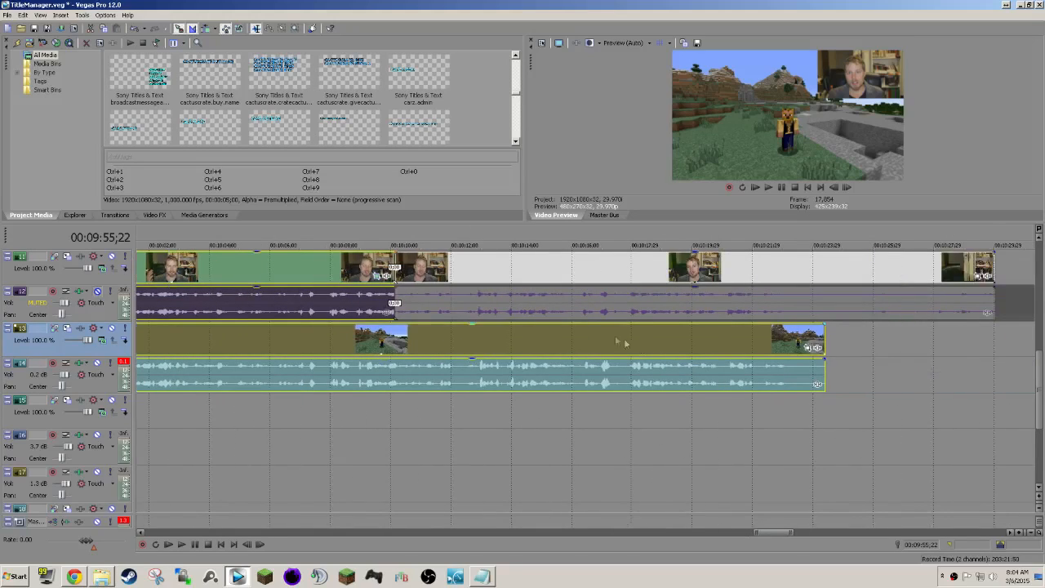
left_click(536, 315, "ctrl")
left_click(542, 268, "ctrl")
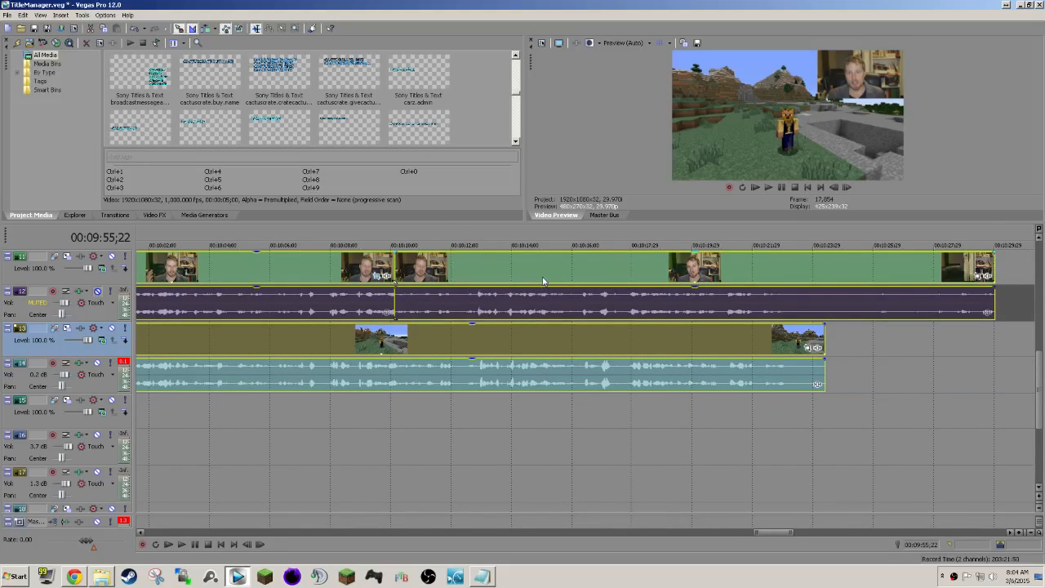
scroll(542, 275, "down", 5)
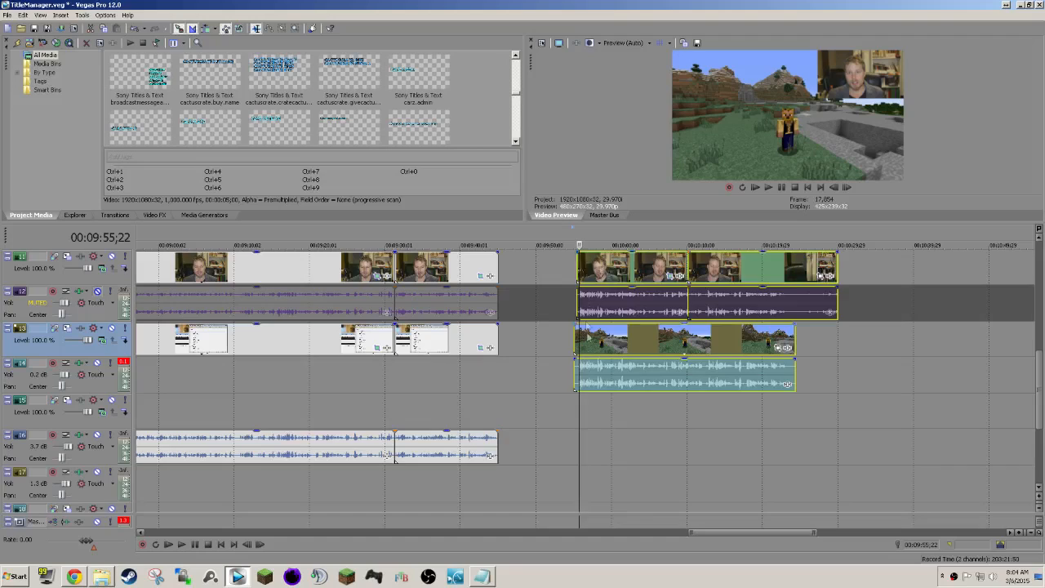
scroll(583, 333, "up", 5)
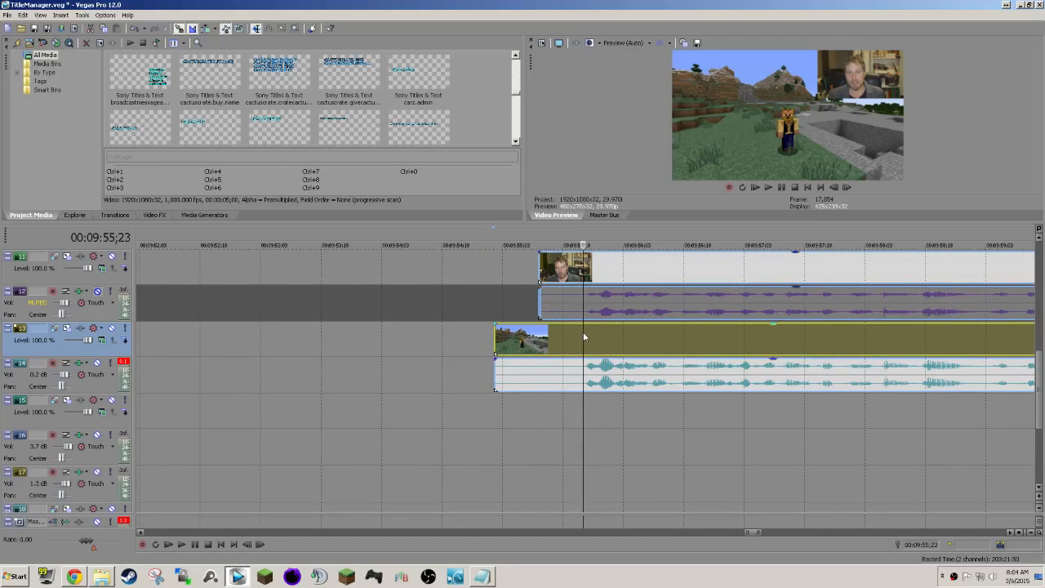
key("s")
Delete the short pieces before the cut and move the remaining webcam and game clips to start at 00:09:45;02.
left_click(562, 348)
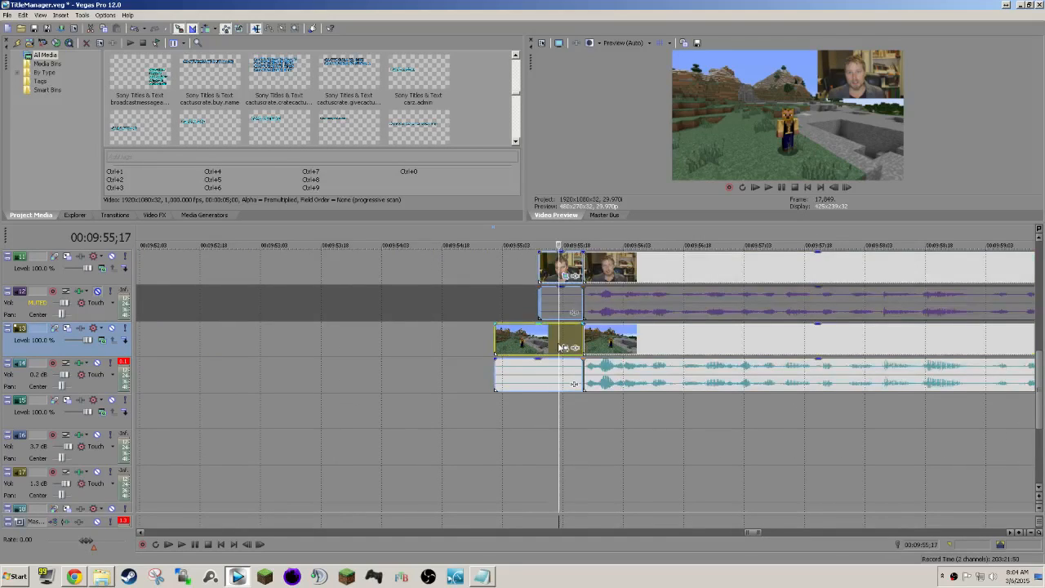
key("Delete")
scroll(591, 322, "down", 3)
scroll(625, 273, "down", 2)
left_click_drag(625, 273, 285, 270)
left_click(260, 264)
Add 13-frame fade-outs to the webcam and desktop clips and matching fade-ins to the following webcam and game clips, and preview the transition.
scroll(346, 309, "up", 3)
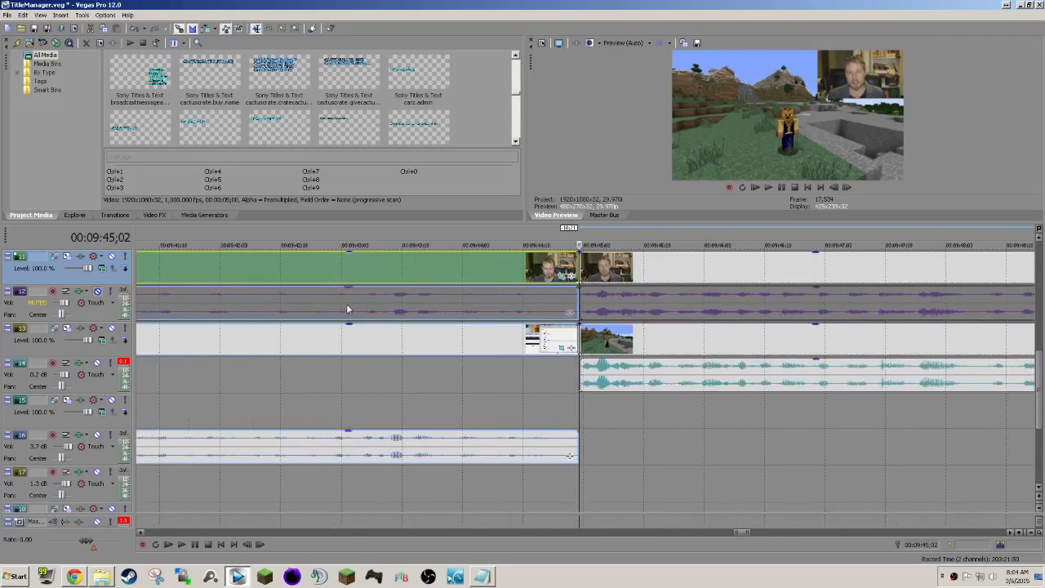
left_click_drag(579, 248, 512, 275)
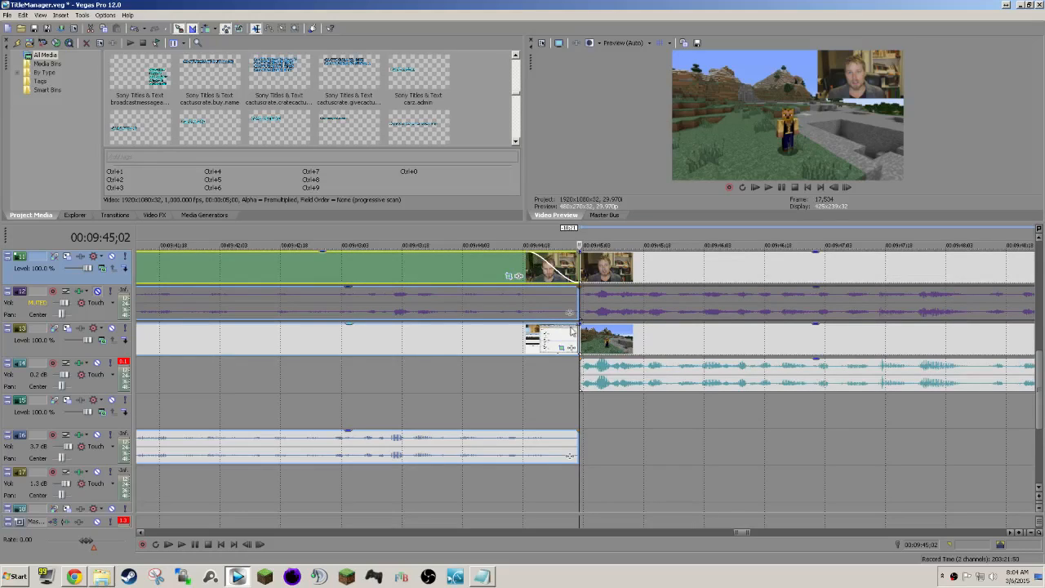
left_click_drag(576, 327, 524, 320)
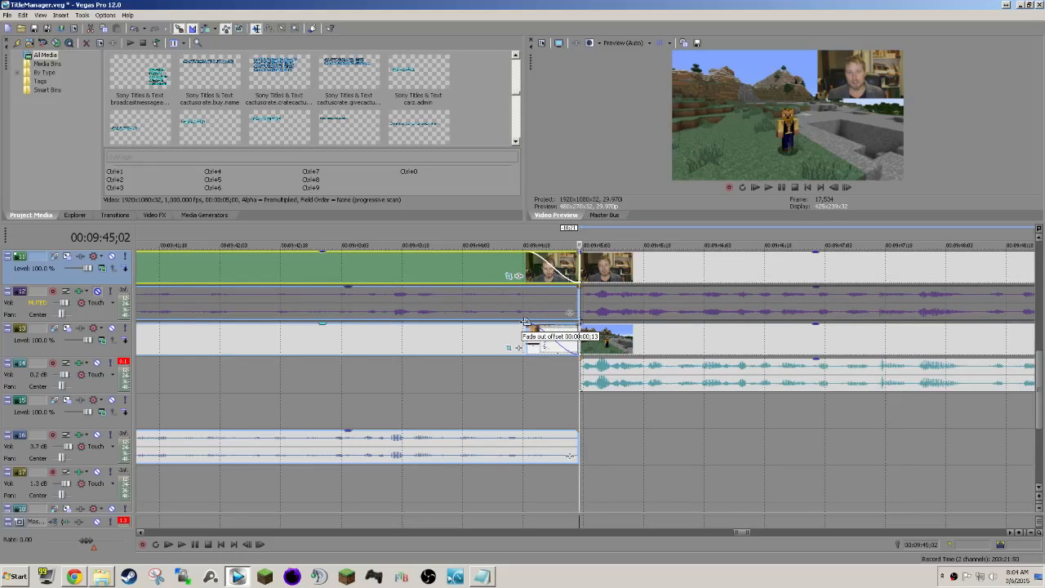
left_click_drag(580, 250, 635, 253)
left_click_drag(580, 325, 636, 327)
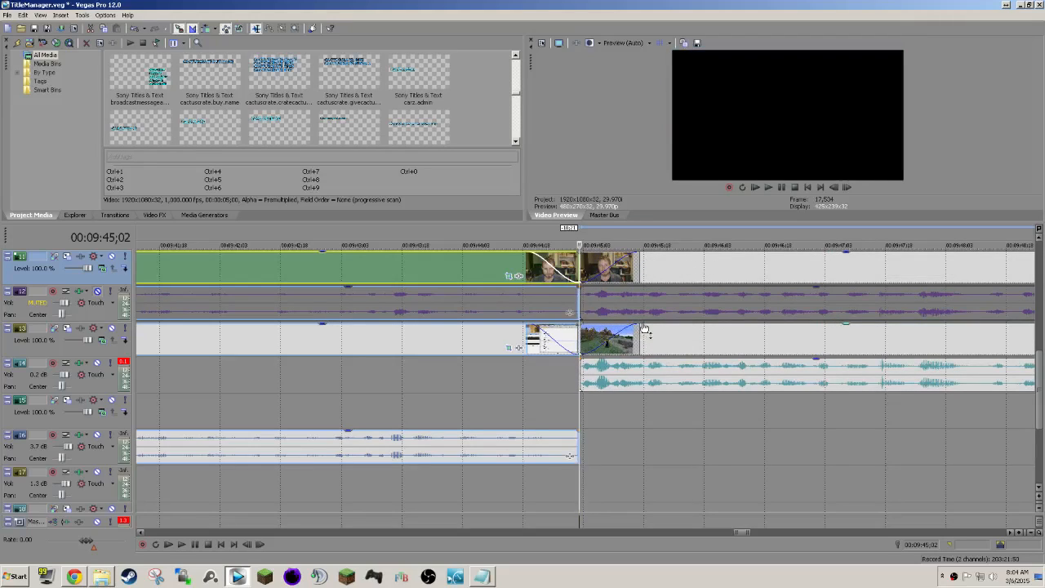
left_click(491, 392)
key("space")
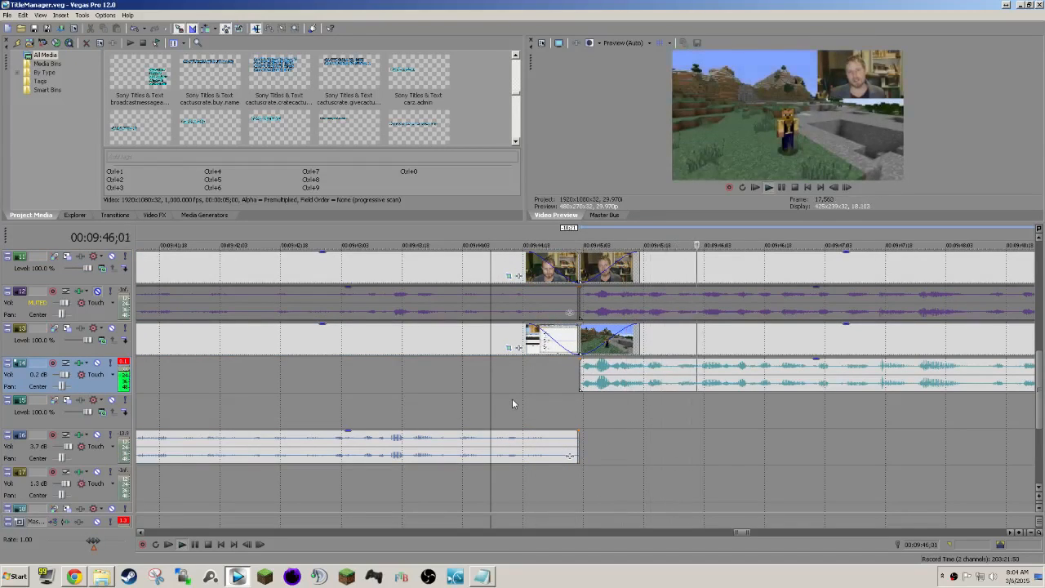
key("space")
Trim about 6 frames off the webcam and desktop section's end, move the following clips up to it and play the result.
left_click_drag(576, 263, 553, 263)
left_click_drag(661, 274, 635, 272)
key("space")
scroll(714, 355, "down", 5)
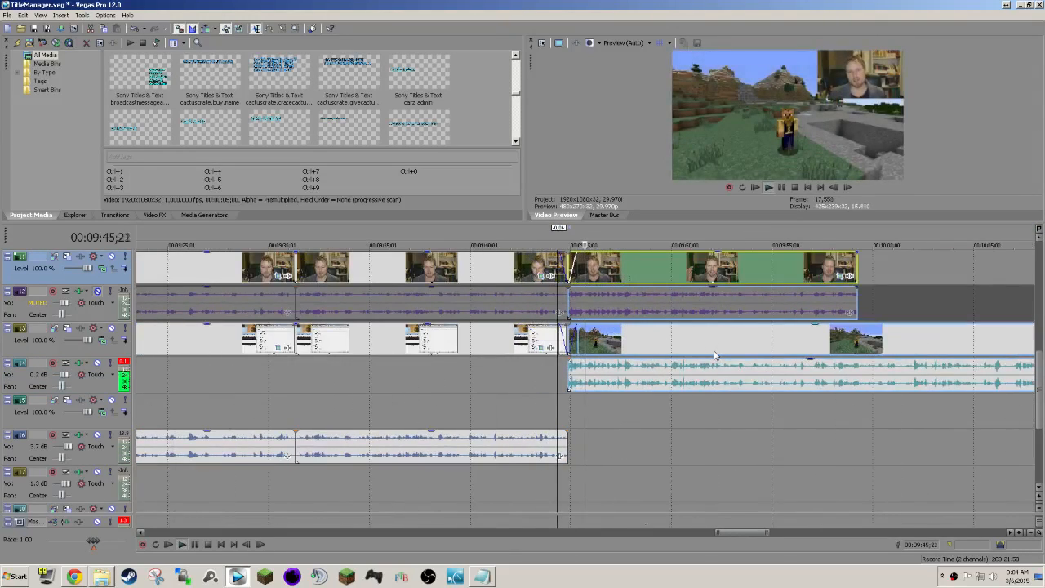
scroll(714, 355, "down", 4)
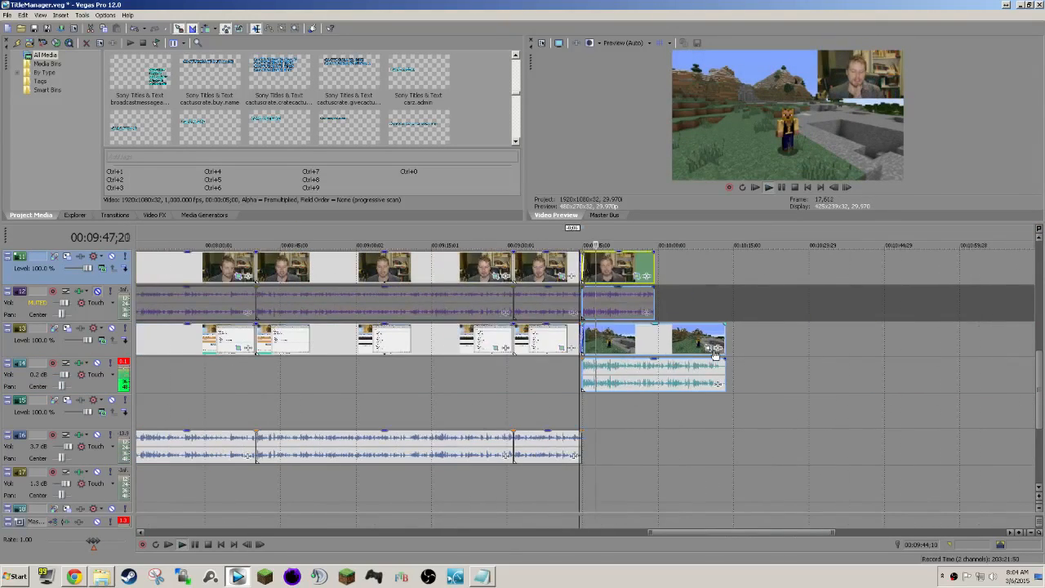
scroll(714, 353, "up", 5)
scroll(713, 350, "down", 3)
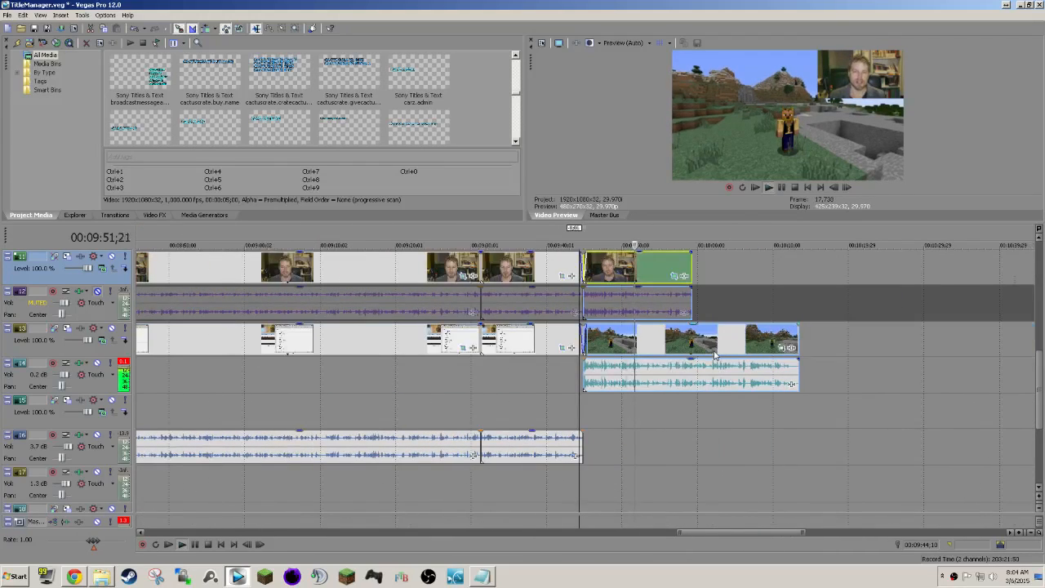
scroll(714, 355, "up", 2)
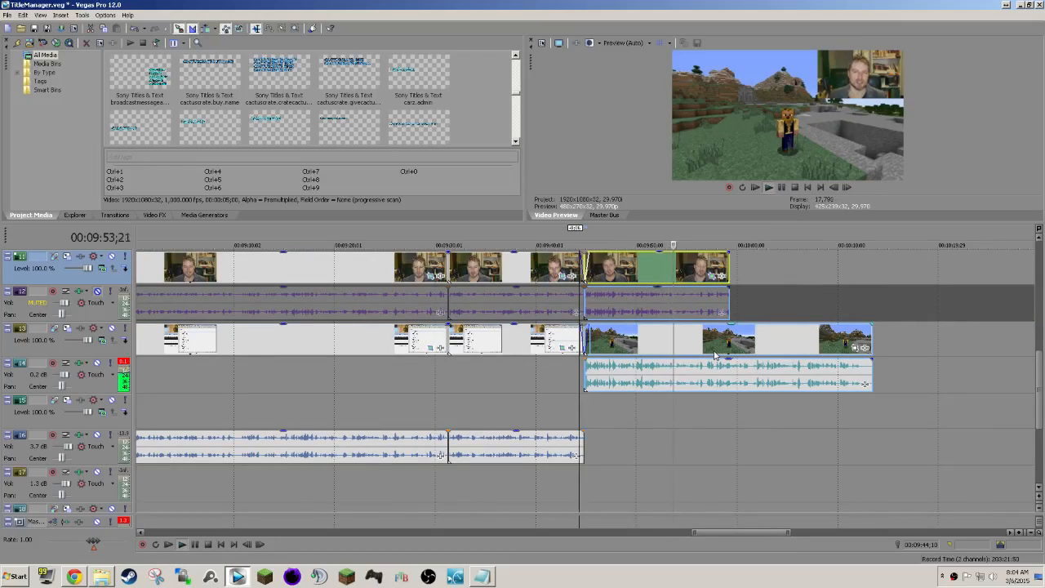
key("space")
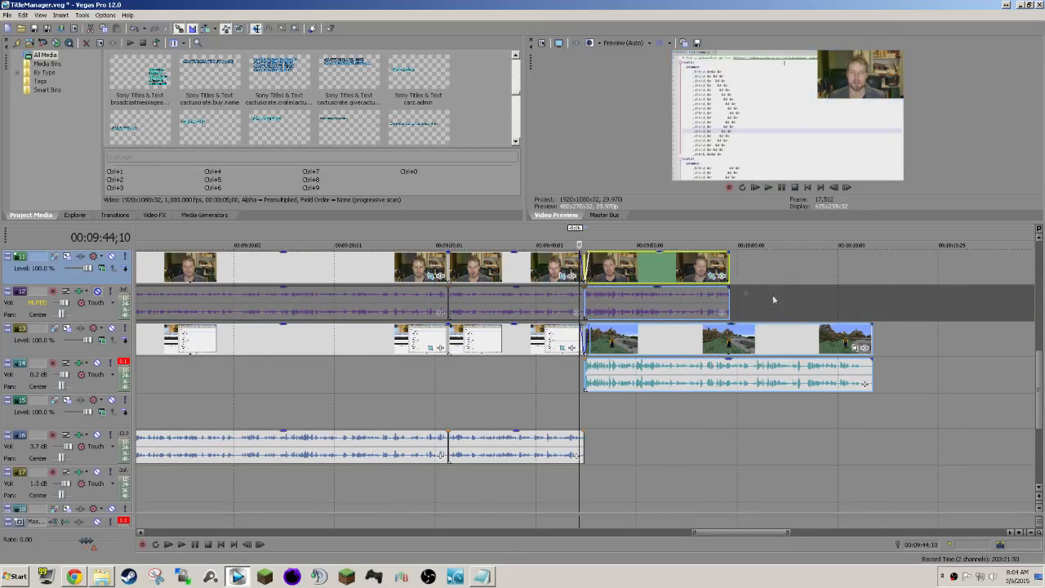
Undo the trim, fades, clip move and deletion back to the split at 00:09:55;23.
key("ctrl+z")
key("ctrl+z")
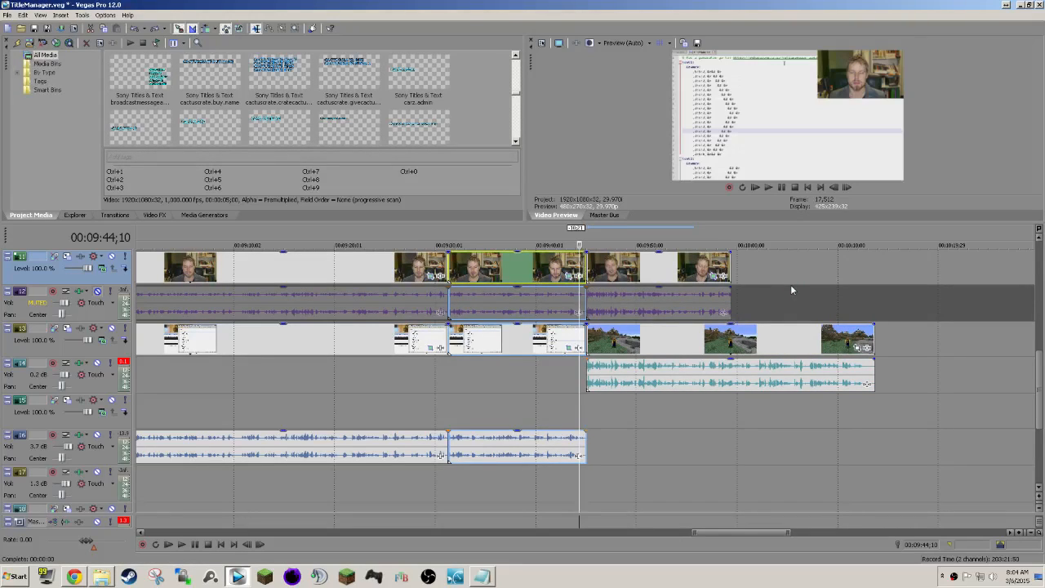
key("ctrl+shift+z")
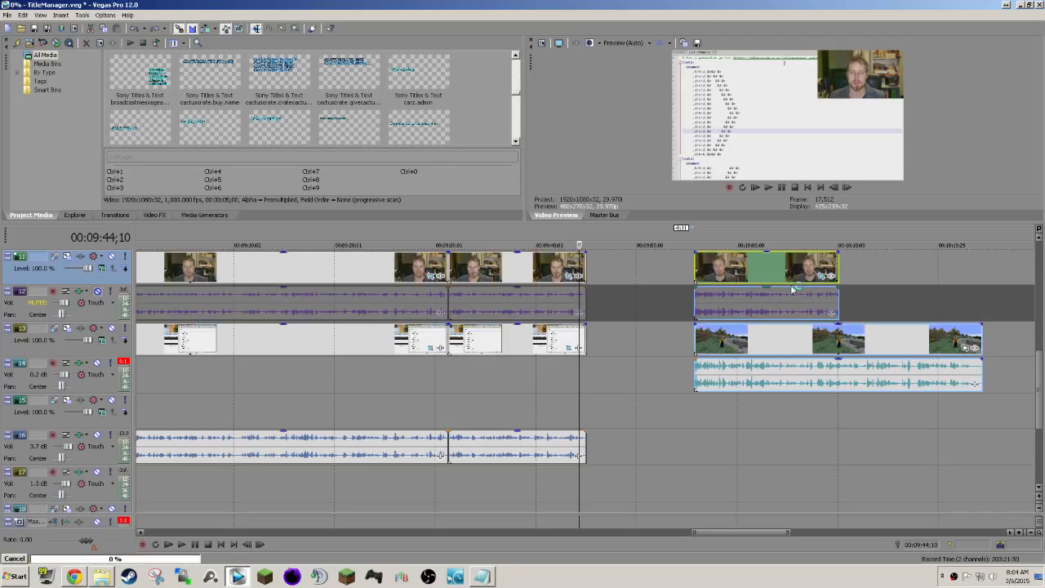
key("ctrl+z")
scroll(809, 337, "right", 1)
scroll(810, 337, "right", 1)
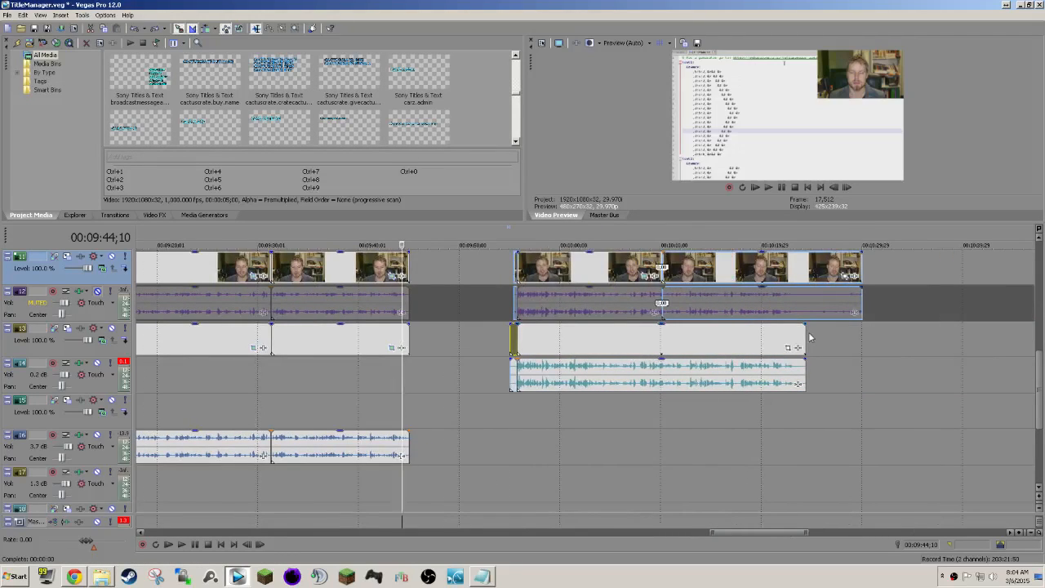
Delete the short webcam and game pieces before the 00:09:55;23 cut on tracks 11 to 14.
left_click(546, 350)
left_click(681, 282)
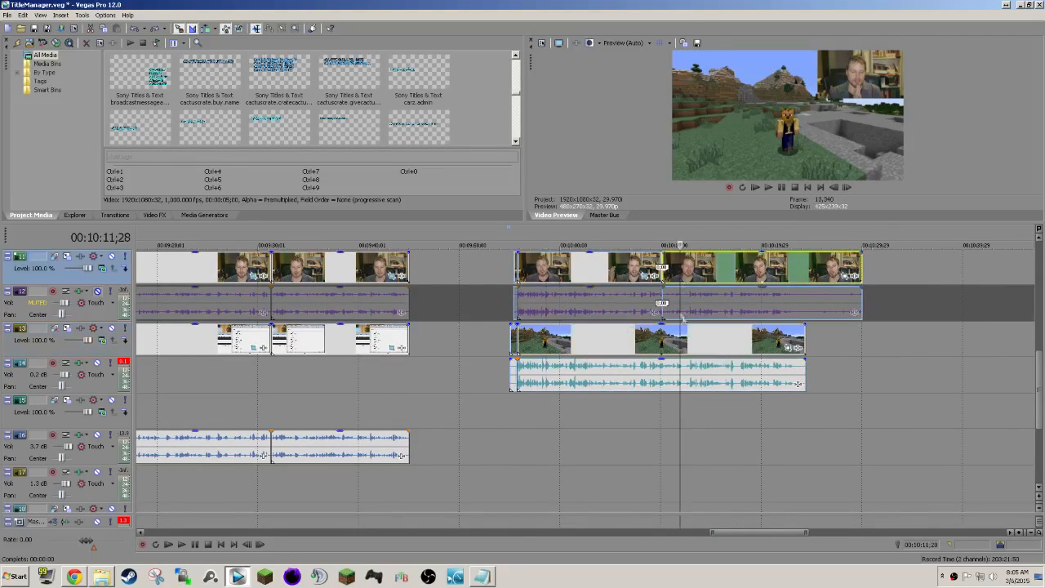
scroll(694, 328, "up", 3)
scroll(694, 328, "down", 2)
scroll(617, 325, "left", 2)
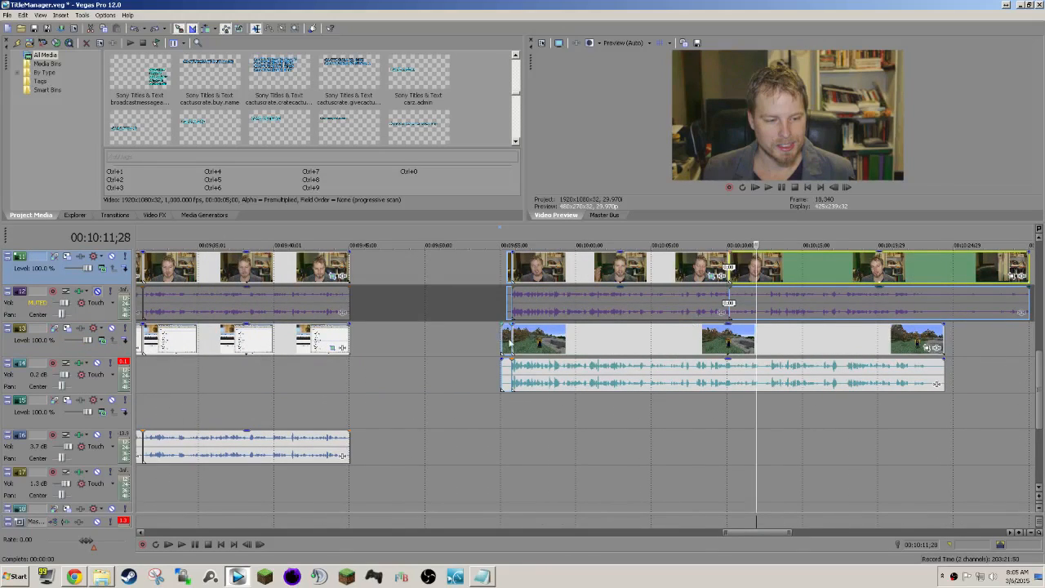
left_click(507, 342)
key("Up")
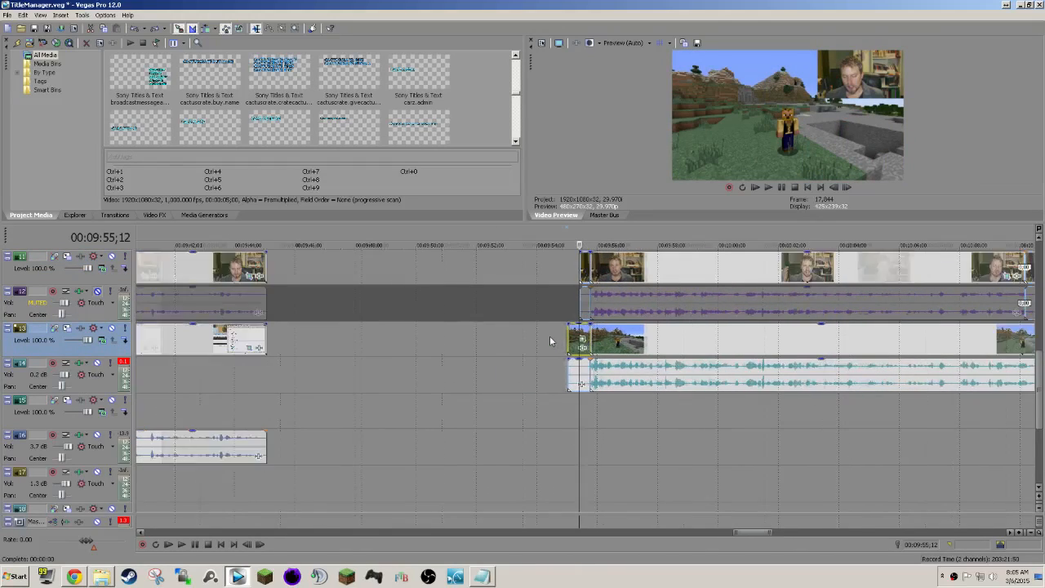
left_click(584, 276)
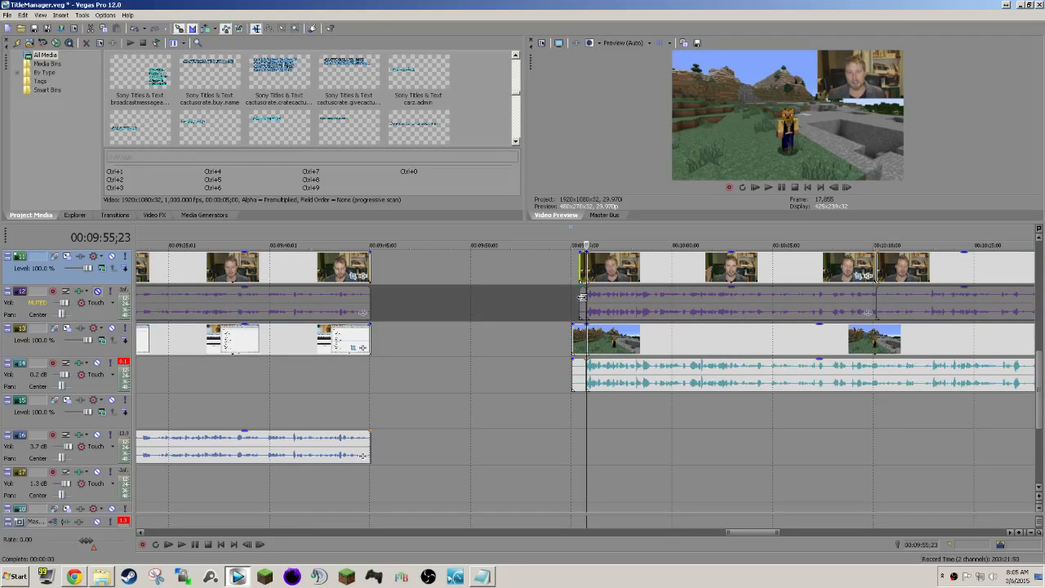
left_click(582, 296)
left_click(578, 336)
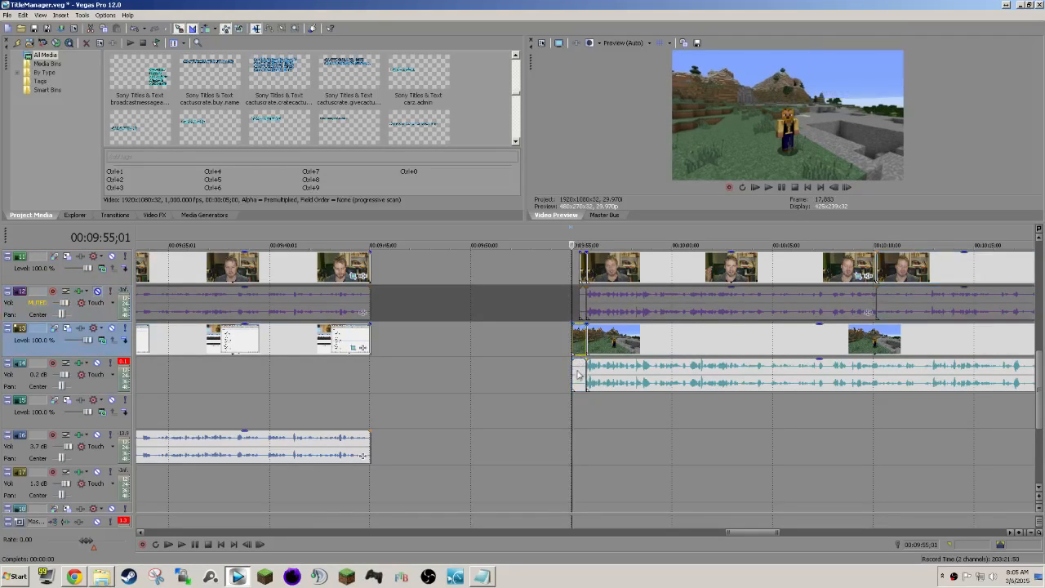
left_click(578, 377)
left_click(578, 343)
key("Delete")
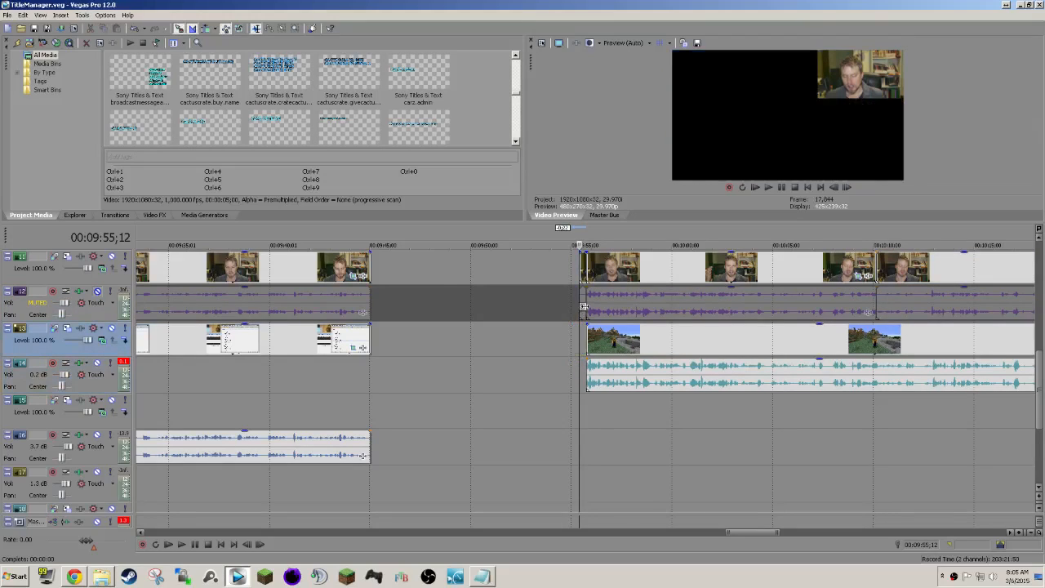
left_click(583, 304)
key("Delete")
left_click(583, 271)
key("Delete")
Select both remaining webcam clips and the game clip with their audio and move them together to start at 00:09:45;02.
mouse_move(676, 267)
left_mouse_down()
mouse_move(657, 268)
mouse_move(677, 268)
left_mouse_up()
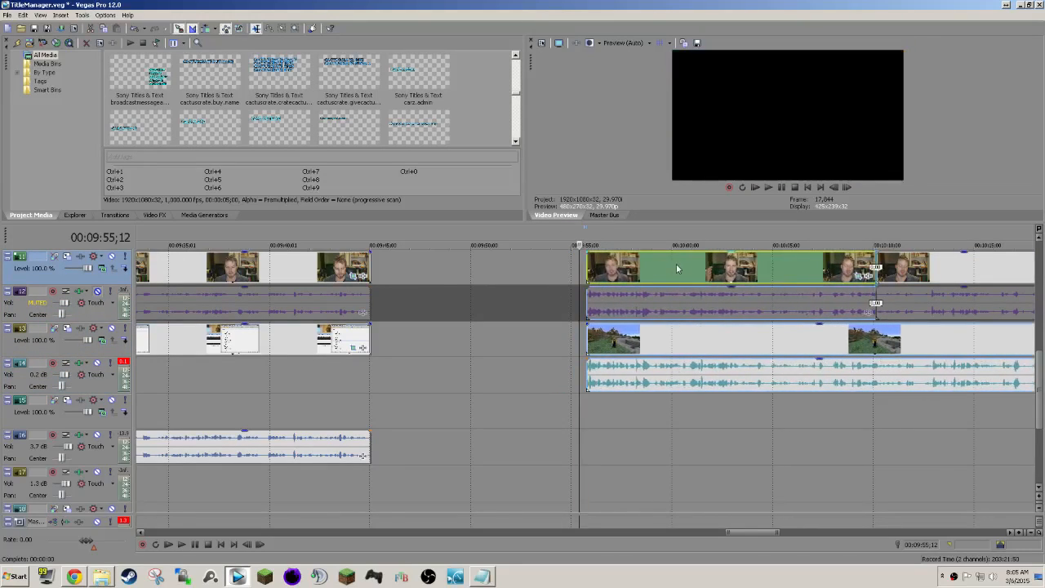
left_click(906, 271)
left_click(904, 308, "ctrl")
left_click(883, 348, "ctrl")
left_click(829, 302, "ctrl")
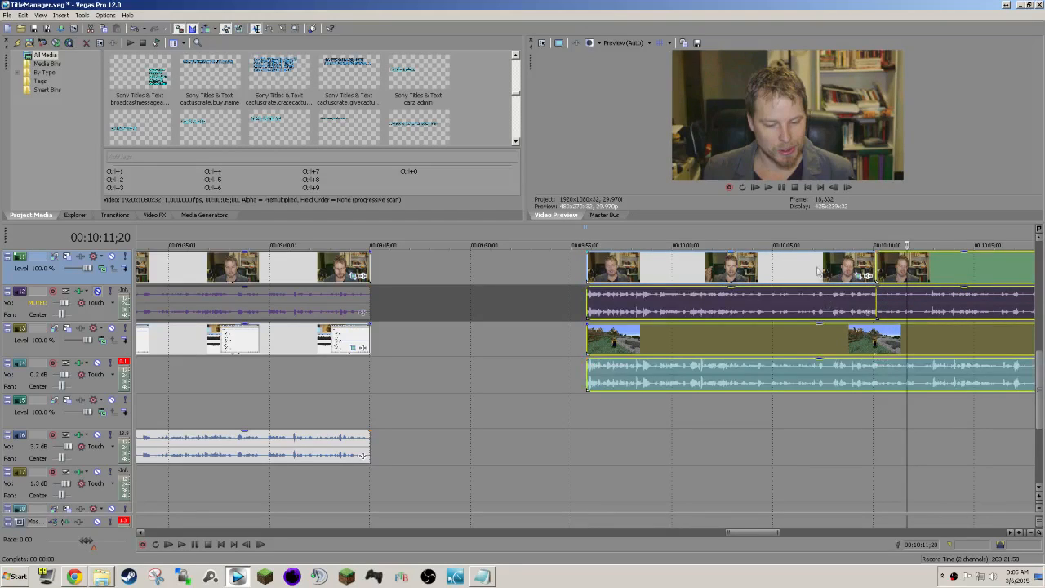
left_click(816, 267, "ctrl")
left_click_drag(725, 261, 508, 263)
Trim the webcam and desktop section's end to about 00:09:44;24 and move the following clips up to close the gap.
left_click(364, 377)
scroll(396, 381, "up", 5)
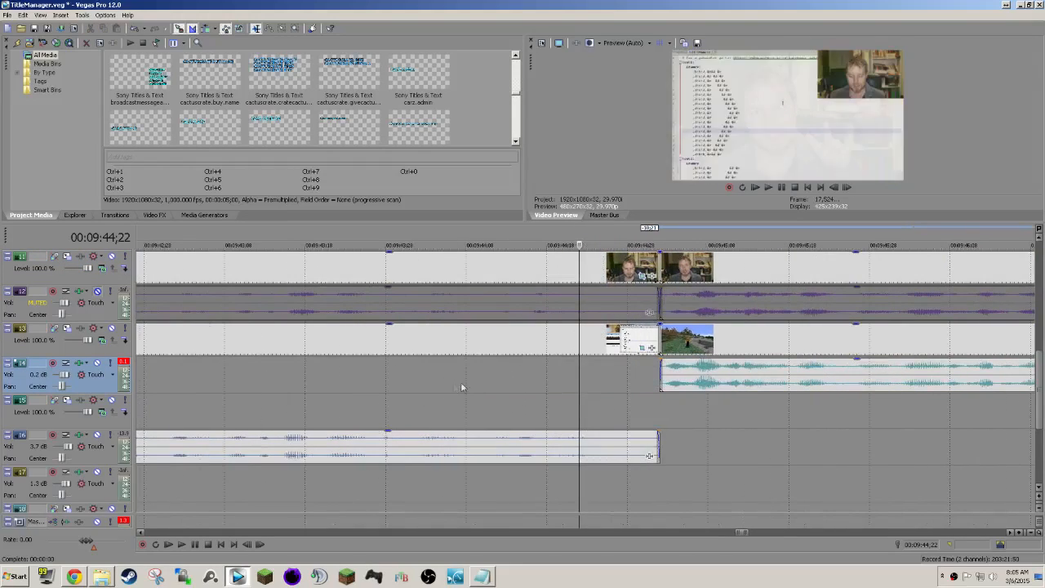
left_click_drag(657, 263, 592, 263)
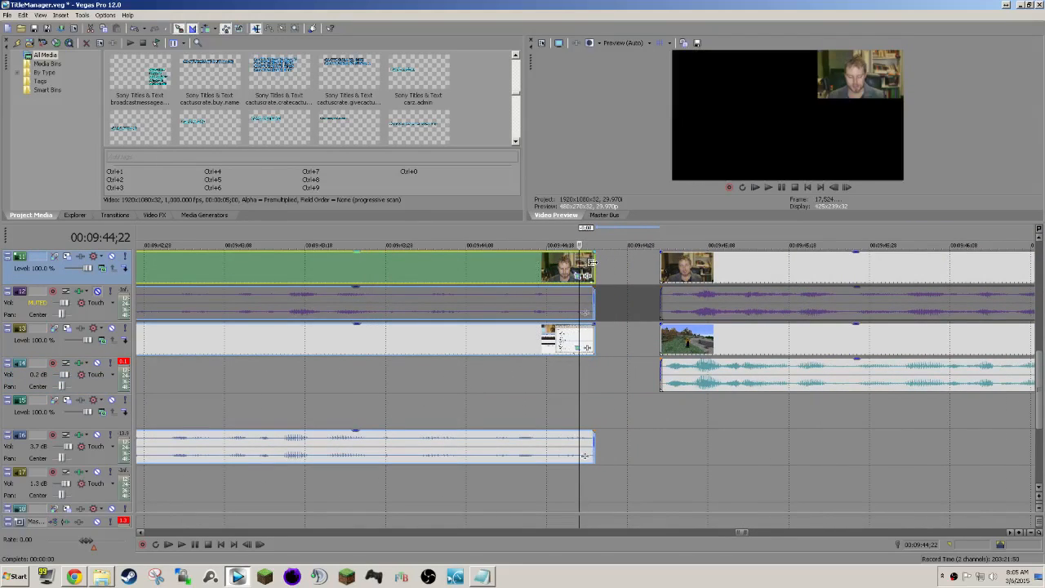
left_click_drag(713, 266, 539, 252)
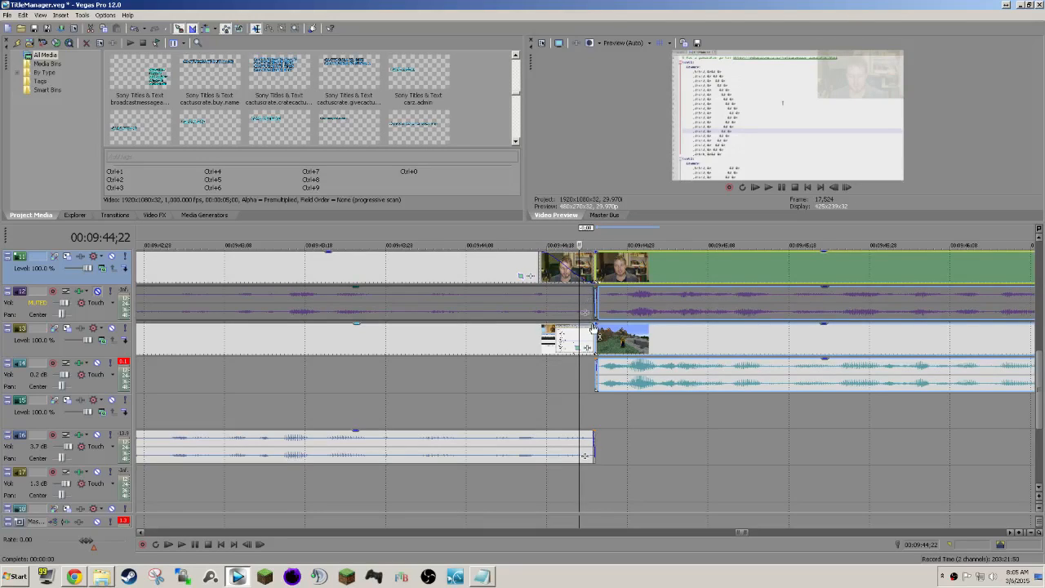
Add fades of about 7 frames out of the desktop section and into the following webcam and game clips.
left_click_drag(595, 322, 542, 324)
left_click_drag(594, 252, 651, 251)
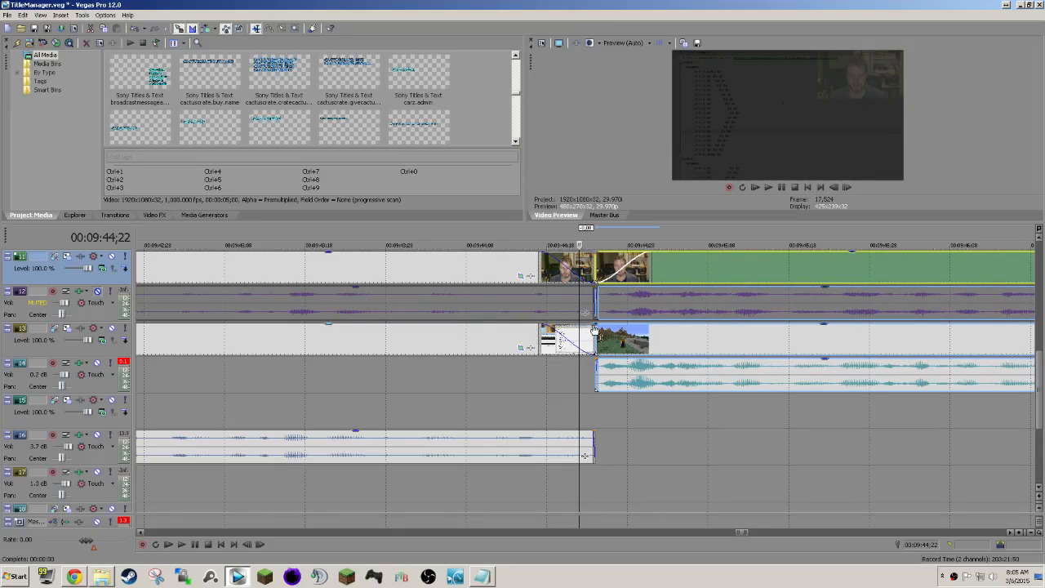
left_click_drag(595, 325, 650, 321)
scroll(648, 327, "up", 2)
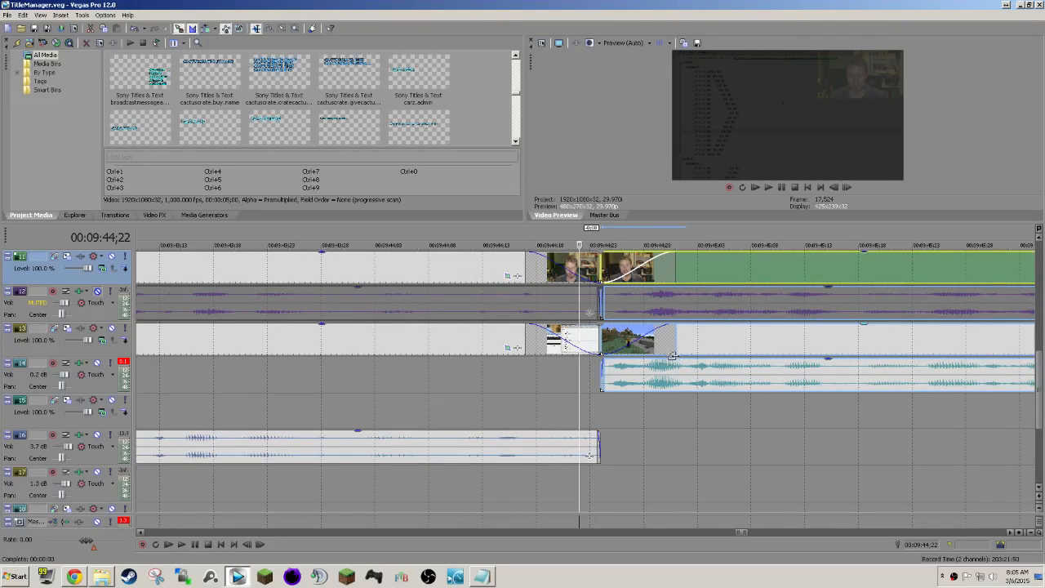
Play back the transition from the desktop section into the game footage, starting at 00:09:44;22.
scroll(653, 413, "up", 2)
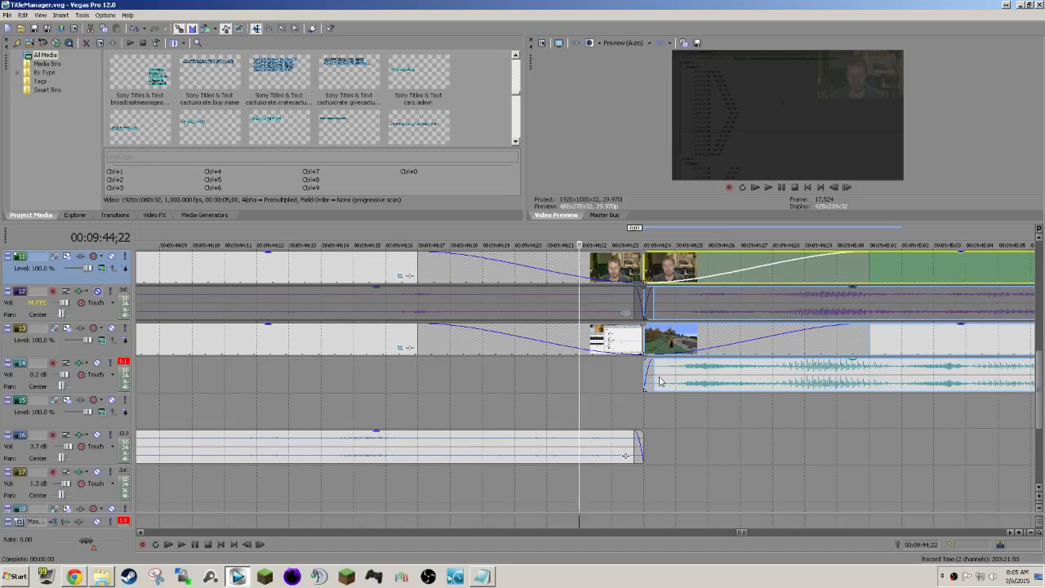
scroll(669, 446, "down", 5)
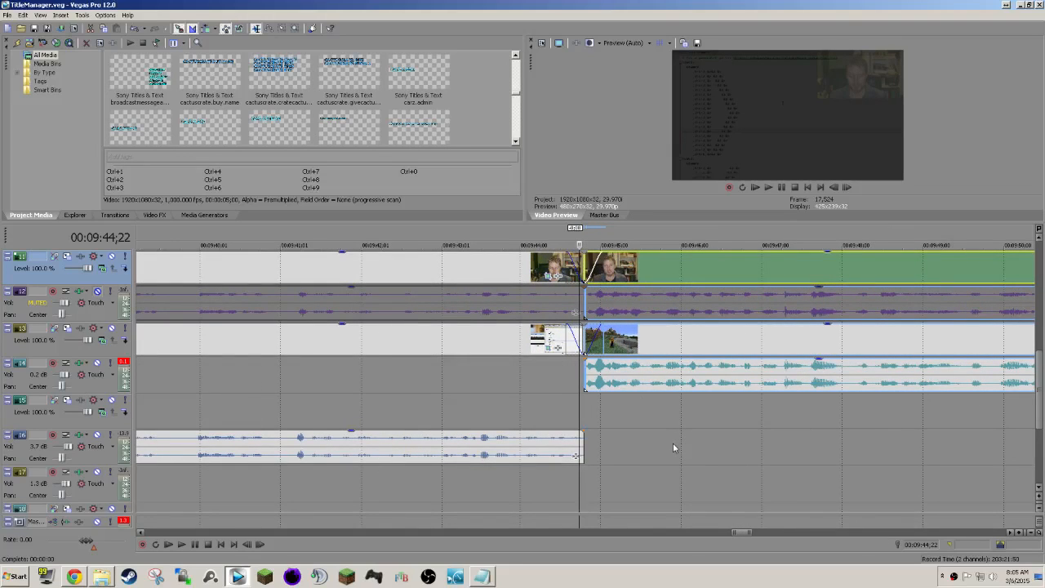
key("space")
scroll(672, 443, "down", 5)
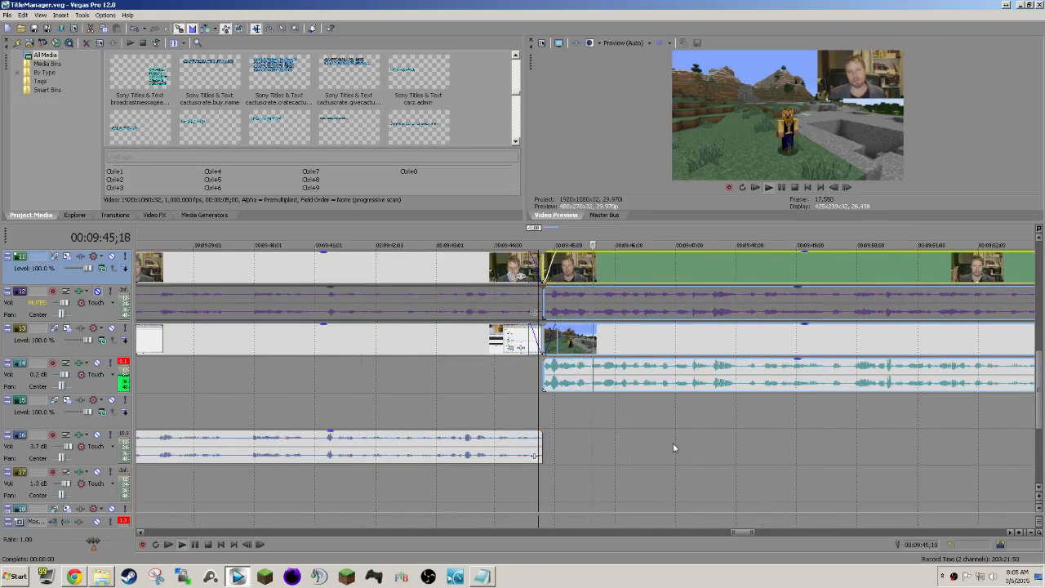
scroll(673, 443, "right", 4)
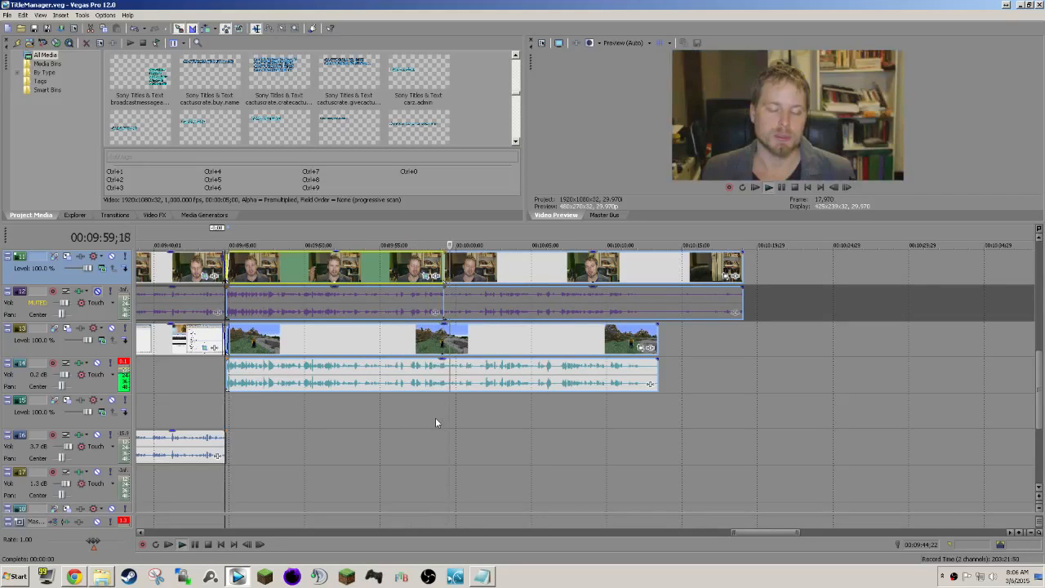
Pan/Crop the last webcam clip to about 3,389 × 1,907, centred near -414, 954, placing it in the frame's upper-right corner.
left_click(468, 271)
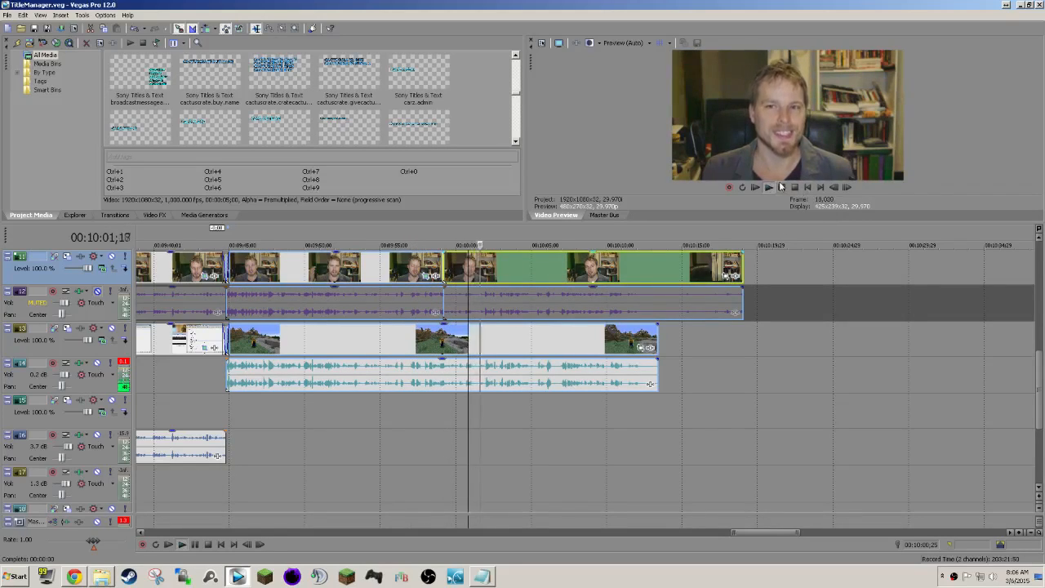
right_click(469, 281)
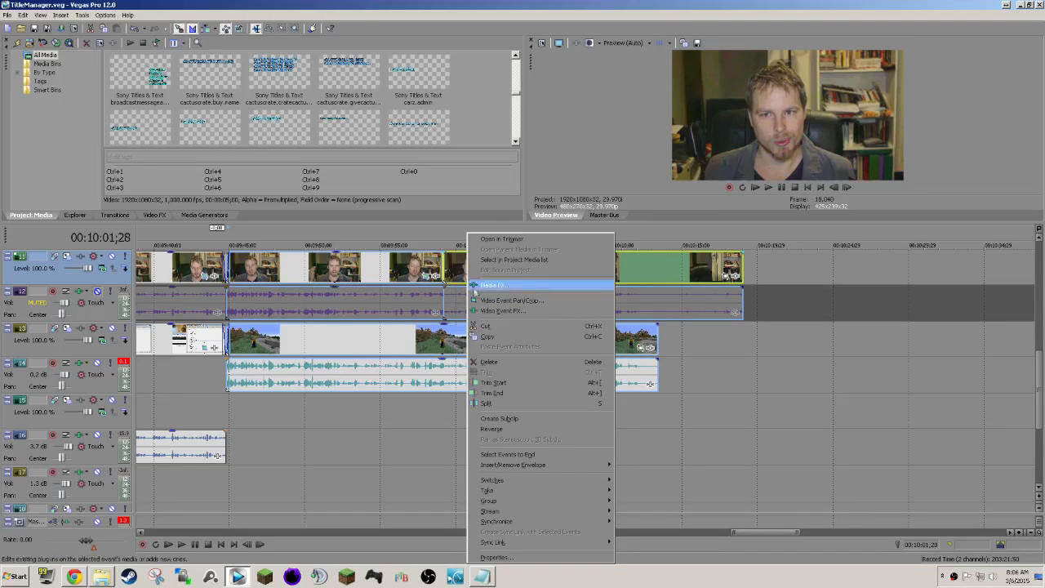
left_click(498, 283)
scroll(255, 459, "down", 8)
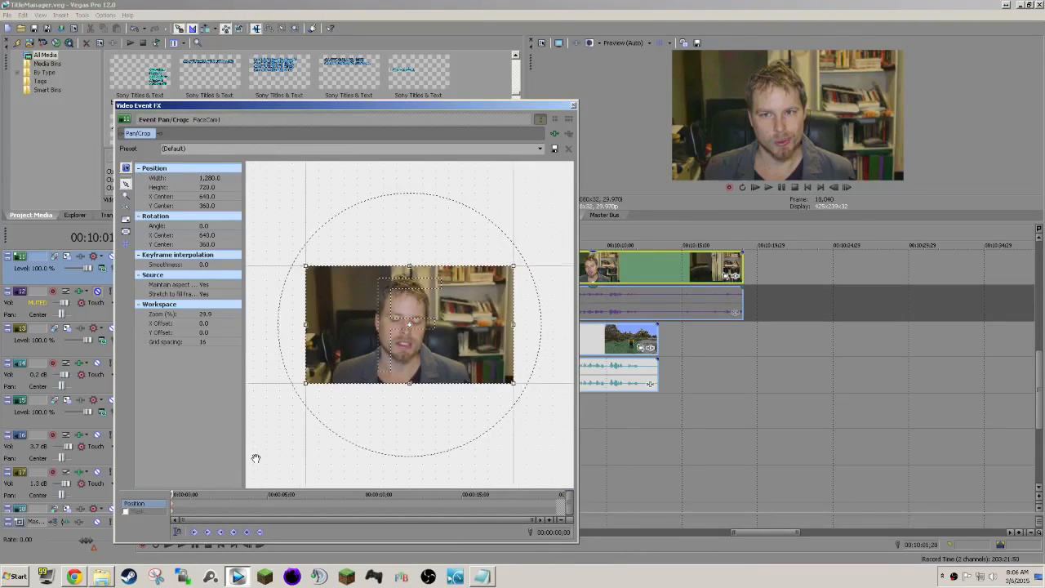
left_click_drag(367, 346, 241, 420)
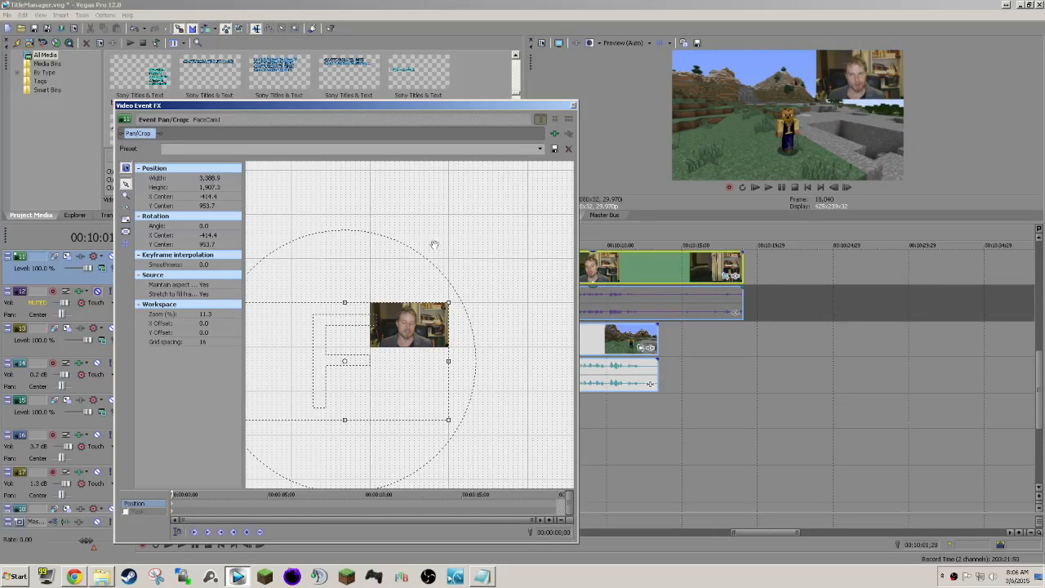
left_click(573, 104)
left_click(422, 269)
left_click(465, 267)
Save the project and play the resized webcam clip from about 00:10:00 towards the end of the footage.
key("space")
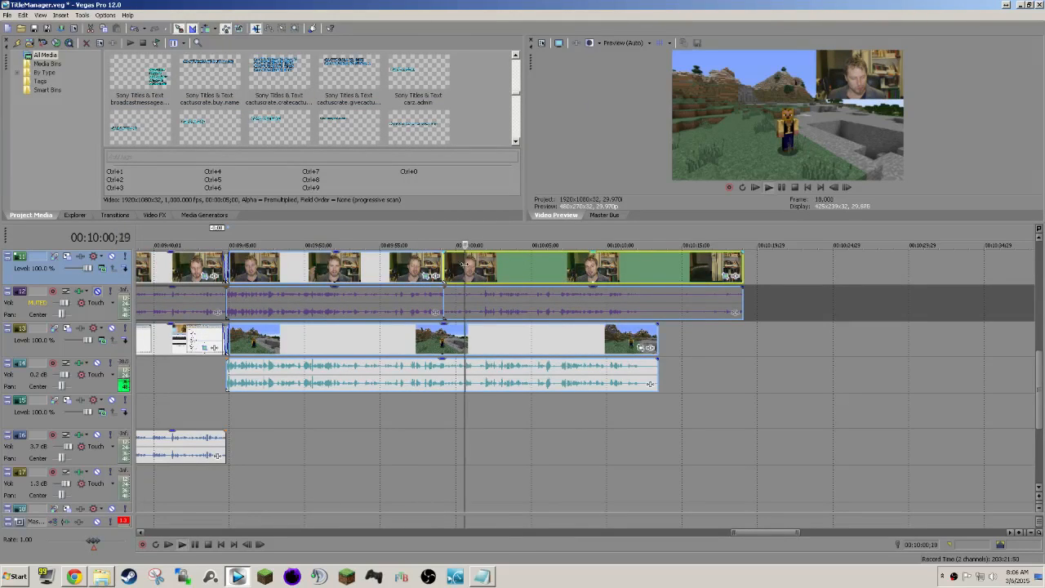
key("ctrl+s")
scroll(560, 285, "right", 3)
scroll(561, 286, "left", 2)
scroll(563, 298, "up", 4)
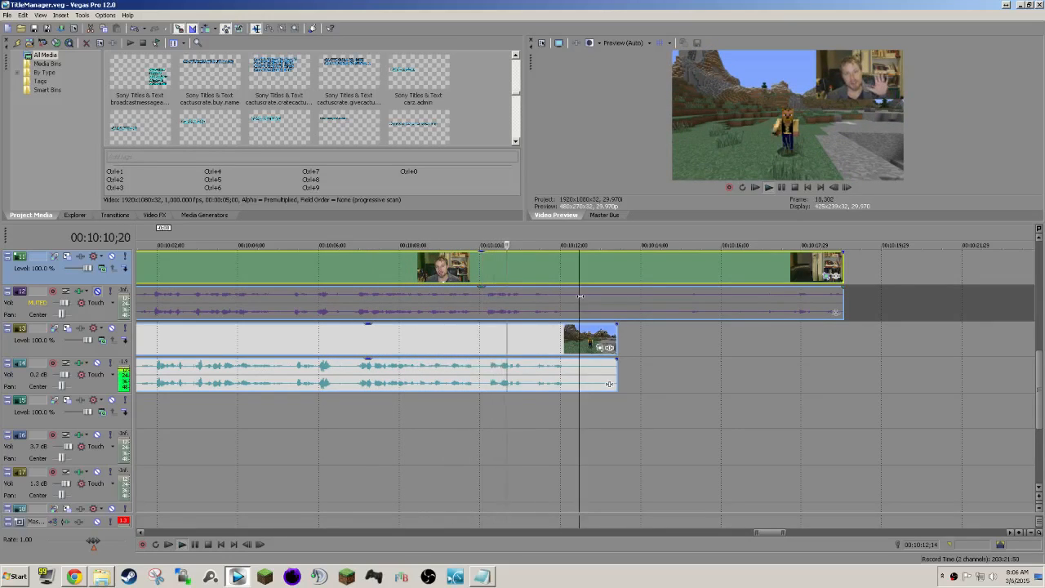
Split the webcam and game clips with their audio at about 00:10:12 and delete everything after the cut.
key("Return")
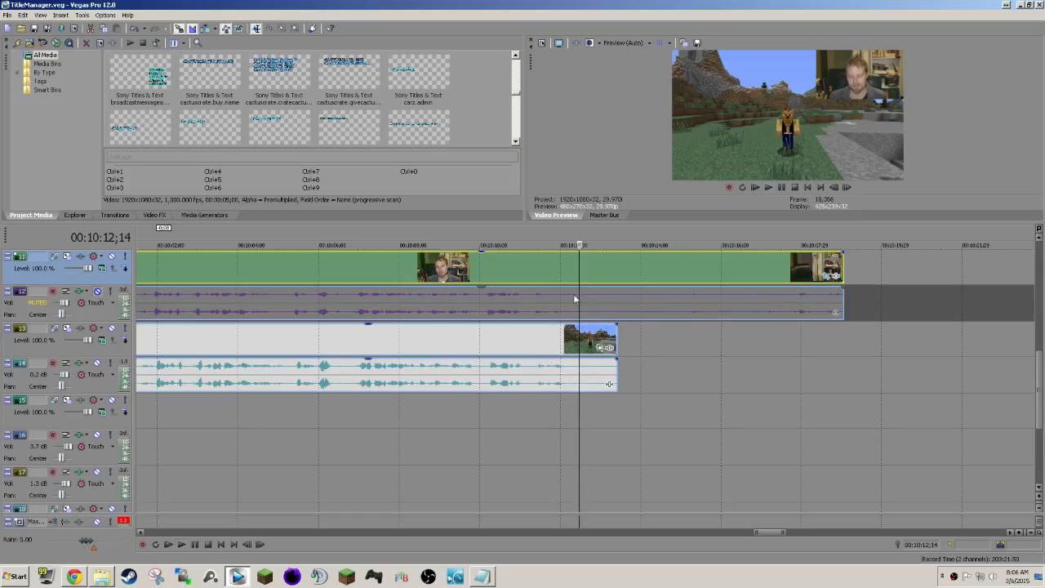
left_click(565, 271)
key("s")
left_click(597, 271)
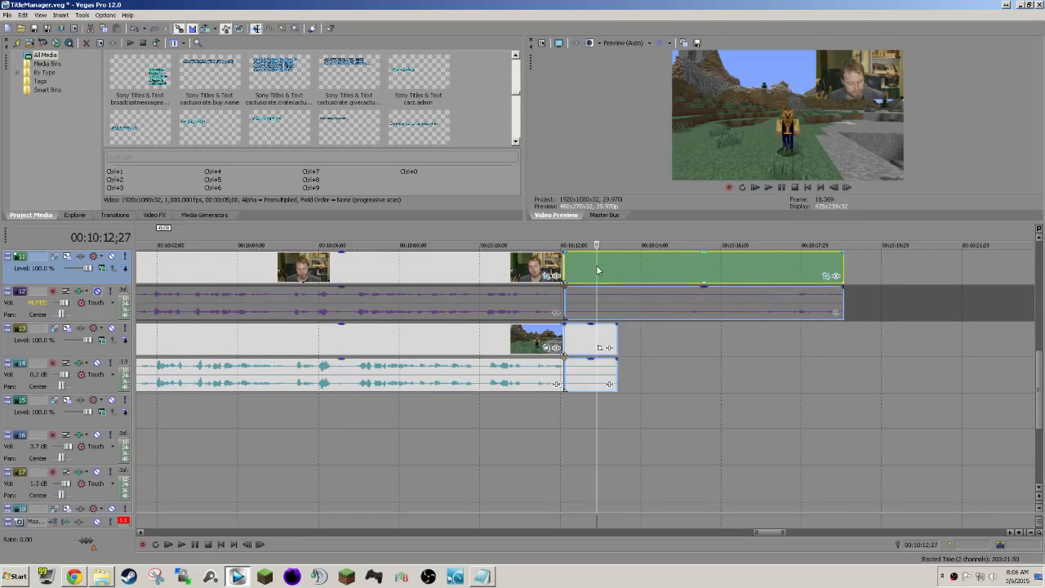
scroll(600, 273, "down", 3)
scroll(605, 277, "down", 2)
key("Delete")
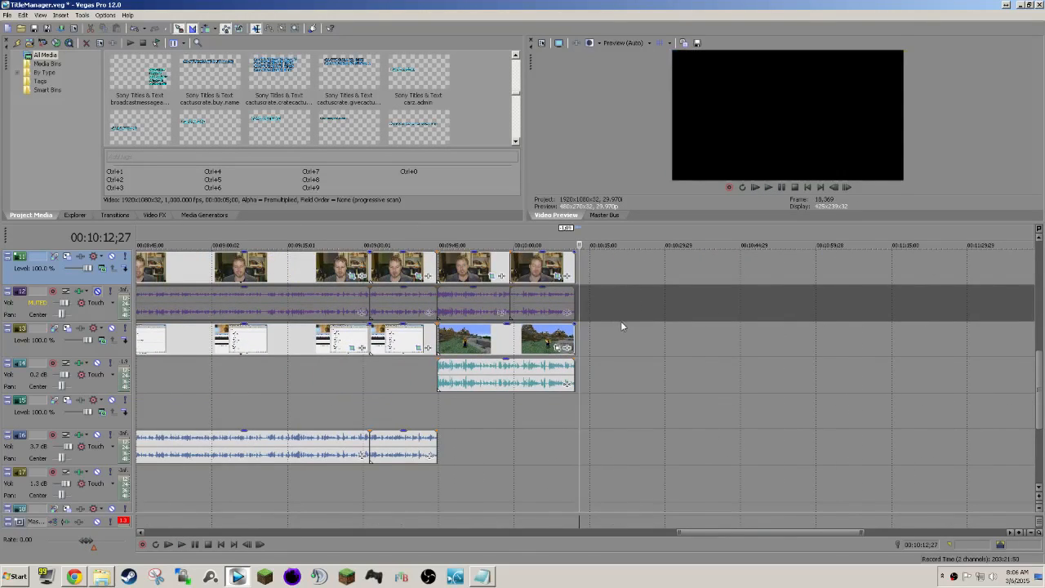
Move the grouped outro clips on the upper tracks to start at about 00:10:11;17, slightly overlapping the end of the webcam clip.
scroll(624, 321, "down", 2)
scroll(633, 327, "up", 6)
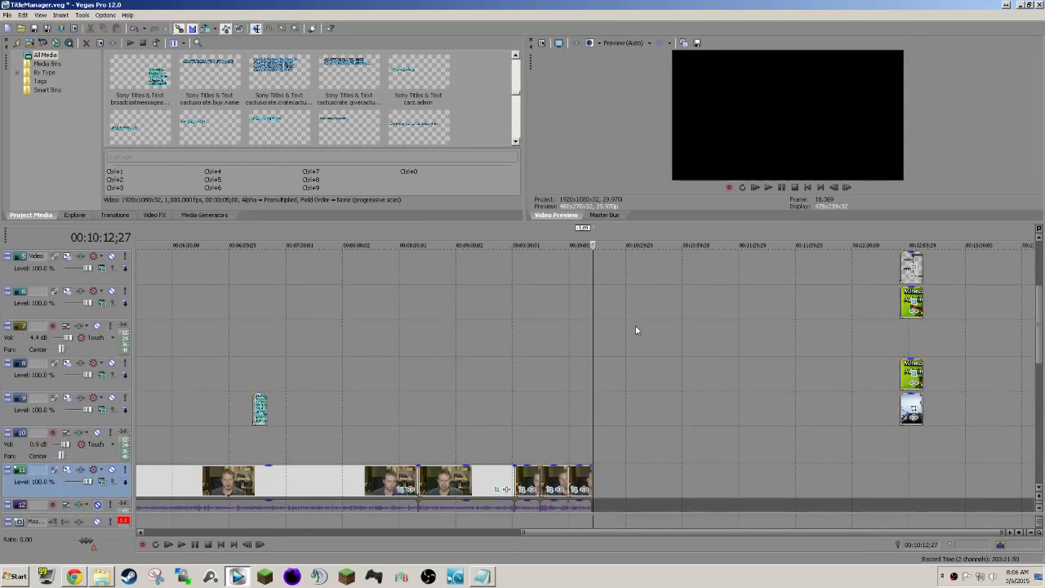
left_click_drag(912, 408, 602, 410)
scroll(645, 468, "up", 7)
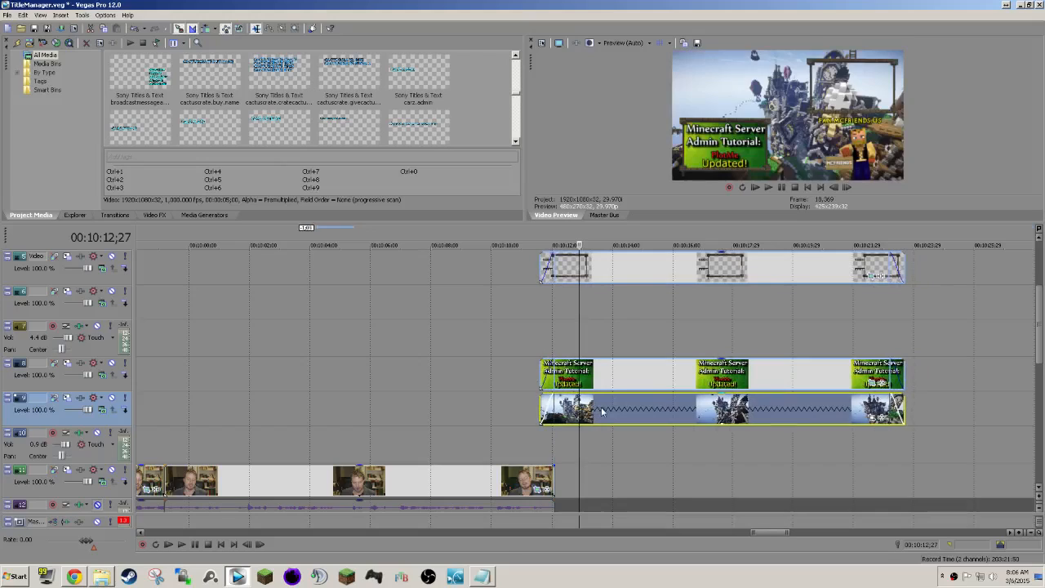
left_click(582, 388)
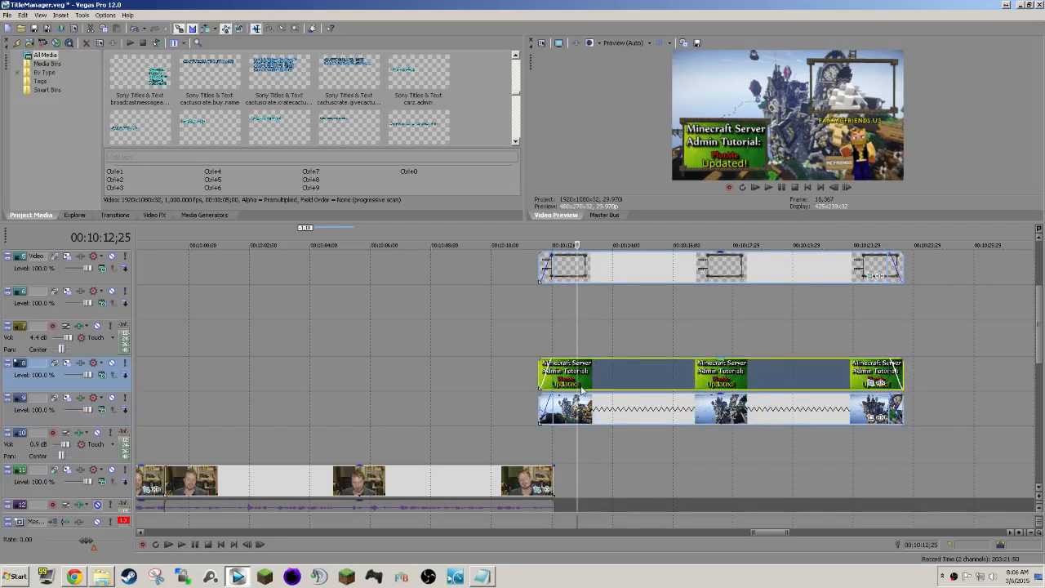
left_click(550, 339)
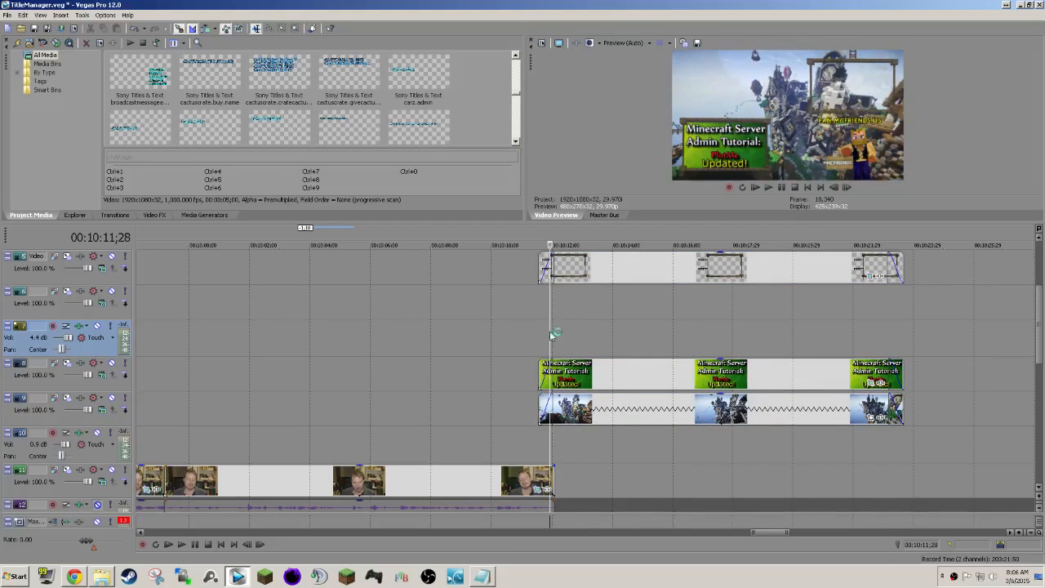
Check the end of the footage and play the closing section from about 00:10:03 with the outro music.
scroll(644, 397, "down", 5)
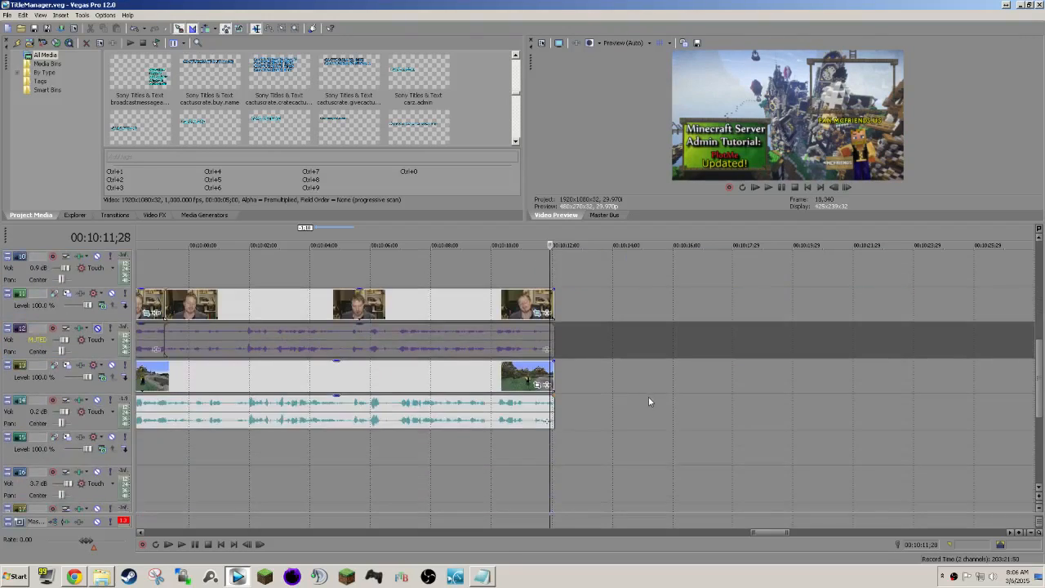
scroll(602, 419, "up", 2)
scroll(602, 418, "down", 2)
left_click(276, 339)
key("space")
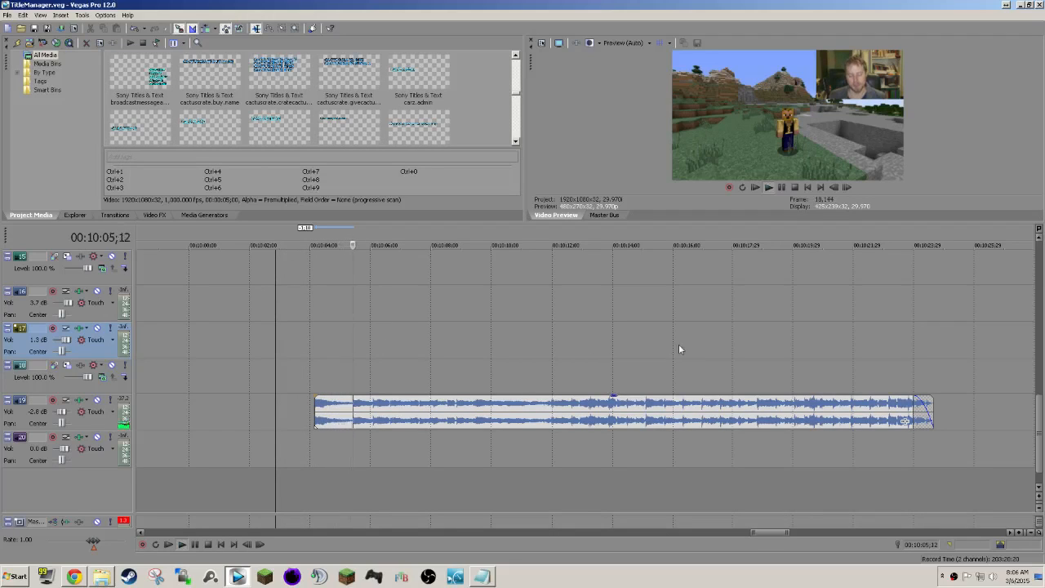
scroll(678, 346, "up", 5)
left_click(541, 357)
key("space")
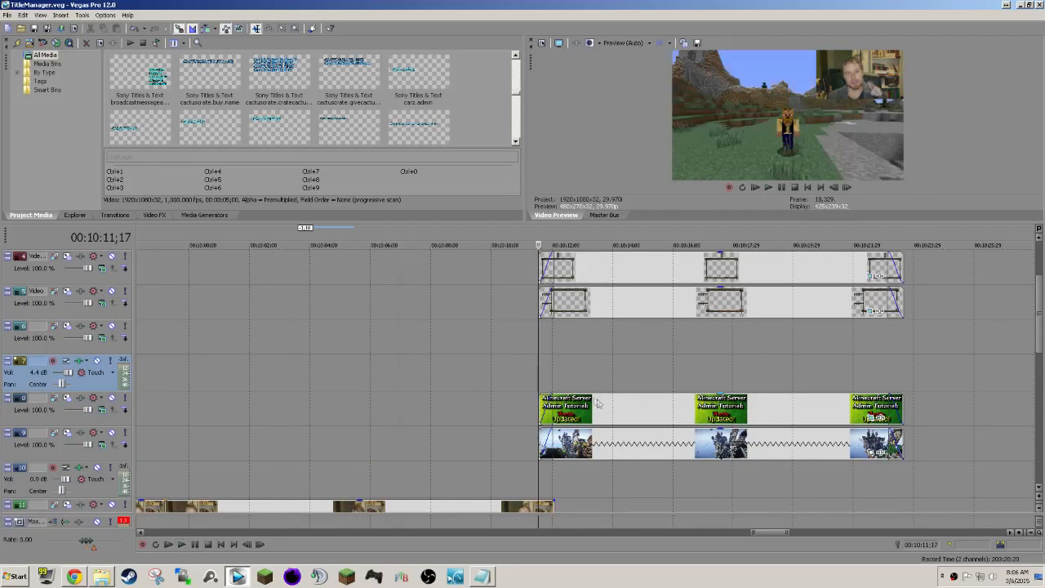
Replace the outro's PlotMe Image1.jpg in the project media with Image2.jpg from the Custom Enchants tutorial folder.
scroll(515, 73, "down", 3)
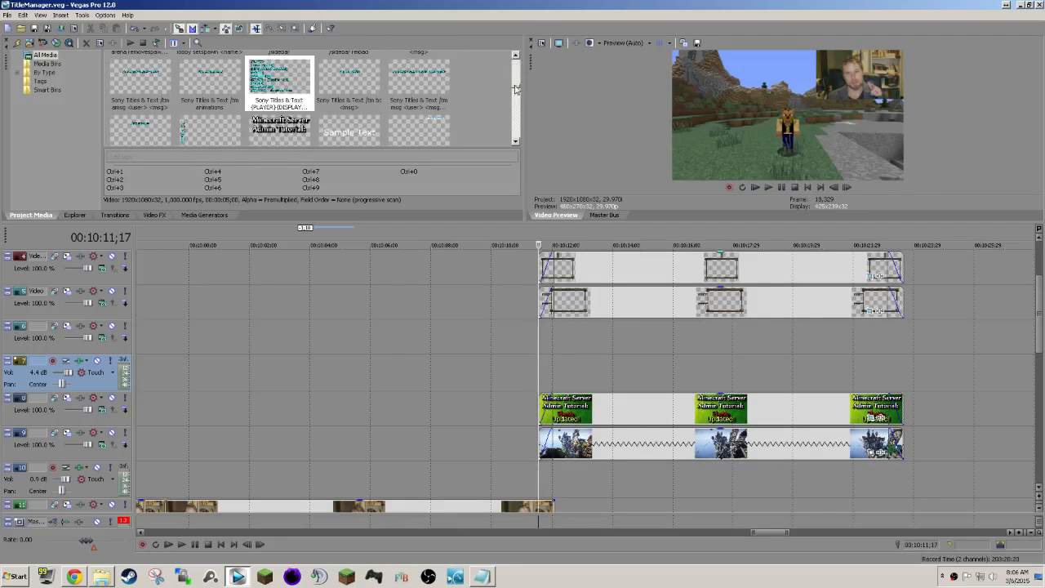
scroll(515, 88, "up", 5)
left_click(515, 143)
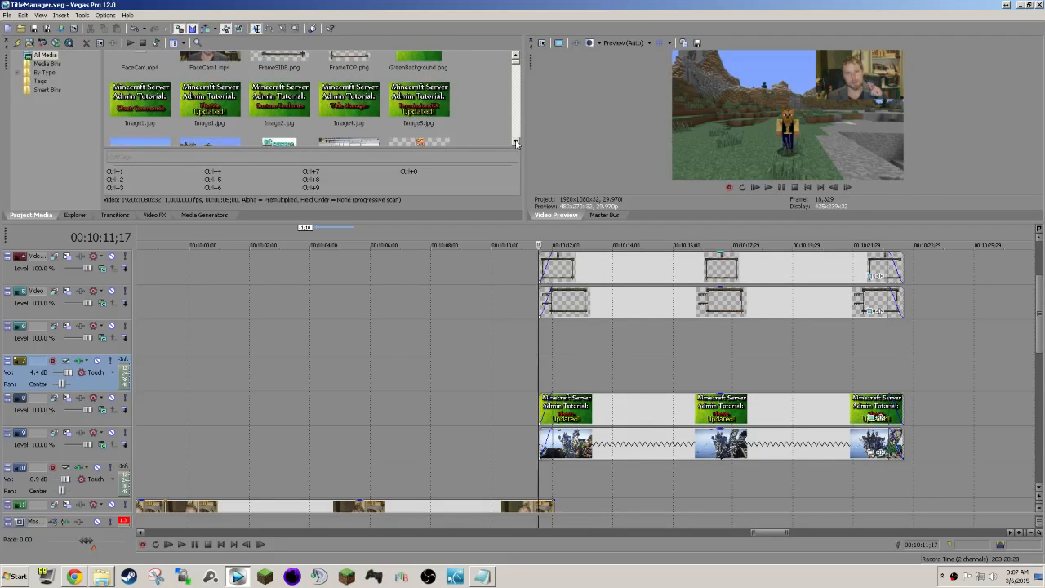
right_click(208, 96)
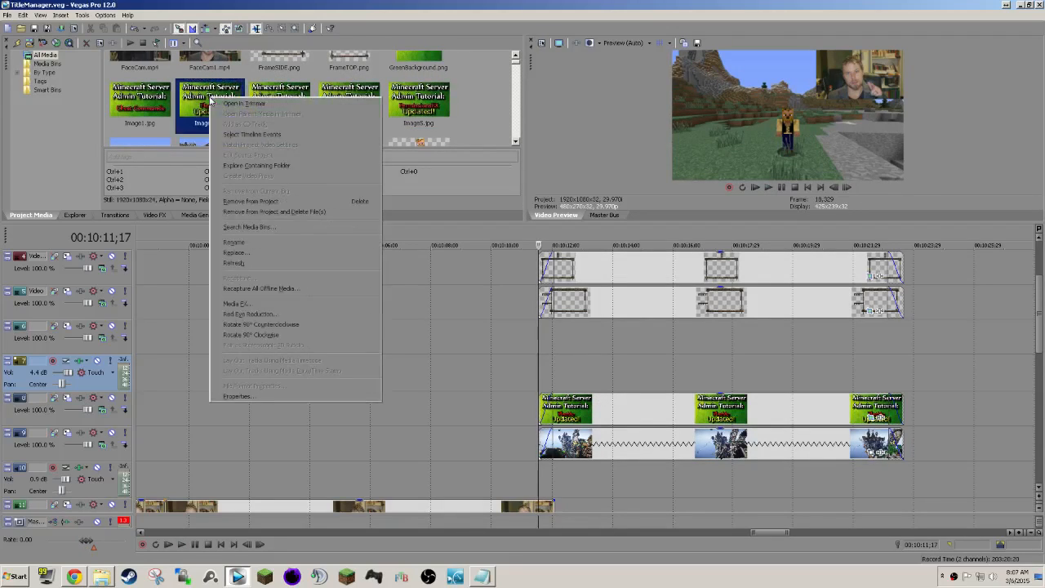
left_click(245, 255)
scroll(423, 164, "up", 2)
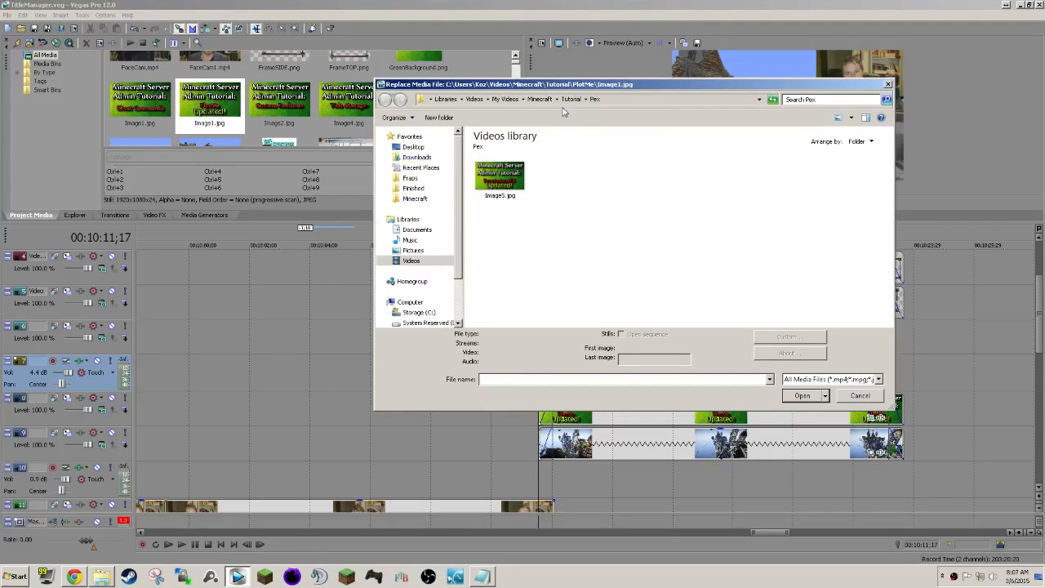
left_click(570, 99)
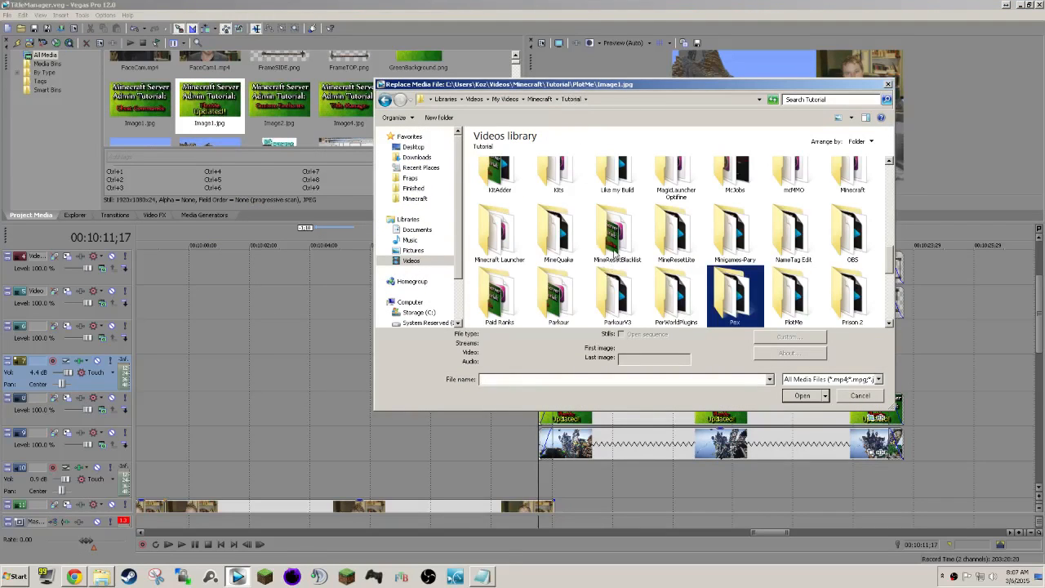
left_click(614, 252)
left_click_drag(890, 262, 890, 203)
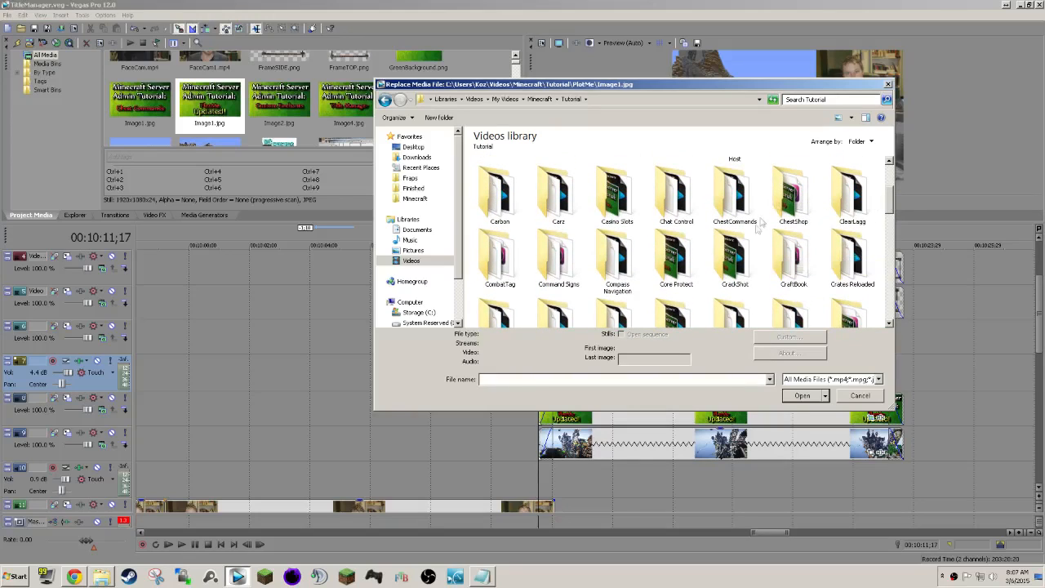
scroll(810, 275, "down", 1)
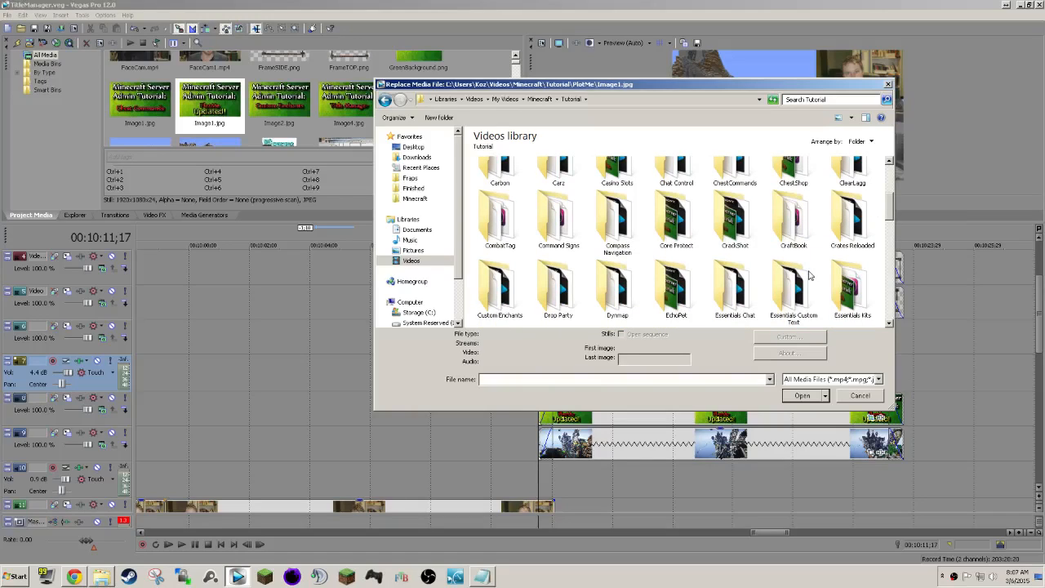
double_click(510, 297)
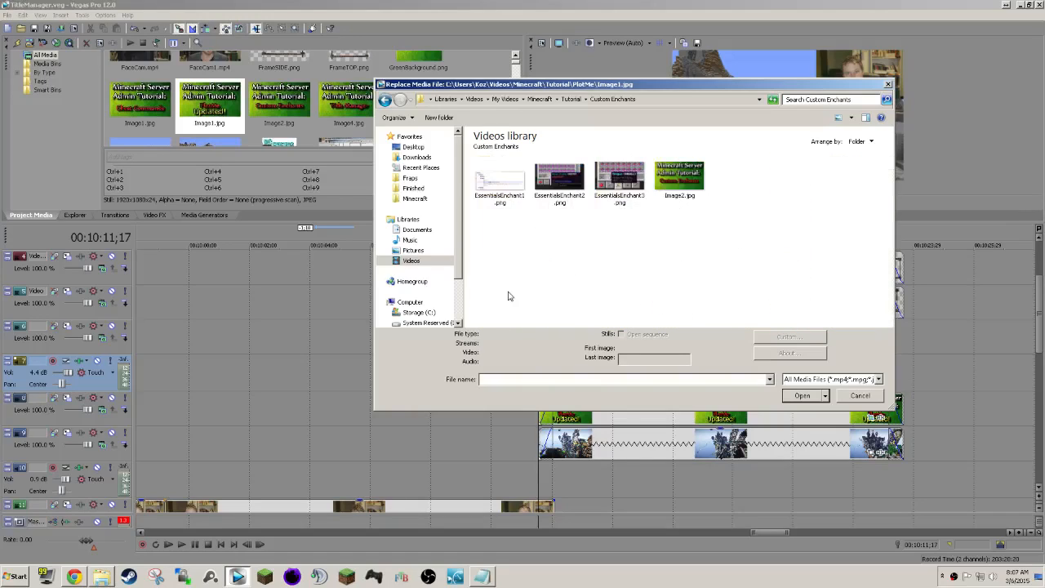
left_click(679, 179)
left_click(796, 397)
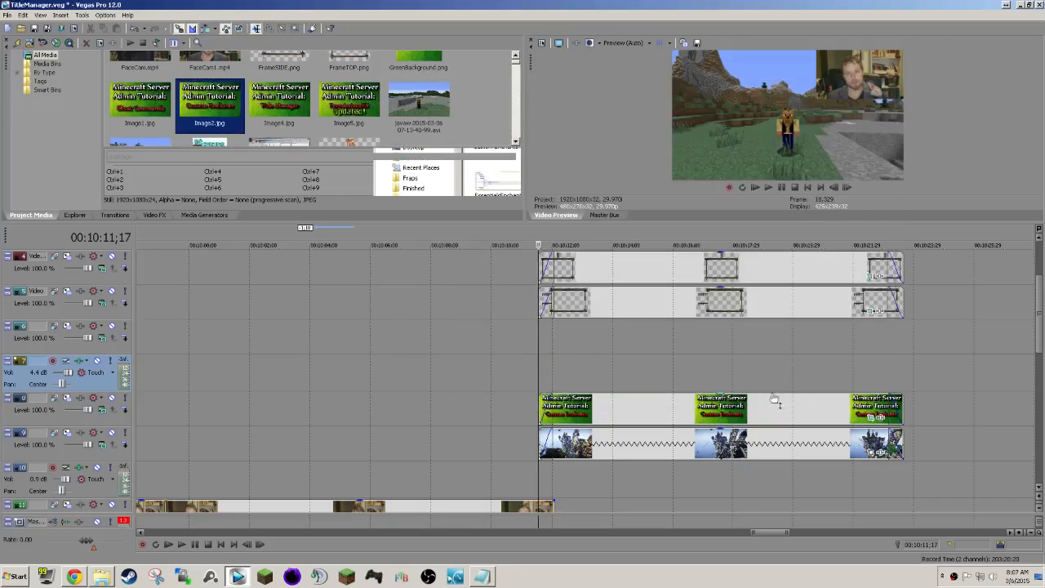
left_click(611, 415)
Move the PermissionsEX Updated image on track 6 over the outro clips and delete it.
scroll(683, 414, "down", 4)
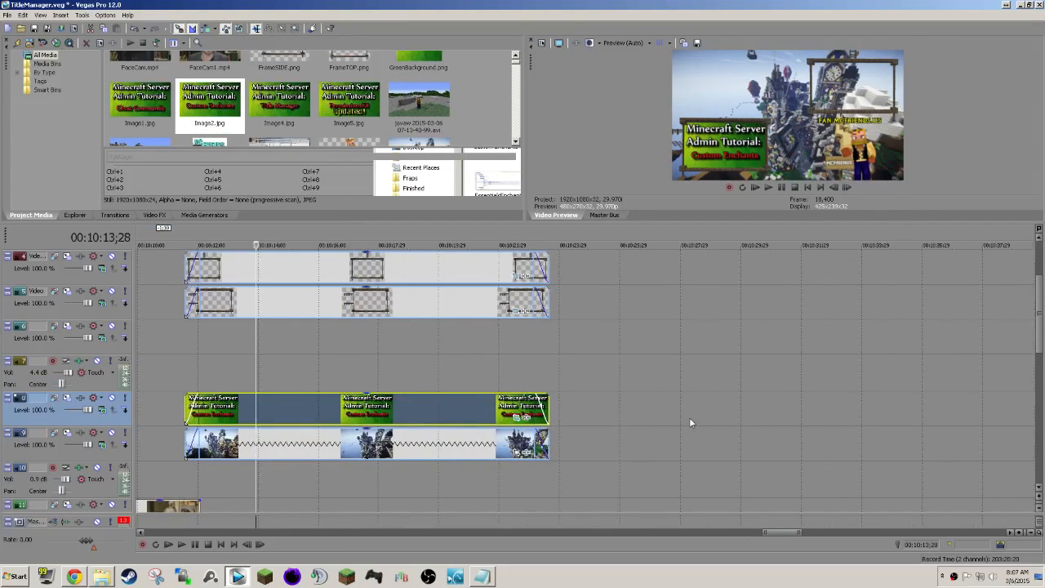
scroll(688, 417, "down", 2)
left_click_drag(1005, 336, 593, 333)
scroll(660, 377, "up", 6)
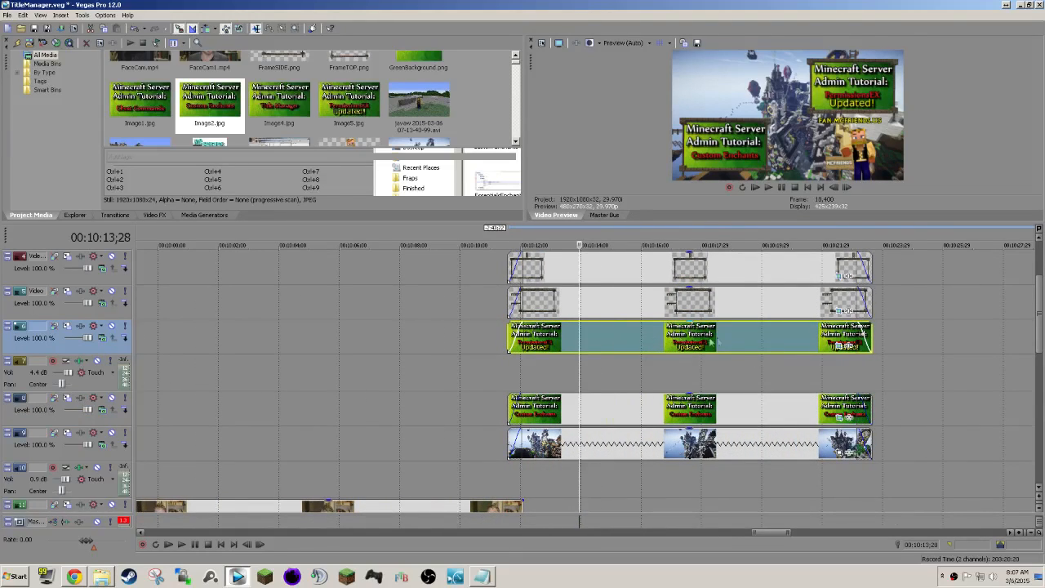
left_click(647, 345)
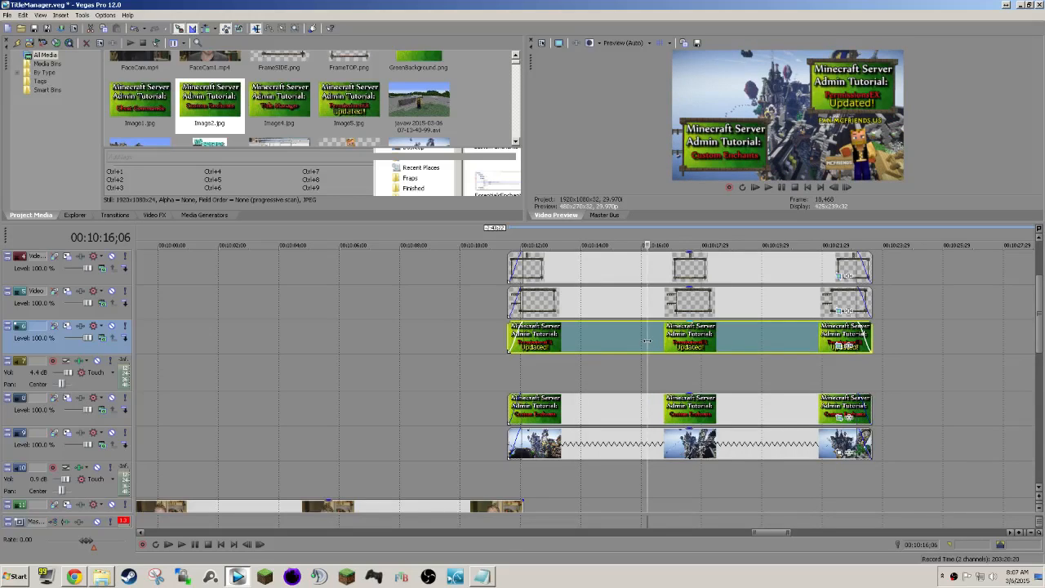
key("Delete")
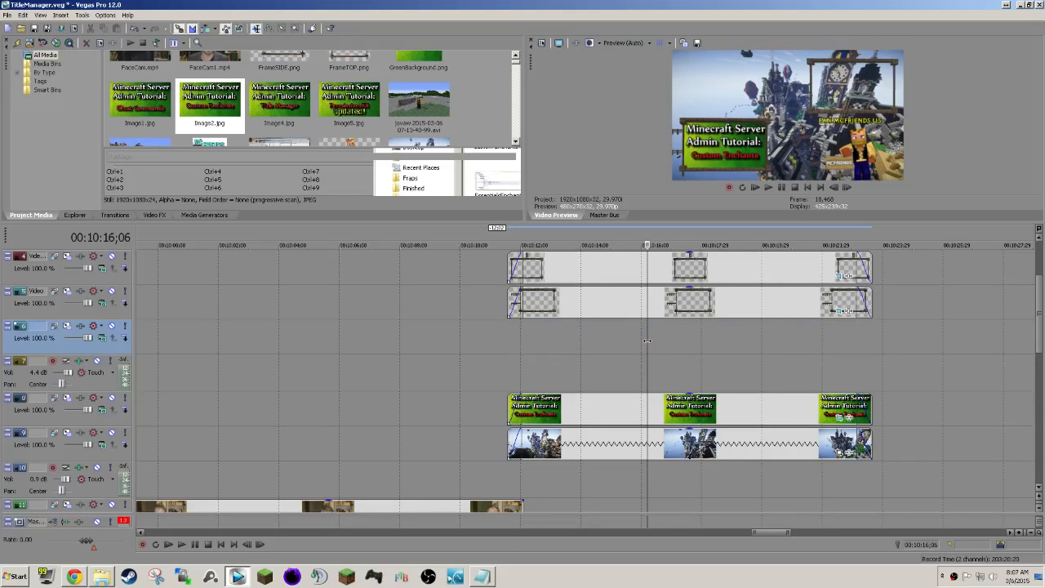
Go back to the start of the project and show the Title Manager intro card at 00:00:02;07.
left_click(807, 187)
left_click(226, 349)
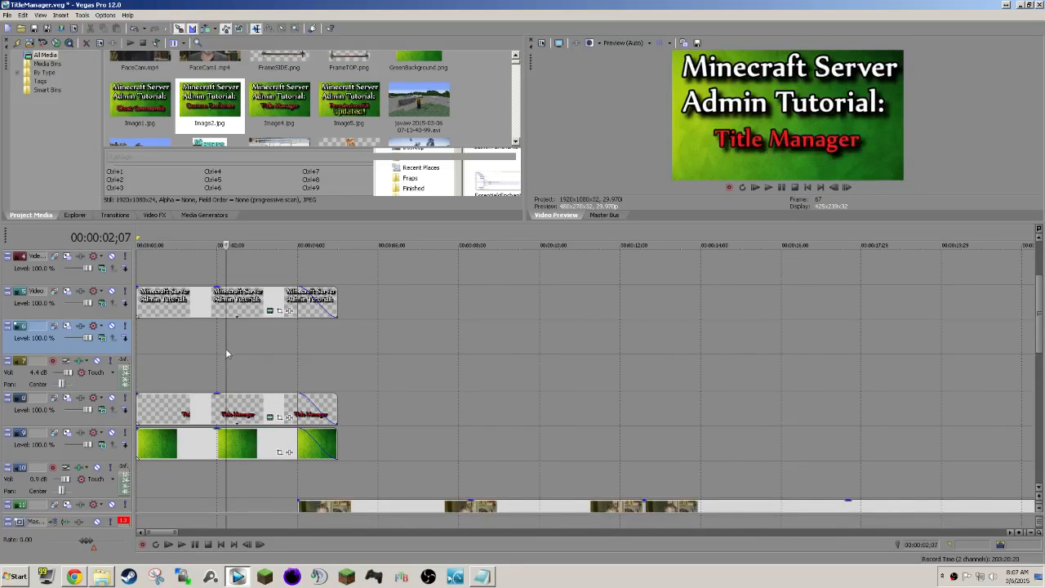
scroll(226, 349, "down", 2)
scroll(226, 344, "down", 2)
scroll(227, 335, "up", 3)
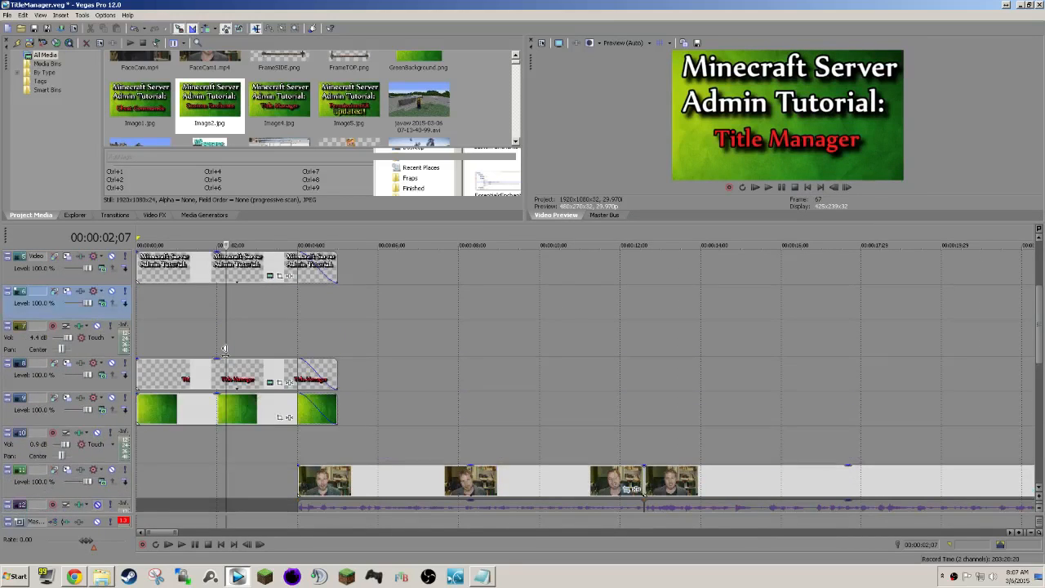
Insert a text event on empty track 6 at 00:00:02;07 reading "Behind the Scenes".
right_click(229, 311)
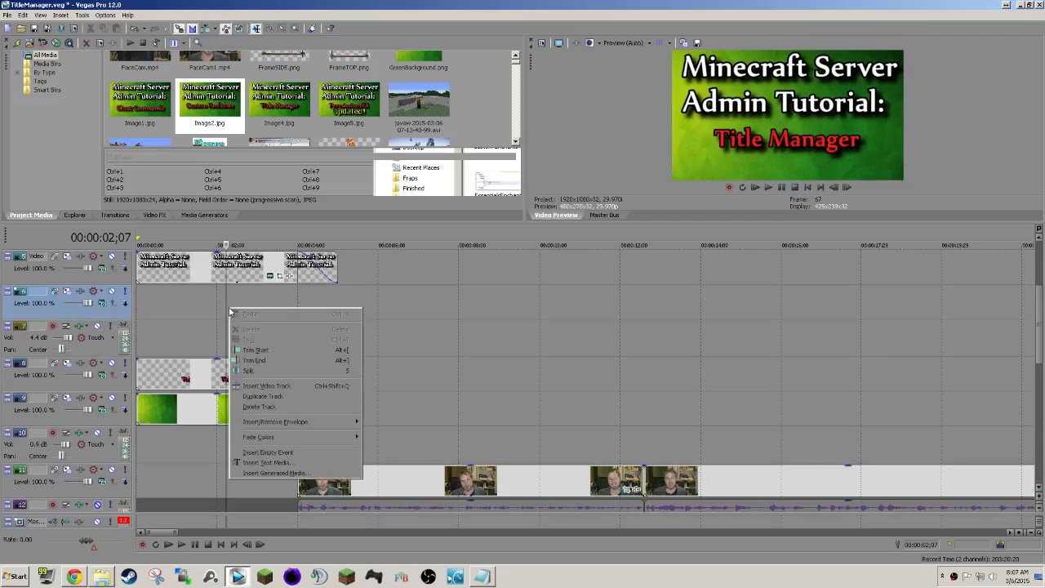
left_click(254, 465)
key("ctrl+a")
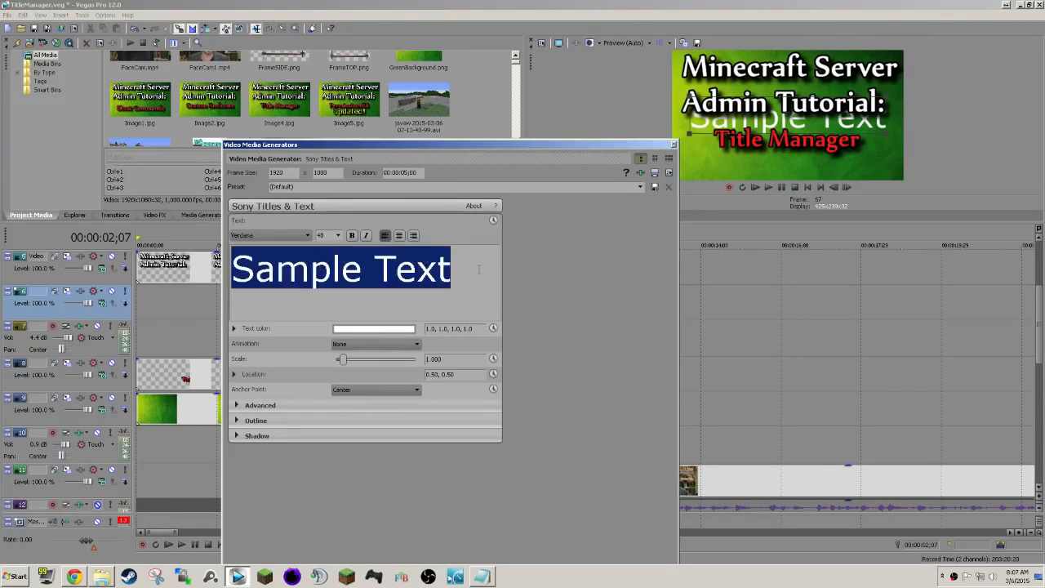
type("B")
type("hei")
key("BackSpace")
key("BackSpace")
key("BackSpace")
type("ehind")
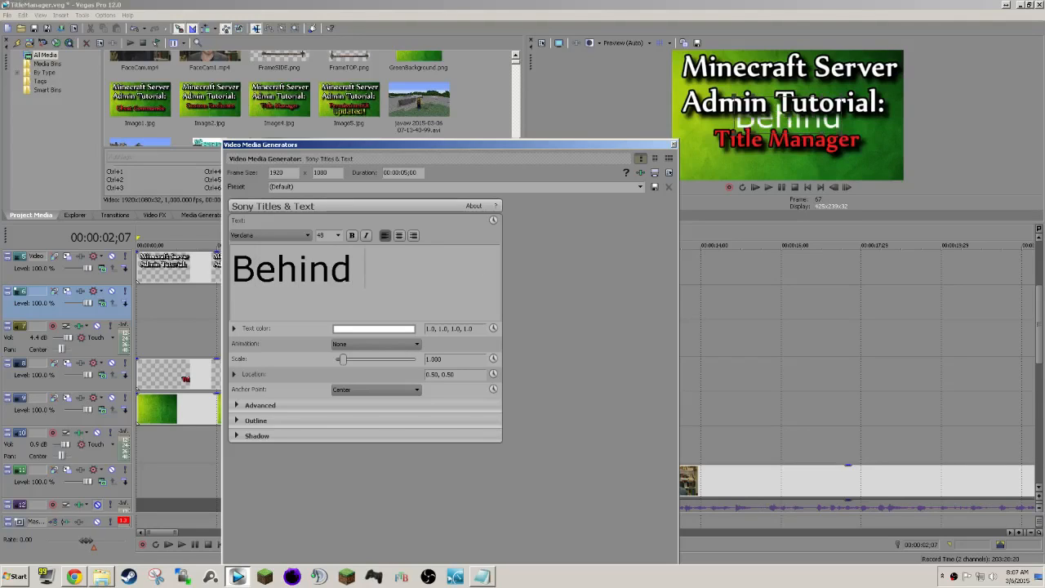
type(" the Scenes")
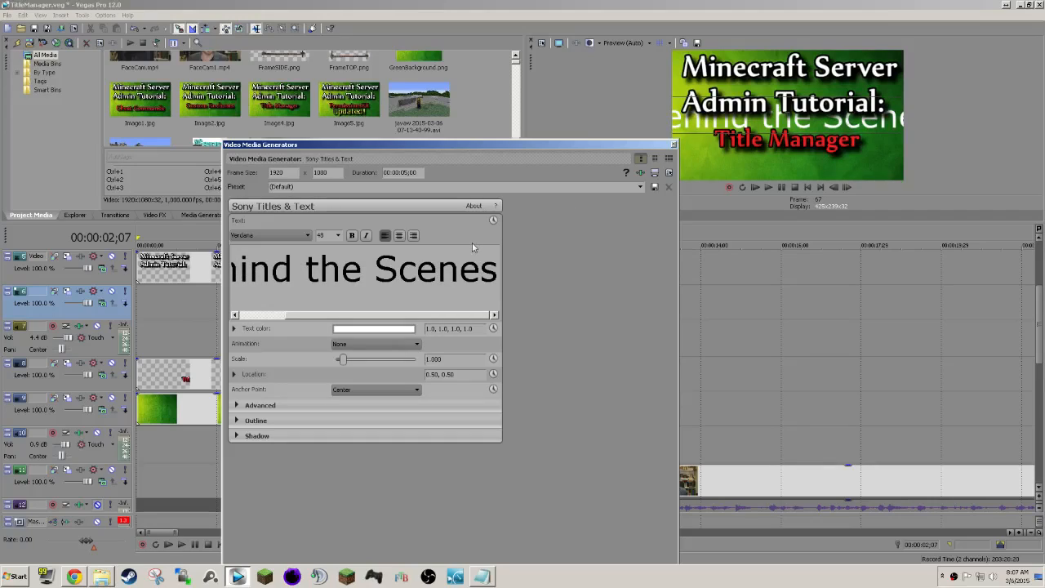
Replace the new title's text with "BTS!!1" and move it below the Title Manager line in the preview.
key("ctrl+a")
type("BTS!@")
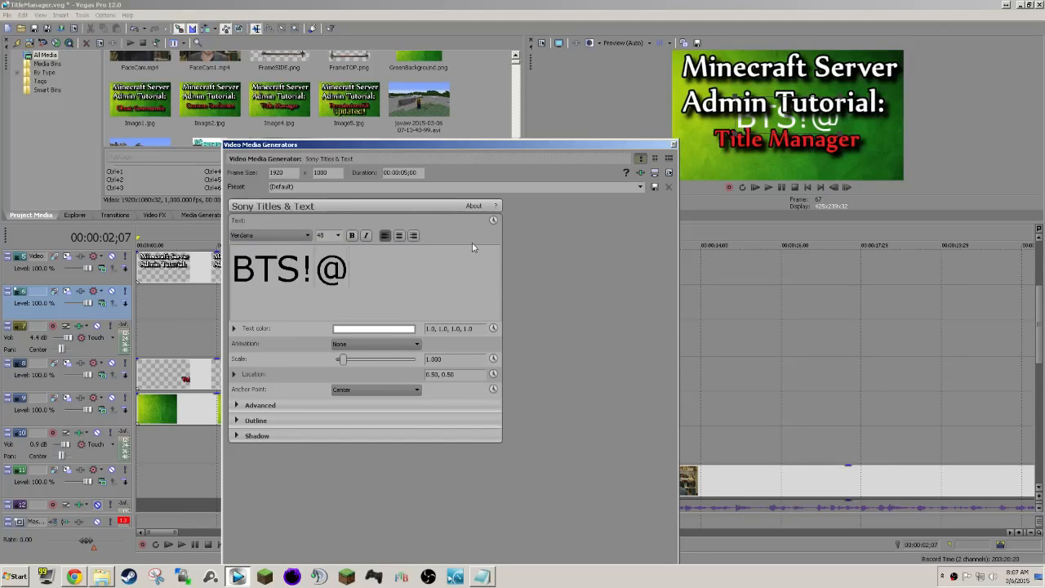
key("BackSpace")
type("2")
key("BackSpace")
type("@")
key("BackSpace")
type("!1")
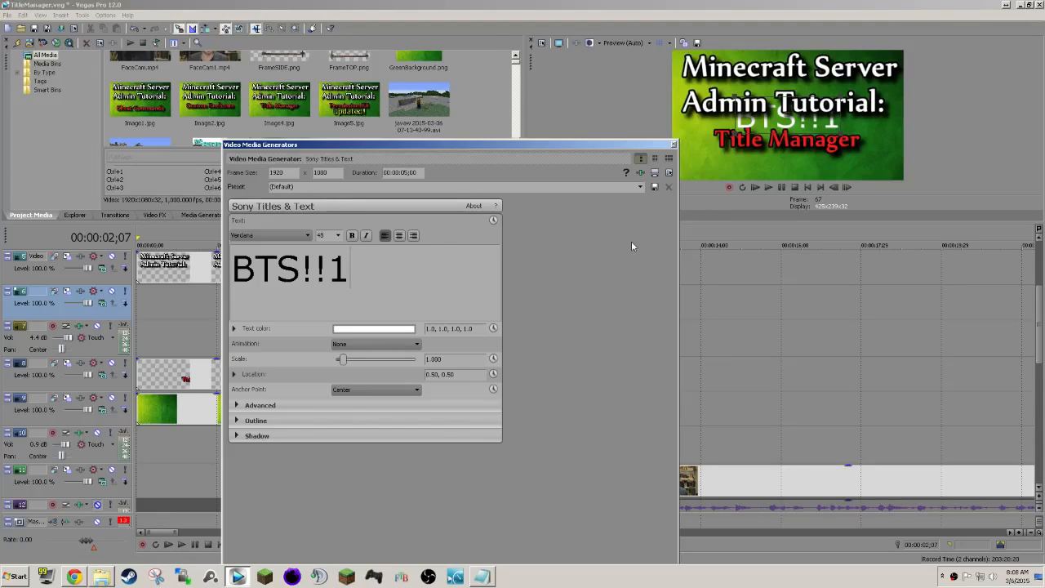
left_click_drag(783, 139, 791, 167)
left_click(367, 271)
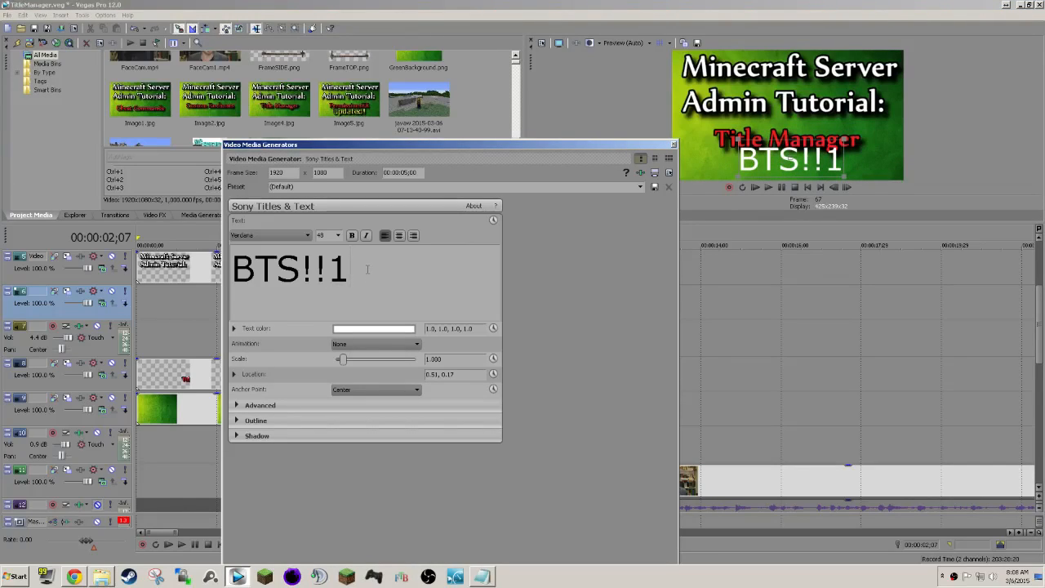
Set the new title's font to Knights Quest and its text color to yellow (1.0, 0.97, 0.09, 1.0).
key("ctrl+a")
left_click(307, 236)
key("k")
key("k")
key("k")
key("k")
key("k")
key("Return")
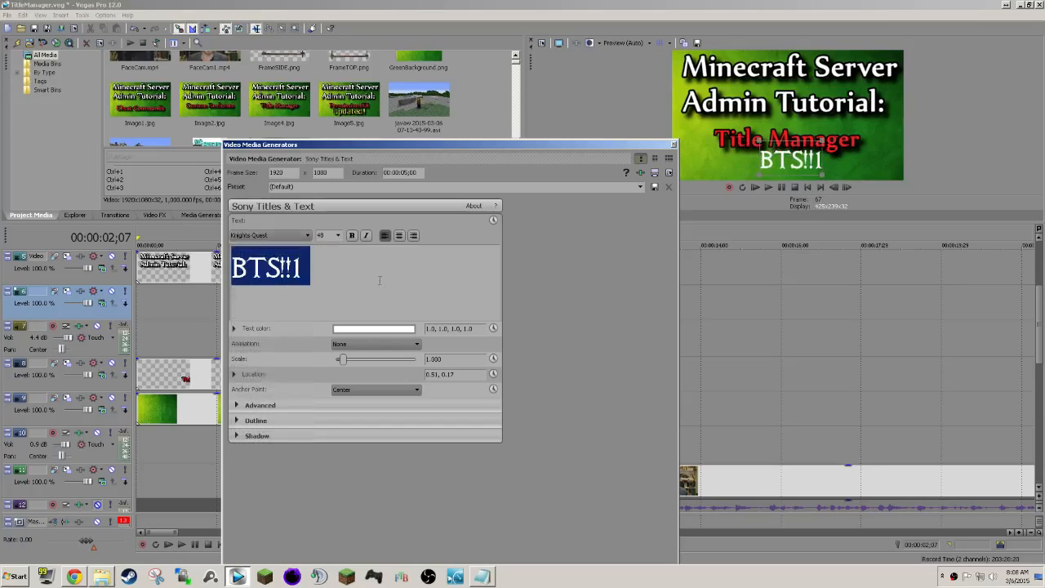
left_click(405, 331)
mouse_move(379, 433)
left_mouse_down()
mouse_move(376, 448)
mouse_move(335, 448)
mouse_move(381, 452)
left_mouse_up()
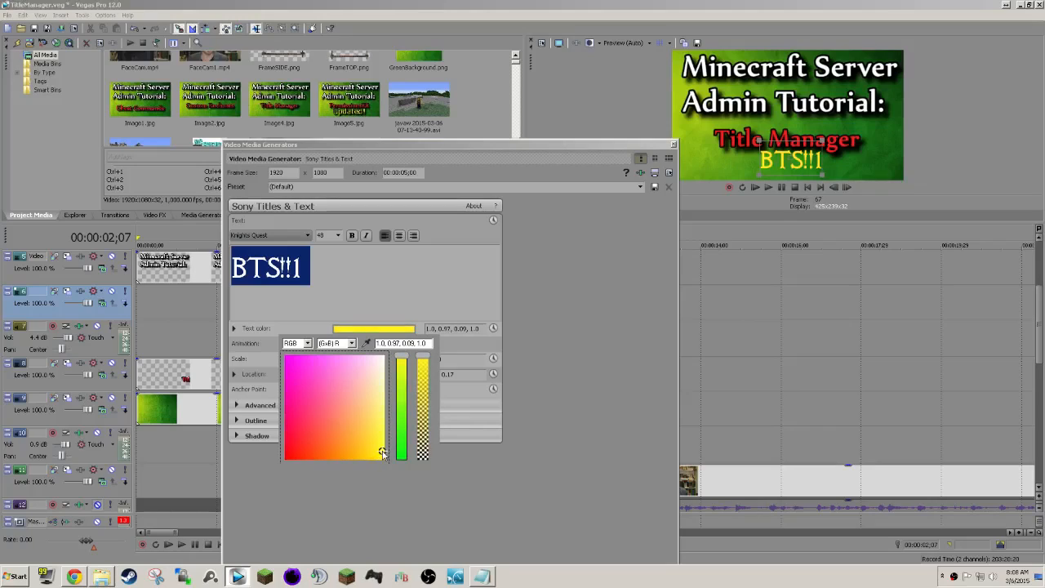
left_click(406, 497)
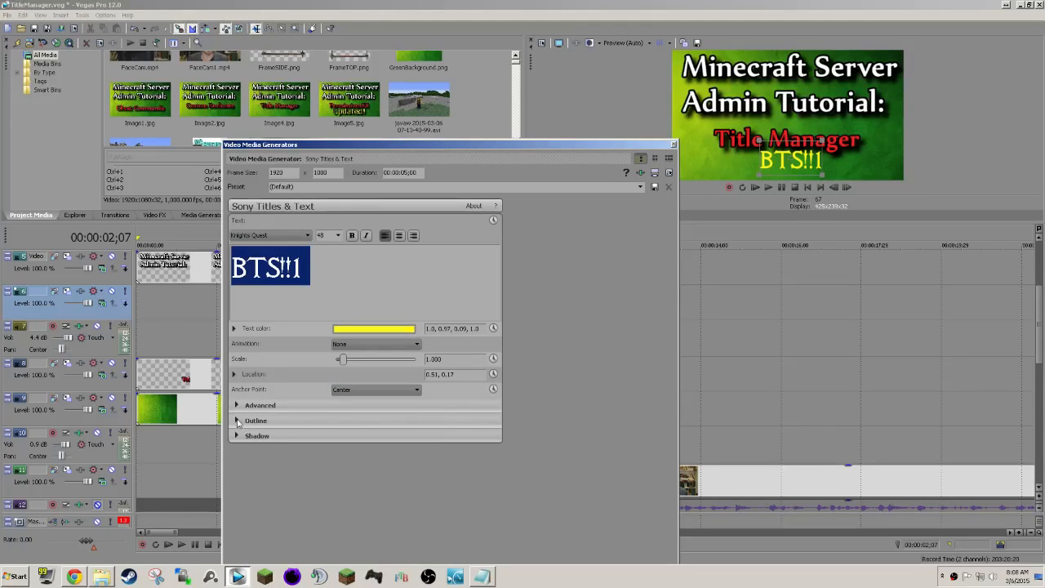
Give the yellow title a wide black outline.
left_click(237, 422)
left_click_drag(390, 435, 284, 559)
left_click(363, 451)
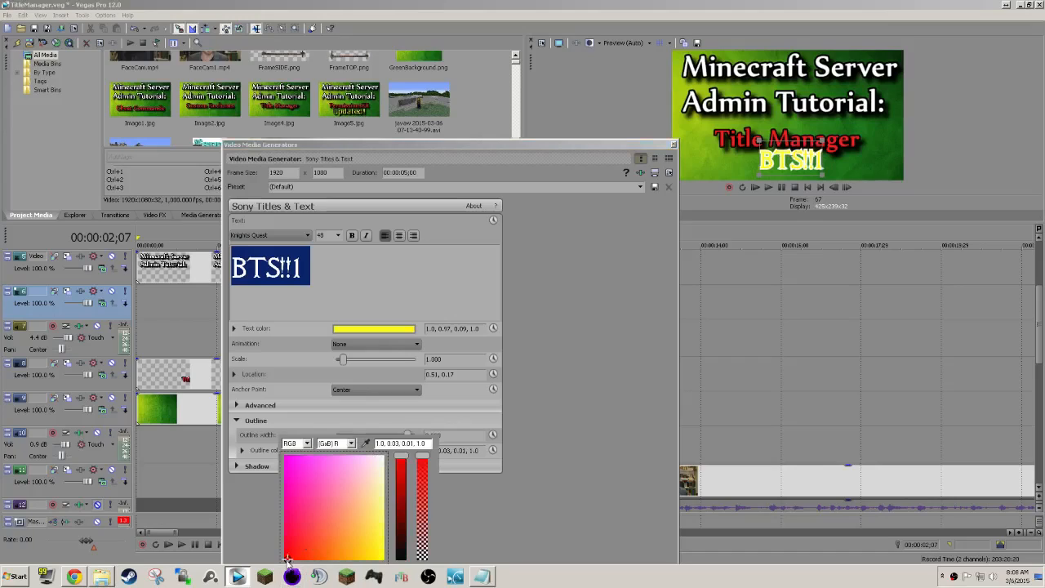
left_click(403, 560)
left_click(498, 519)
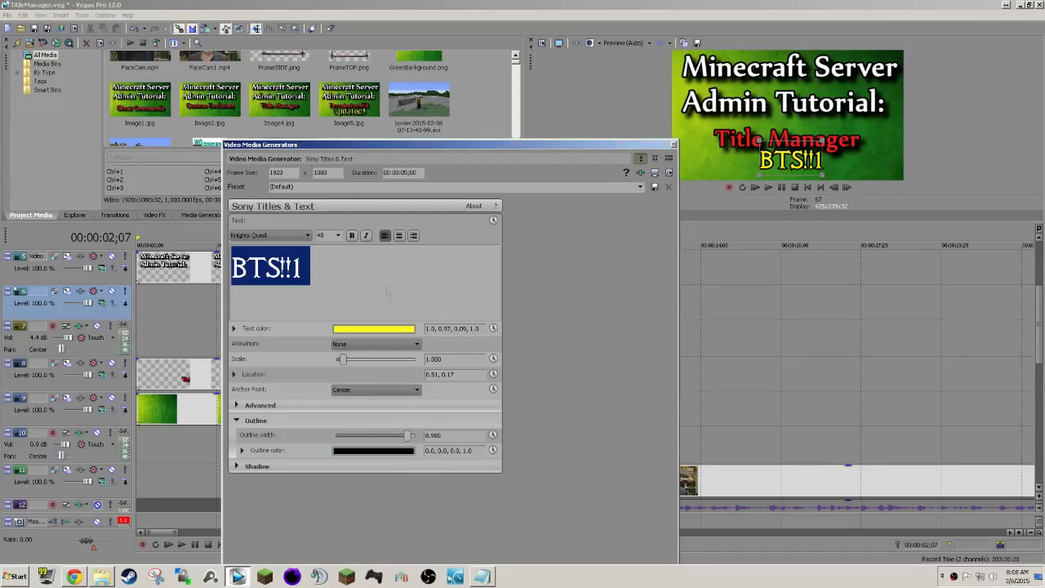
Set the yellow title's font size to 52 and shift it right to about location 0.76, 0.18.
left_click(318, 248)
key("ctrl+a")
left_click(338, 235)
left_click(331, 331)
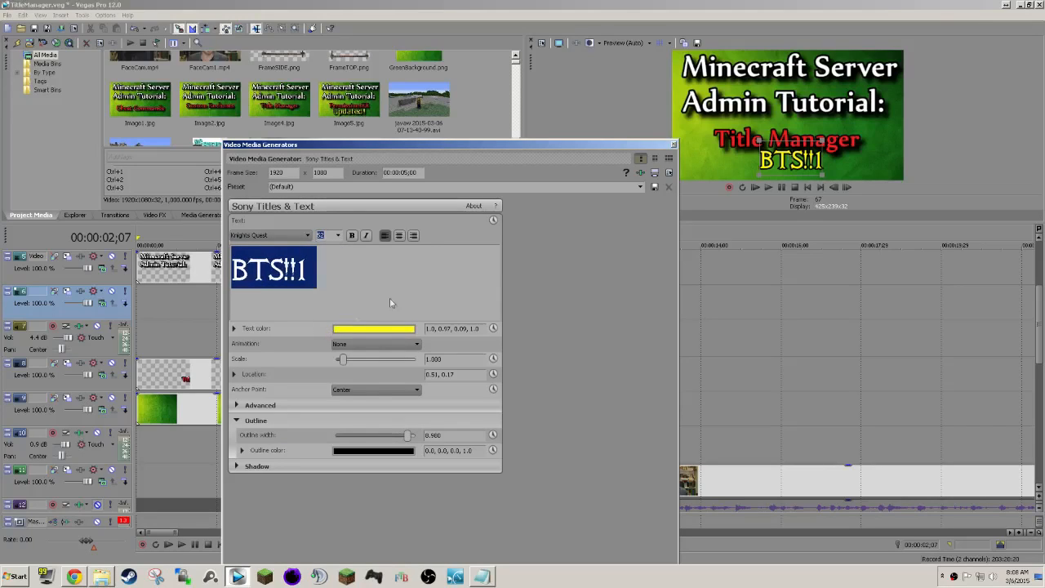
left_click_drag(790, 164, 852, 160)
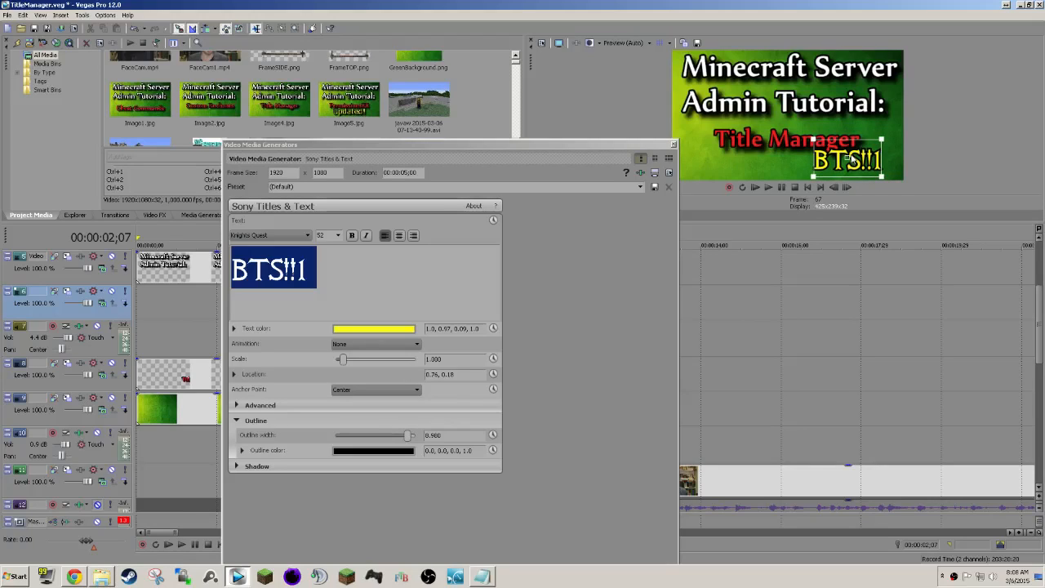
Change the yellow title to "Behind The Scenes" and center it along the frame's lower edge at about 0.50, 0.15.
left_click(330, 281)
key("ctrl+a")
type("Behind The Scens")
key("BackSpace")
type("es")
key("ctrl+a")
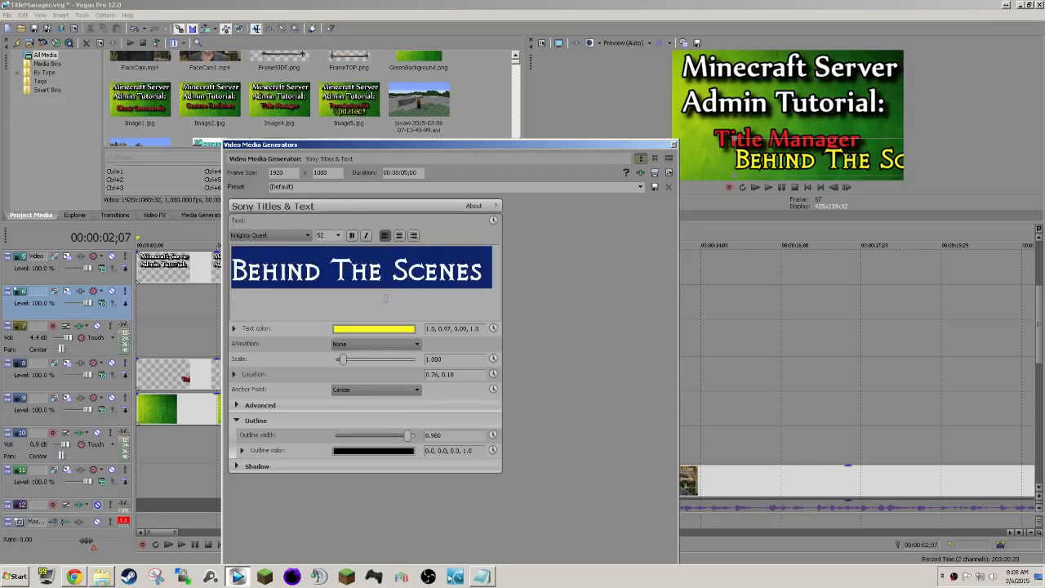
left_click_drag(859, 166, 798, 163)
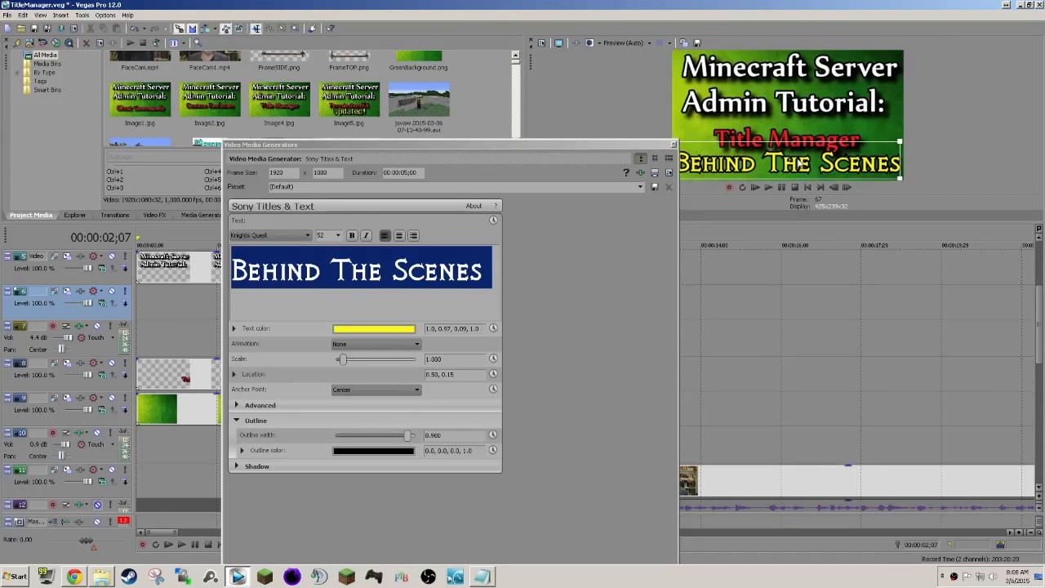
left_click(586, 265)
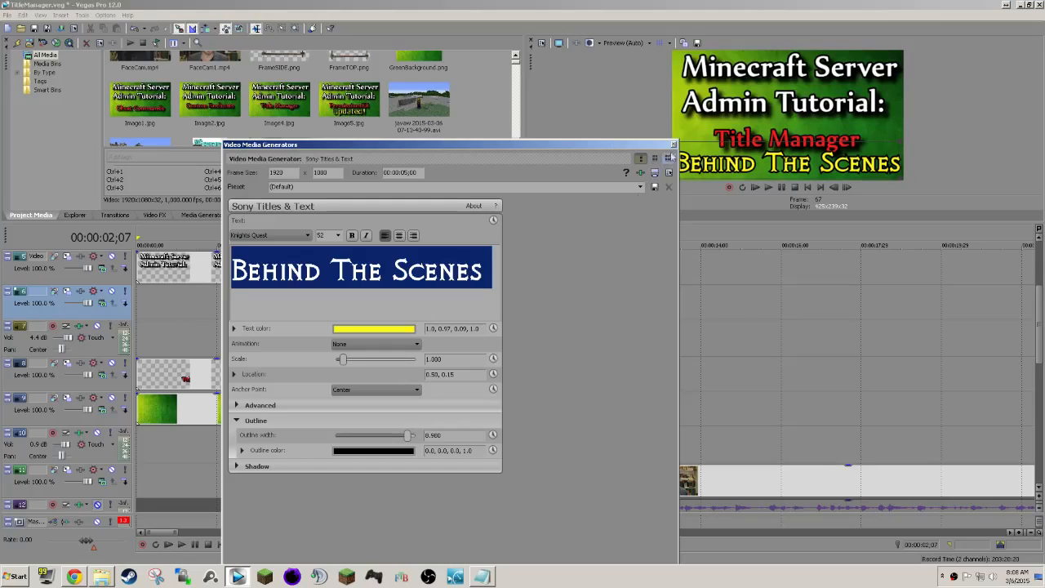
left_click(673, 145)
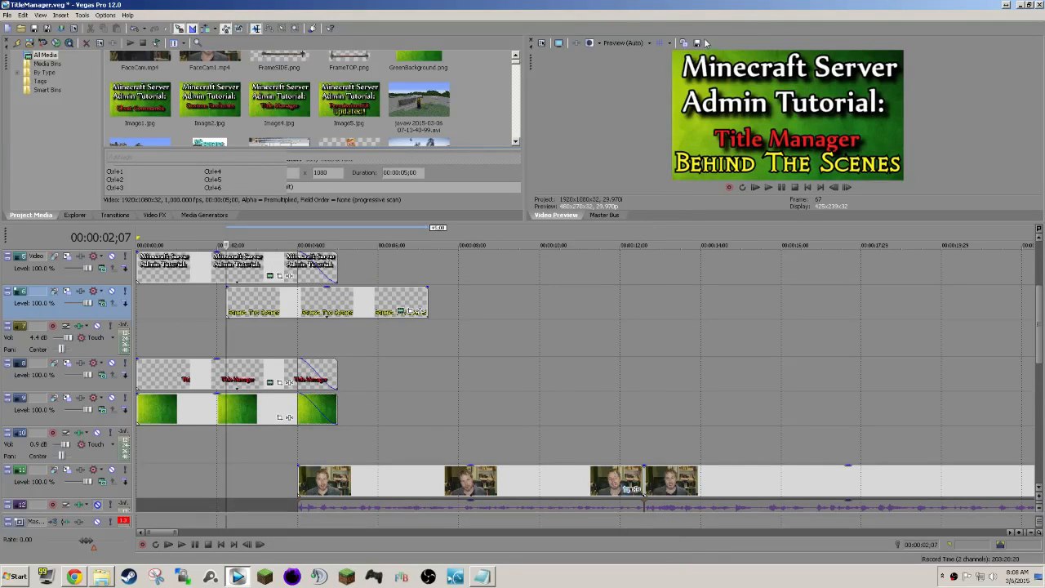
Save the preview frame as BTS.jpg in the Title Manager folder and delete the Behind The Scenes text event from track 6.
left_click(697, 42)
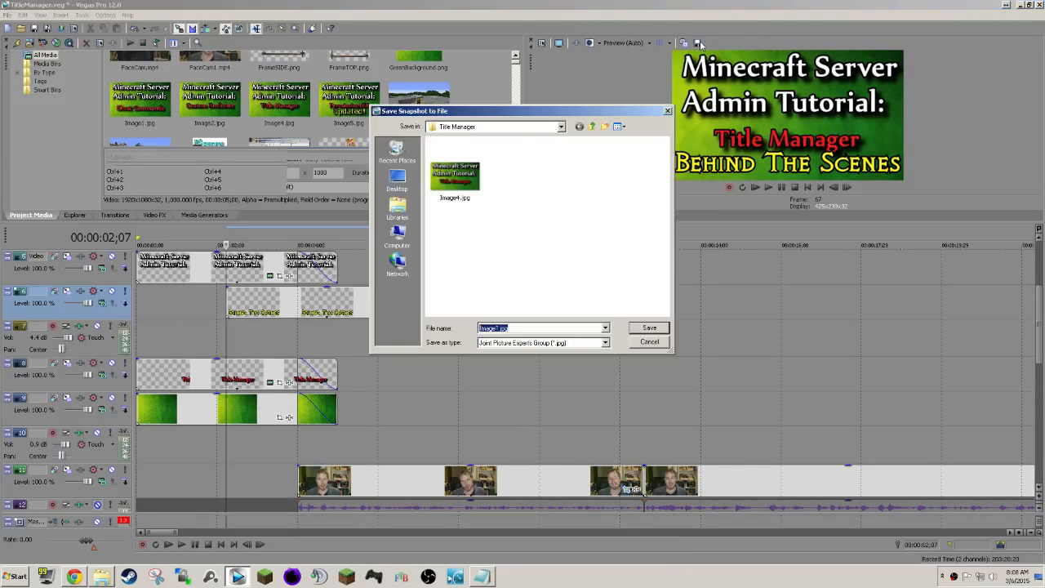
left_click(495, 328)
type("BTS")
key("Return")
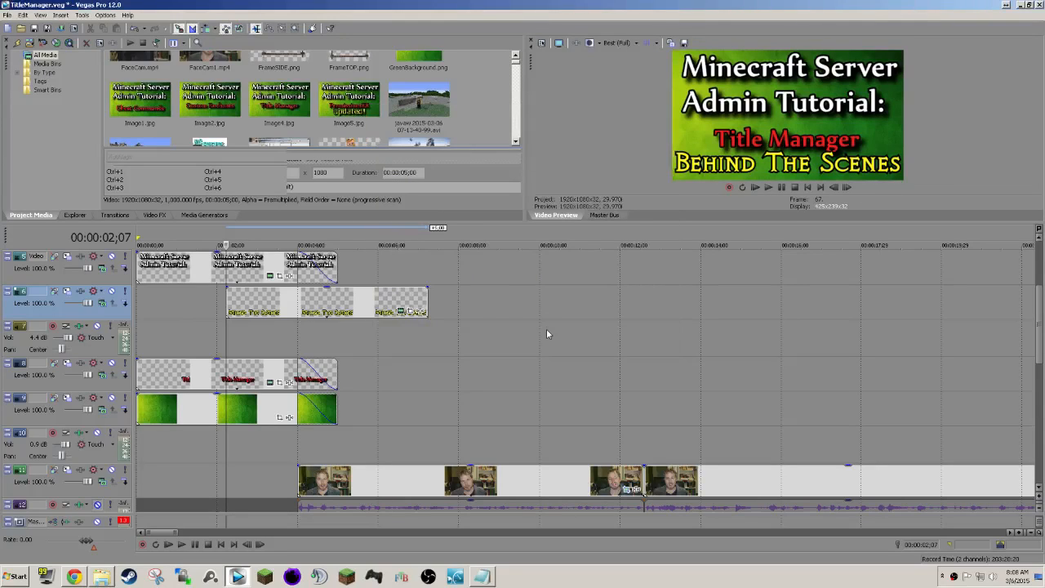
left_click(307, 308)
key("Delete")
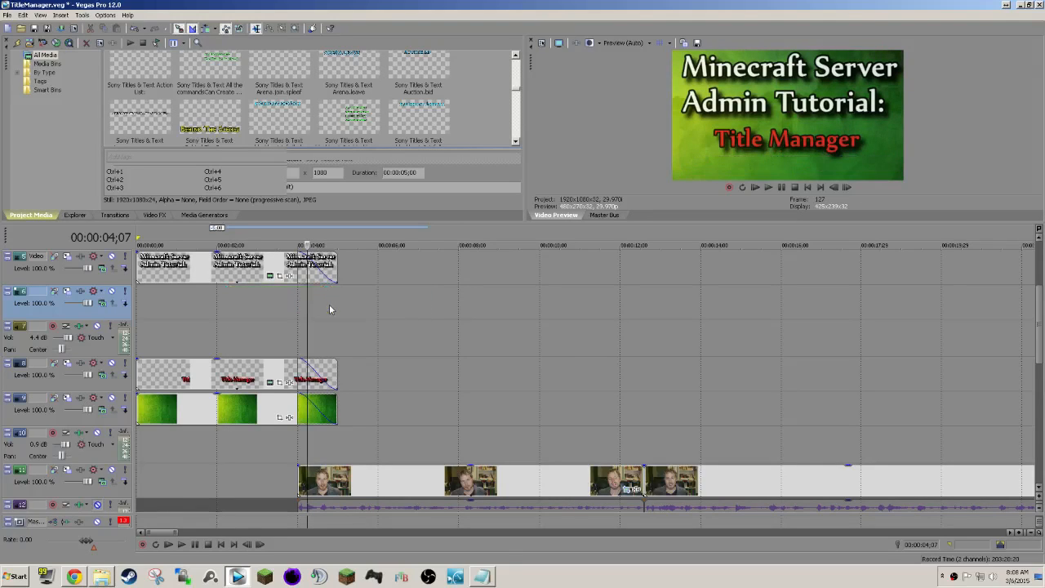
Add BTS.jpg from the Title Manager tutorial folder to track 6 at the outro's start and extend it to the outro's end.
scroll(528, 325, "down", 10)
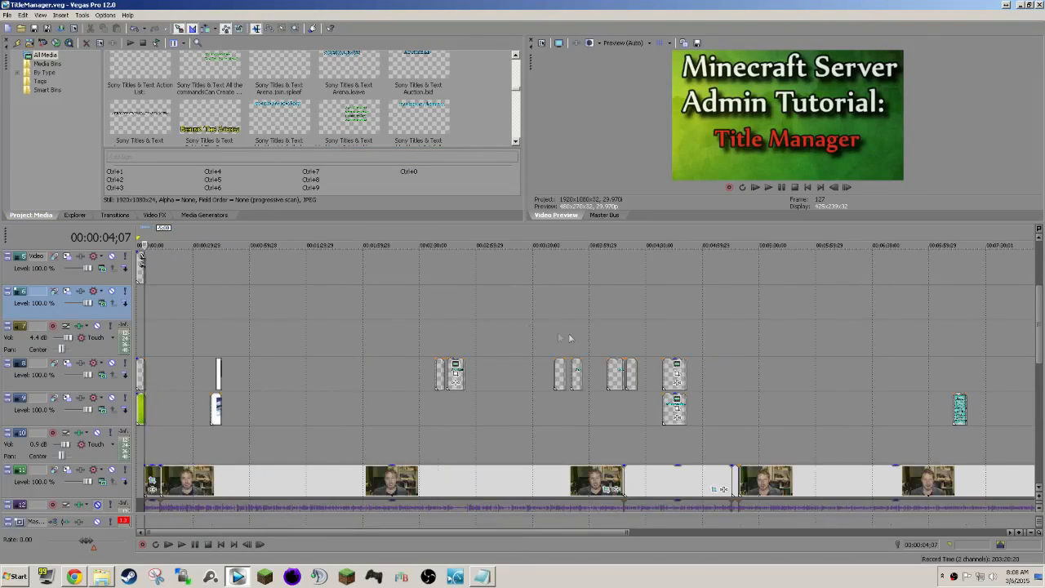
left_click(782, 322)
scroll(795, 346, "up", 8)
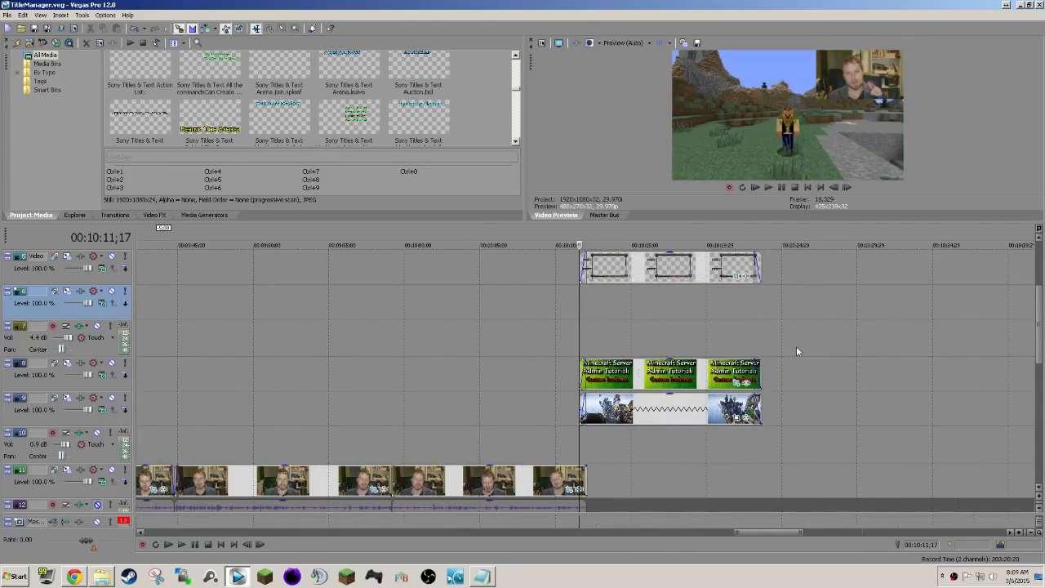
left_click(98, 577)
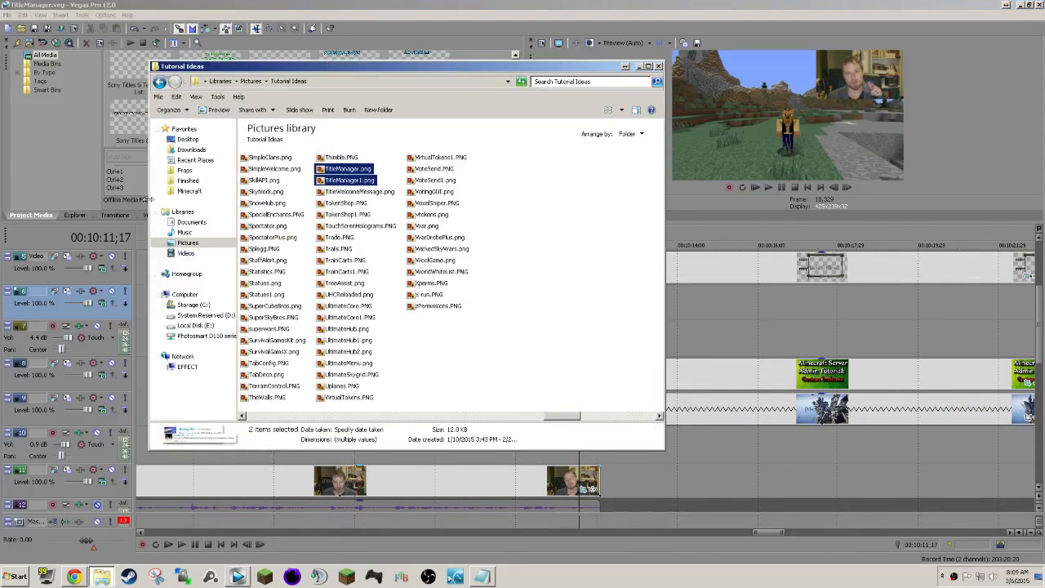
left_click(190, 191)
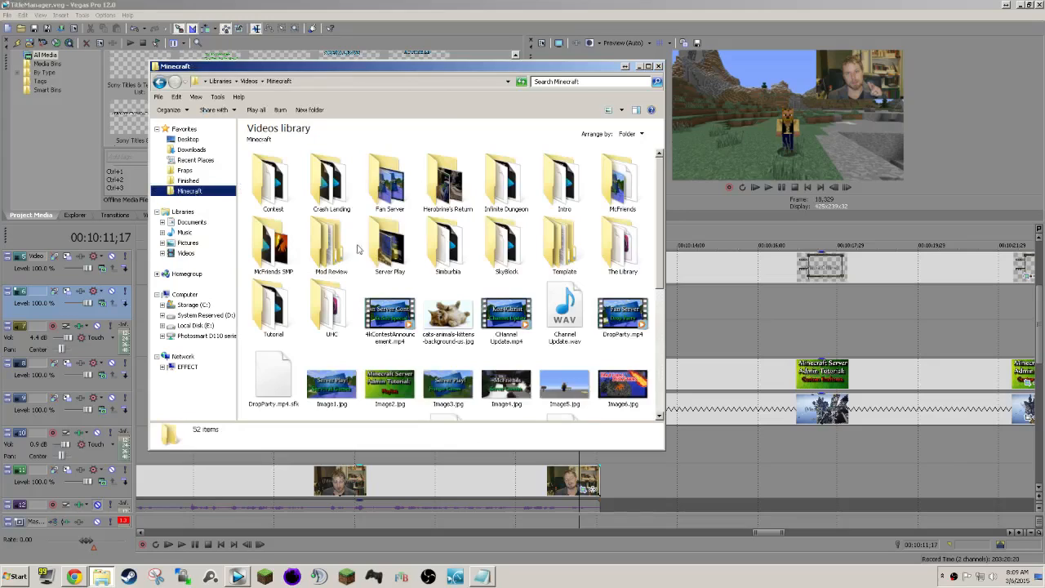
double_click(290, 309)
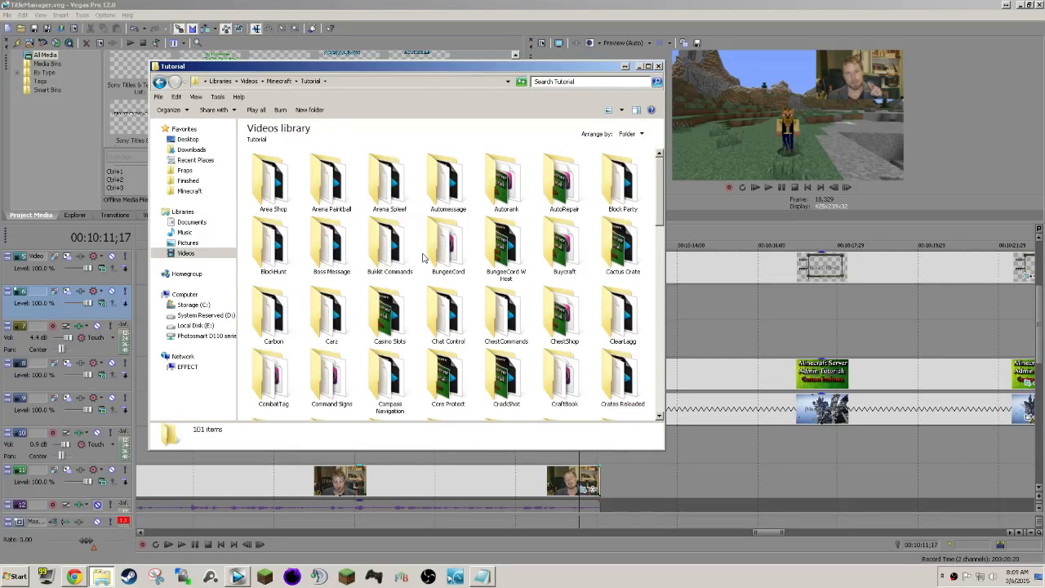
left_click(425, 258)
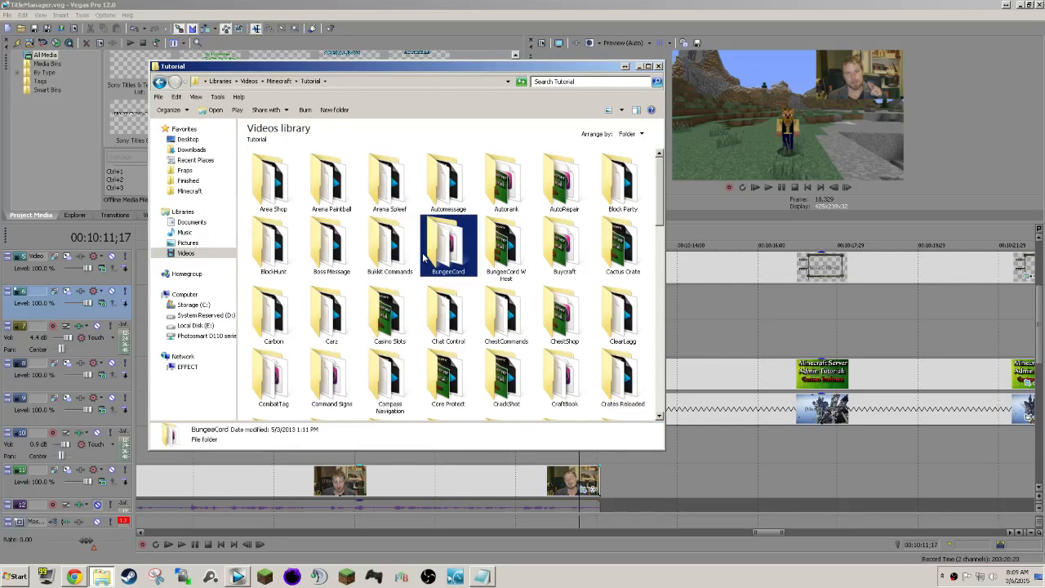
key("t")
double_click(552, 187)
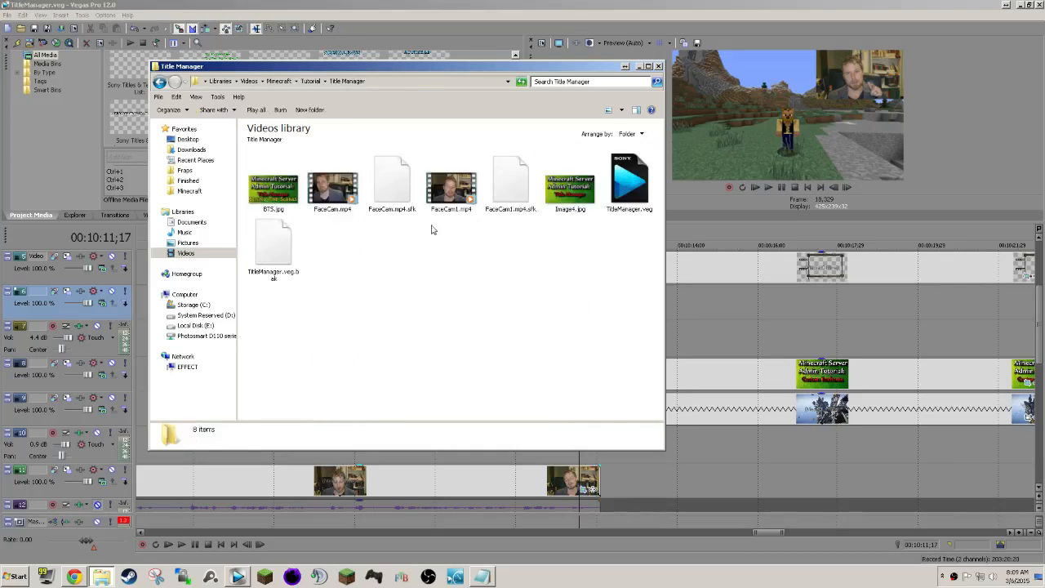
left_click_drag(284, 192, 600, 287)
scroll(636, 299, "down", 4)
left_click_drag(661, 299, 750, 286)
Pan and crop the BTS image at 00:10:15;16 to shrink it into the outro's upper-right frame, about 5,535 wide.
left_click(642, 302)
right_click(638, 298)
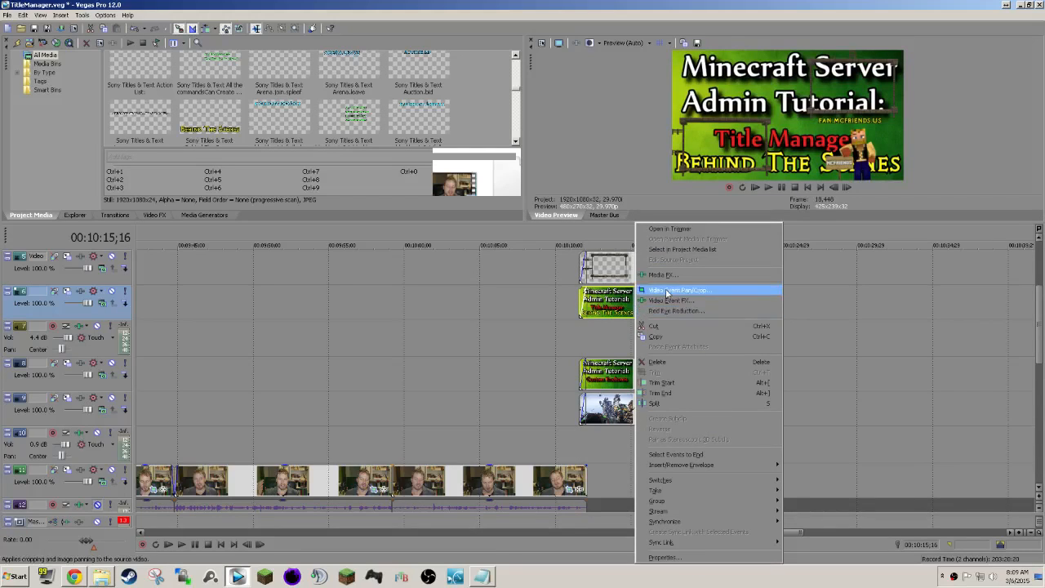
left_click(667, 290)
scroll(256, 453, "down", 5)
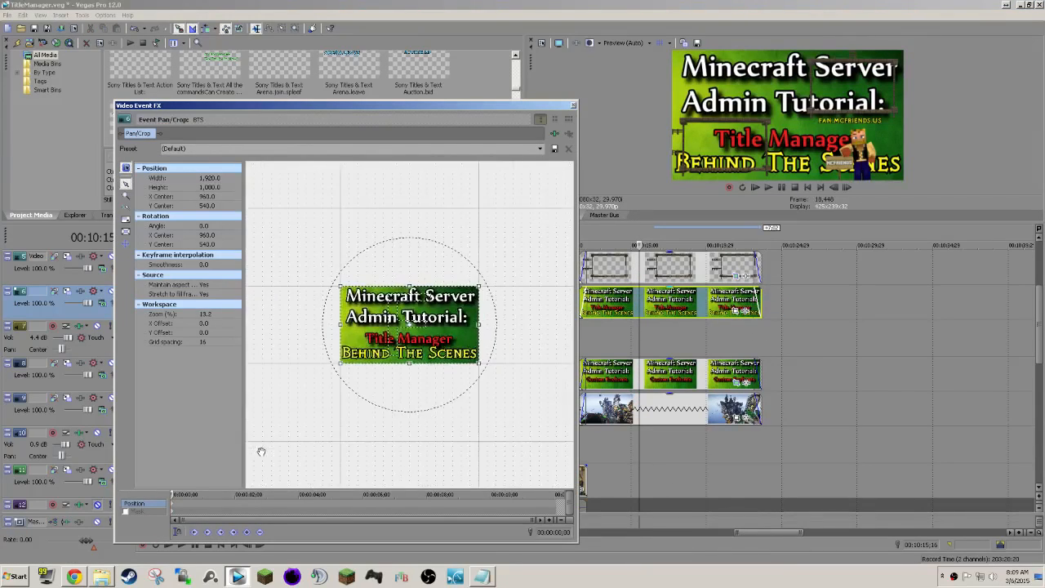
left_click_drag(374, 344, 301, 376)
scroll(270, 436, "down", 1)
left_click_drag(339, 342, 342, 341)
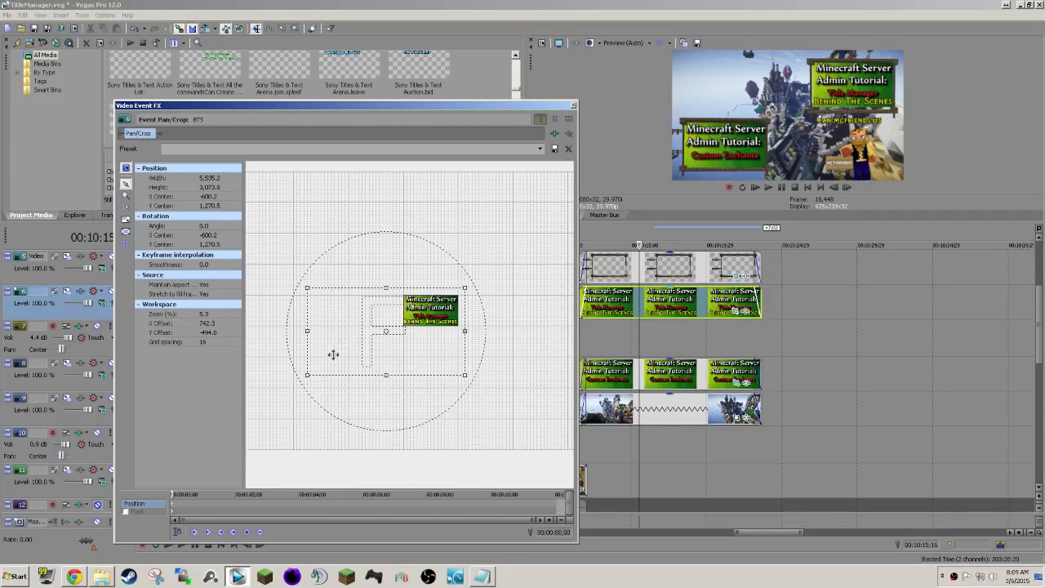
Refine the BTS image's crop to about 5,363 by 2,787, centered at about -520, 1,223, to fit the upper-right frame.
left_click_drag(309, 376, 341, 361)
scroll(357, 373, "up", 2)
left_click_drag(262, 392, 266, 388)
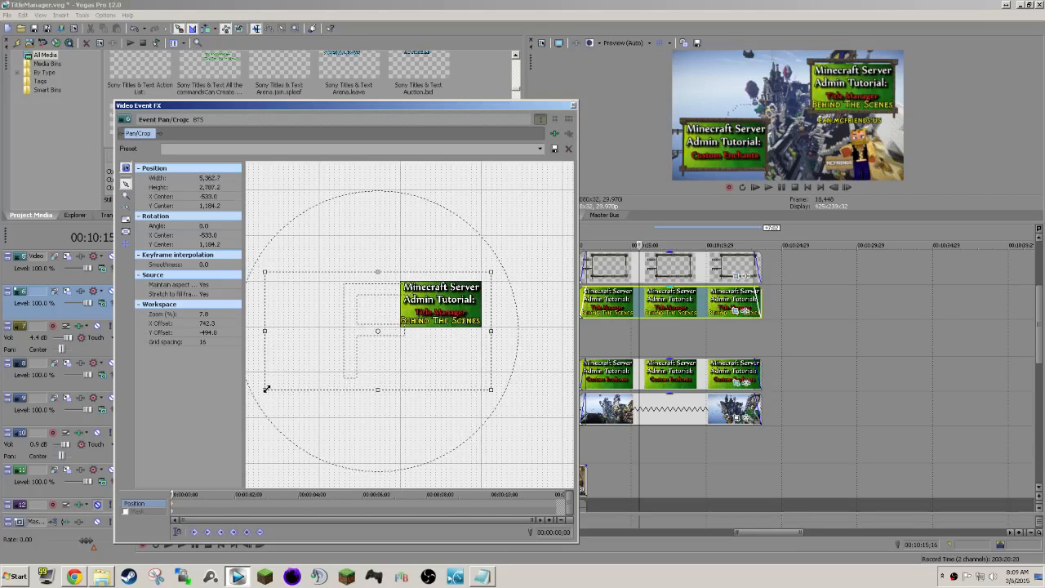
left_click_drag(344, 363, 346, 367)
scroll(346, 367, "up", 3)
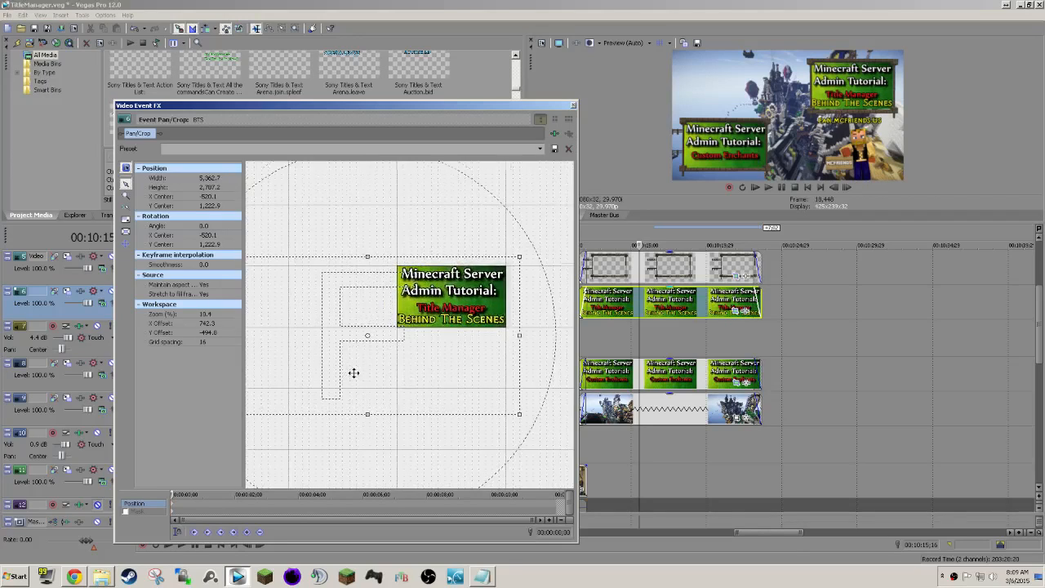
scroll(470, 334, "up", 2)
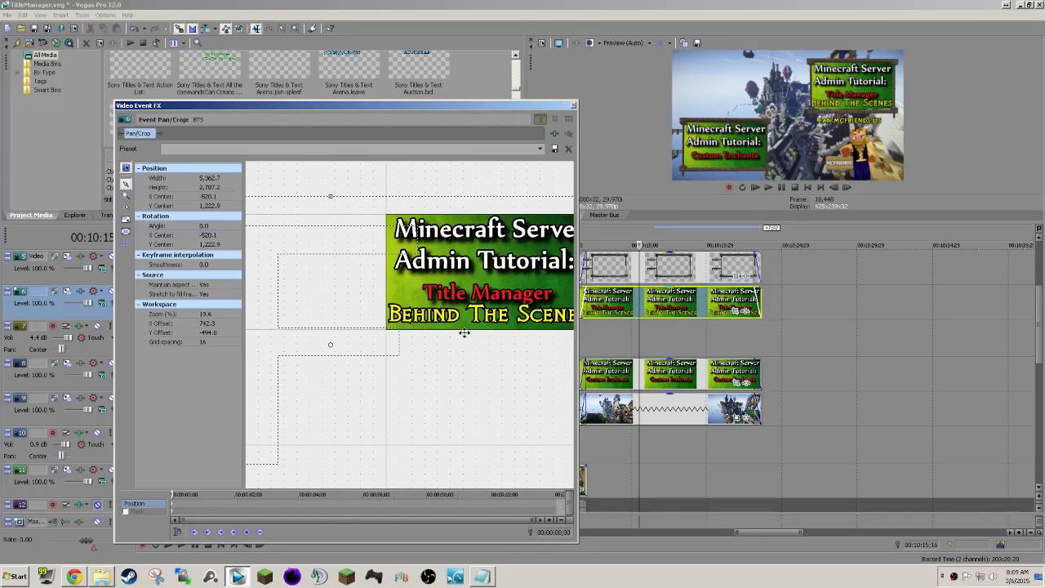
scroll(464, 332, "down", 2)
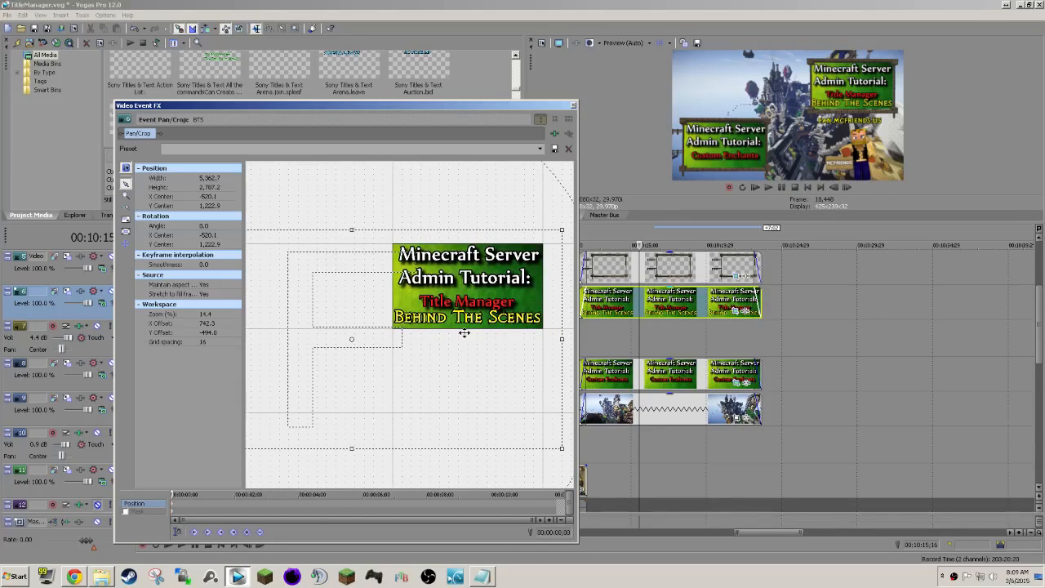
Resize the BTS image's crop to about 5,284 by 2,677, center it at about -498, 1,205, and close Event Pan/Crop.
left_click_drag(464, 332, 463, 332)
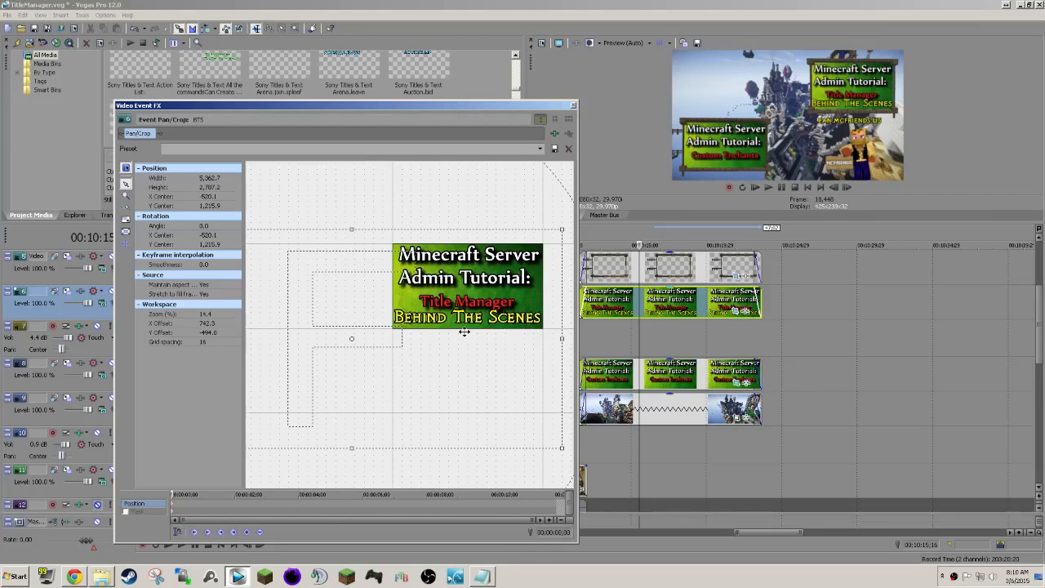
scroll(464, 332, "down", 3)
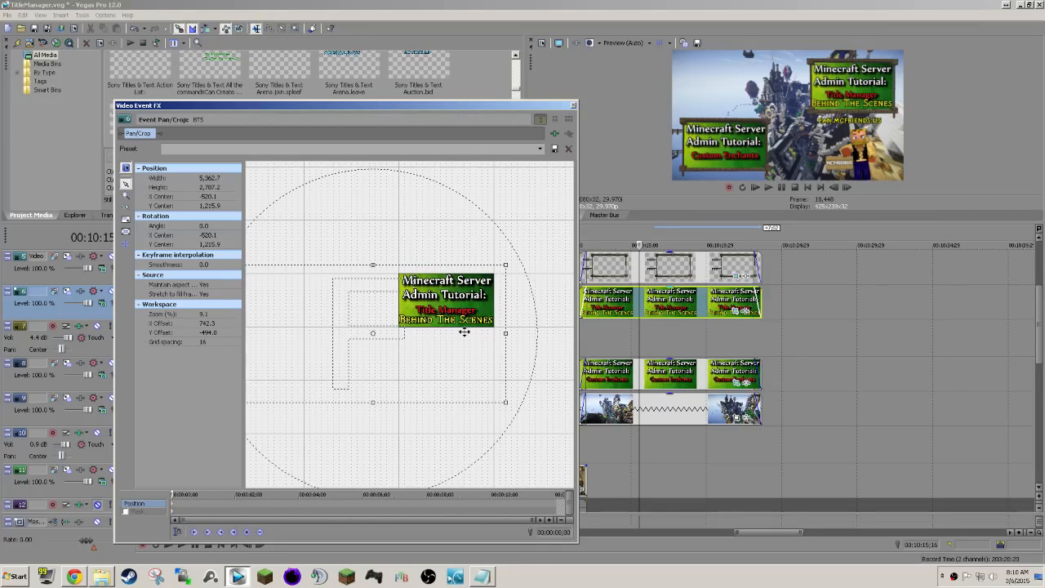
scroll(463, 331, "down", 2)
scroll(266, 471, "down", 1)
left_click_drag(268, 437, 321, 431)
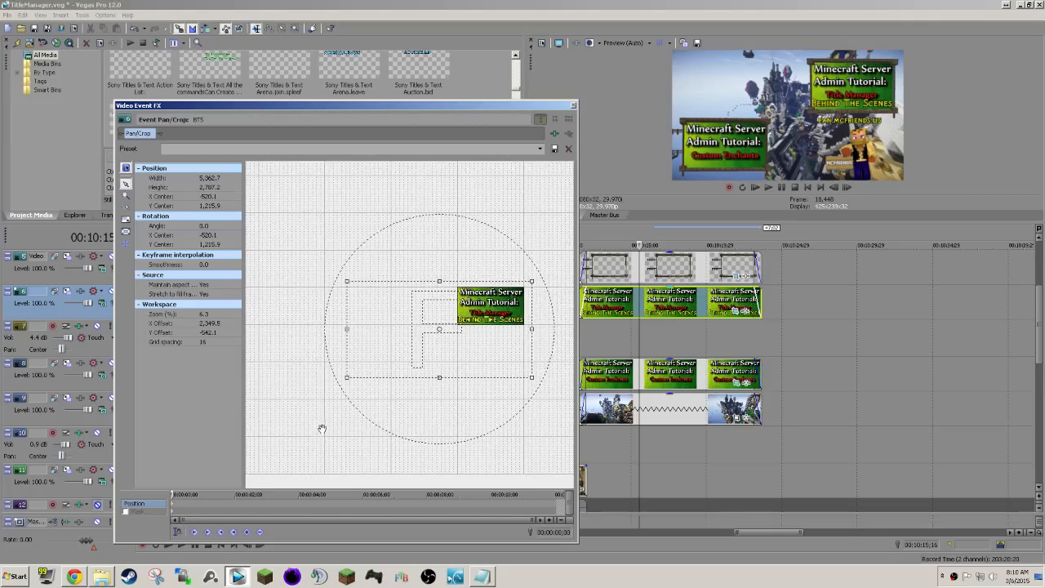
left_click_drag(346, 380, 347, 376)
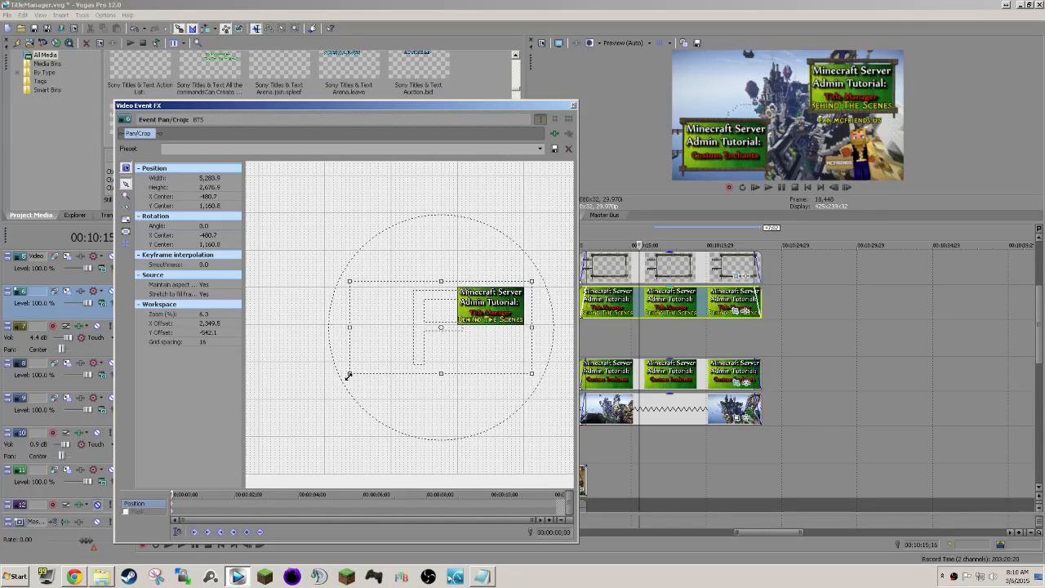
scroll(497, 329, "up", 4)
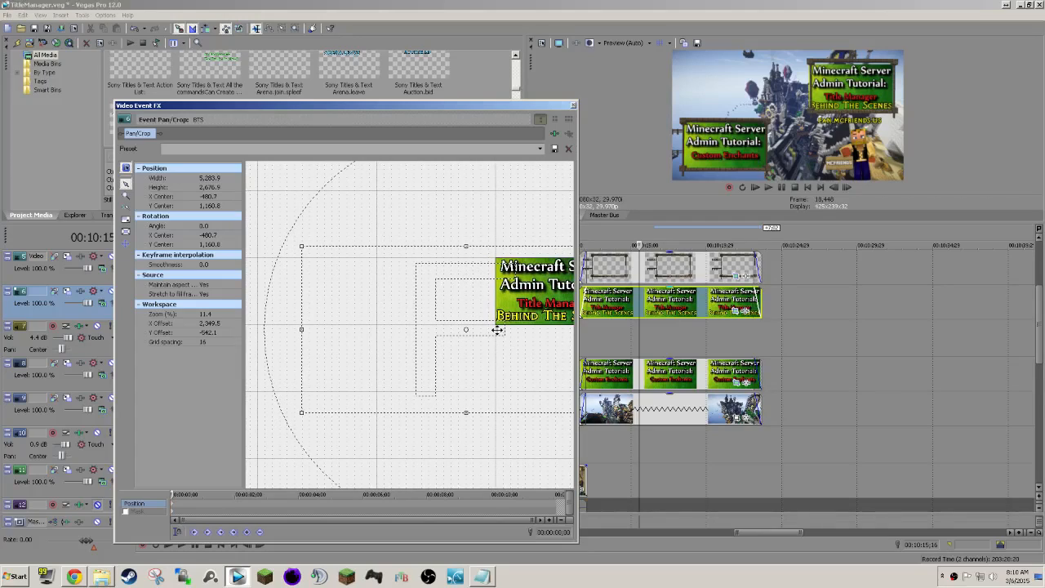
left_click_drag(497, 330, 495, 333)
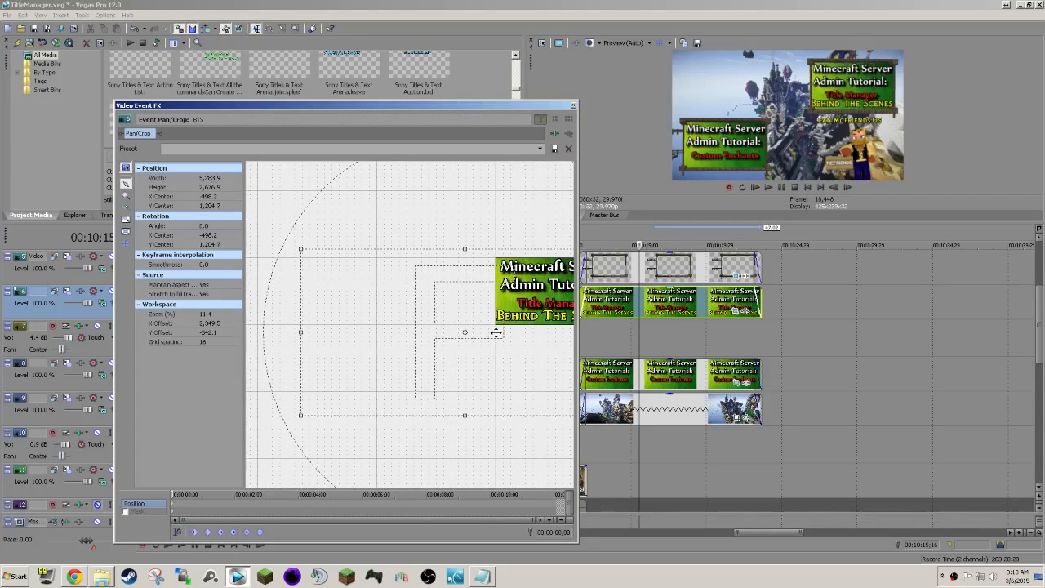
left_click(573, 105)
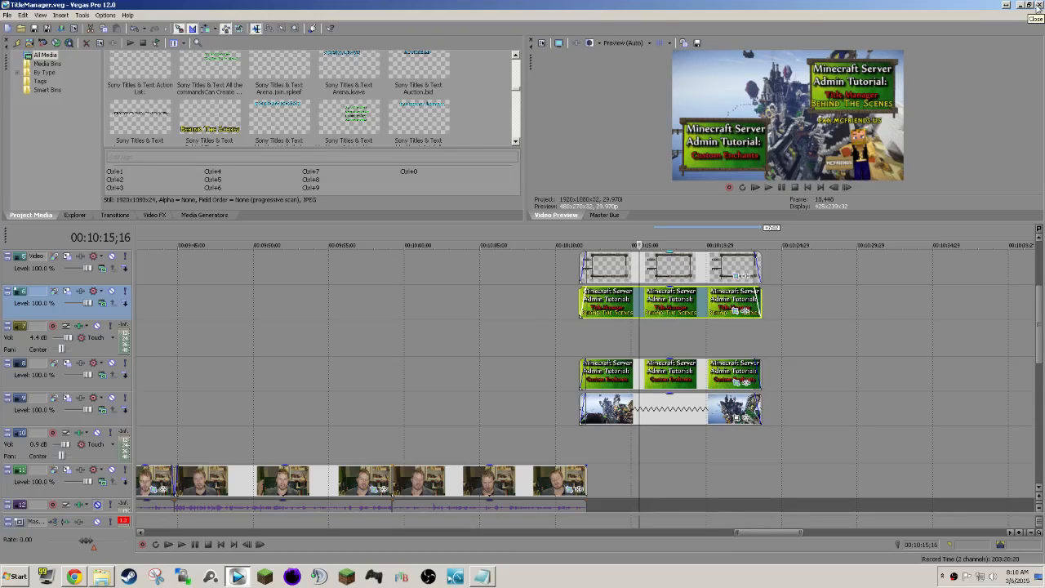
Close Vegas Pro and reopen the TitleManager.veg project from the Title Manager folder.
left_click(1037, 6)
left_click(455, 321)
double_click(633, 206)
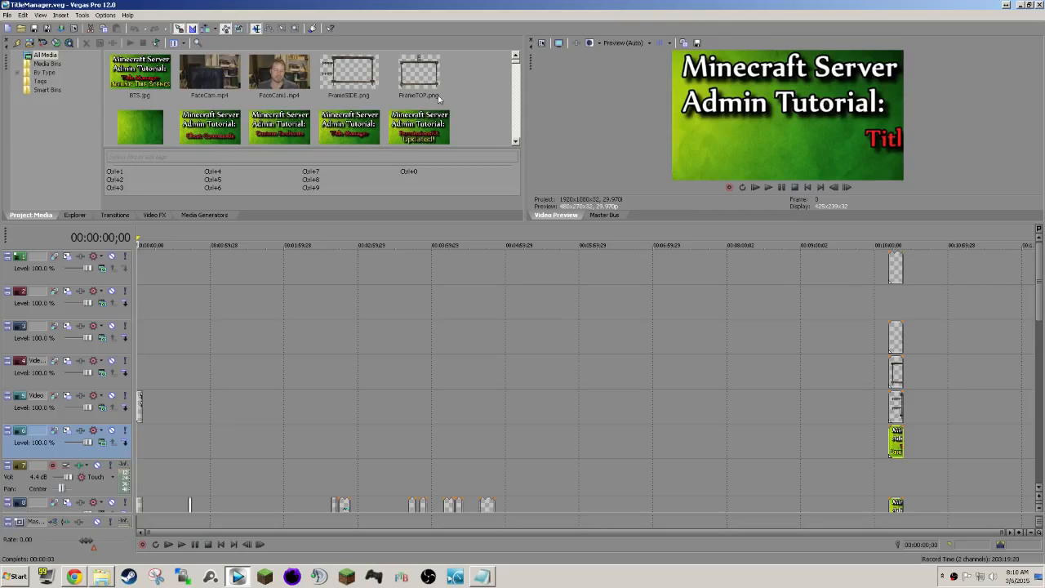
Render the project as TitleManager.mp4 into the Finished Minecraft Tutorials folder using the Sony AVC/MVC 720p HD 60 FPS template.
left_click(6, 15)
left_click(29, 89)
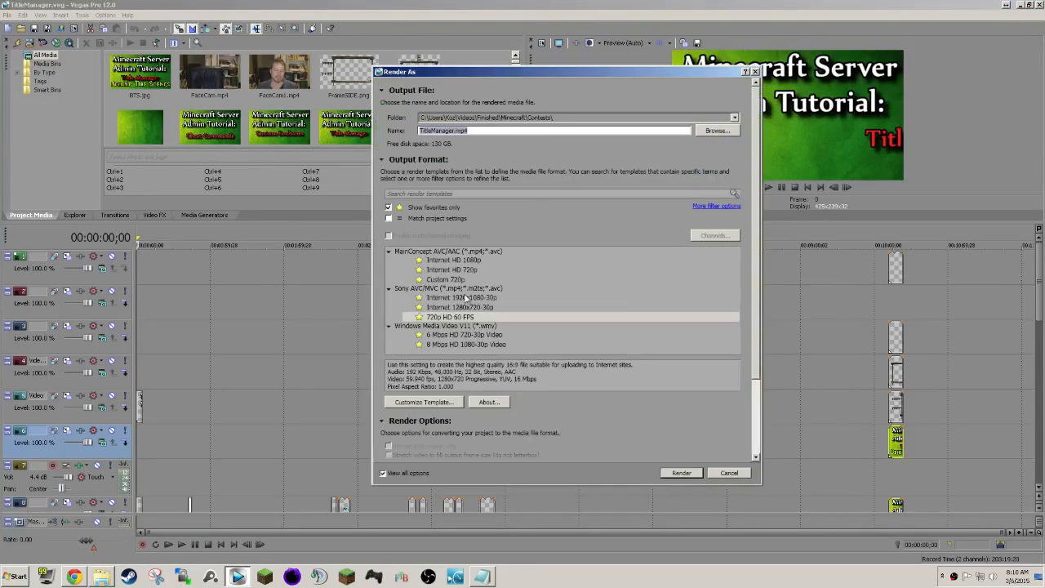
left_click(457, 318)
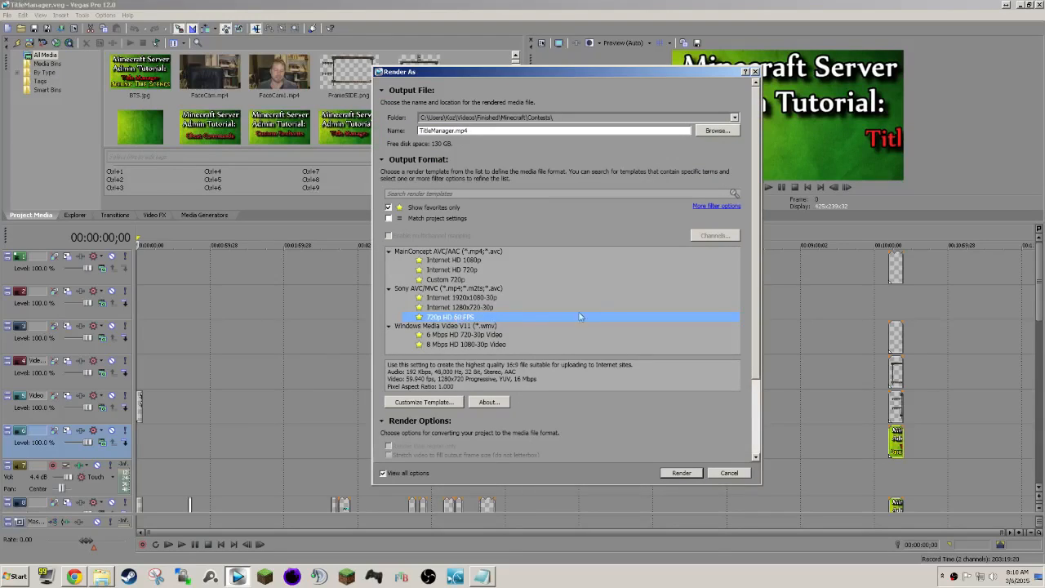
left_click(708, 132)
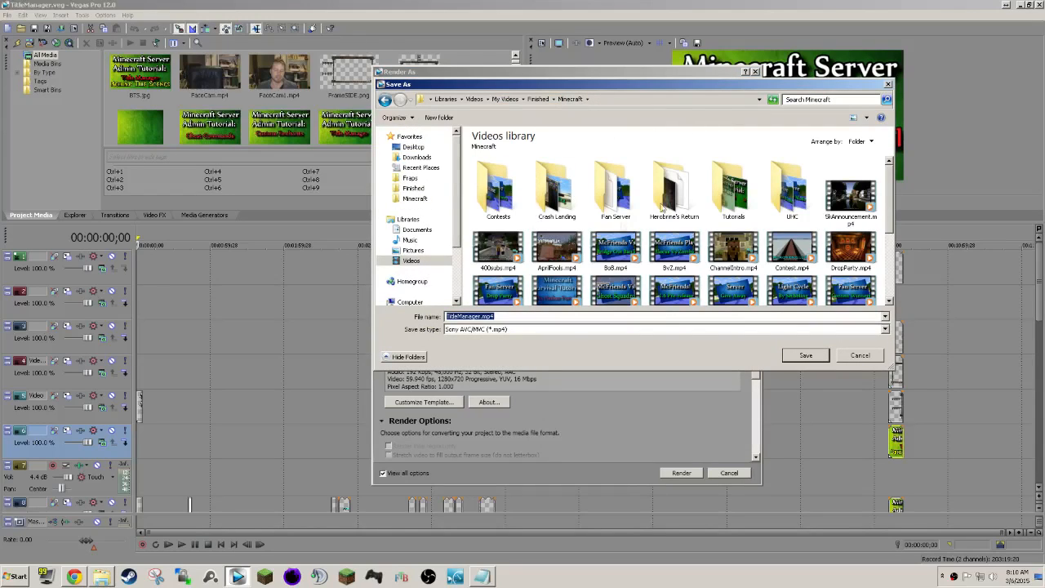
double_click(746, 193)
left_click(812, 359)
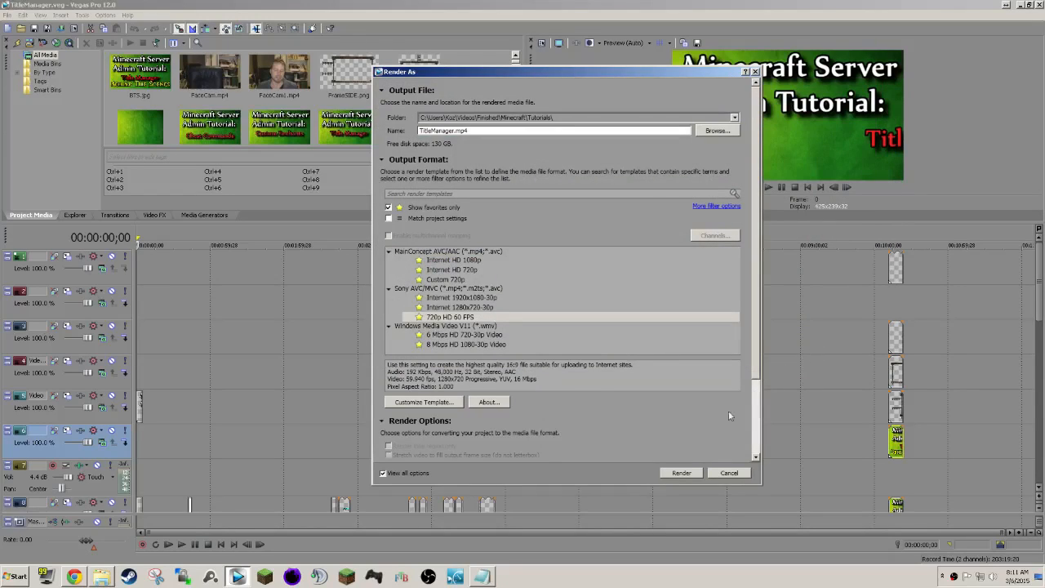
left_click(682, 472)
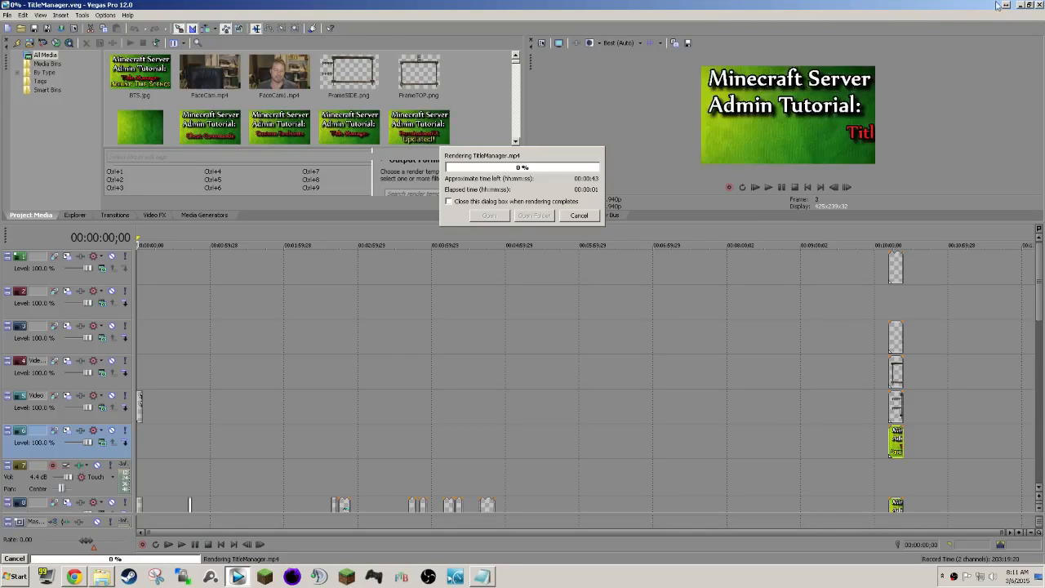
Minimize Vegas Pro while it renders and bring up the Open Broadcaster Software window.
left_click(1020, 6)
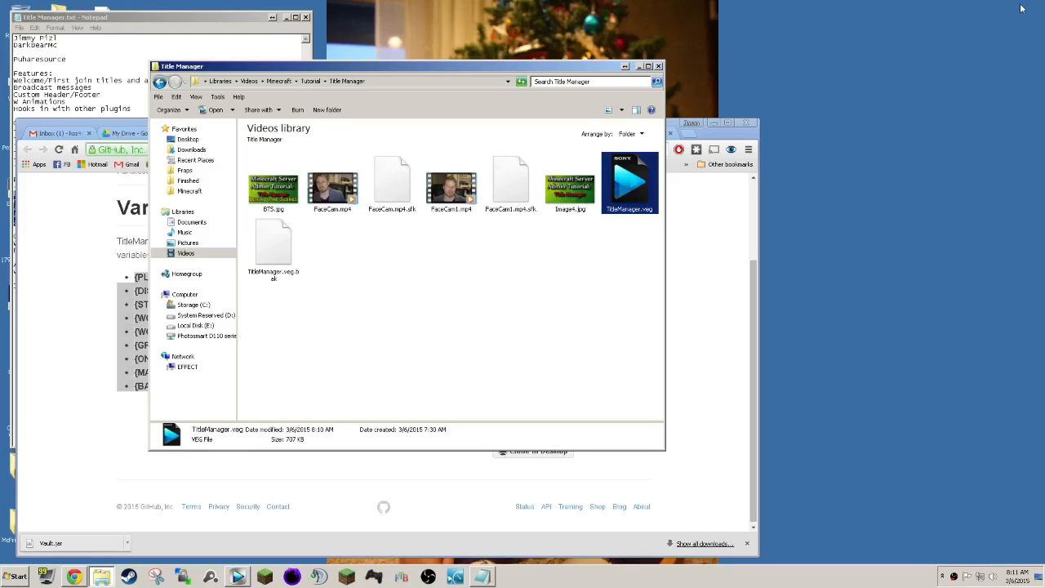
left_click(568, 276)
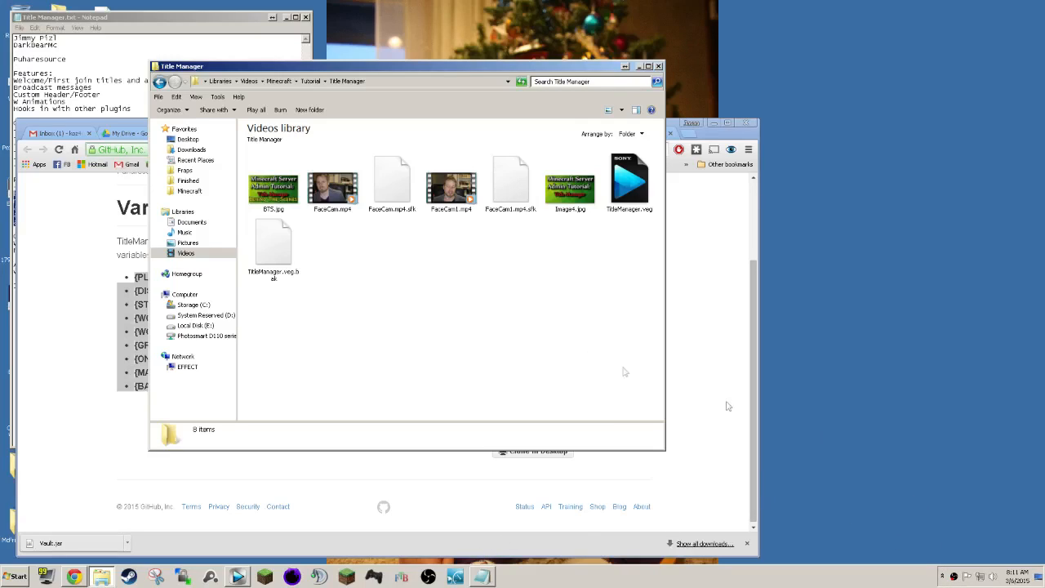
left_click(954, 576)
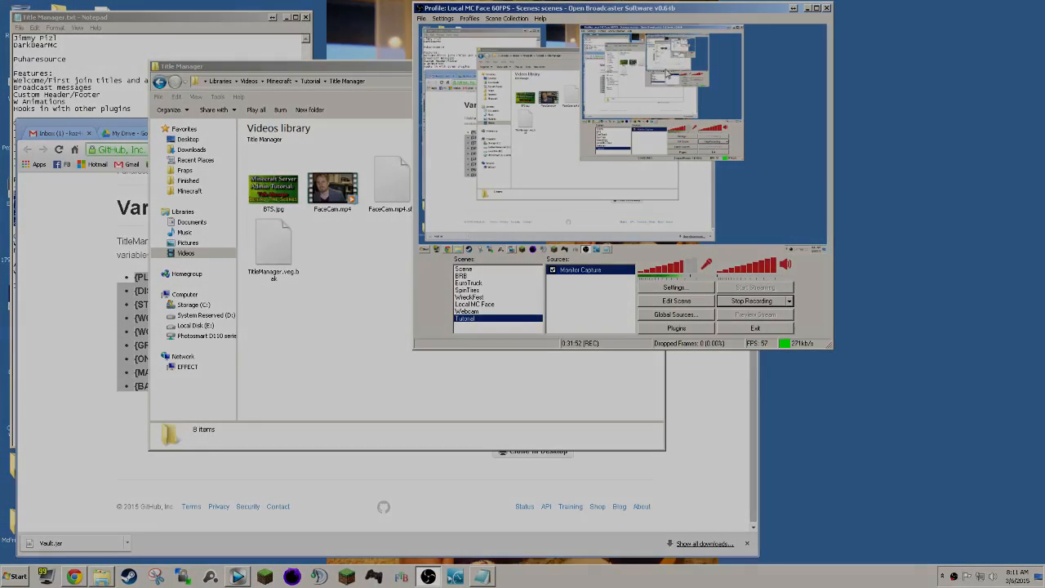